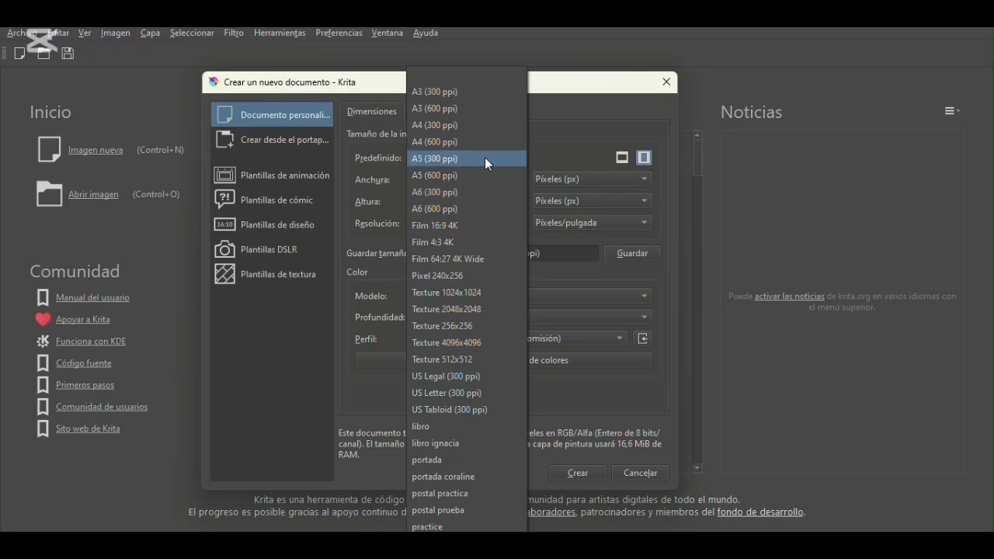
- Choose the A5 (300 ppi) preset for the new document and review its width, height and unit options
{"action": "left_click", "coordinate": [485, 157]}
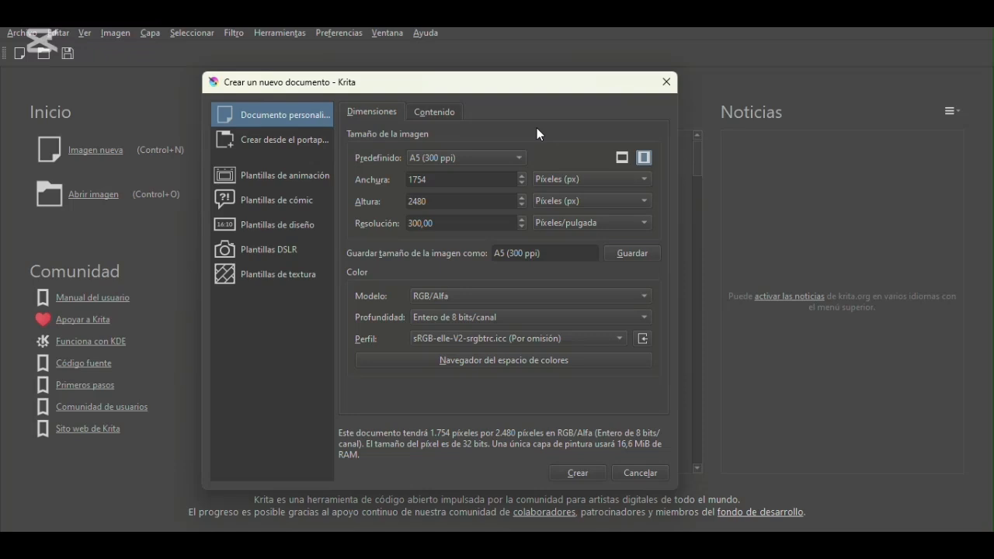
{"action": "left_click_drag", "start_coordinate": [436, 180], "coordinate": [406, 179]}
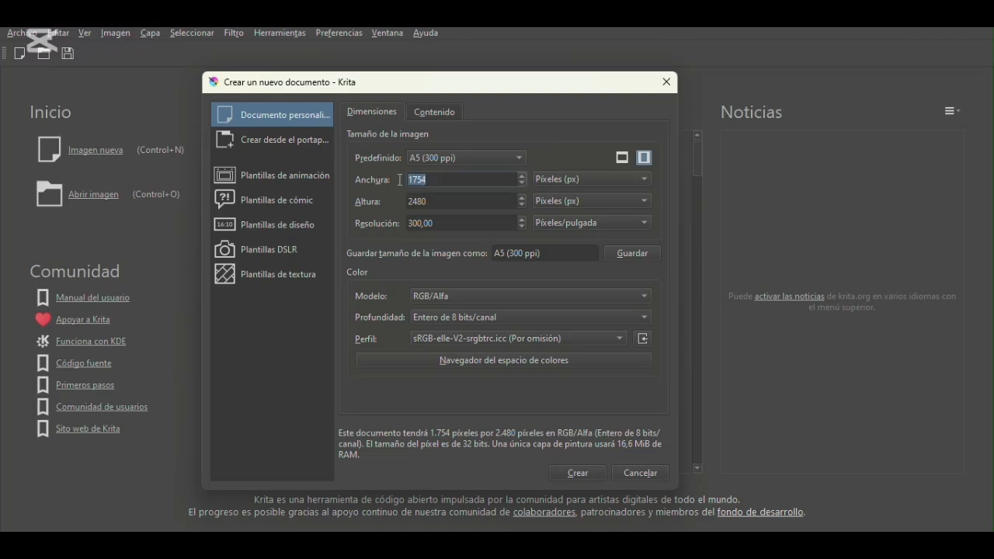
{"action": "double_click", "coordinate": [447, 202]}
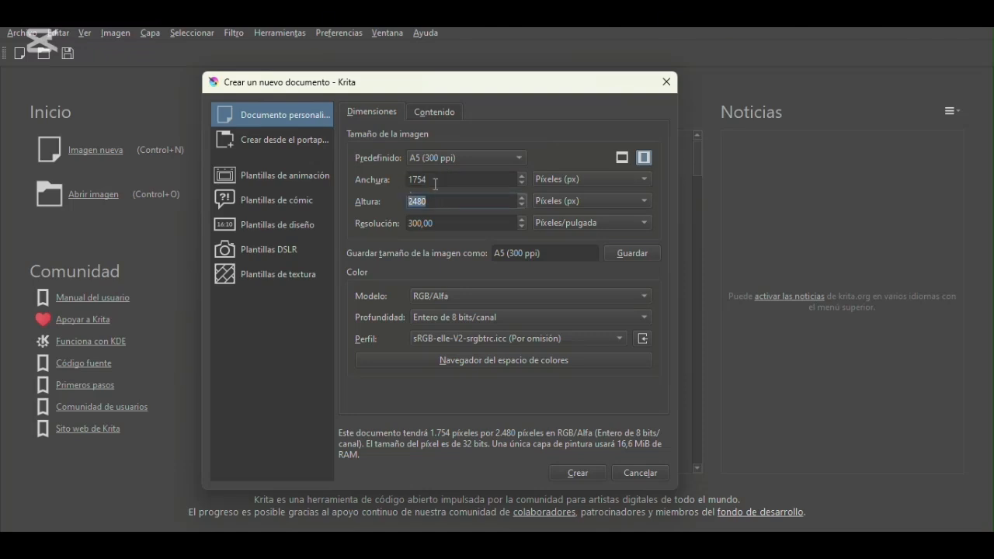
{"action": "left_click", "coordinate": [599, 181]}
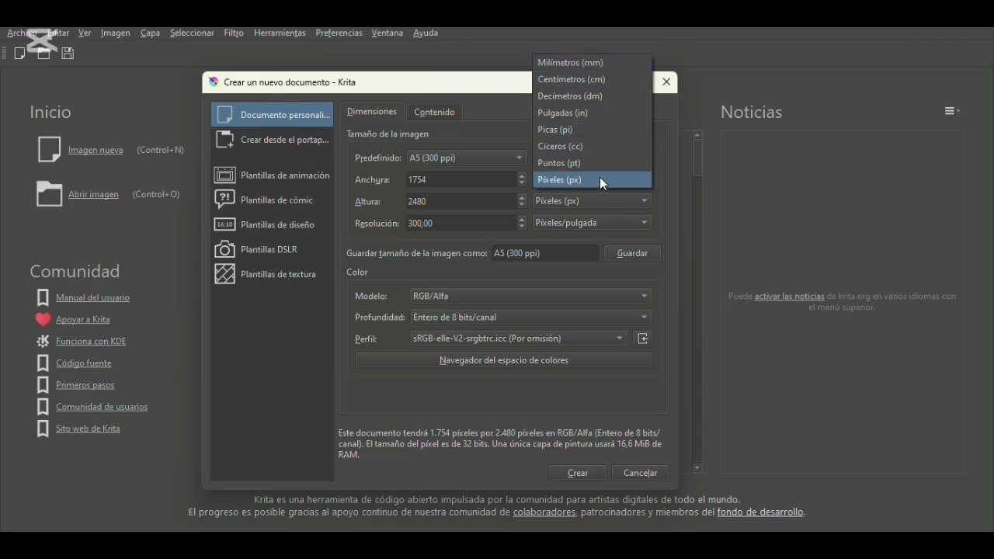
{"action": "left_click", "coordinate": [470, 177]}
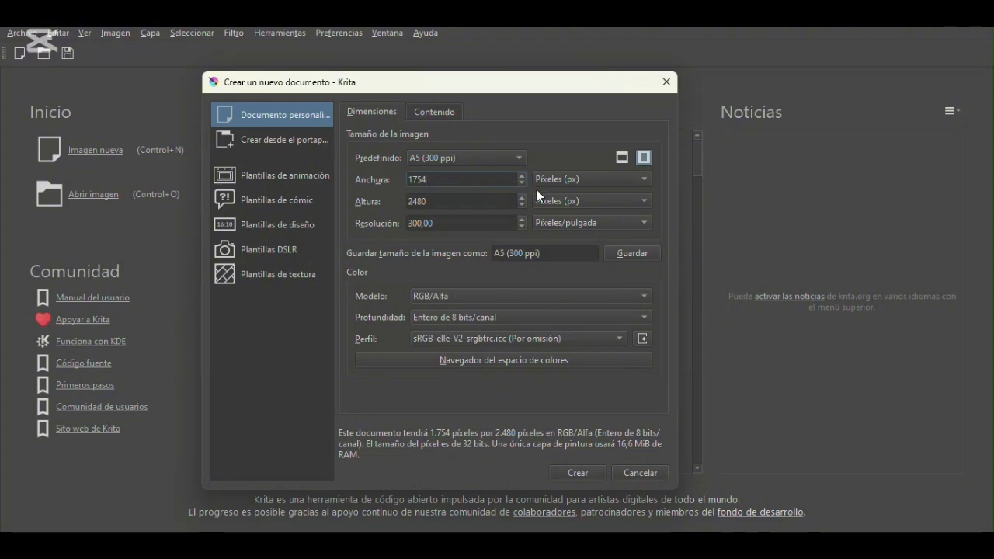
{"action": "left_click", "coordinate": [518, 159]}
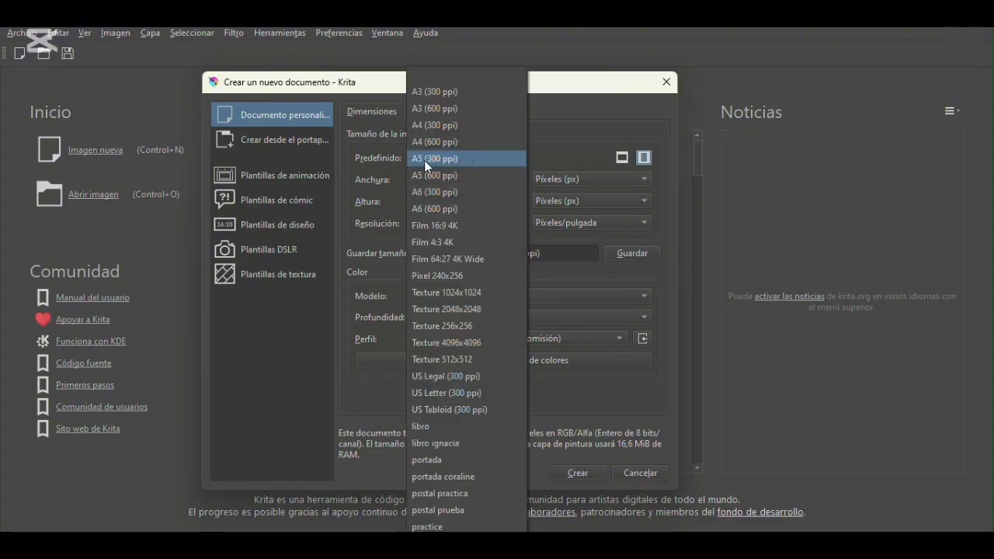
{"action": "left_click", "coordinate": [463, 161]}
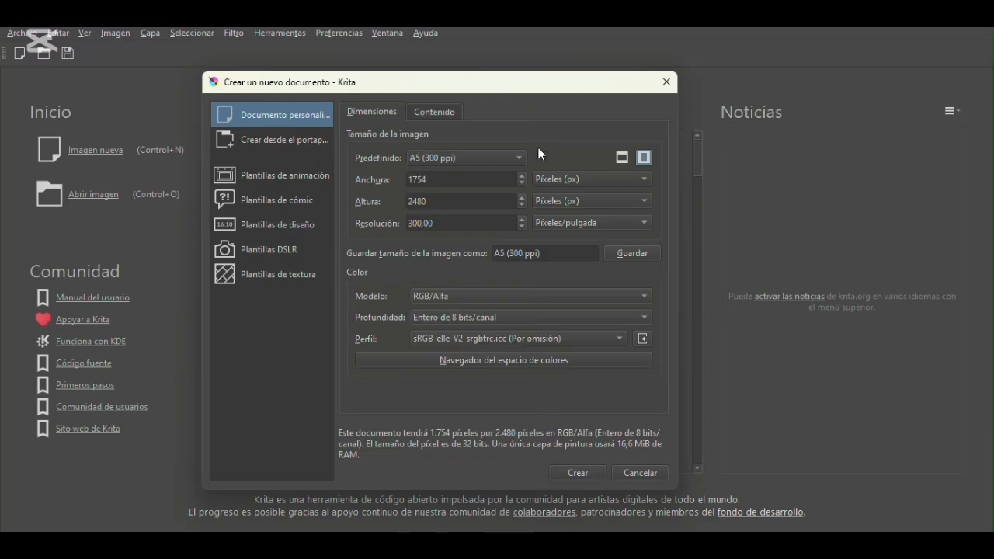
- Set a custom image size of 1080 px wide by 1080 px high
{"action": "double_click", "coordinate": [452, 180]}
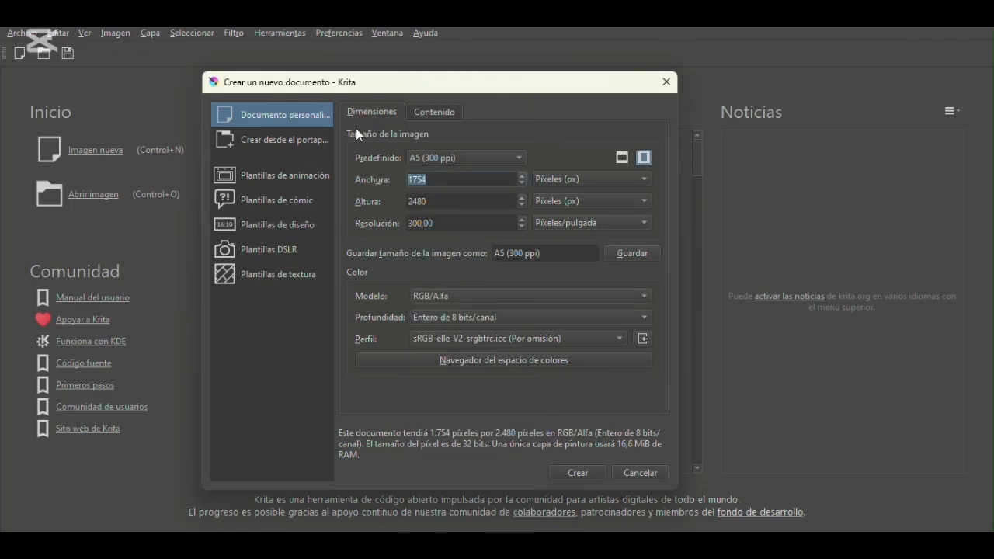
{"action": "type", "text": "1080"}
{"action": "double_click", "coordinate": [448, 201]}
{"action": "type", "text": "1080"}
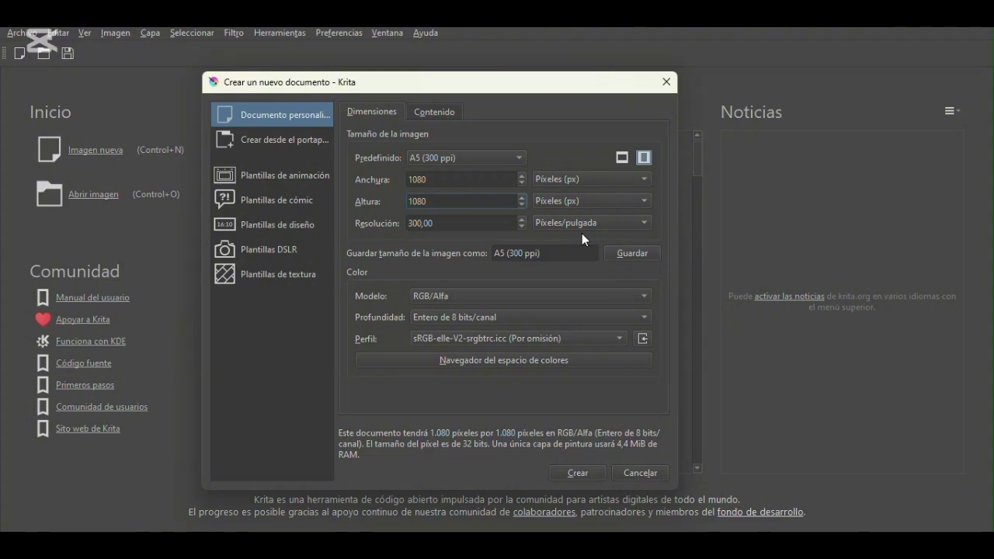
- Reapply the A5 (300 ppi) preset, keep the RGB/Alfa color model, and create the document
{"action": "left_click", "coordinate": [520, 158]}
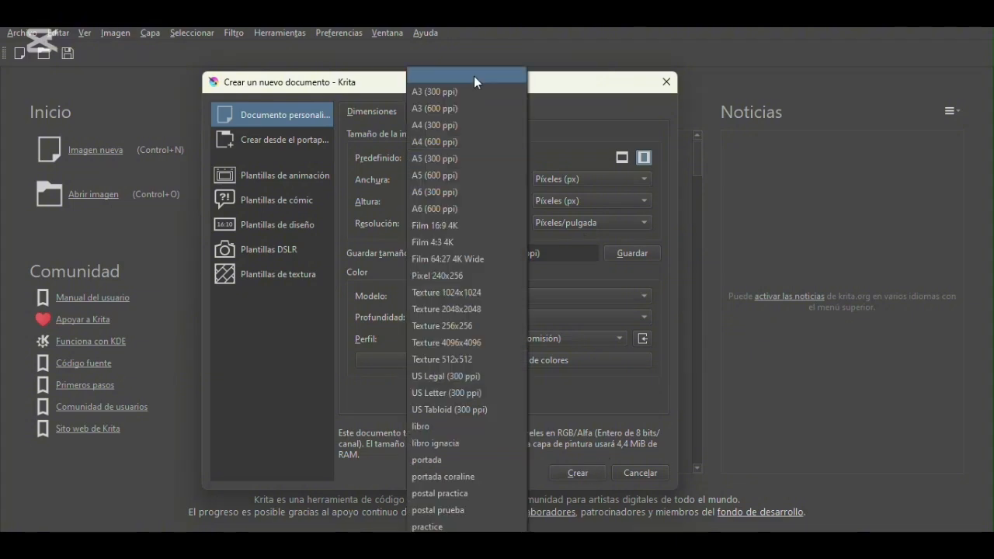
{"action": "left_click", "coordinate": [494, 158]}
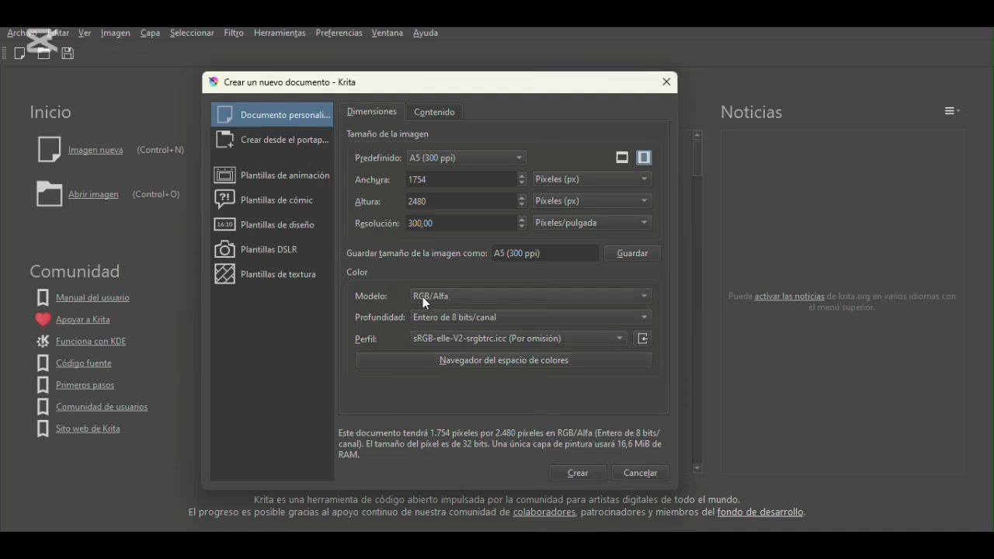
{"action": "left_click", "coordinate": [504, 302]}
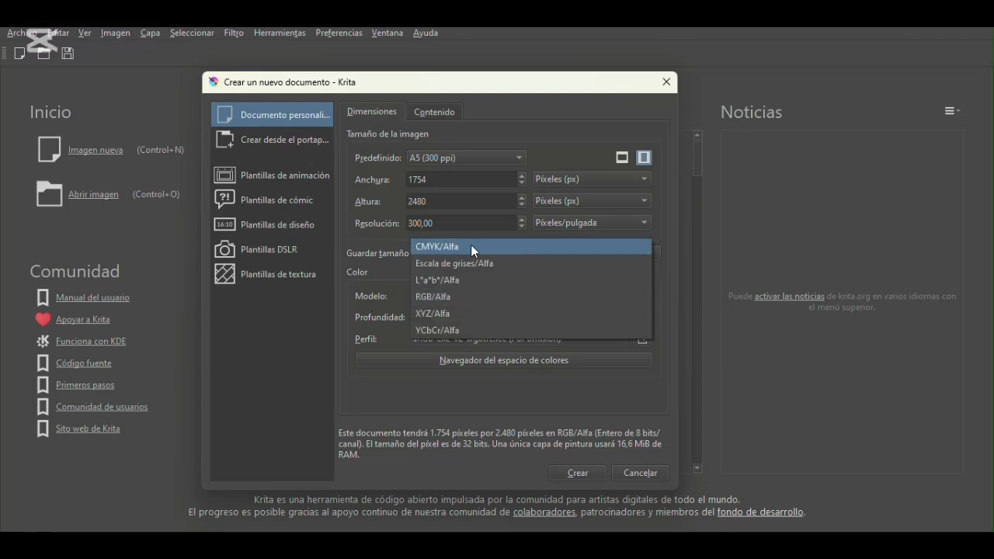
{"action": "left_click", "coordinate": [386, 278]}
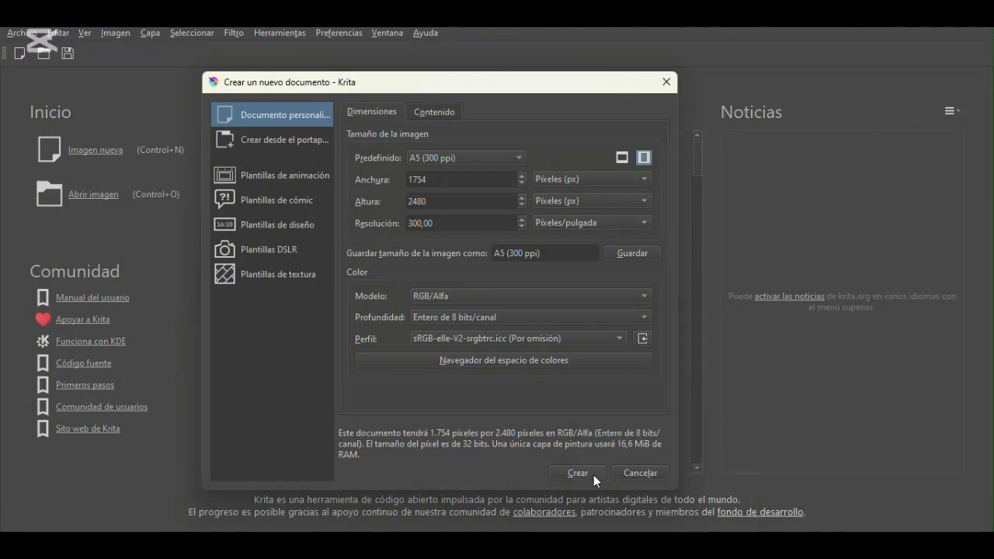
{"action": "left_click", "coordinate": [594, 474]}
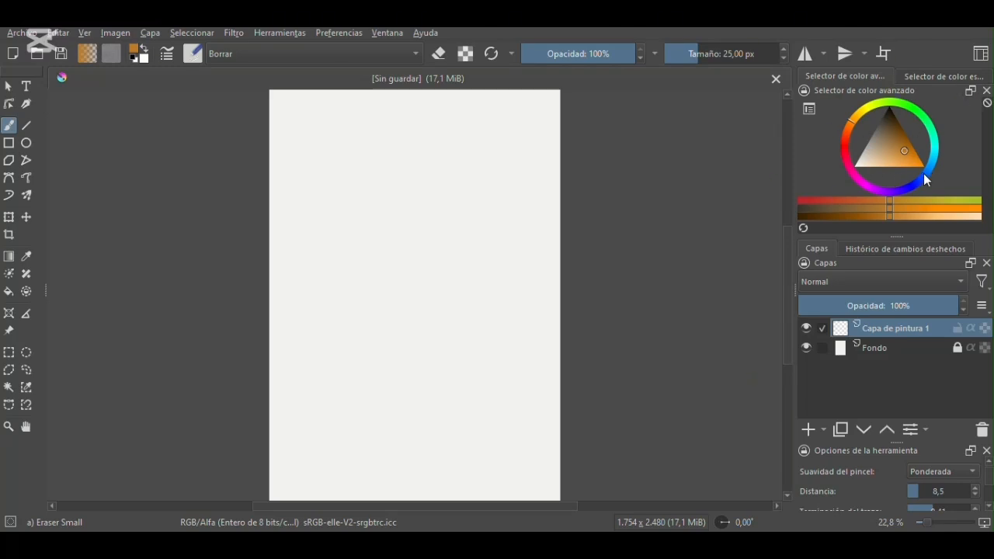
- Switch the brush to the Airbrush Soft preset
{"action": "mouse_move", "coordinate": [788, 233]}
{"action": "left_mouse_down"}
{"action": "mouse_move", "coordinate": [784, 183]}
{"action": "mouse_move", "coordinate": [780, 285]}
{"action": "mouse_move", "coordinate": [782, 235]}
{"action": "left_mouse_up"}
{"action": "key", "text": "e"}
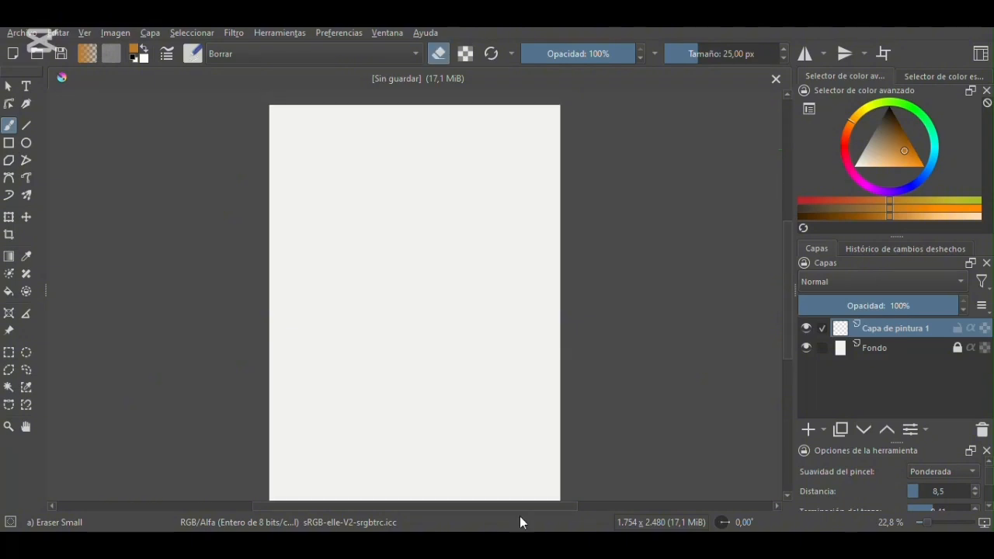
{"action": "mouse_move", "coordinate": [784, 240]}
{"action": "left_mouse_down"}
{"action": "mouse_move", "coordinate": [787, 248]}
{"action": "mouse_move", "coordinate": [788, 239]}
{"action": "left_mouse_up"}
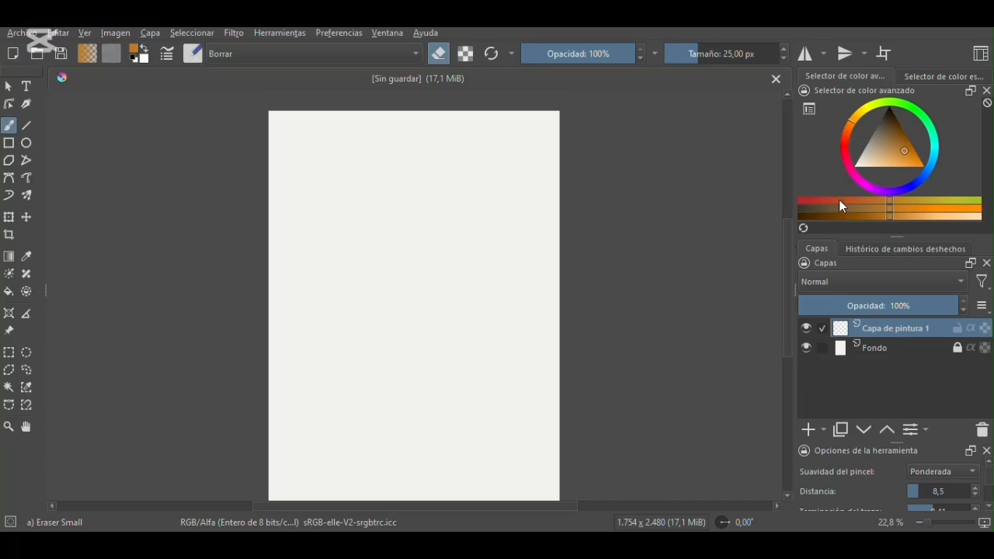
{"action": "left_click", "coordinate": [193, 55]}
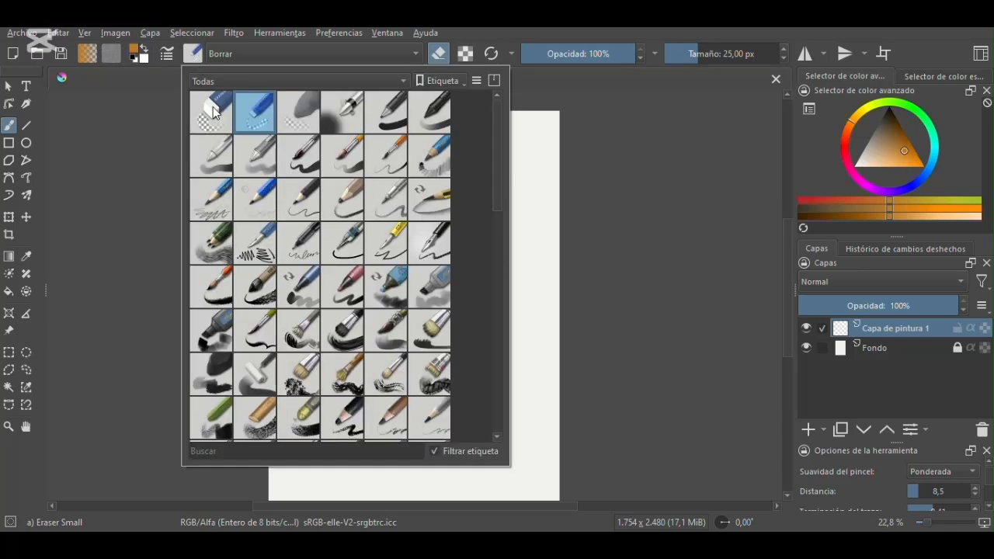
{"action": "mouse_move", "coordinate": [494, 120]}
{"action": "left_mouse_down"}
{"action": "mouse_move", "coordinate": [497, 323]}
{"action": "mouse_move", "coordinate": [482, 206]}
{"action": "mouse_move", "coordinate": [491, 105]}
{"action": "left_mouse_up"}
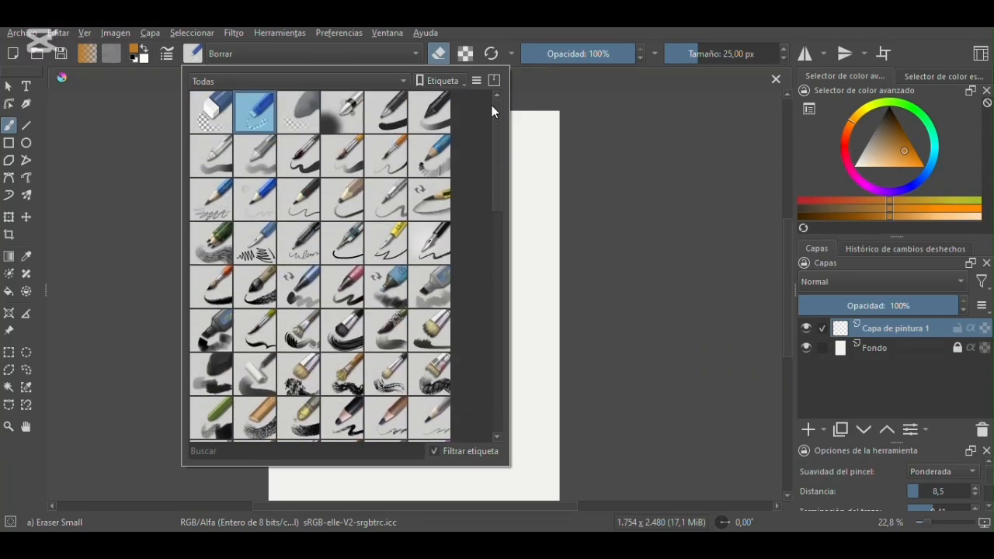
{"action": "left_click", "coordinate": [344, 115]}
{"action": "left_click", "coordinate": [642, 132]}
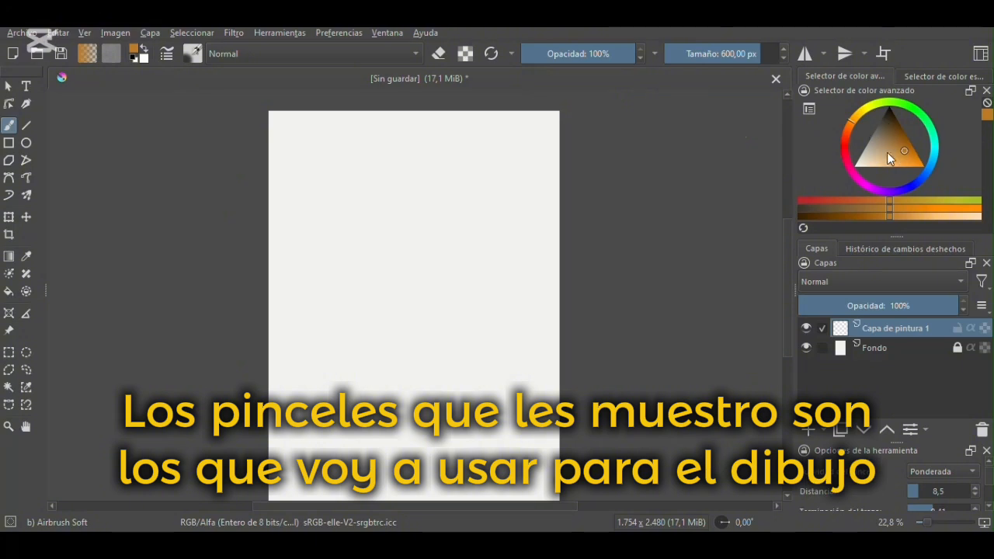
- Pick a muted red and airbrush broad soft strokes across the upper part of the page
{"action": "left_click", "coordinate": [845, 142]}
{"action": "left_click", "coordinate": [893, 142]}
{"action": "left_click", "coordinate": [898, 142]}
{"action": "left_click_drag", "start_coordinate": [895, 148], "coordinate": [892, 153]}
{"action": "mouse_move", "coordinate": [341, 176]}
{"action": "left_mouse_down"}
{"action": "mouse_move", "coordinate": [419, 172]}
{"action": "mouse_move", "coordinate": [460, 181]}
{"action": "mouse_move", "coordinate": [348, 178]}
{"action": "mouse_move", "coordinate": [520, 181]}
{"action": "mouse_move", "coordinate": [497, 178]}
{"action": "left_mouse_up"}
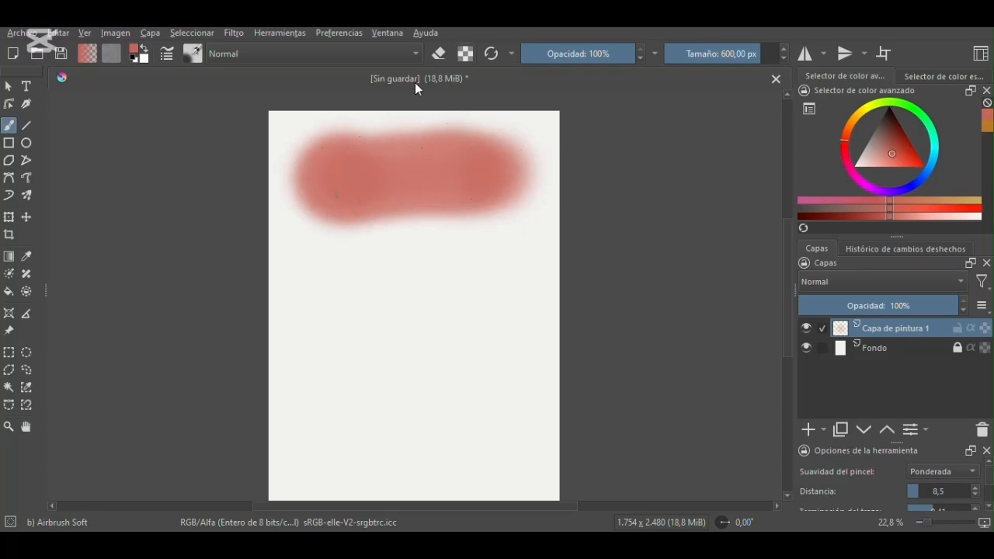
{"action": "mouse_move", "coordinate": [418, 175]}
{"action": "left_mouse_down"}
{"action": "mouse_move", "coordinate": [333, 158]}
{"action": "mouse_move", "coordinate": [323, 180]}
{"action": "mouse_move", "coordinate": [345, 166]}
{"action": "left_mouse_up"}
{"action": "mouse_move", "coordinate": [383, 98]}
{"action": "left_mouse_down"}
{"action": "mouse_move", "coordinate": [335, 158]}
{"action": "mouse_move", "coordinate": [313, 149]}
{"action": "mouse_move", "coordinate": [329, 137]}
{"action": "mouse_move", "coordinate": [287, 174]}
{"action": "mouse_move", "coordinate": [313, 140]}
{"action": "mouse_move", "coordinate": [390, 125]}
{"action": "mouse_move", "coordinate": [348, 141]}
{"action": "mouse_move", "coordinate": [437, 137]}
{"action": "mouse_move", "coordinate": [309, 184]}
{"action": "mouse_move", "coordinate": [301, 209]}
{"action": "mouse_move", "coordinate": [311, 210]}
{"action": "mouse_move", "coordinate": [309, 193]}
{"action": "mouse_move", "coordinate": [379, 222]}
{"action": "mouse_move", "coordinate": [330, 188]}
{"action": "mouse_move", "coordinate": [492, 175]}
{"action": "mouse_move", "coordinate": [380, 212]}
{"action": "mouse_move", "coordinate": [340, 150]}
{"action": "left_mouse_up"}
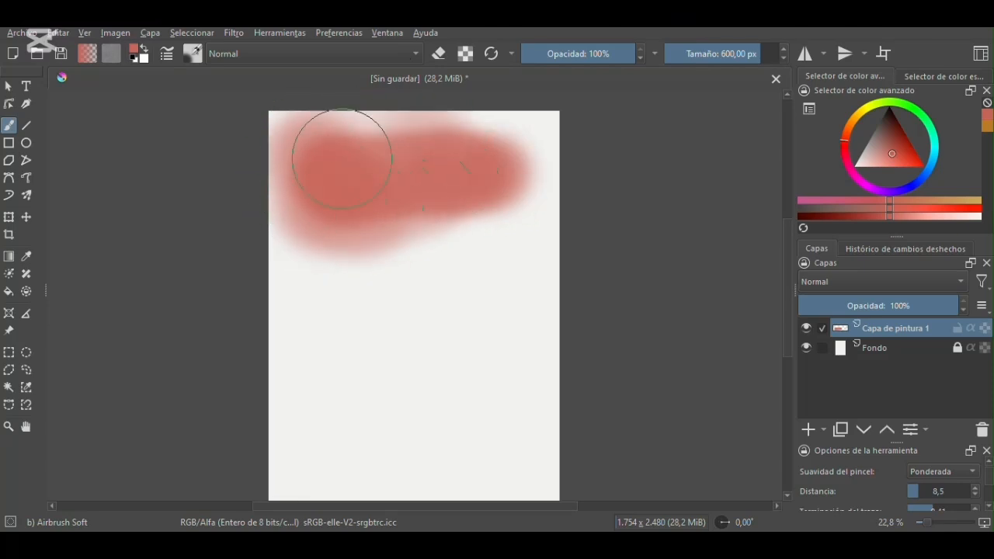
{"action": "mouse_move", "coordinate": [567, 175]}
{"action": "left_mouse_down"}
{"action": "mouse_move", "coordinate": [515, 138]}
{"action": "mouse_move", "coordinate": [513, 157]}
{"action": "mouse_move", "coordinate": [545, 167]}
{"action": "mouse_move", "coordinate": [543, 199]}
{"action": "mouse_move", "coordinate": [492, 163]}
{"action": "left_mouse_up"}
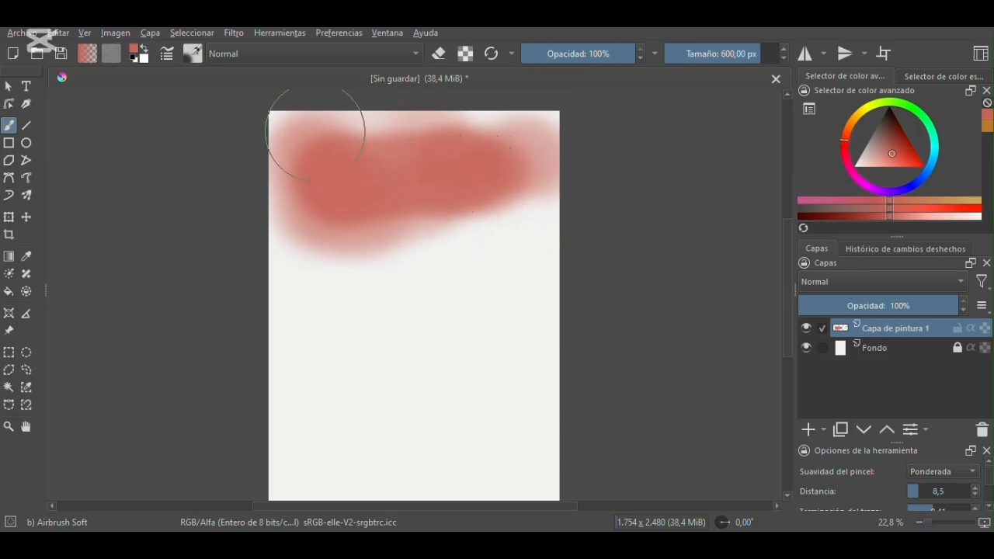
- Switch to the Basic-1 brush and paint red sample strokes in large, medium and thin sizes below the airbrushed area
{"action": "left_click", "coordinate": [192, 53]}
{"action": "left_click", "coordinate": [393, 118]}
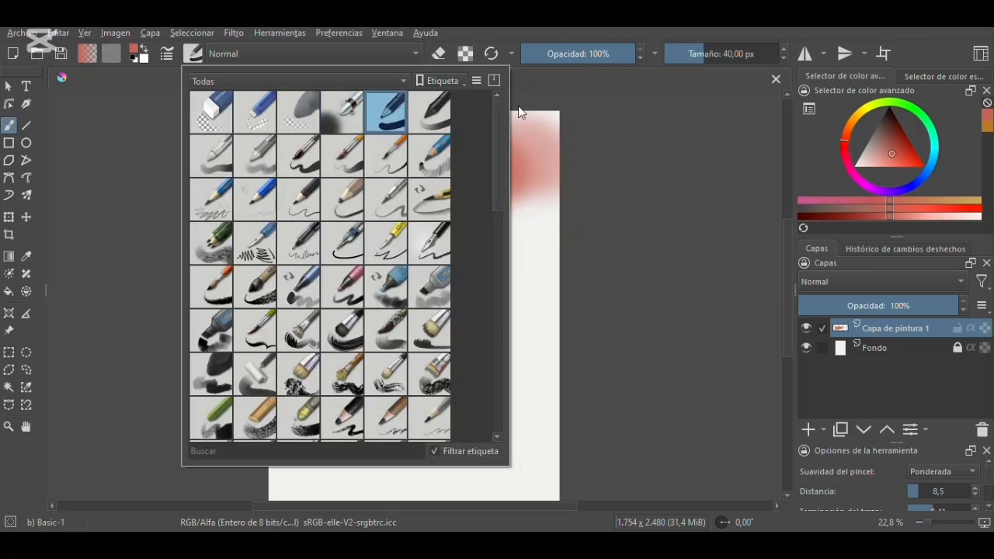
{"action": "left_click", "coordinate": [610, 138]}
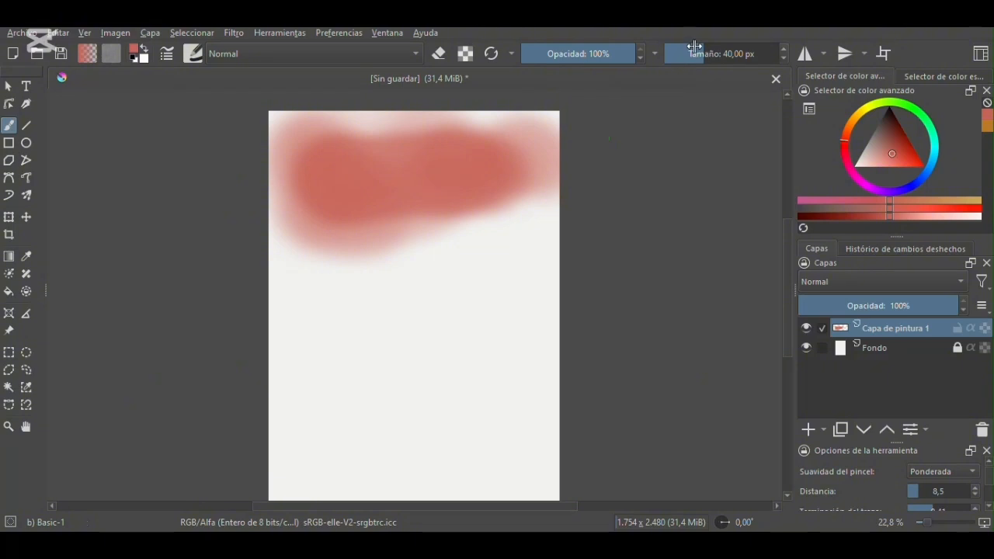
{"action": "left_click_drag", "start_coordinate": [710, 53], "coordinate": [728, 54]}
{"action": "mouse_move", "coordinate": [330, 221]}
{"action": "left_mouse_down"}
{"action": "mouse_move", "coordinate": [306, 233]}
{"action": "mouse_move", "coordinate": [408, 229]}
{"action": "left_mouse_up"}
{"action": "left_click_drag", "start_coordinate": [727, 54], "coordinate": [712, 53]}
{"action": "left_click_drag", "start_coordinate": [447, 237], "coordinate": [517, 230]}
{"action": "left_click_drag", "start_coordinate": [702, 54], "coordinate": [686, 54]}
{"action": "left_click_drag", "start_coordinate": [495, 261], "coordinate": [536, 253]}
- Lower the brush opacity, enlarge the brush, and paint a wide semi-transparent red patch below the sample strokes
{"action": "left_click_drag", "start_coordinate": [692, 51], "coordinate": [705, 54]}
{"action": "left_click", "coordinate": [618, 59]}
{"action": "left_click_drag", "start_coordinate": [618, 59], "coordinate": [598, 64]}
{"action": "left_click_drag", "start_coordinate": [712, 53], "coordinate": [734, 54]}
{"action": "mouse_move", "coordinate": [371, 304]}
{"action": "left_mouse_down"}
{"action": "mouse_move", "coordinate": [402, 297]}
{"action": "mouse_move", "coordinate": [435, 286]}
{"action": "mouse_move", "coordinate": [468, 305]}
{"action": "mouse_move", "coordinate": [512, 293]}
{"action": "mouse_move", "coordinate": [439, 284]}
{"action": "mouse_move", "coordinate": [542, 291]}
{"action": "mouse_move", "coordinate": [428, 263]}
{"action": "mouse_move", "coordinate": [467, 283]}
{"action": "mouse_move", "coordinate": [491, 267]}
{"action": "mouse_move", "coordinate": [529, 268]}
{"action": "mouse_move", "coordinate": [468, 242]}
{"action": "mouse_move", "coordinate": [505, 256]}
{"action": "mouse_move", "coordinate": [516, 288]}
{"action": "left_mouse_up"}
- Set opacity to 100% and brush size to 47.86 px, and paint a solid red blob and a smiley face
{"action": "left_click_drag", "start_coordinate": [598, 53], "coordinate": [639, 53]}
{"action": "left_click_drag", "start_coordinate": [730, 54], "coordinate": [703, 55]}
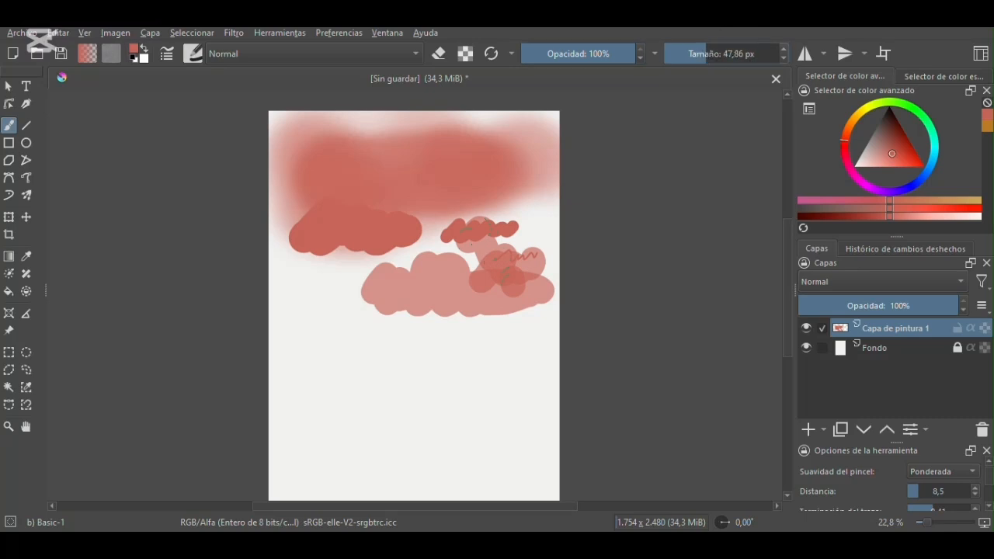
{"action": "mouse_move", "coordinate": [312, 284]}
{"action": "left_mouse_down"}
{"action": "mouse_move", "coordinate": [326, 310]}
{"action": "mouse_move", "coordinate": [342, 310]}
{"action": "mouse_move", "coordinate": [299, 323]}
{"action": "mouse_move", "coordinate": [311, 318]}
{"action": "left_mouse_up"}
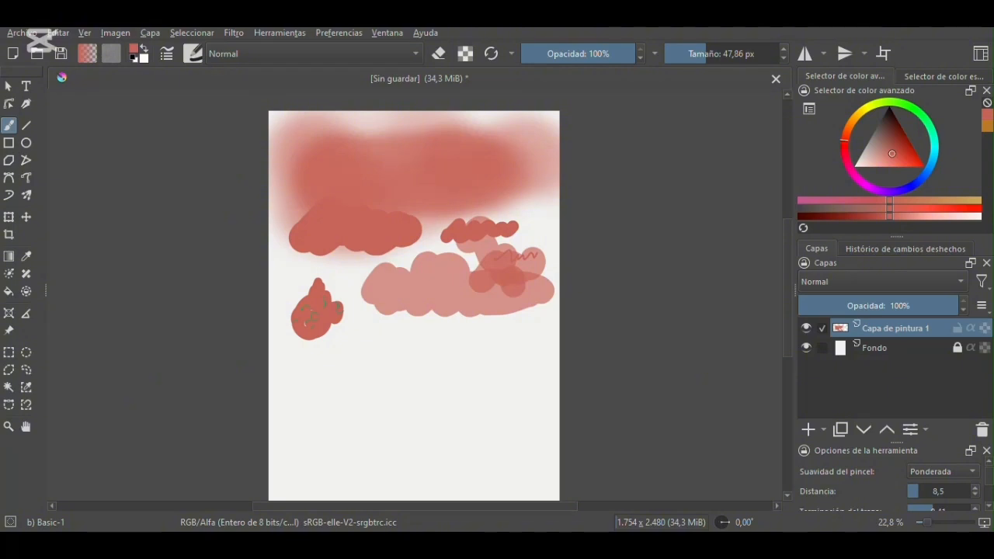
{"action": "mouse_move", "coordinate": [368, 357]}
{"action": "left_mouse_down"}
{"action": "mouse_move", "coordinate": [413, 408]}
{"action": "mouse_move", "coordinate": [395, 350]}
{"action": "mouse_move", "coordinate": [385, 380]}
{"action": "left_mouse_up"}
{"action": "mouse_move", "coordinate": [393, 365]}
{"action": "left_mouse_down"}
{"action": "mouse_move", "coordinate": [399, 393]}
{"action": "mouse_move", "coordinate": [406, 385]}
{"action": "left_mouse_up"}
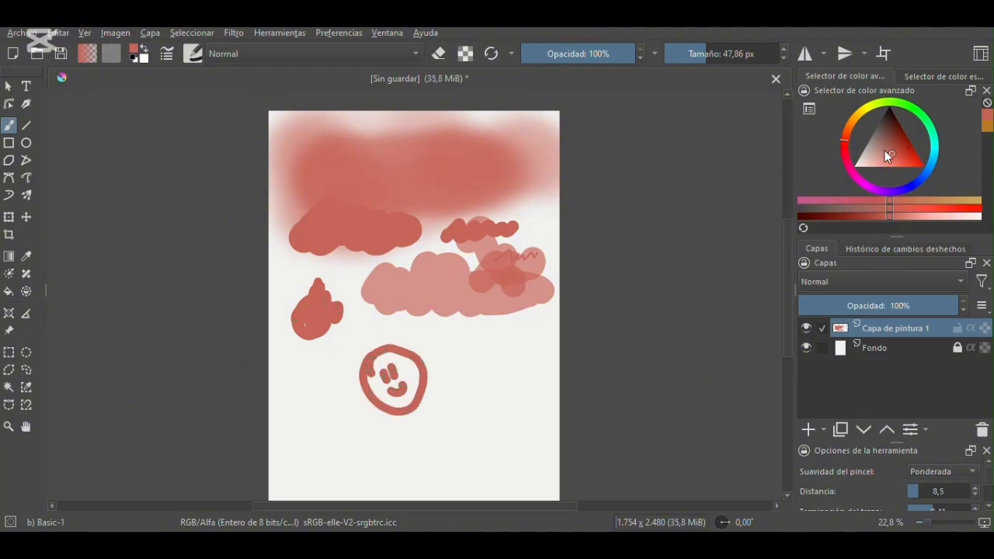
- Pick a dark yellow and paint over the inside of the red smiley face
{"action": "left_click", "coordinate": [859, 114]}
{"action": "left_click", "coordinate": [898, 149]}
{"action": "left_click", "coordinate": [903, 154]}
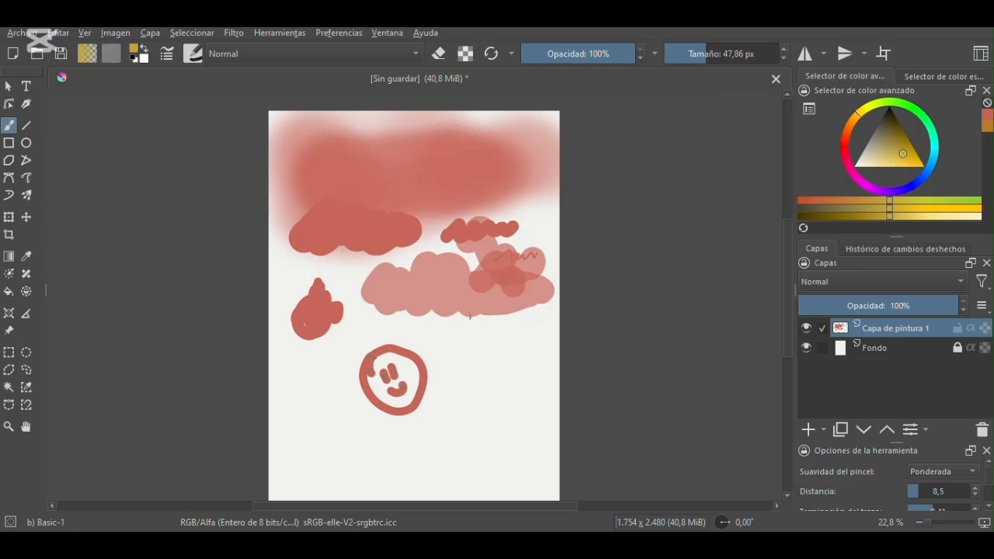
{"action": "mouse_move", "coordinate": [384, 360]}
{"action": "left_mouse_down"}
{"action": "mouse_move", "coordinate": [380, 395]}
{"action": "mouse_move", "coordinate": [406, 385]}
{"action": "mouse_move", "coordinate": [390, 391]}
{"action": "mouse_move", "coordinate": [396, 400]}
{"action": "mouse_move", "coordinate": [383, 395]}
{"action": "mouse_move", "coordinate": [377, 365]}
{"action": "mouse_move", "coordinate": [380, 392]}
{"action": "mouse_move", "coordinate": [401, 367]}
{"action": "left_mouse_up"}
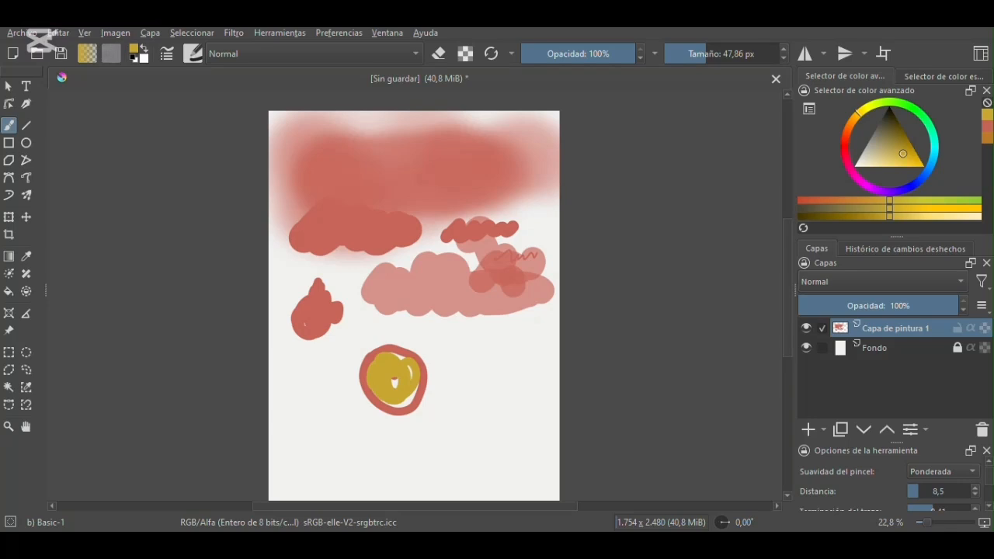
- Switch to the Pencil-4 Soft brush and scribble a yellow zigzag beside the round face
{"action": "left_click", "coordinate": [194, 54]}
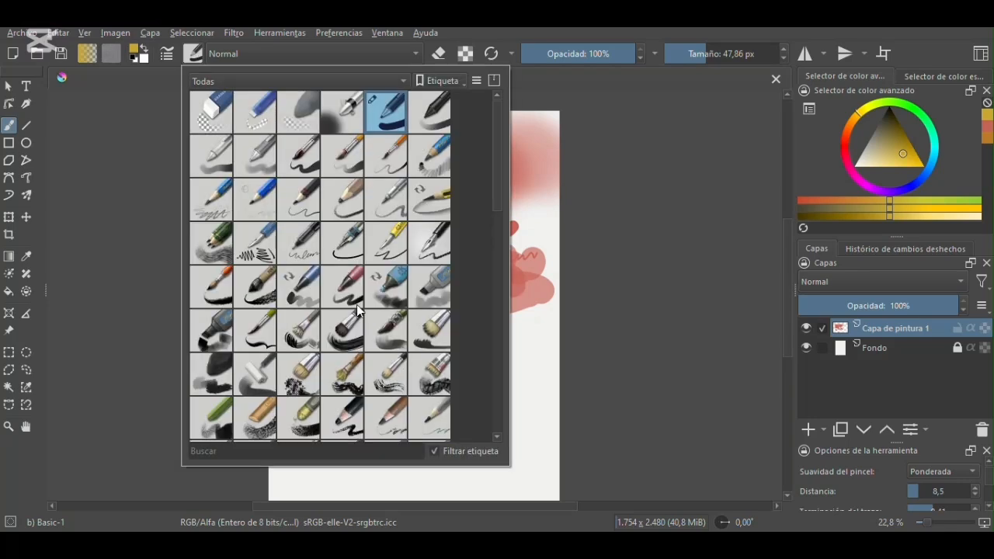
{"action": "left_click", "coordinate": [396, 212]}
{"action": "left_click", "coordinate": [617, 188]}
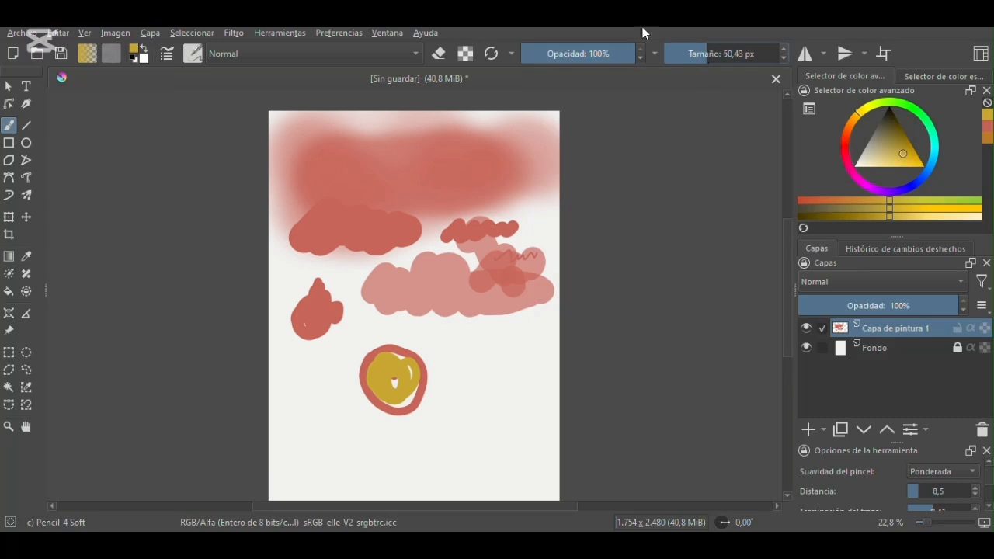
{"action": "mouse_move", "coordinate": [492, 347]}
{"action": "left_mouse_down"}
{"action": "mouse_move", "coordinate": [489, 382]}
{"action": "mouse_move", "coordinate": [505, 343]}
{"action": "mouse_move", "coordinate": [514, 377]}
{"action": "left_mouse_up"}
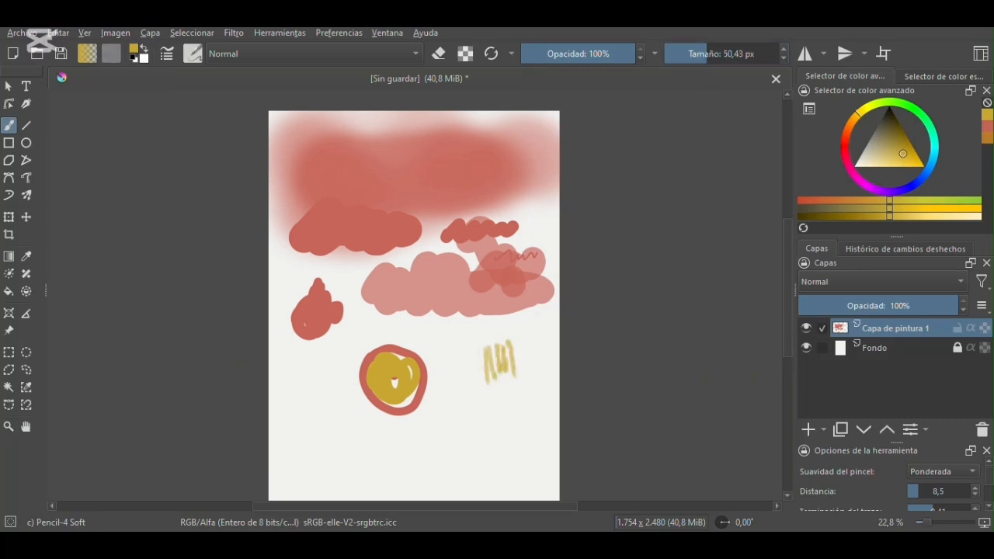
- Set the pencil size to 34.29 px and sketch a yellow oval and connected loops beneath the zigzag
{"action": "left_click", "coordinate": [702, 55]}
{"action": "mouse_move", "coordinate": [457, 388]}
{"action": "left_mouse_down"}
{"action": "mouse_move", "coordinate": [467, 423]}
{"action": "mouse_move", "coordinate": [464, 404]}
{"action": "mouse_move", "coordinate": [483, 384]}
{"action": "mouse_move", "coordinate": [456, 390]}
{"action": "left_mouse_up"}
{"action": "mouse_move", "coordinate": [459, 386]}
{"action": "left_mouse_down"}
{"action": "mouse_move", "coordinate": [470, 379]}
{"action": "mouse_move", "coordinate": [486, 401]}
{"action": "mouse_move", "coordinate": [472, 423]}
{"action": "left_mouse_up"}
{"action": "mouse_move", "coordinate": [406, 457]}
{"action": "left_mouse_down"}
{"action": "mouse_move", "coordinate": [414, 436]}
{"action": "mouse_move", "coordinate": [440, 432]}
{"action": "left_mouse_up"}
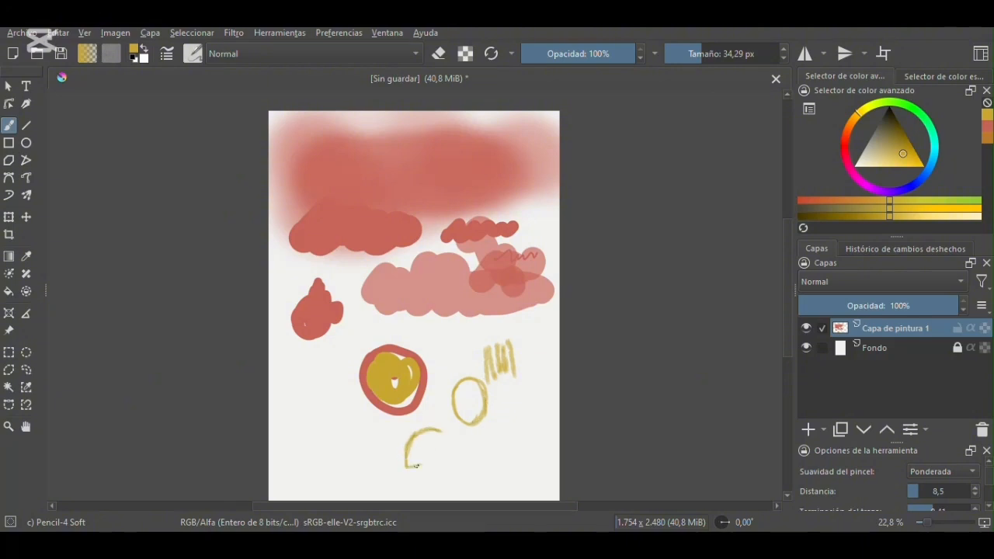
{"action": "mouse_move", "coordinate": [425, 463]}
{"action": "left_mouse_down"}
{"action": "mouse_move", "coordinate": [445, 445]}
{"action": "mouse_move", "coordinate": [430, 427]}
{"action": "mouse_move", "coordinate": [452, 418]}
{"action": "mouse_move", "coordinate": [414, 444]}
{"action": "mouse_move", "coordinate": [416, 465]}
{"action": "mouse_move", "coordinate": [407, 448]}
{"action": "mouse_move", "coordinate": [438, 450]}
{"action": "mouse_move", "coordinate": [431, 432]}
{"action": "mouse_move", "coordinate": [436, 453]}
{"action": "mouse_move", "coordinate": [410, 449]}
{"action": "mouse_move", "coordinate": [432, 430]}
{"action": "left_mouse_up"}
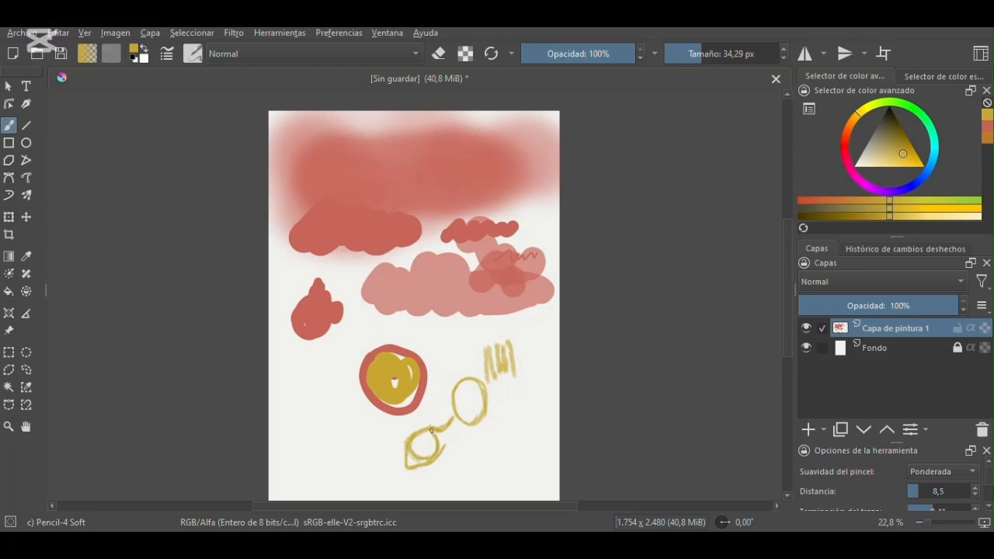
{"action": "left_click_drag", "start_coordinate": [393, 430], "coordinate": [401, 421]}
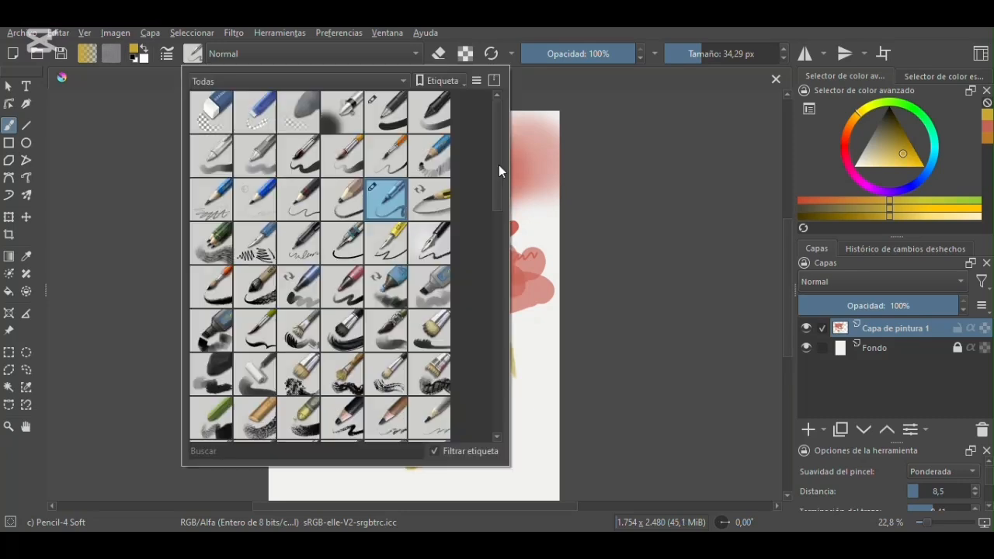
- Switch to the Marker Details brush at 77.73 px and paint a yellow scribble and a turquoise scribble on the lower canvas
{"action": "left_click_drag", "start_coordinate": [499, 165], "coordinate": [499, 175]}
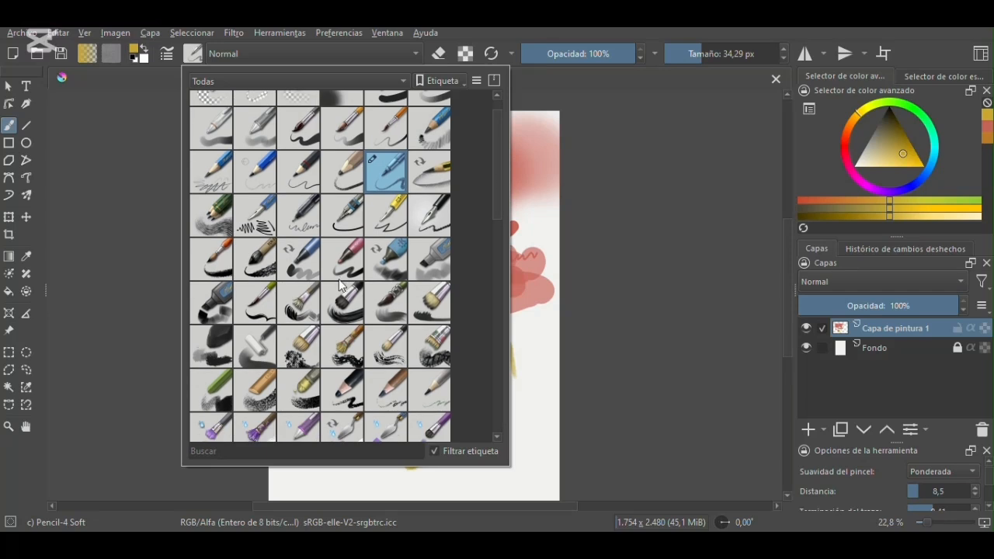
{"action": "left_click", "coordinate": [354, 265]}
{"action": "left_click", "coordinate": [636, 197]}
{"action": "left_click", "coordinate": [712, 55]}
{"action": "mouse_move", "coordinate": [299, 379]}
{"action": "left_mouse_down"}
{"action": "mouse_move", "coordinate": [300, 394]}
{"action": "mouse_move", "coordinate": [320, 389]}
{"action": "mouse_move", "coordinate": [339, 364]}
{"action": "left_mouse_up"}
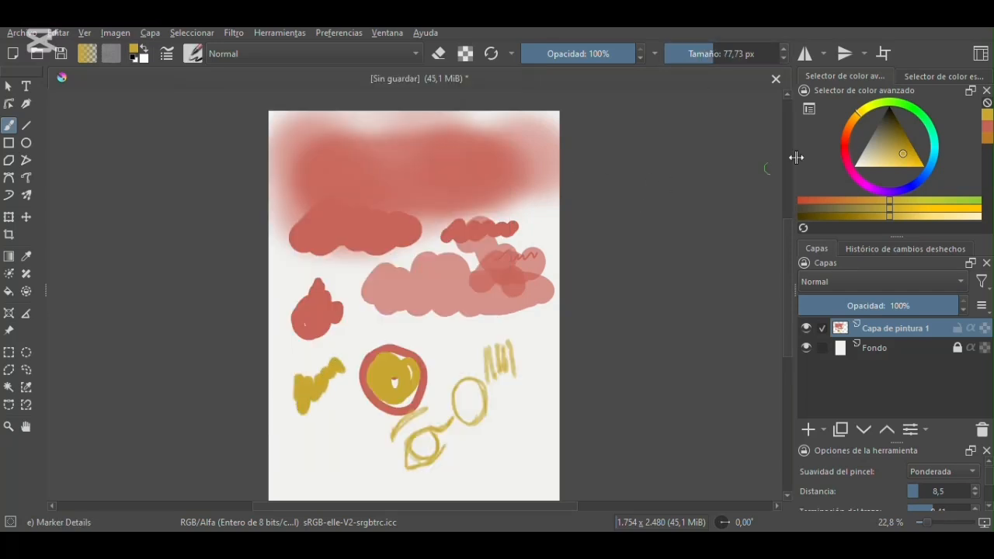
{"action": "left_click", "coordinate": [935, 149]}
{"action": "mouse_move", "coordinate": [469, 452]}
{"action": "left_mouse_down"}
{"action": "mouse_move", "coordinate": [511, 452]}
{"action": "mouse_move", "coordinate": [475, 452]}
{"action": "mouse_move", "coordinate": [488, 447]}
{"action": "mouse_move", "coordinate": [478, 465]}
{"action": "mouse_move", "coordinate": [493, 479]}
{"action": "mouse_move", "coordinate": [527, 474]}
{"action": "mouse_move", "coordinate": [504, 467]}
{"action": "mouse_move", "coordinate": [542, 464]}
{"action": "left_mouse_up"}
- Switch to the Charcoal Rock Soft brush at 137.34 px and paint several magenta strokes around the yellow and red circle
{"action": "left_click", "coordinate": [193, 52]}
{"action": "left_click", "coordinate": [220, 359]}
{"action": "left_click", "coordinate": [630, 236]}
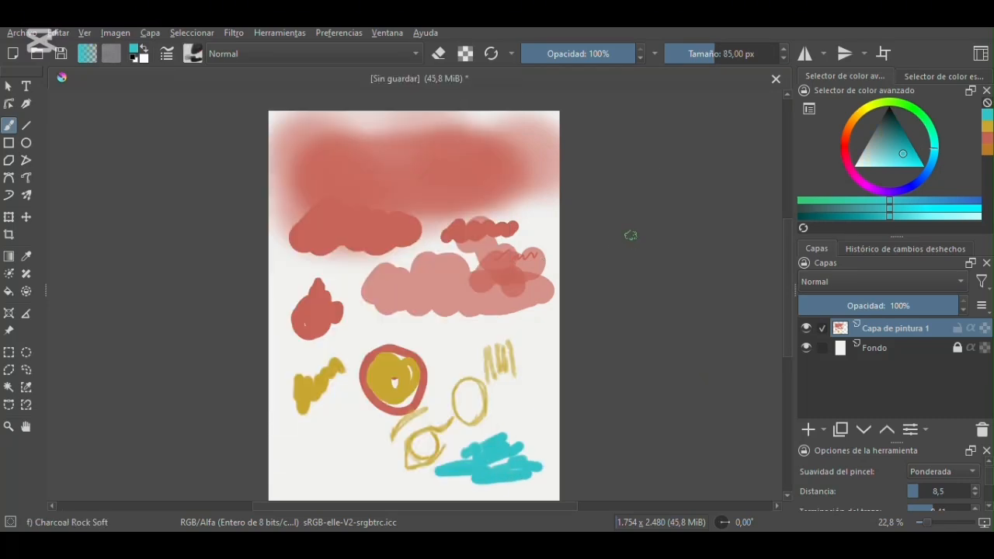
{"action": "left_click", "coordinate": [723, 53]}
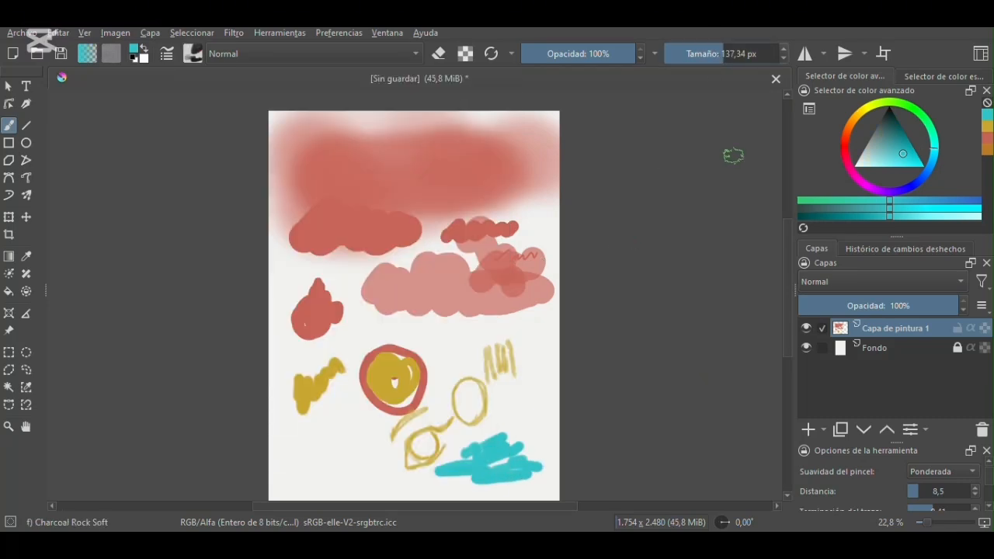
{"action": "left_click", "coordinate": [860, 180]}
{"action": "left_click", "coordinate": [446, 334]}
{"action": "mouse_move", "coordinate": [446, 334]}
{"action": "left_mouse_down"}
{"action": "mouse_move", "coordinate": [512, 327]}
{"action": "mouse_move", "coordinate": [530, 297]}
{"action": "mouse_move", "coordinate": [541, 315]}
{"action": "left_mouse_up"}
{"action": "mouse_move", "coordinate": [357, 299]}
{"action": "left_mouse_down"}
{"action": "mouse_move", "coordinate": [407, 326]}
{"action": "mouse_move", "coordinate": [421, 314]}
{"action": "left_mouse_up"}
{"action": "mouse_move", "coordinate": [350, 416]}
{"action": "left_mouse_down"}
{"action": "mouse_move", "coordinate": [339, 452]}
{"action": "mouse_move", "coordinate": [329, 437]}
{"action": "mouse_move", "coordinate": [310, 441]}
{"action": "mouse_move", "coordinate": [397, 463]}
{"action": "mouse_move", "coordinate": [427, 459]}
{"action": "mouse_move", "coordinate": [448, 423]}
{"action": "mouse_move", "coordinate": [488, 420]}
{"action": "left_mouse_up"}
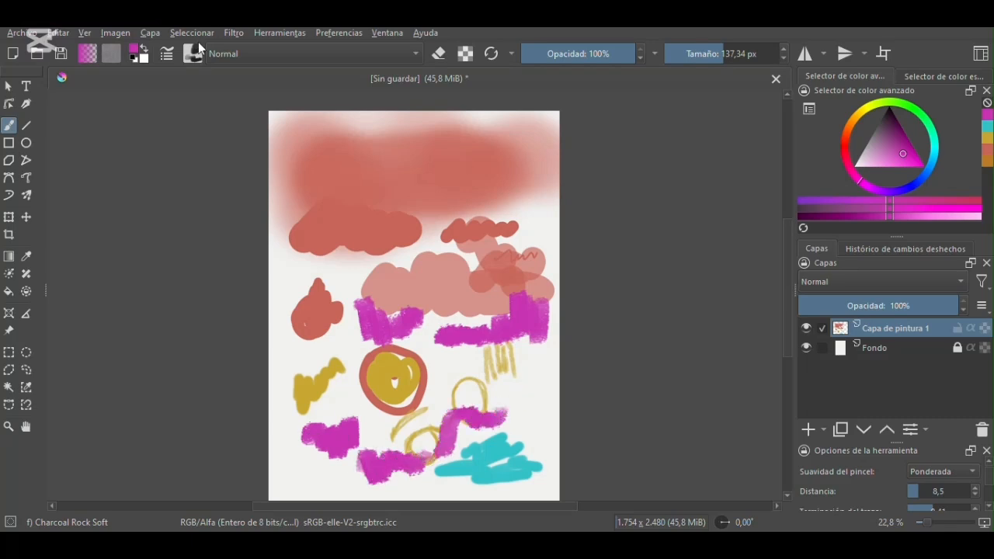
- Switch to the Wet Smear brush, pick blue, paint over the red and pink patches, and set the brush size to 142.48 px
{"action": "left_click", "coordinate": [193, 53]}
{"action": "left_click_drag", "start_coordinate": [498, 191], "coordinate": [499, 296]}
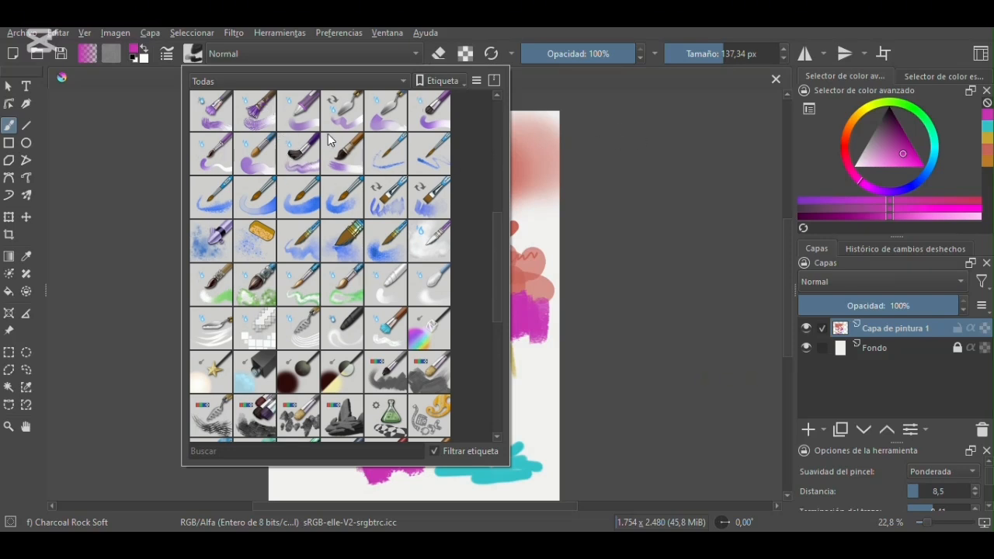
{"action": "left_click", "coordinate": [292, 157]}
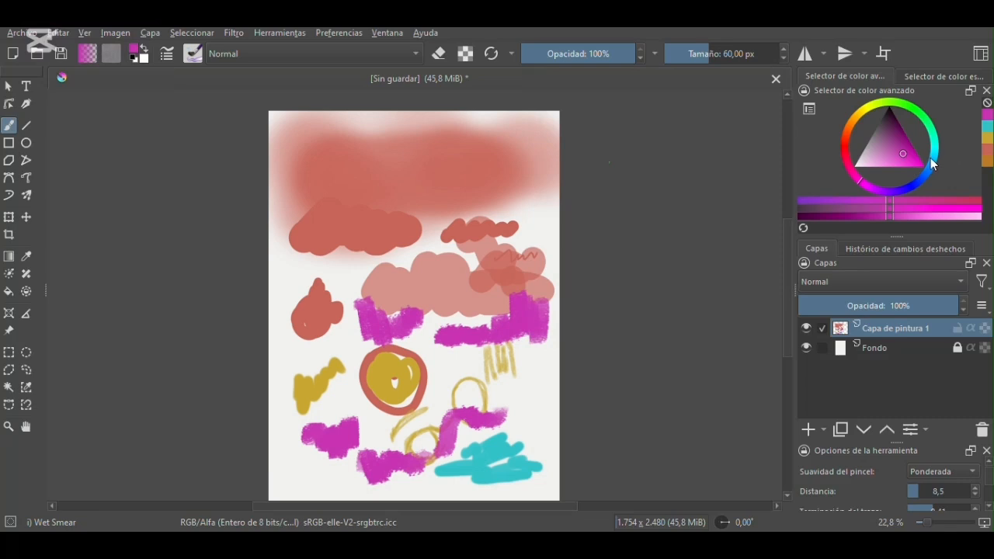
{"action": "left_click", "coordinate": [934, 161]}
{"action": "mouse_move", "coordinate": [334, 270]}
{"action": "left_mouse_down"}
{"action": "mouse_move", "coordinate": [364, 285]}
{"action": "mouse_move", "coordinate": [346, 287]}
{"action": "mouse_move", "coordinate": [357, 276]}
{"action": "mouse_move", "coordinate": [374, 290]}
{"action": "mouse_move", "coordinate": [465, 291]}
{"action": "mouse_move", "coordinate": [424, 246]}
{"action": "mouse_move", "coordinate": [432, 275]}
{"action": "mouse_move", "coordinate": [472, 292]}
{"action": "mouse_move", "coordinate": [421, 264]}
{"action": "mouse_move", "coordinate": [288, 261]}
{"action": "mouse_move", "coordinate": [323, 287]}
{"action": "mouse_move", "coordinate": [327, 311]}
{"action": "mouse_move", "coordinate": [419, 310]}
{"action": "left_mouse_up"}
{"action": "left_click", "coordinate": [723, 53]}
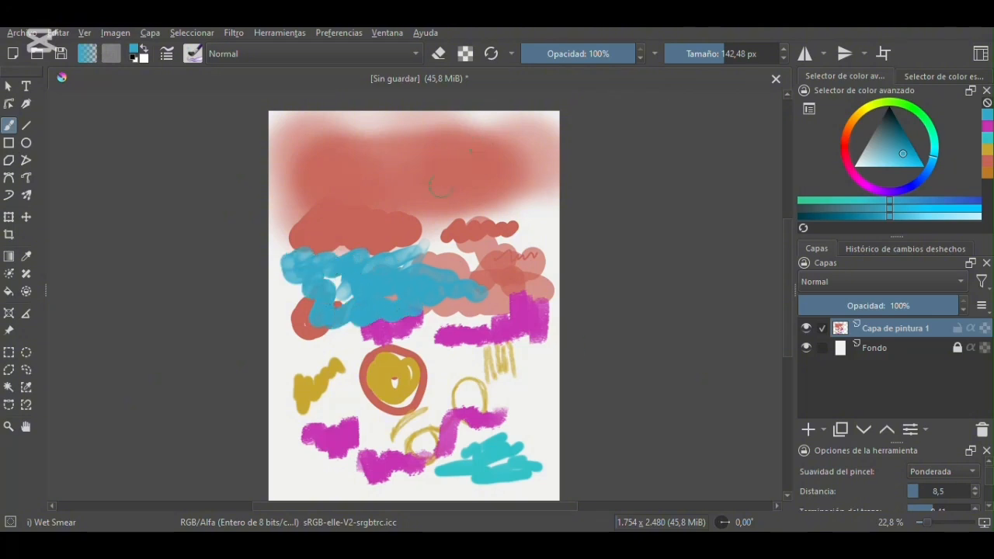
- Switch to the Blender Smear brush at 113.44 px and smear the red, blue, magenta and yellow strokes together
{"action": "left_click", "coordinate": [193, 53]}
{"action": "left_click_drag", "start_coordinate": [494, 241], "coordinate": [496, 270]}
{"action": "left_click", "coordinate": [347, 247]}
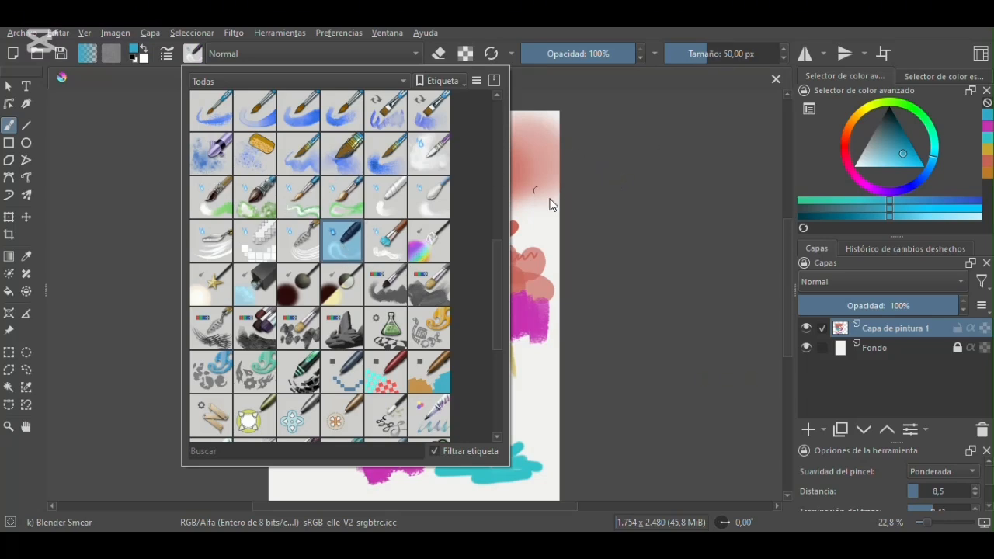
{"action": "left_click", "coordinate": [578, 187]}
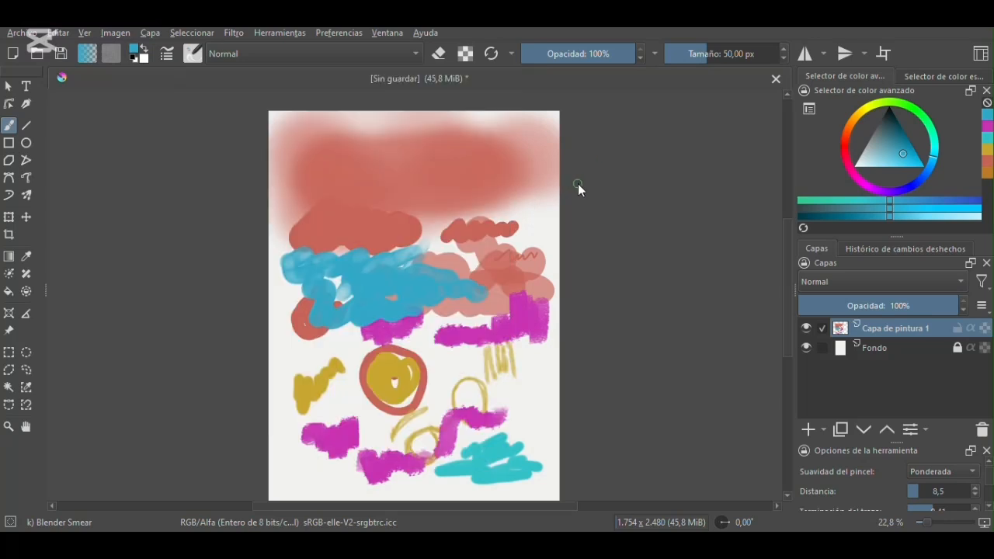
{"action": "left_click", "coordinate": [720, 54]}
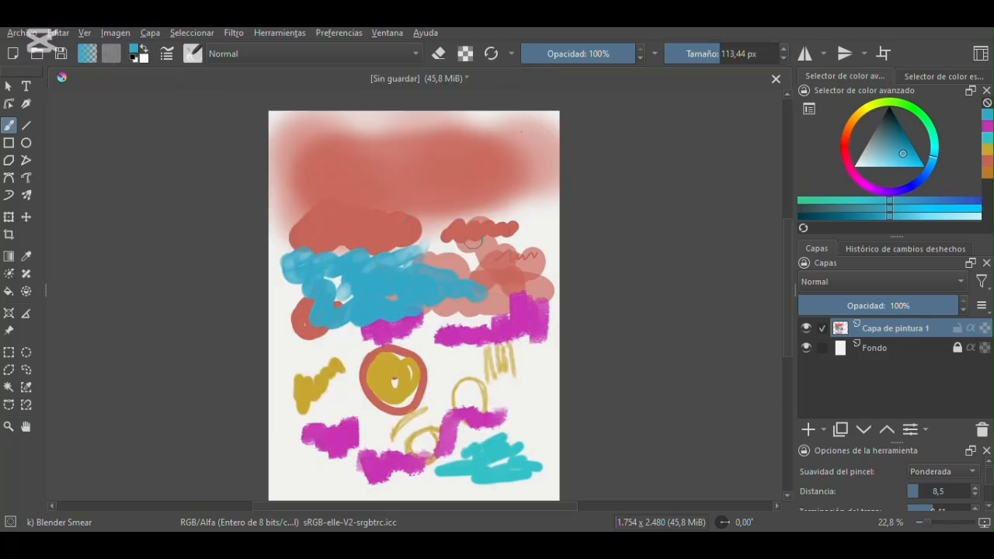
{"action": "mouse_move", "coordinate": [487, 230]}
{"action": "left_mouse_down"}
{"action": "mouse_move", "coordinate": [503, 203]}
{"action": "mouse_move", "coordinate": [507, 242]}
{"action": "mouse_move", "coordinate": [515, 234]}
{"action": "mouse_move", "coordinate": [538, 285]}
{"action": "left_mouse_up"}
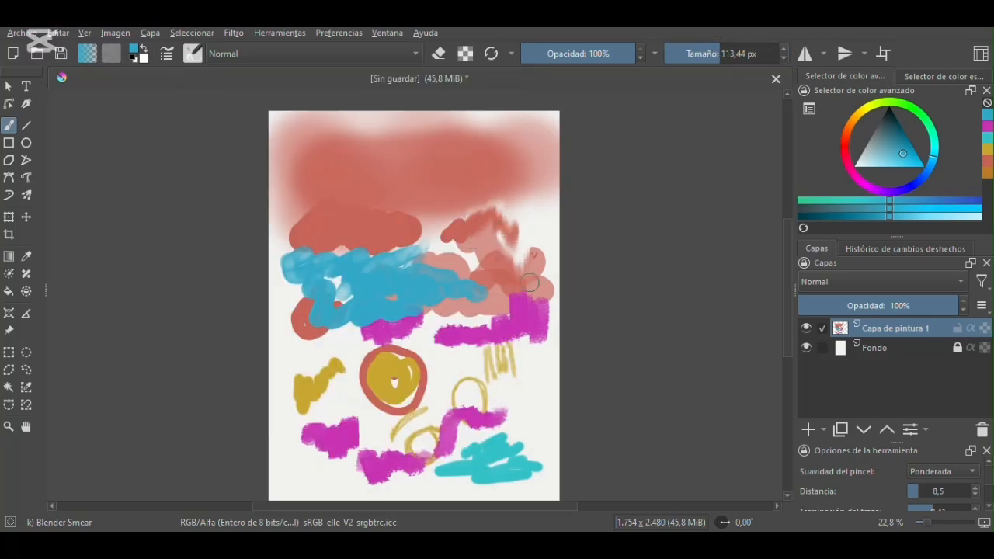
{"action": "mouse_move", "coordinate": [488, 244]}
{"action": "left_mouse_down"}
{"action": "mouse_move", "coordinate": [443, 265]}
{"action": "mouse_move", "coordinate": [459, 223]}
{"action": "mouse_move", "coordinate": [461, 254]}
{"action": "mouse_move", "coordinate": [437, 219]}
{"action": "mouse_move", "coordinate": [457, 190]}
{"action": "mouse_move", "coordinate": [423, 176]}
{"action": "mouse_move", "coordinate": [459, 201]}
{"action": "mouse_move", "coordinate": [464, 236]}
{"action": "mouse_move", "coordinate": [451, 212]}
{"action": "mouse_move", "coordinate": [474, 185]}
{"action": "mouse_move", "coordinate": [464, 234]}
{"action": "mouse_move", "coordinate": [431, 224]}
{"action": "mouse_move", "coordinate": [427, 173]}
{"action": "mouse_move", "coordinate": [455, 237]}
{"action": "mouse_move", "coordinate": [452, 193]}
{"action": "mouse_move", "coordinate": [393, 263]}
{"action": "mouse_move", "coordinate": [393, 211]}
{"action": "left_mouse_up"}
{"action": "mouse_move", "coordinate": [380, 274]}
{"action": "left_mouse_down"}
{"action": "mouse_move", "coordinate": [359, 250]}
{"action": "mouse_move", "coordinate": [349, 261]}
{"action": "mouse_move", "coordinate": [384, 369]}
{"action": "mouse_move", "coordinate": [432, 415]}
{"action": "mouse_move", "coordinate": [408, 369]}
{"action": "mouse_move", "coordinate": [416, 315]}
{"action": "mouse_move", "coordinate": [373, 341]}
{"action": "mouse_move", "coordinate": [437, 315]}
{"action": "mouse_move", "coordinate": [341, 315]}
{"action": "mouse_move", "coordinate": [288, 289]}
{"action": "mouse_move", "coordinate": [292, 264]}
{"action": "mouse_move", "coordinate": [344, 280]}
{"action": "mouse_move", "coordinate": [309, 247]}
{"action": "left_mouse_up"}
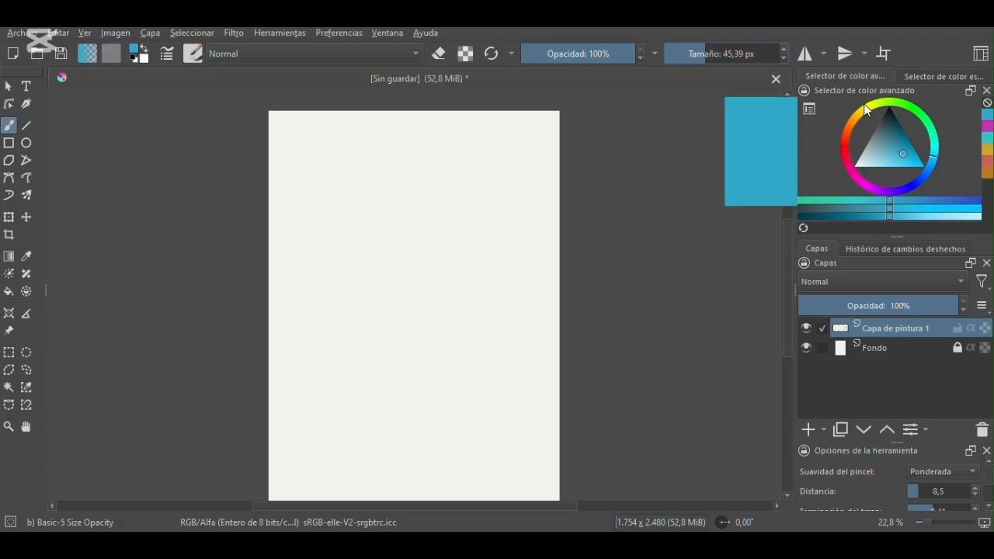
- Clear the canvas and paint yellow-green, magenta and light pink squiggles with the Basic-5 Size Opacity brush at 45.39 px
{"action": "left_click", "coordinate": [872, 104]}
{"action": "mouse_move", "coordinate": [444, 165]}
{"action": "left_mouse_down"}
{"action": "mouse_move", "coordinate": [546, 165]}
{"action": "mouse_move", "coordinate": [510, 185]}
{"action": "mouse_move", "coordinate": [555, 188]}
{"action": "left_mouse_up"}
{"action": "left_click", "coordinate": [850, 170]}
{"action": "left_click", "coordinate": [891, 157]}
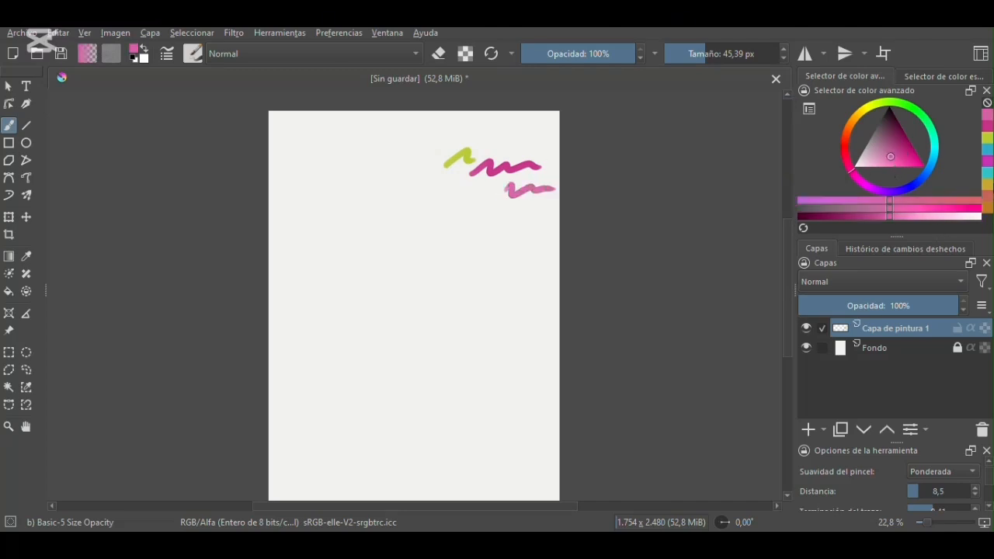
- Pick a dark brown and draw a round smiley face with a short neck and hair outlines around it
{"action": "left_click_drag", "start_coordinate": [787, 244], "coordinate": [783, 245]}
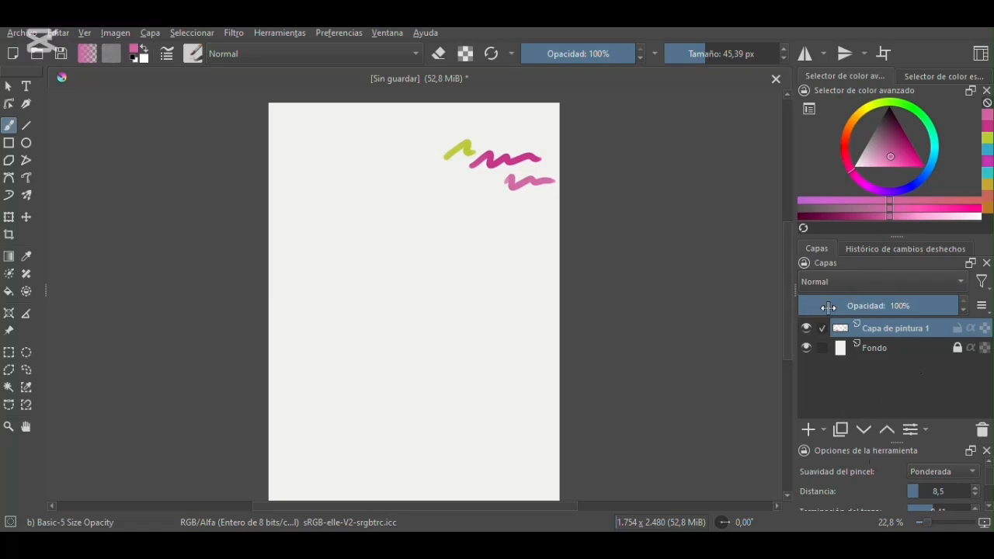
{"action": "mouse_move", "coordinate": [787, 337]}
{"action": "left_mouse_down"}
{"action": "mouse_move", "coordinate": [785, 310]}
{"action": "mouse_move", "coordinate": [790, 332]}
{"action": "left_mouse_up"}
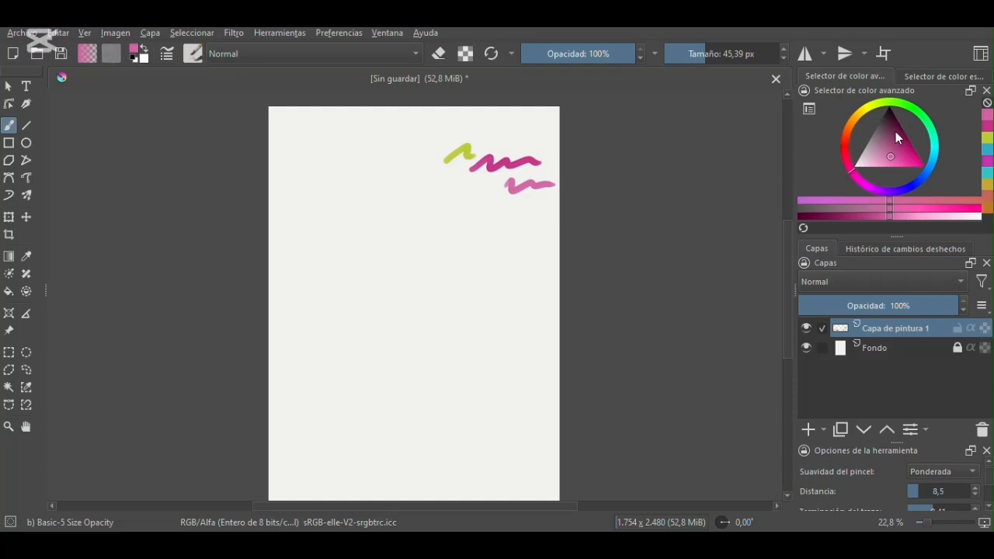
{"action": "left_click", "coordinate": [848, 133]}
{"action": "left_click_drag", "start_coordinate": [869, 132], "coordinate": [896, 128]}
{"action": "mouse_move", "coordinate": [388, 262]}
{"action": "left_mouse_down"}
{"action": "mouse_move", "coordinate": [378, 298]}
{"action": "mouse_move", "coordinate": [408, 325]}
{"action": "mouse_move", "coordinate": [436, 307]}
{"action": "mouse_move", "coordinate": [435, 270]}
{"action": "mouse_move", "coordinate": [408, 256]}
{"action": "mouse_move", "coordinate": [396, 293]}
{"action": "left_mouse_up"}
{"action": "mouse_move", "coordinate": [406, 278]}
{"action": "left_mouse_down"}
{"action": "mouse_move", "coordinate": [410, 309]}
{"action": "mouse_move", "coordinate": [424, 292]}
{"action": "left_mouse_up"}
{"action": "left_click_drag", "start_coordinate": [408, 334], "coordinate": [409, 340]}
{"action": "left_click_drag", "start_coordinate": [419, 325], "coordinate": [419, 336]}
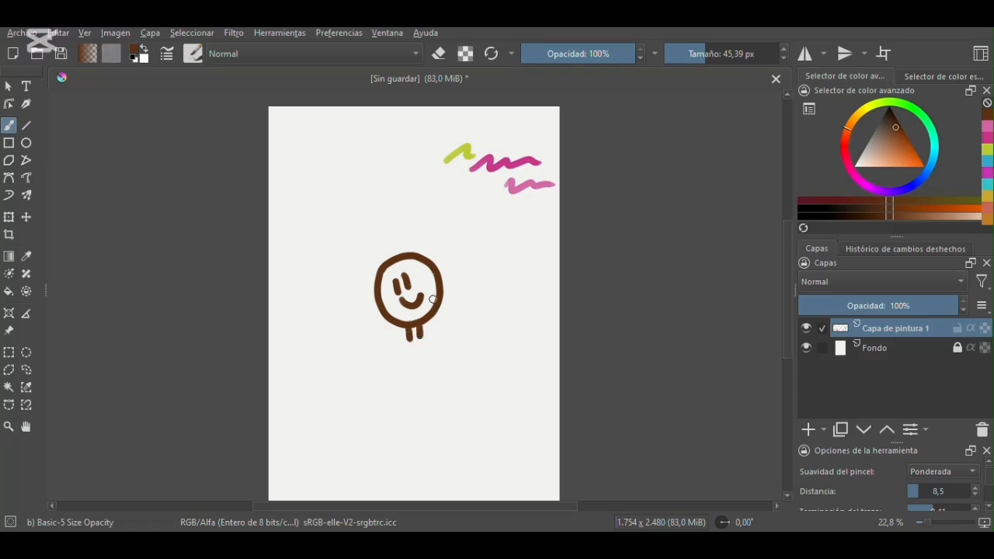
{"action": "left_click_drag", "start_coordinate": [381, 254], "coordinate": [371, 335]}
{"action": "mouse_move", "coordinate": [383, 255]}
{"action": "left_mouse_down"}
{"action": "mouse_move", "coordinate": [369, 314]}
{"action": "mouse_move", "coordinate": [426, 239]}
{"action": "mouse_move", "coordinate": [469, 293]}
{"action": "left_mouse_up"}
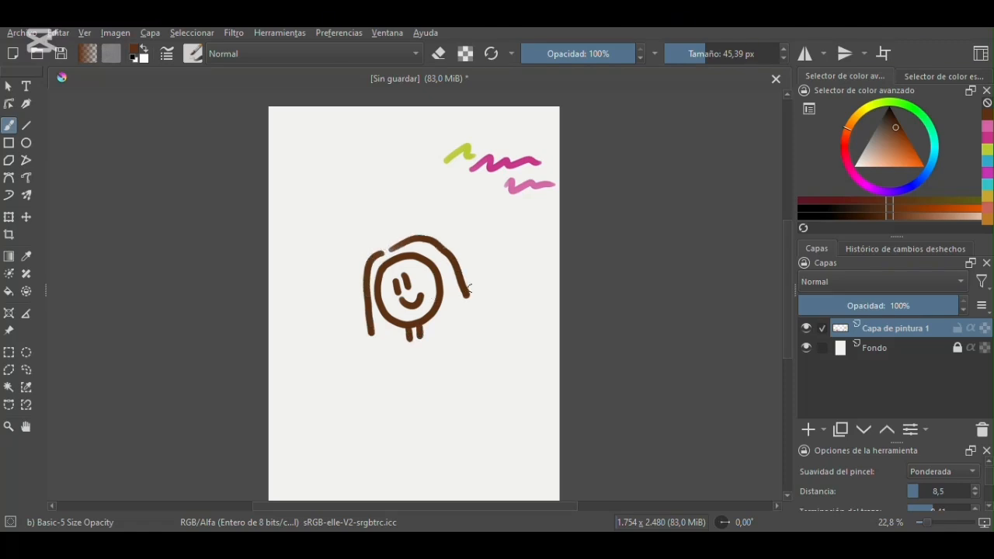
- Rename the paint layer that holds the drawing as SKETCH
{"action": "double_click", "coordinate": [911, 331]}
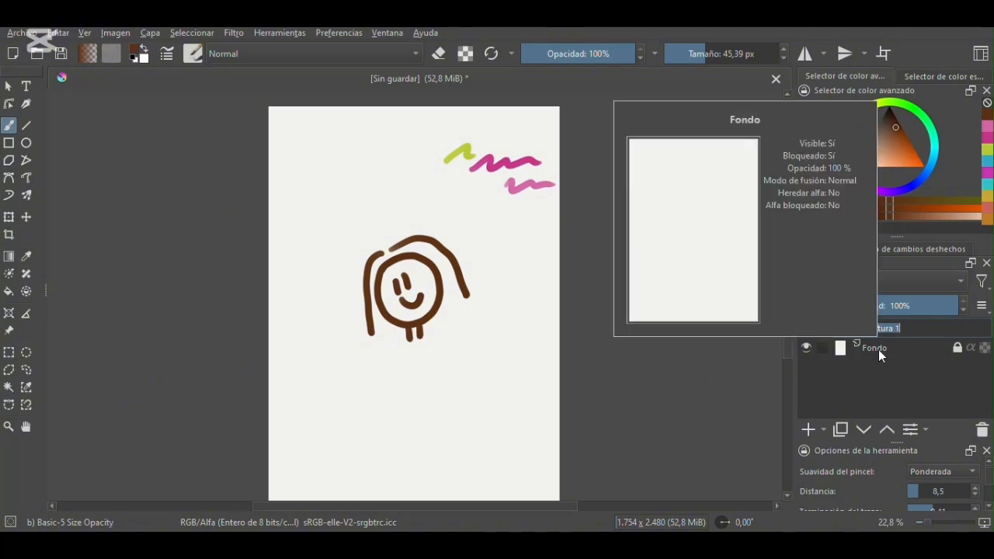
{"action": "type", "text": "SKETCH"}
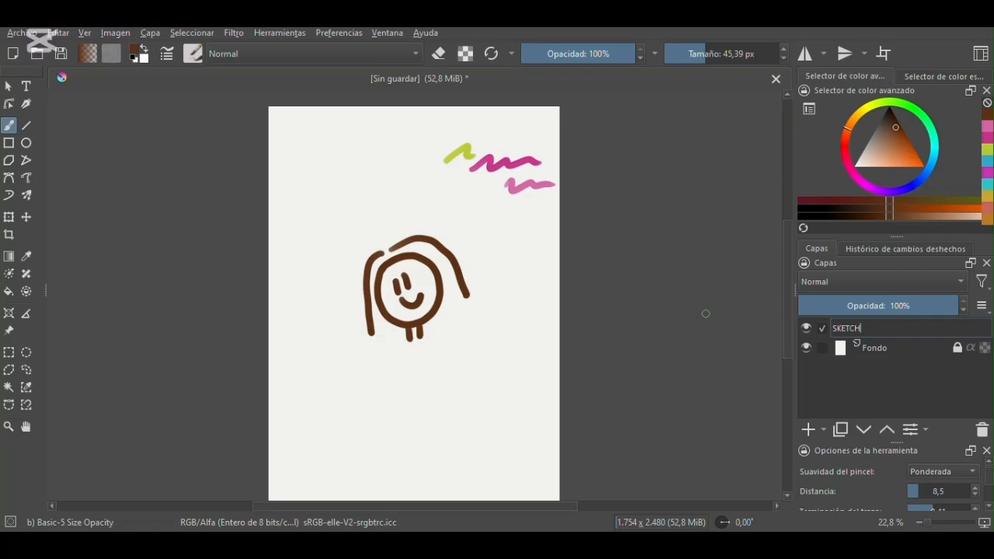
{"action": "left_click", "coordinate": [806, 372]}
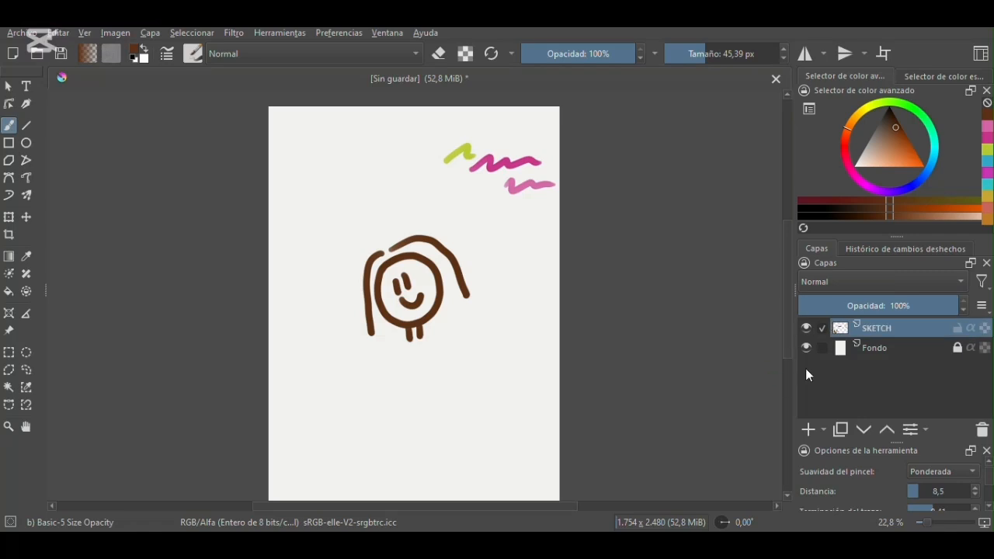
- Add a new paint layer, place it below the SKETCH layer, and name it COLOR
{"action": "left_click", "coordinate": [809, 429]}
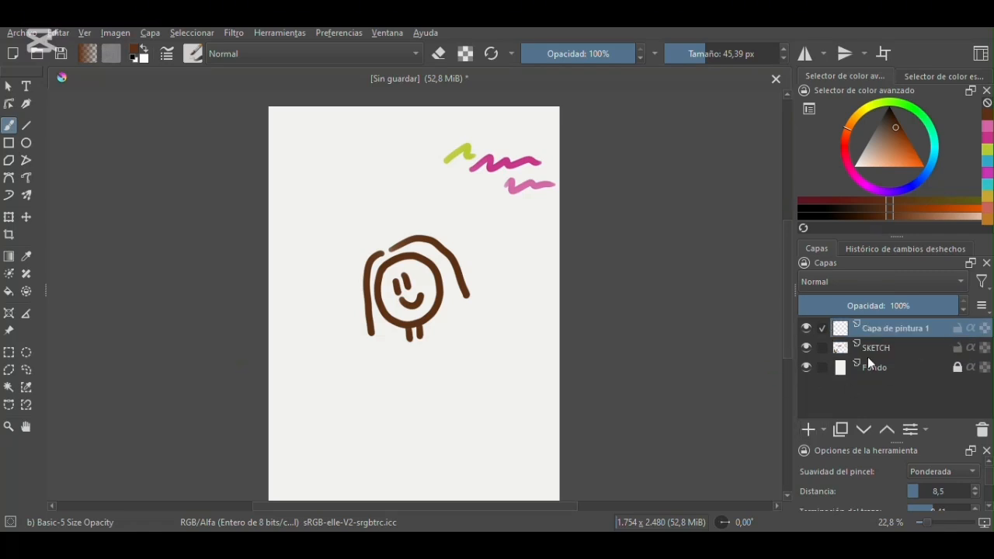
{"action": "mouse_move", "coordinate": [885, 327]}
{"action": "left_mouse_down"}
{"action": "mouse_move", "coordinate": [885, 354]}
{"action": "mouse_move", "coordinate": [891, 345]}
{"action": "left_mouse_up"}
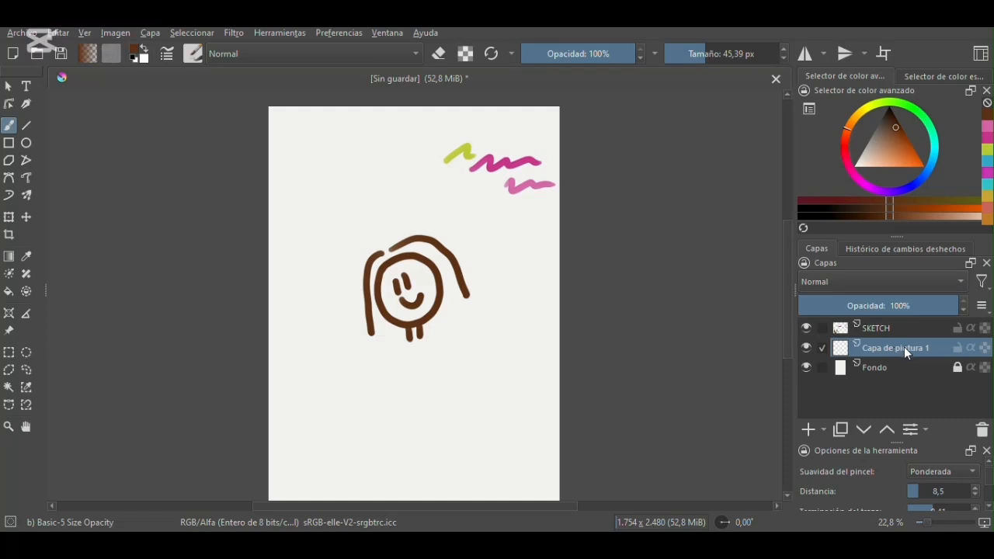
{"action": "double_click", "coordinate": [905, 348]}
{"action": "type", "text": "COLOR"}
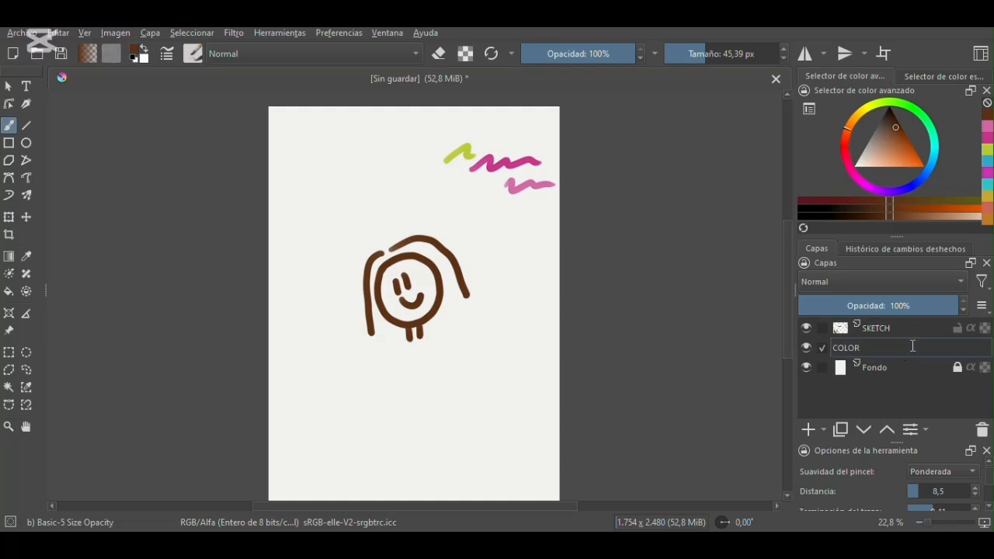
{"action": "key", "text": "Return"}
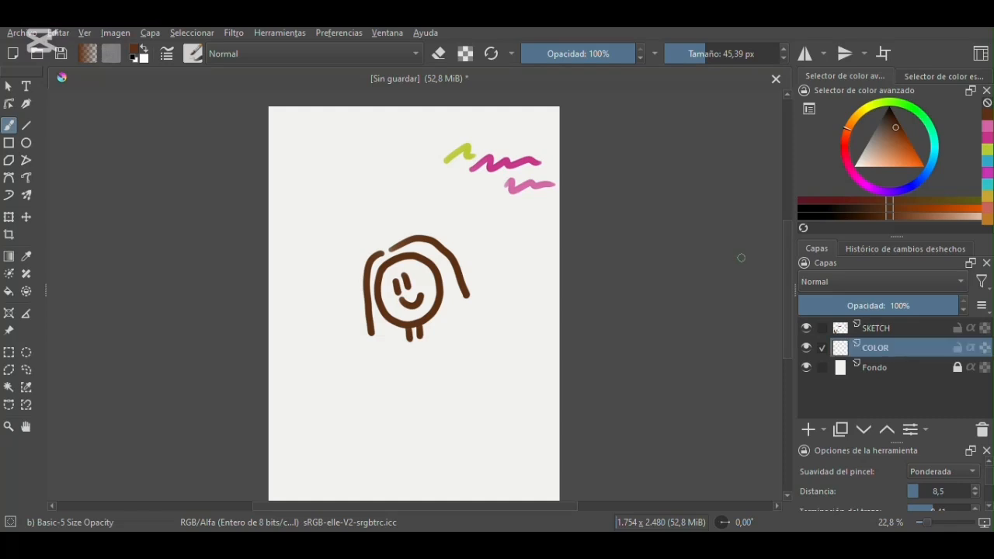
- Pick a bright yellow and fill the inside of the smiley face on the COLOR layer
{"action": "left_click", "coordinate": [868, 112]}
{"action": "left_click", "coordinate": [905, 155]}
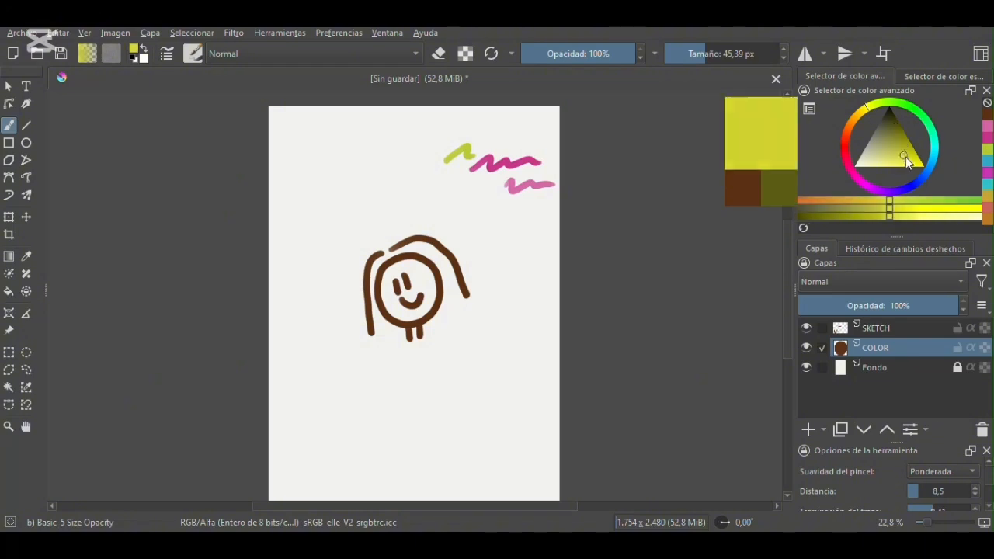
{"action": "mouse_move", "coordinate": [404, 272]}
{"action": "left_mouse_down"}
{"action": "mouse_move", "coordinate": [405, 262]}
{"action": "mouse_move", "coordinate": [385, 292]}
{"action": "mouse_move", "coordinate": [418, 303]}
{"action": "mouse_move", "coordinate": [399, 302]}
{"action": "mouse_move", "coordinate": [412, 288]}
{"action": "mouse_move", "coordinate": [394, 277]}
{"action": "left_mouse_up"}
{"action": "mouse_move", "coordinate": [400, 312]}
{"action": "left_mouse_down"}
{"action": "mouse_move", "coordinate": [424, 286]}
{"action": "mouse_move", "coordinate": [423, 312]}
{"action": "left_mouse_up"}
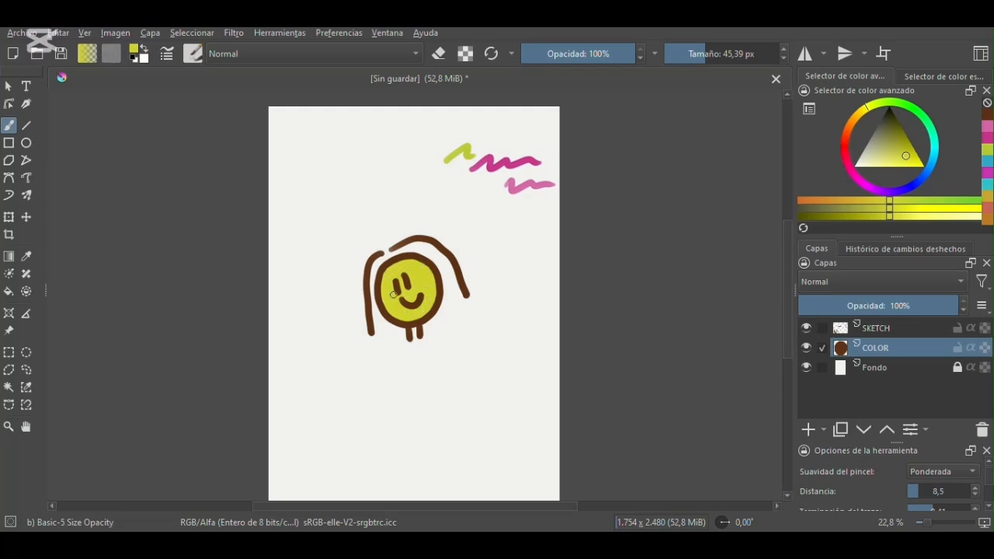
- Toggle the visibility of the SKETCH and COLOR layers off and on to compare what each one contains
{"action": "left_click", "coordinate": [807, 328]}
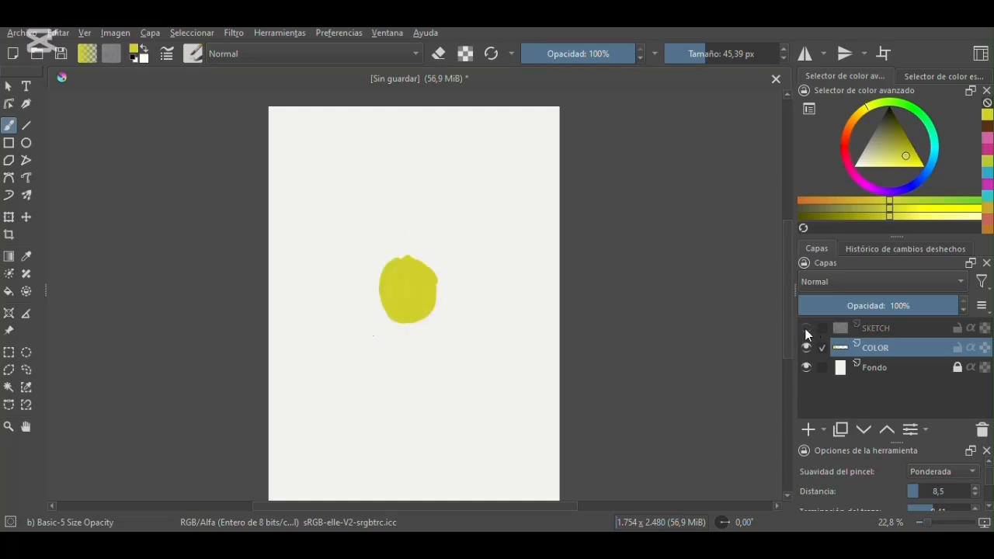
{"action": "left_click", "coordinate": [807, 328]}
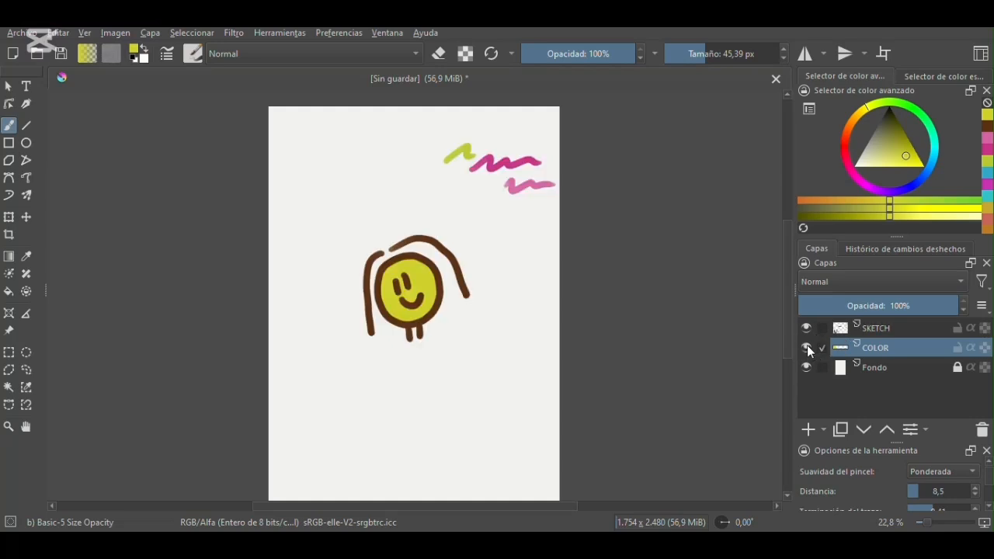
{"action": "left_click", "coordinate": [808, 348]}
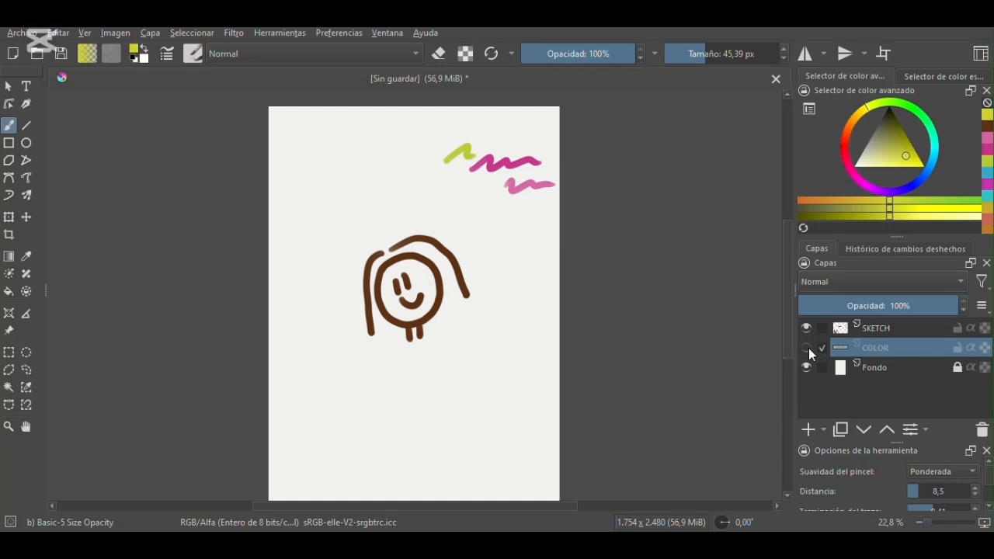
{"action": "left_click", "coordinate": [807, 349]}
{"action": "left_click", "coordinate": [807, 329]}
{"action": "left_click", "coordinate": [807, 329]}
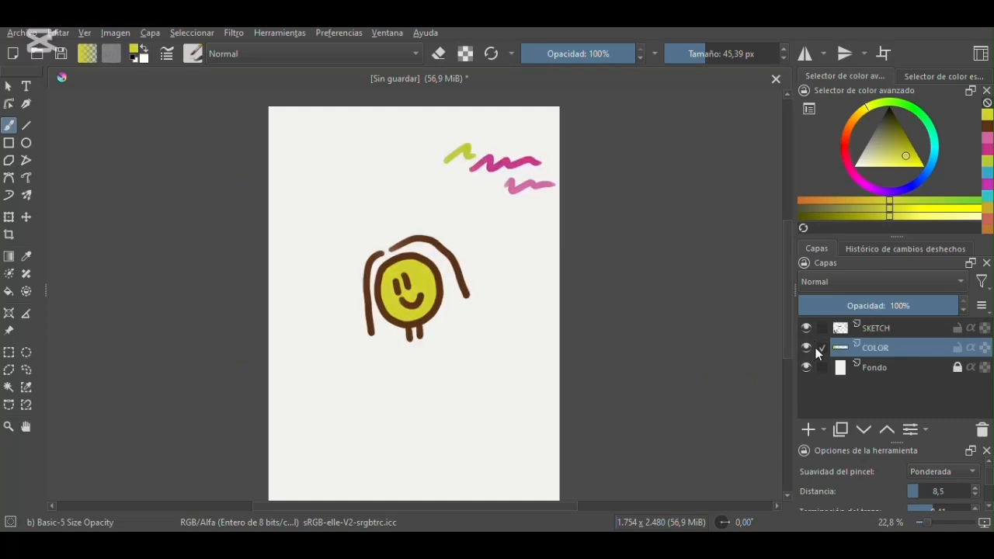
{"action": "left_click", "coordinate": [807, 347]}
{"action": "left_click", "coordinate": [807, 347]}
- Lock the COLOR layer's alpha and paint orange over the yellow face with the Airbrush Soft brush at 182.18 px
{"action": "left_click", "coordinate": [987, 349]}
{"action": "left_click", "coordinate": [845, 134]}
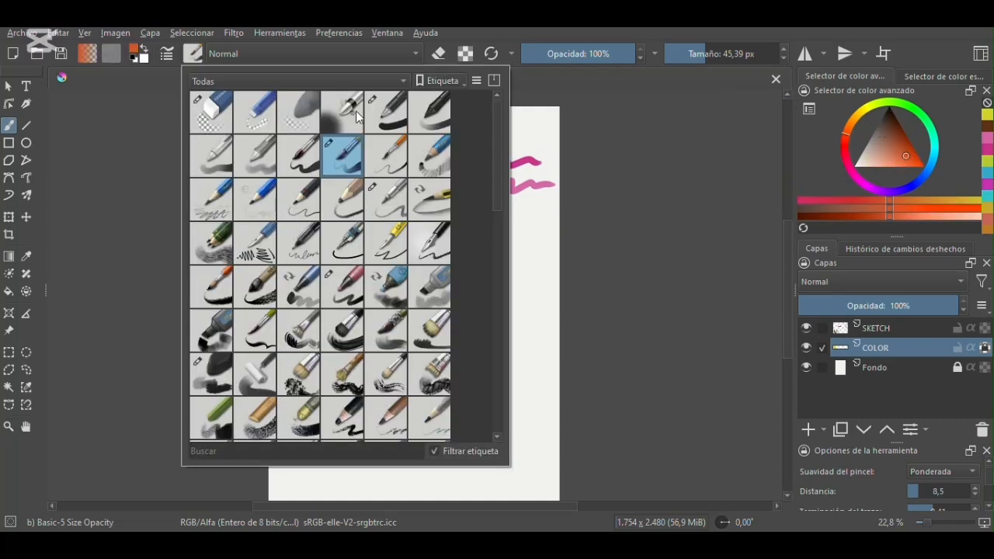
{"action": "left_click", "coordinate": [354, 112]}
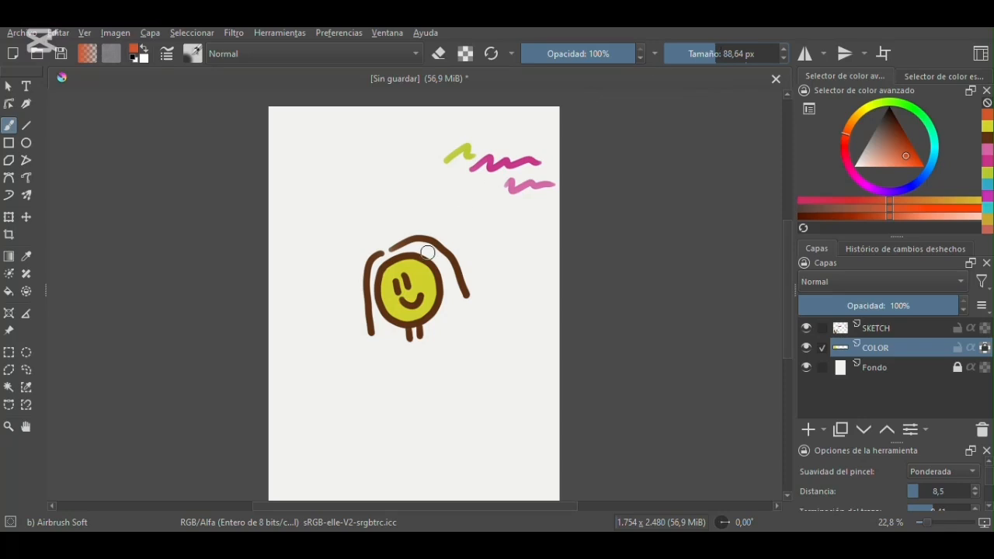
{"action": "left_click", "coordinate": [729, 53]}
{"action": "mouse_move", "coordinate": [399, 264]}
{"action": "left_mouse_down"}
{"action": "mouse_move", "coordinate": [372, 298]}
{"action": "mouse_move", "coordinate": [396, 330]}
{"action": "mouse_move", "coordinate": [418, 332]}
{"action": "mouse_move", "coordinate": [437, 316]}
{"action": "mouse_move", "coordinate": [440, 280]}
{"action": "mouse_move", "coordinate": [438, 315]}
{"action": "left_mouse_up"}
{"action": "mouse_move", "coordinate": [425, 261]}
{"action": "left_mouse_down"}
{"action": "mouse_move", "coordinate": [445, 283]}
{"action": "mouse_move", "coordinate": [436, 273]}
{"action": "mouse_move", "coordinate": [434, 314]}
{"action": "mouse_move", "coordinate": [445, 287]}
{"action": "mouse_move", "coordinate": [428, 322]}
{"action": "mouse_move", "coordinate": [395, 327]}
{"action": "mouse_move", "coordinate": [417, 250]}
{"action": "mouse_move", "coordinate": [389, 256]}
{"action": "mouse_move", "coordinate": [434, 268]}
{"action": "mouse_move", "coordinate": [413, 257]}
{"action": "mouse_move", "coordinate": [381, 310]}
{"action": "left_mouse_up"}
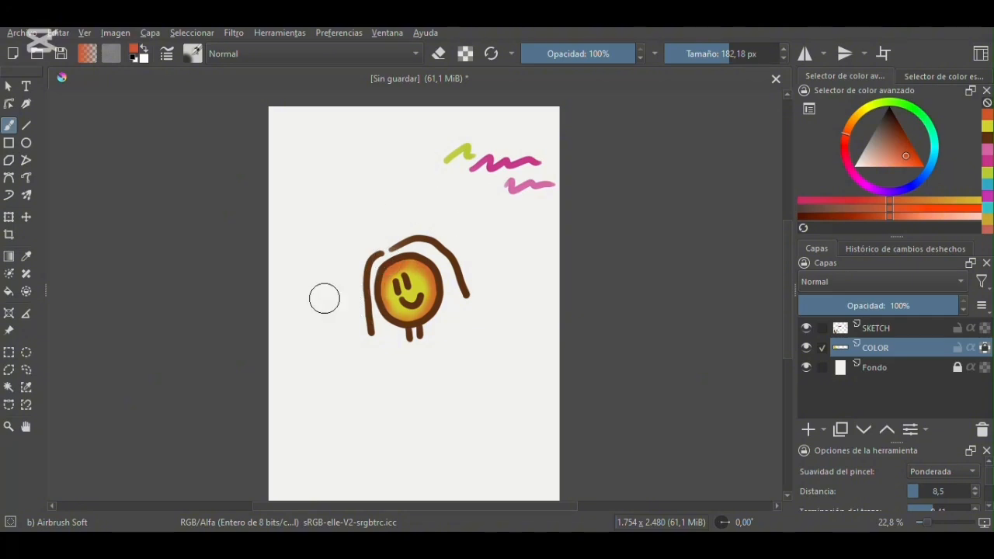
{"action": "mouse_move", "coordinate": [355, 279]}
{"action": "left_mouse_down"}
{"action": "mouse_move", "coordinate": [404, 265]}
{"action": "mouse_move", "coordinate": [366, 289]}
{"action": "mouse_move", "coordinate": [434, 277]}
{"action": "left_mouse_up"}
{"action": "key", "text": "ctrl+z"}
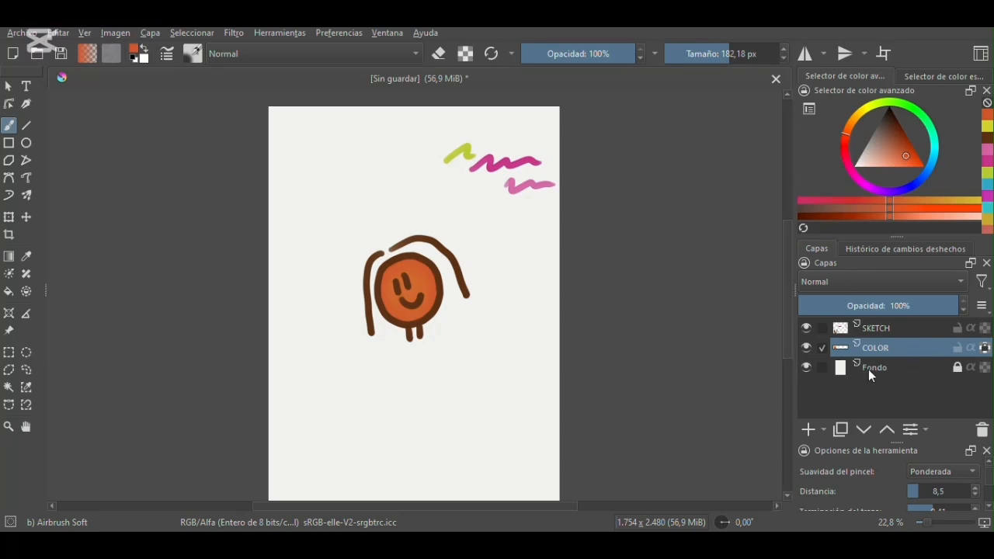
- Switch to the Basic-5 Size Opacity brush at 45.39 px and draw orange scribbles and a rectangle near the page's upper-left corner
{"action": "key", "text": "slash"}
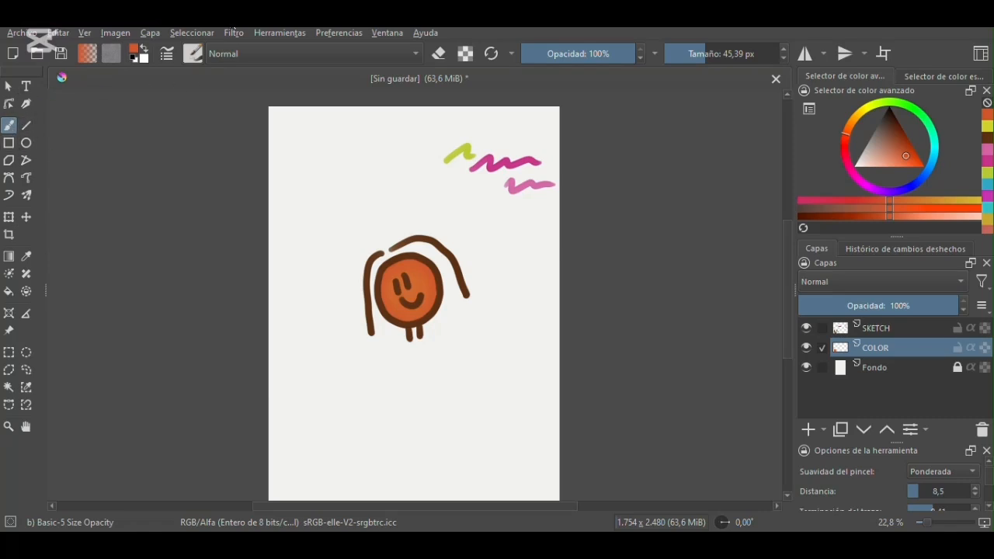
{"action": "left_click_drag", "start_coordinate": [284, 134], "coordinate": [407, 117]}
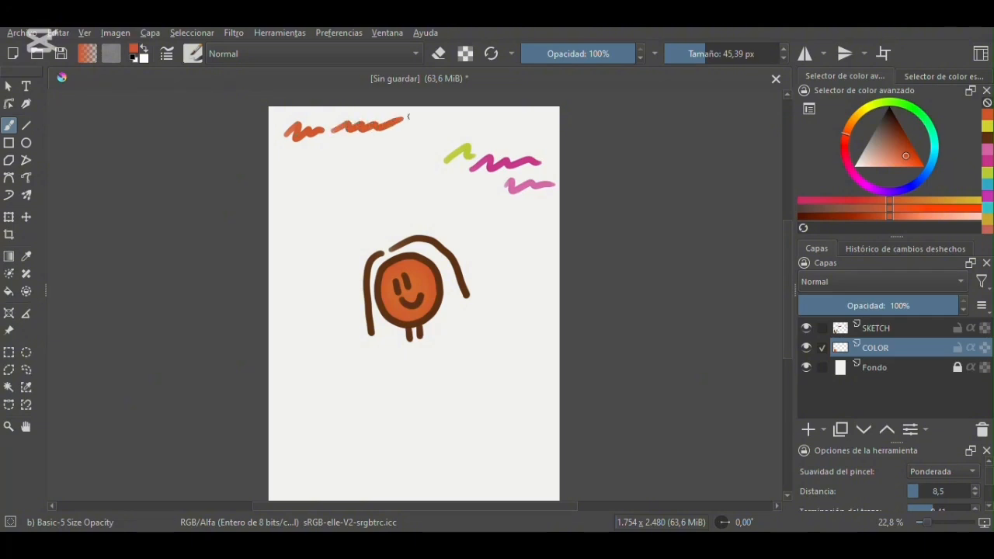
{"action": "left_click", "coordinate": [9, 143]}
{"action": "mouse_move", "coordinate": [293, 146]}
{"action": "left_mouse_down"}
{"action": "mouse_move", "coordinate": [322, 164]}
{"action": "mouse_move", "coordinate": [346, 141]}
{"action": "mouse_move", "coordinate": [375, 162]}
{"action": "left_mouse_up"}
- Draw an orange ellipse at 45.39 px beside the rectangle and two thin ones at 6.99 px
{"action": "left_click", "coordinate": [25, 143]}
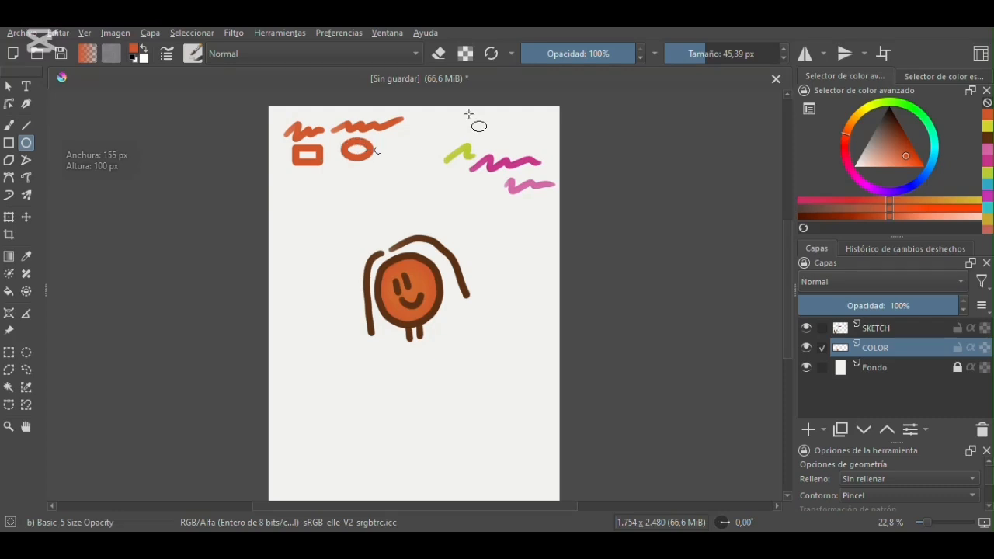
{"action": "left_click_drag", "start_coordinate": [690, 56], "coordinate": [687, 56]}
{"action": "mouse_move", "coordinate": [404, 130]}
{"action": "left_mouse_down"}
{"action": "mouse_move", "coordinate": [429, 153]}
{"action": "mouse_move", "coordinate": [374, 160]}
{"action": "mouse_move", "coordinate": [394, 177]}
{"action": "left_mouse_up"}
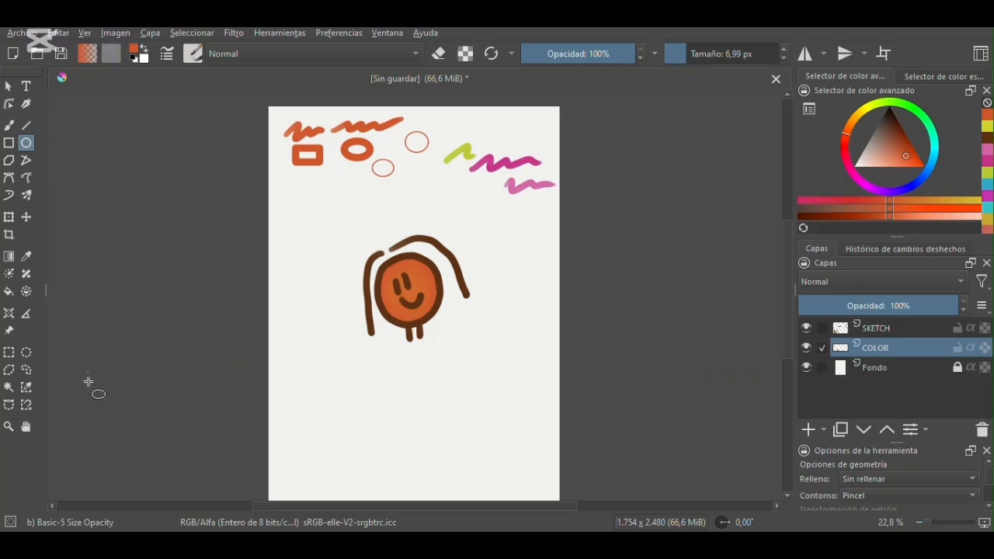
- Sample the magenta from the existing squiggle and scribble with it at 50.43 px below the orange shapes
{"action": "key", "text": "e"}
{"action": "left_click", "coordinate": [29, 257]}
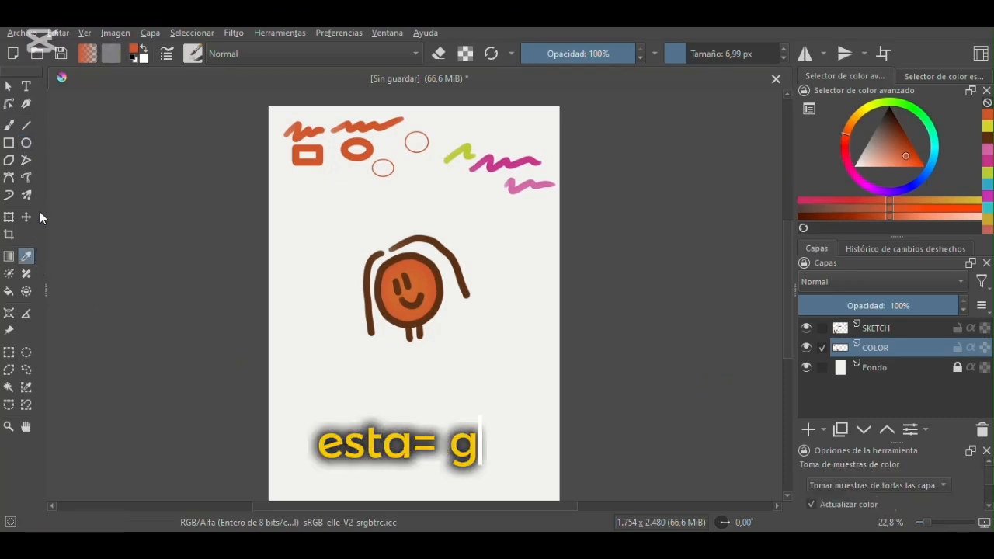
{"action": "left_click", "coordinate": [514, 163]}
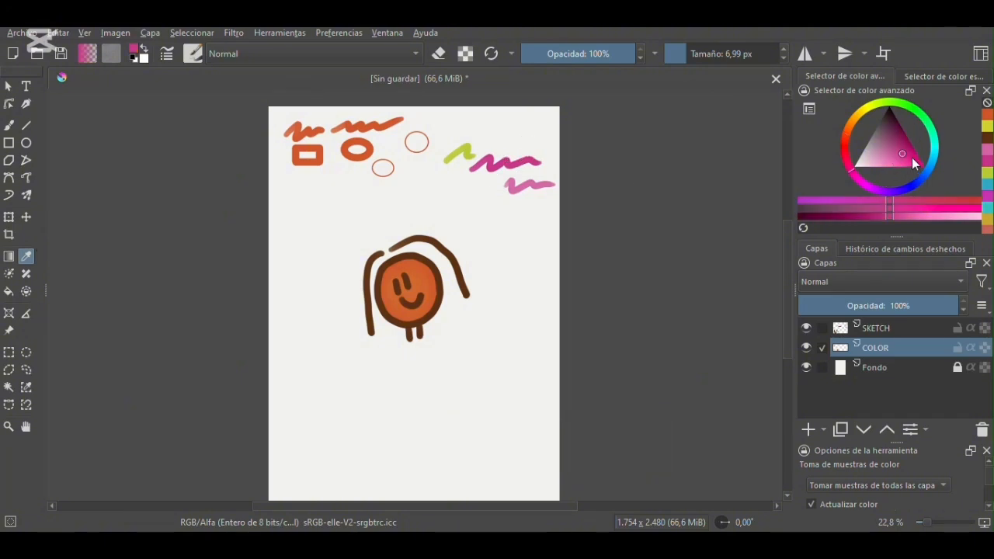
{"action": "left_click", "coordinate": [9, 126]}
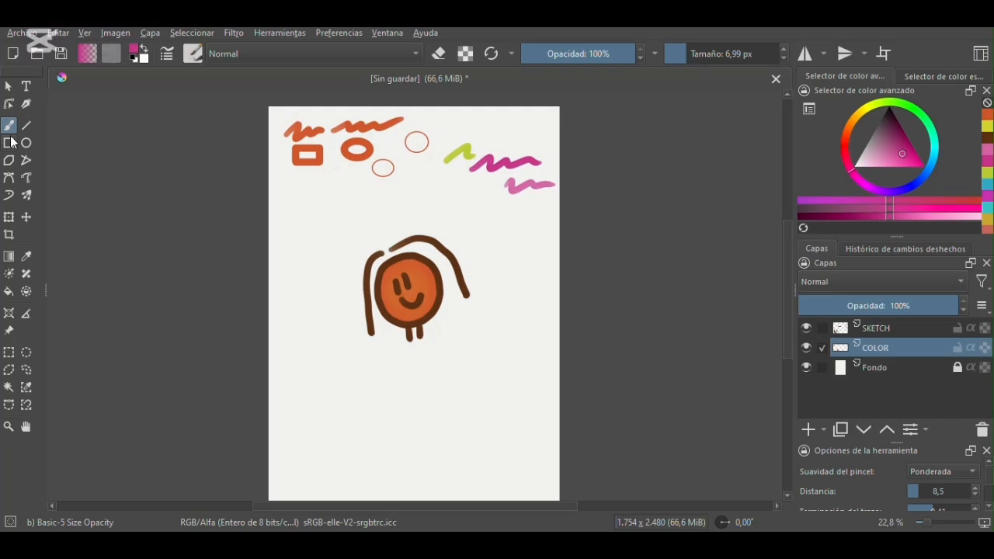
{"action": "left_click_drag", "start_coordinate": [697, 54], "coordinate": [707, 53]}
{"action": "mouse_move", "coordinate": [300, 208]}
{"action": "left_mouse_down"}
{"action": "mouse_move", "coordinate": [327, 200]}
{"action": "mouse_move", "coordinate": [358, 214]}
{"action": "left_mouse_up"}
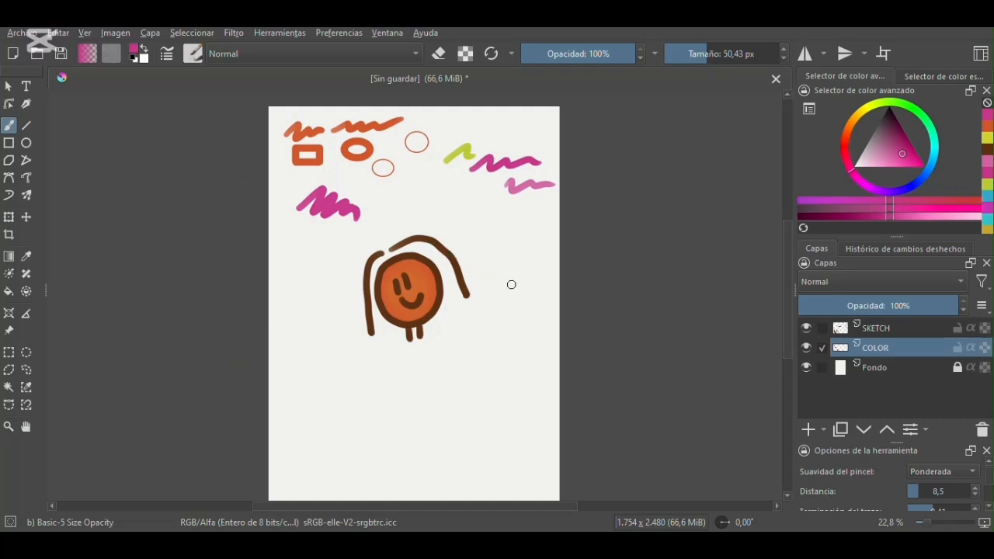
- Outline the whole smiley figure with a freehand selection
{"action": "left_click", "coordinate": [25, 256]}
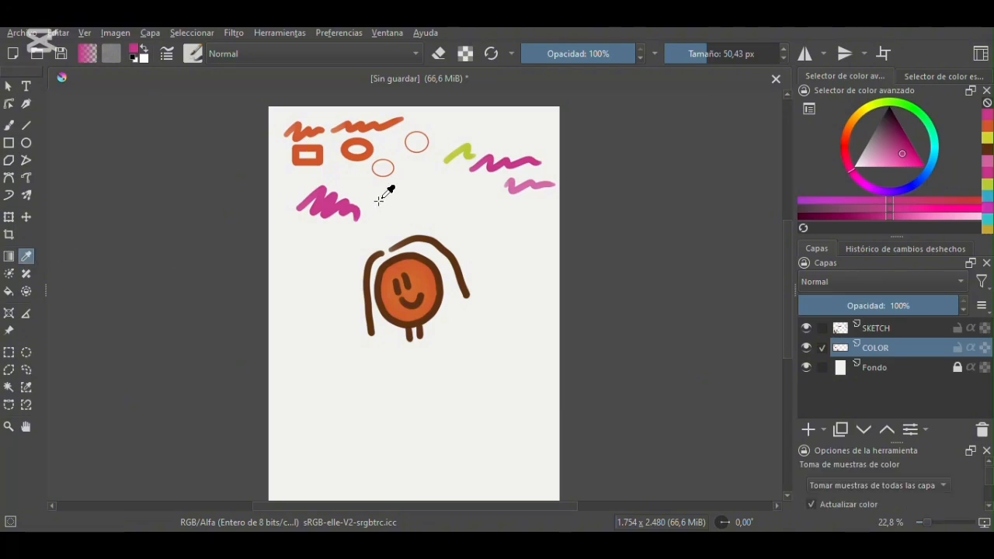
{"action": "left_click", "coordinate": [26, 371]}
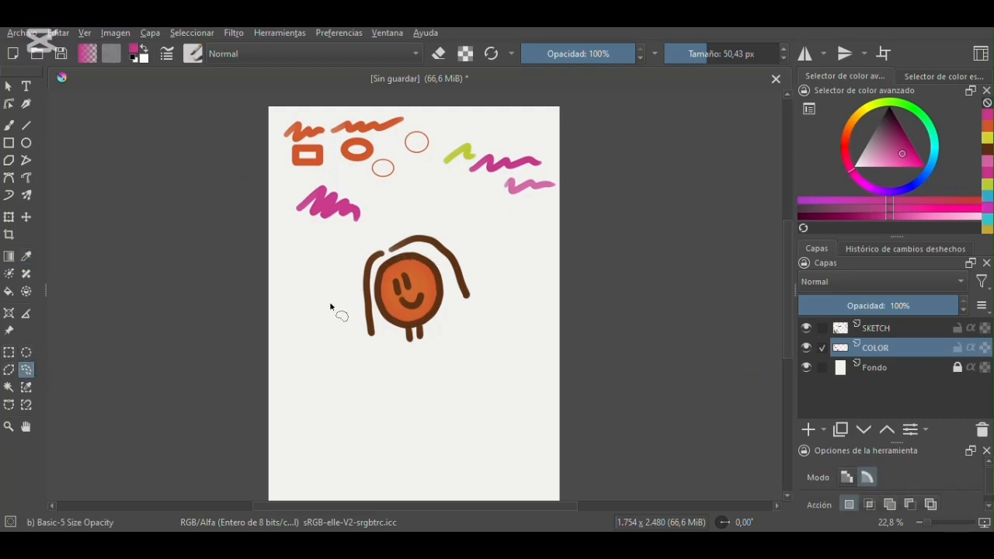
{"action": "mouse_move", "coordinate": [380, 226]}
{"action": "left_mouse_down"}
{"action": "mouse_move", "coordinate": [344, 241]}
{"action": "mouse_move", "coordinate": [323, 296]}
{"action": "mouse_move", "coordinate": [385, 435]}
{"action": "mouse_move", "coordinate": [429, 354]}
{"action": "mouse_move", "coordinate": [498, 343]}
{"action": "mouse_move", "coordinate": [502, 283]}
{"action": "mouse_move", "coordinate": [468, 208]}
{"action": "mouse_move", "coordinate": [414, 202]}
{"action": "mouse_move", "coordinate": [354, 238]}
{"action": "left_mouse_up"}
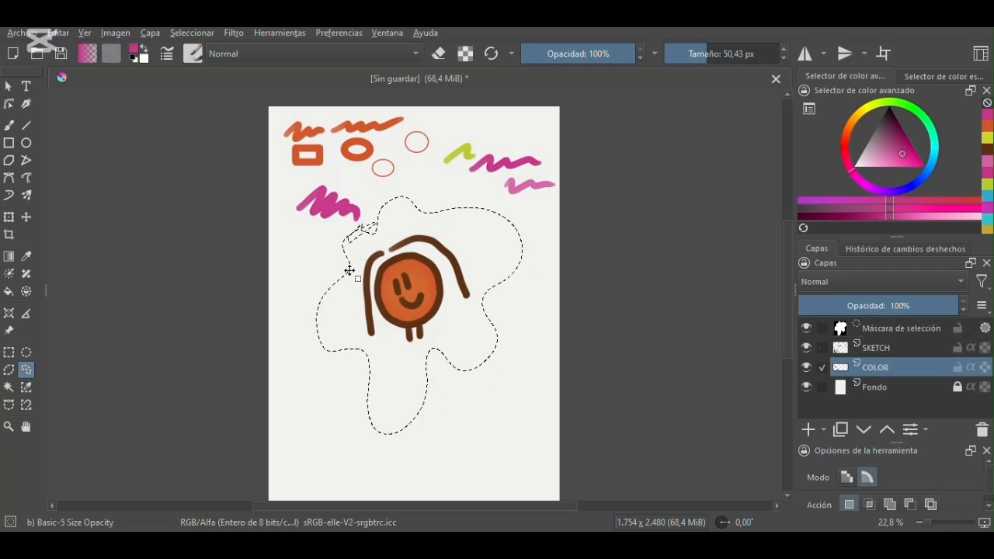
- Try to move the selected area of the COLOR layer with the Transform tool, and clear the selection
{"action": "key", "text": "ctrl+t"}
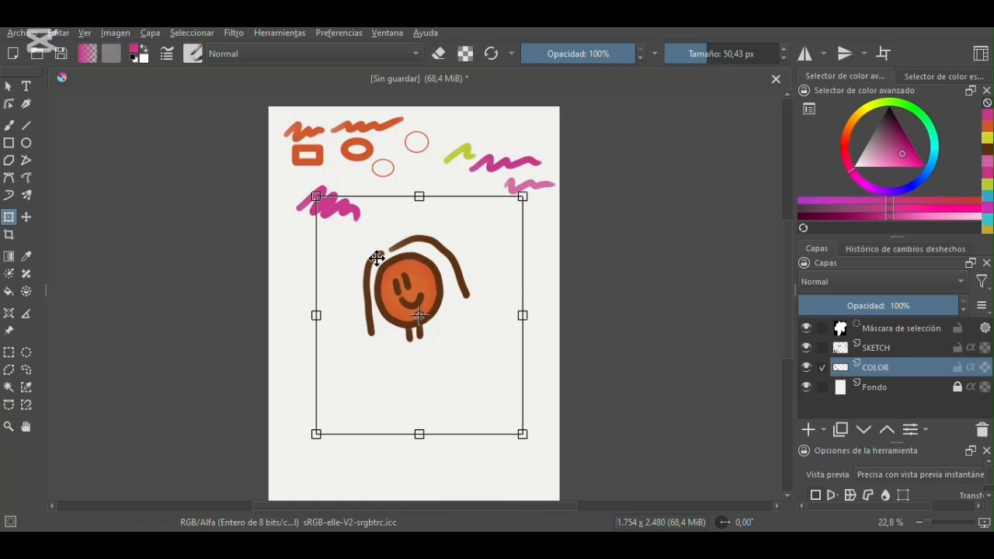
{"action": "mouse_move", "coordinate": [421, 265]}
{"action": "left_mouse_down"}
{"action": "mouse_move", "coordinate": [429, 243]}
{"action": "mouse_move", "coordinate": [412, 233]}
{"action": "mouse_move", "coordinate": [459, 280]}
{"action": "mouse_move", "coordinate": [455, 237]}
{"action": "mouse_move", "coordinate": [459, 282]}
{"action": "mouse_move", "coordinate": [426, 316]}
{"action": "mouse_move", "coordinate": [418, 257]}
{"action": "mouse_move", "coordinate": [401, 278]}
{"action": "mouse_move", "coordinate": [431, 277]}
{"action": "mouse_move", "coordinate": [421, 271]}
{"action": "left_mouse_up"}
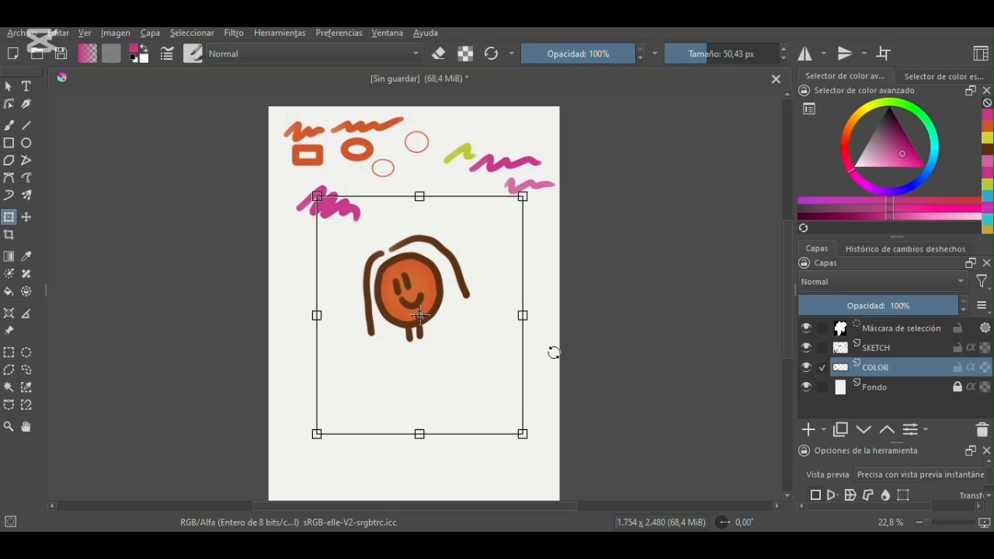
{"action": "mouse_move", "coordinate": [409, 278]}
{"action": "left_mouse_down"}
{"action": "mouse_move", "coordinate": [413, 209]}
{"action": "mouse_move", "coordinate": [434, 308]}
{"action": "mouse_move", "coordinate": [411, 277]}
{"action": "mouse_move", "coordinate": [430, 304]}
{"action": "mouse_move", "coordinate": [438, 277]}
{"action": "mouse_move", "coordinate": [410, 276]}
{"action": "left_mouse_up"}
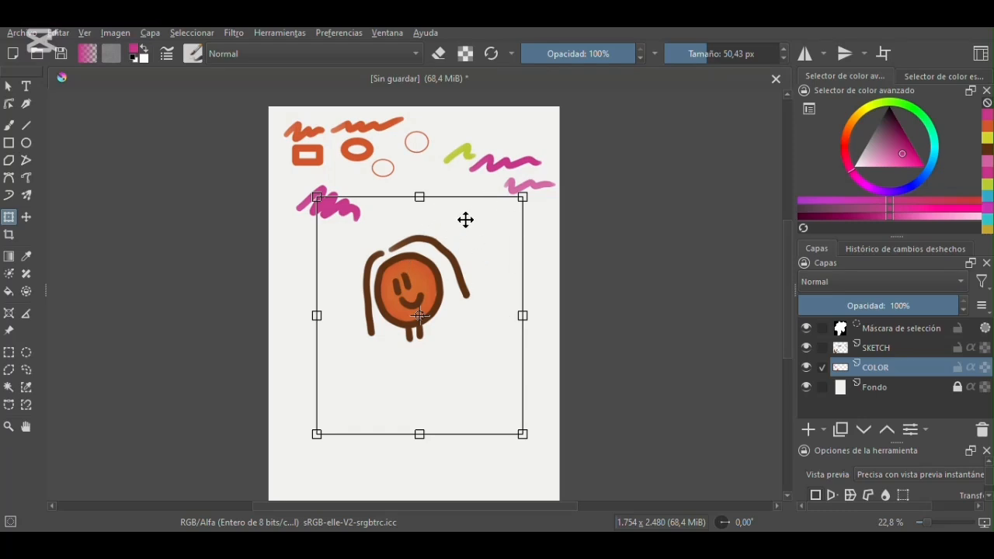
{"action": "mouse_move", "coordinate": [413, 286]}
{"action": "left_mouse_down"}
{"action": "mouse_move", "coordinate": [403, 280]}
{"action": "mouse_move", "coordinate": [412, 284]}
{"action": "left_mouse_up"}
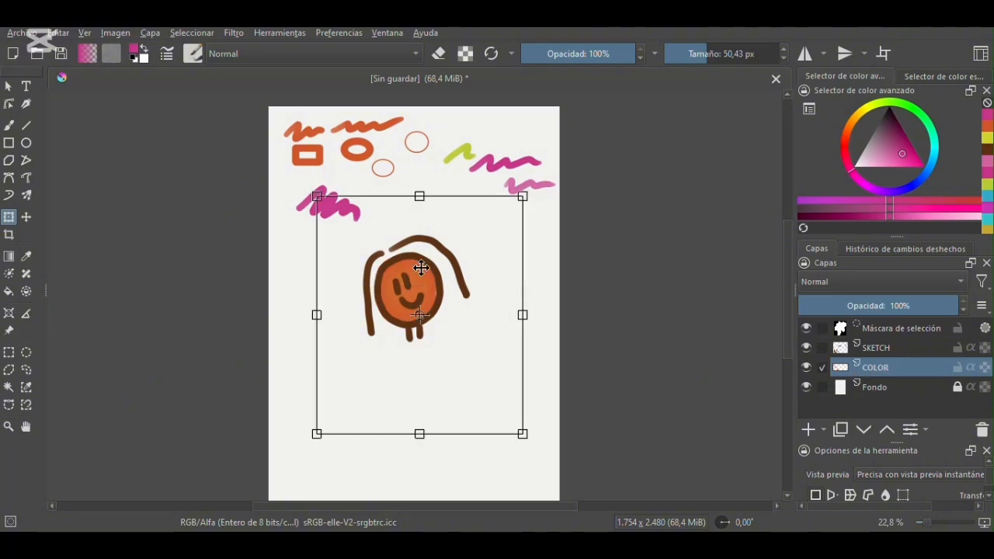
{"action": "key", "text": "ctrl+shift+a"}
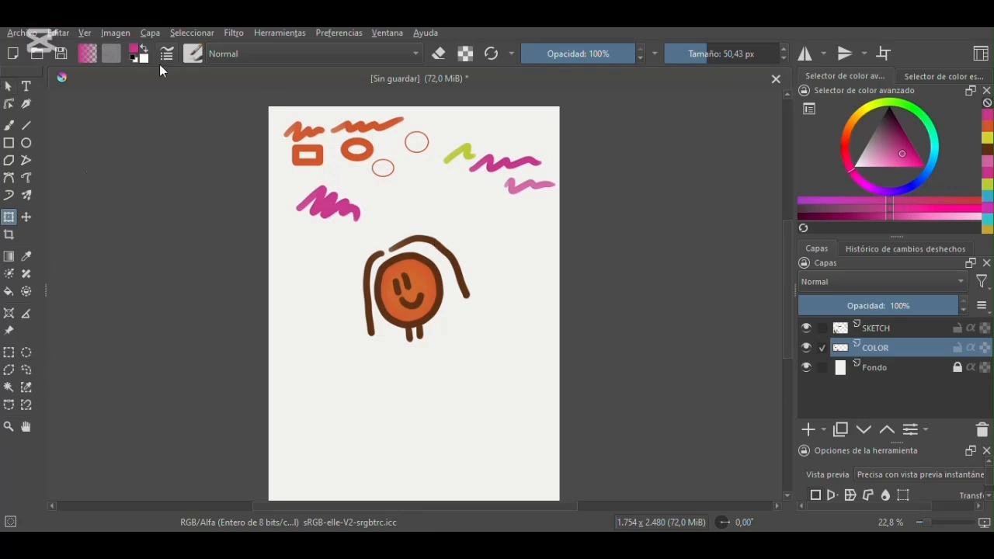
- Paint a large magenta patch below the smiley figure with the brush at 201.22 px
{"action": "left_click", "coordinate": [9, 126]}
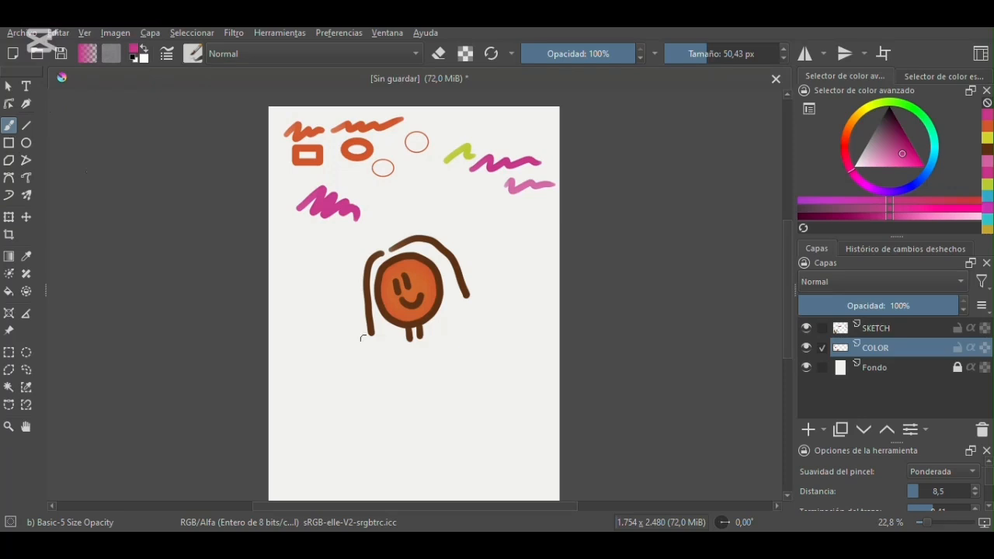
{"action": "left_click", "coordinate": [731, 49]}
{"action": "mouse_move", "coordinate": [319, 401]}
{"action": "left_mouse_down"}
{"action": "mouse_move", "coordinate": [367, 375]}
{"action": "mouse_move", "coordinate": [348, 435]}
{"action": "mouse_move", "coordinate": [421, 365]}
{"action": "mouse_move", "coordinate": [383, 440]}
{"action": "mouse_move", "coordinate": [423, 401]}
{"action": "mouse_move", "coordinate": [437, 426]}
{"action": "mouse_move", "coordinate": [487, 388]}
{"action": "mouse_move", "coordinate": [479, 449]}
{"action": "mouse_move", "coordinate": [509, 411]}
{"action": "mouse_move", "coordinate": [525, 407]}
{"action": "mouse_move", "coordinate": [524, 382]}
{"action": "left_mouse_up"}
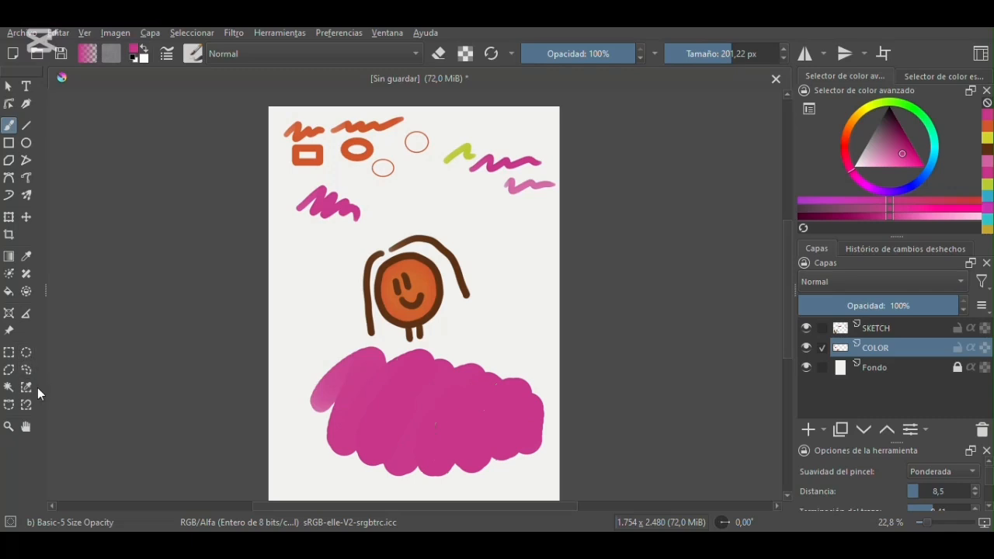
- Make a circular selection inside the magenta patch with the elliptical selection tool
{"action": "left_click", "coordinate": [26, 370]}
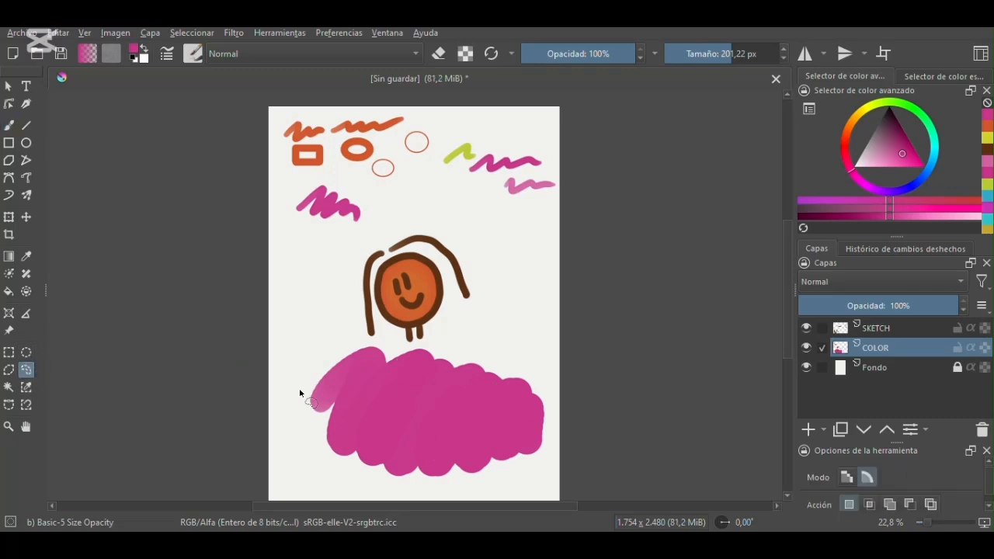
{"action": "left_click", "coordinate": [27, 353]}
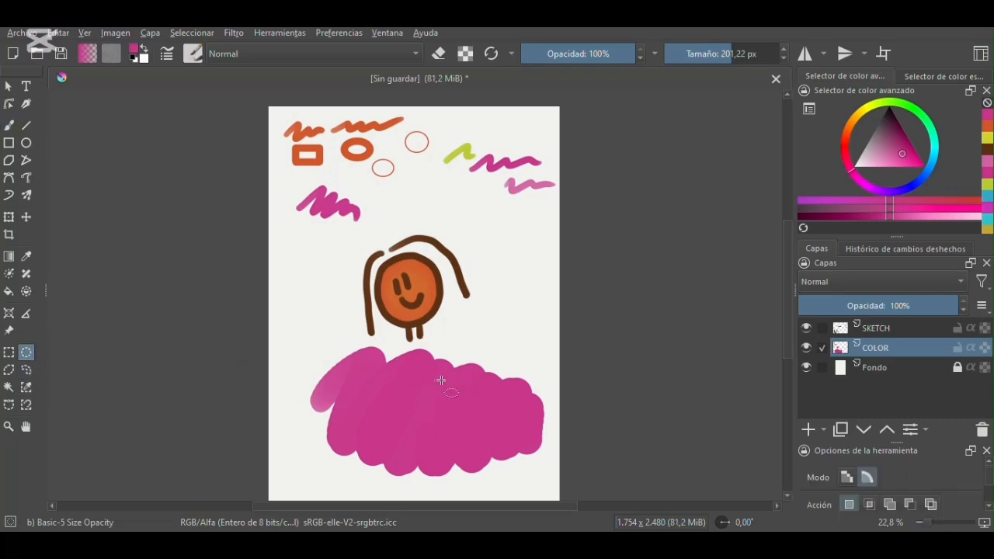
{"action": "left_click_drag", "start_coordinate": [421, 381], "coordinate": [484, 441]}
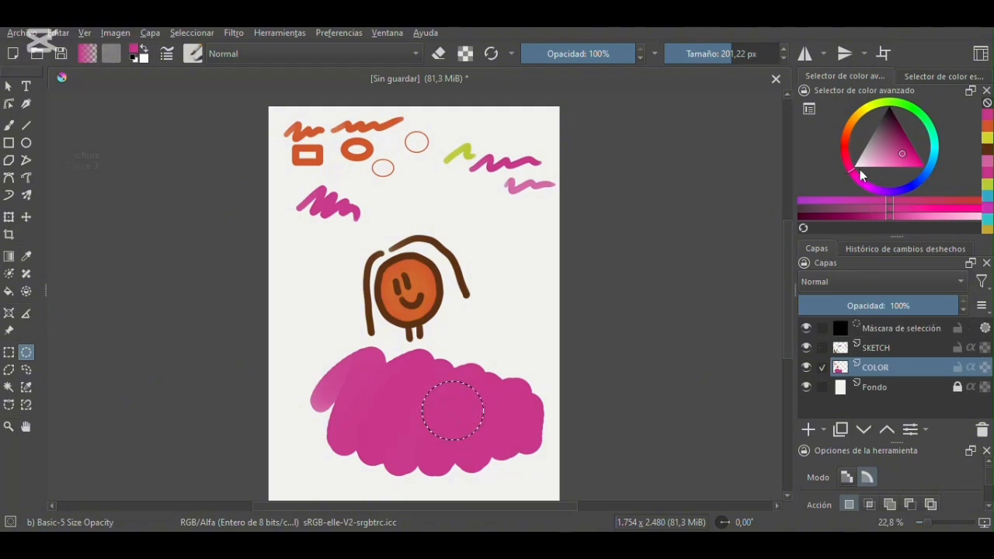
- Pick an amber color, paint the circular selection with the 201.22 px brush, and deselect
{"action": "left_click", "coordinate": [853, 119]}
{"action": "left_click_drag", "start_coordinate": [902, 155], "coordinate": [899, 160]}
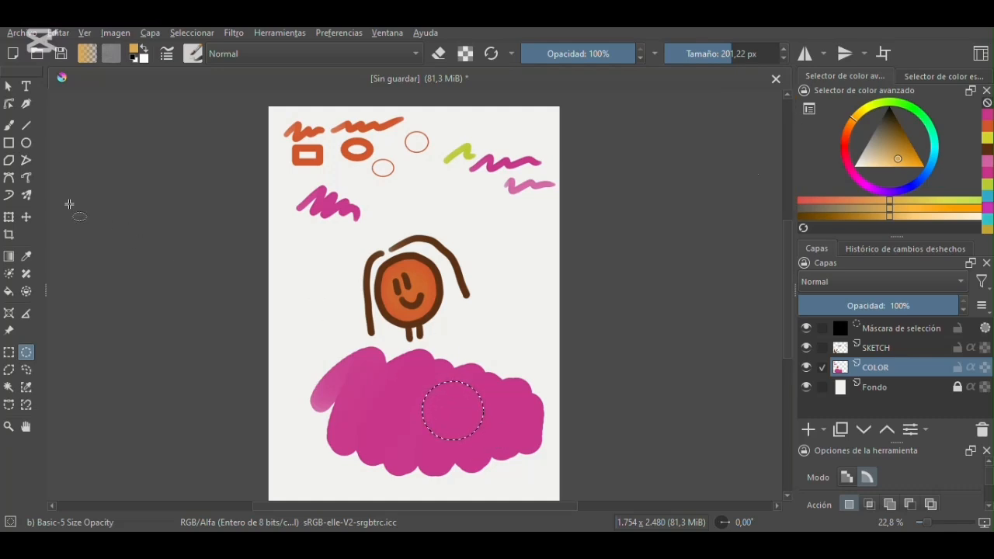
{"action": "left_click", "coordinate": [9, 125]}
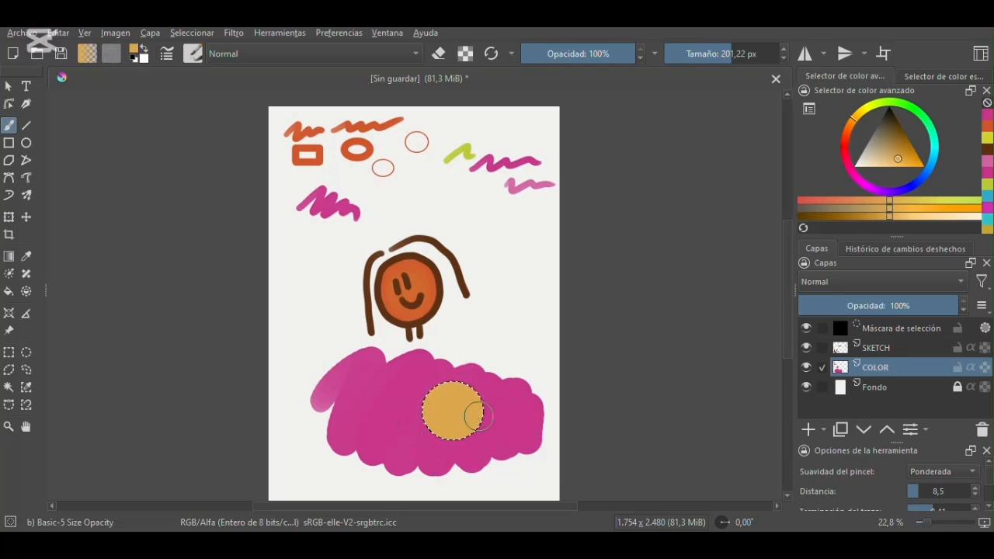
{"action": "left_click_drag", "start_coordinate": [498, 405], "coordinate": [479, 387]}
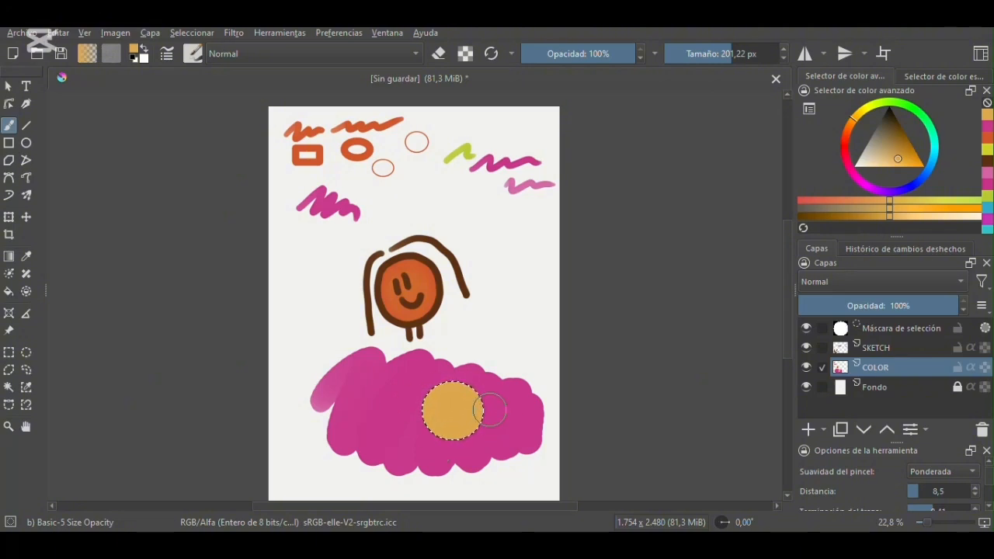
{"action": "key", "text": "ctrl+shift+a"}
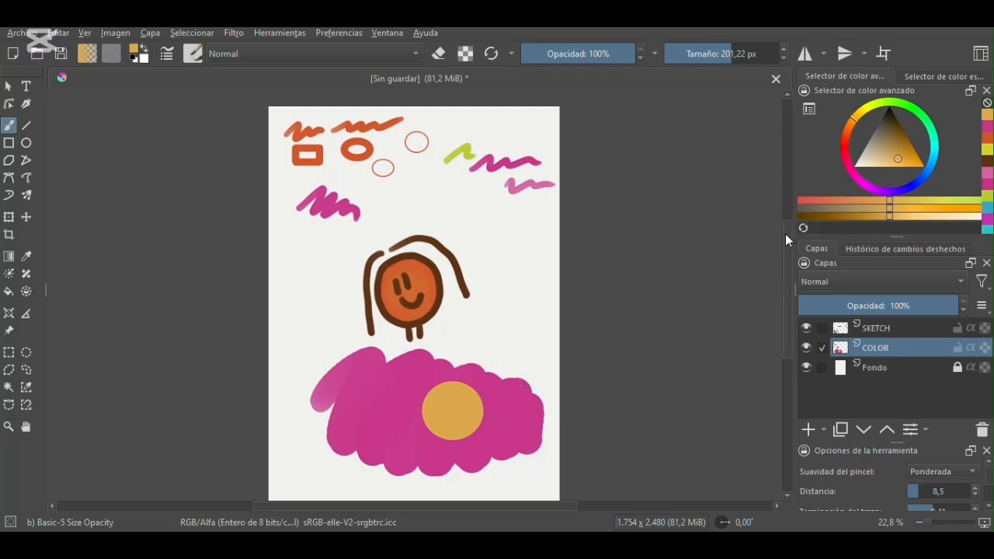
- Erase everything on the COLOR and SKETCH layers with the Eraser Circle brush at 469.23 px
{"action": "left_click_drag", "start_coordinate": [785, 235], "coordinate": [789, 261]}
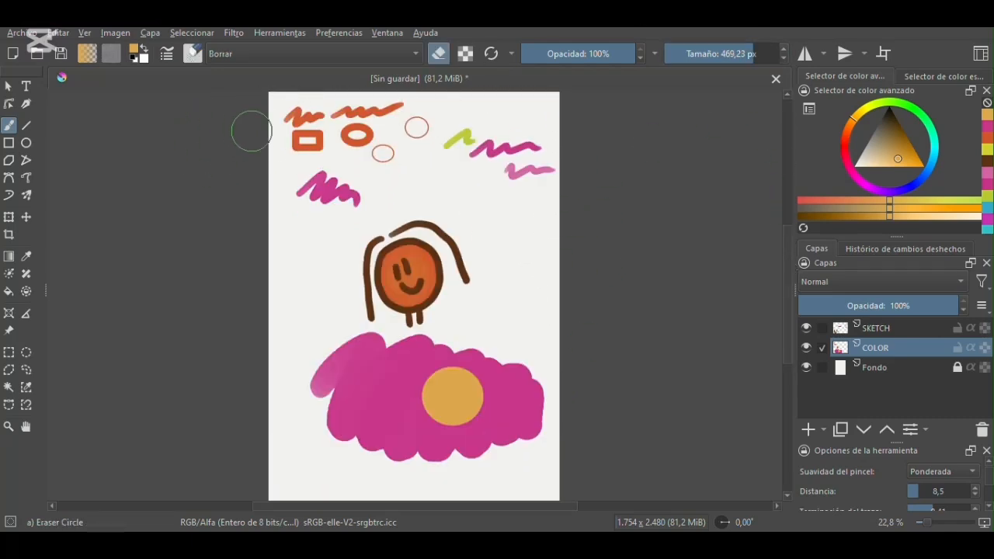
{"action": "mouse_move", "coordinate": [252, 133]}
{"action": "left_mouse_down"}
{"action": "mouse_move", "coordinate": [406, 110]}
{"action": "mouse_move", "coordinate": [327, 131]}
{"action": "mouse_move", "coordinate": [535, 125]}
{"action": "mouse_move", "coordinate": [226, 188]}
{"action": "left_mouse_up"}
{"action": "mouse_move", "coordinate": [419, 249]}
{"action": "left_mouse_down"}
{"action": "mouse_move", "coordinate": [504, 275]}
{"action": "mouse_move", "coordinate": [422, 370]}
{"action": "mouse_move", "coordinate": [466, 440]}
{"action": "mouse_move", "coordinate": [463, 488]}
{"action": "left_mouse_up"}
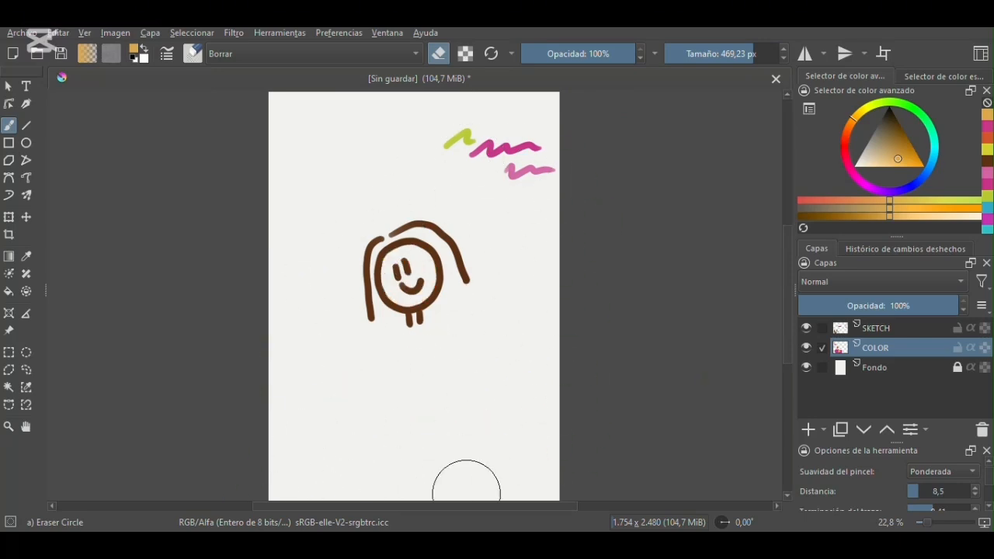
{"action": "left_click", "coordinate": [894, 325]}
{"action": "left_click_drag", "start_coordinate": [454, 229], "coordinate": [373, 261]}
{"action": "mouse_move", "coordinate": [466, 288]}
{"action": "left_mouse_down"}
{"action": "mouse_move", "coordinate": [437, 289]}
{"action": "mouse_move", "coordinate": [337, 329]}
{"action": "left_mouse_up"}
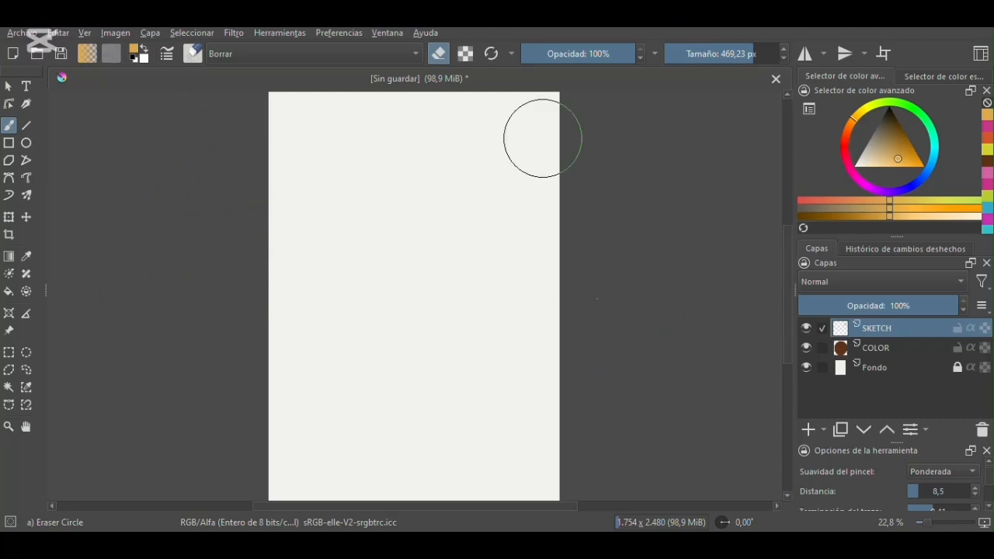
- Choose the Pencil-4 Soft brush at 34.29 px for the SKETCH layer
{"action": "left_click", "coordinate": [192, 54]}
{"action": "left_click", "coordinate": [386, 202]}
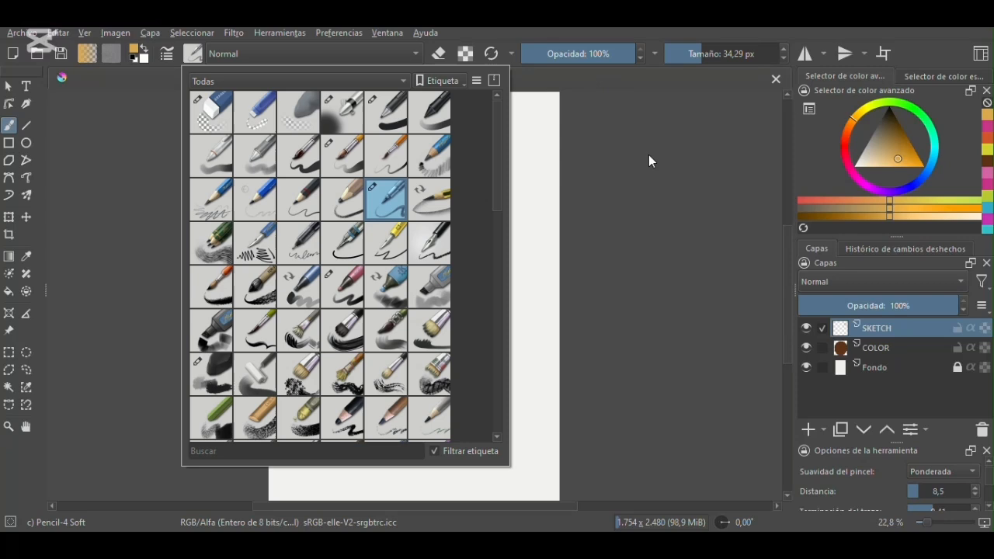
{"action": "left_click", "coordinate": [650, 160]}
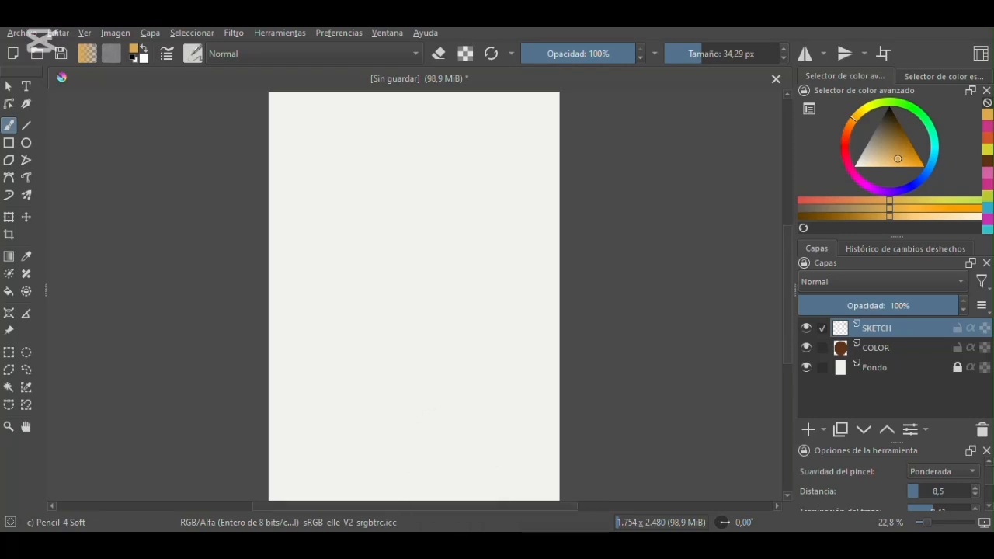
- Switch to Pinterest in the browser and open the portrait of the woman with short curly hair and a white sweater
{"action": "left_click", "coordinate": [544, 532]}
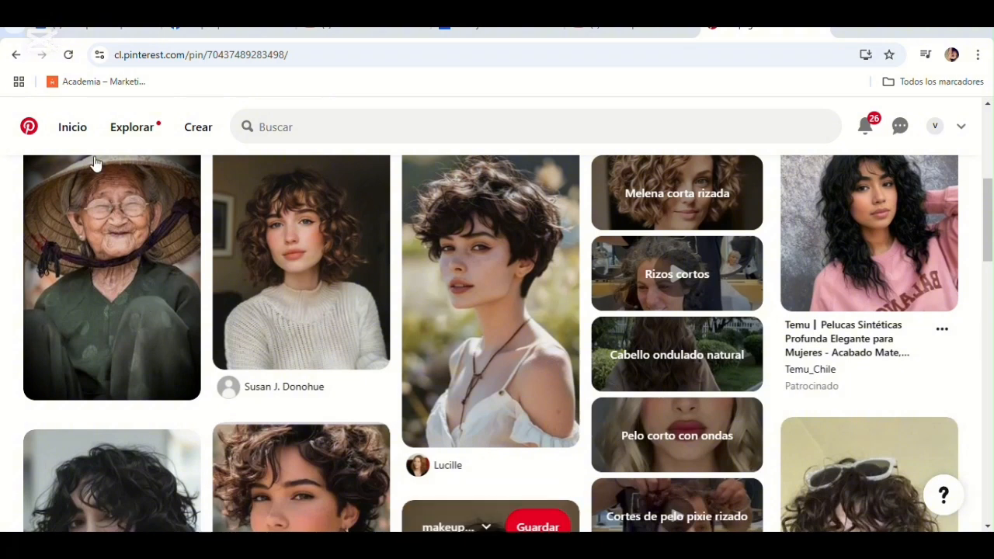
{"action": "scroll", "coordinate": [428, 370], "scroll_direction": "up", "scroll_amount": 2}
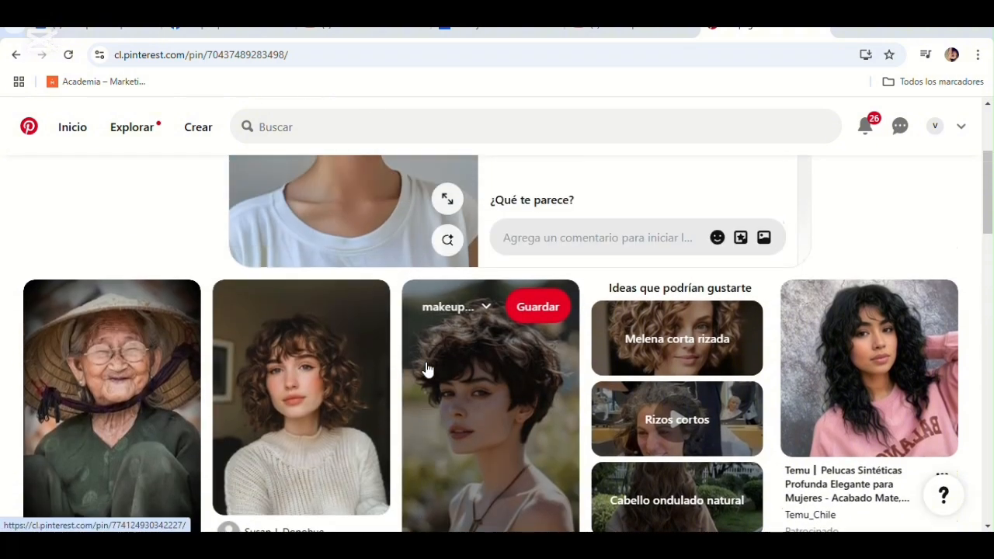
{"action": "scroll", "coordinate": [428, 370], "scroll_direction": "down", "scroll_amount": 1}
{"action": "left_click", "coordinate": [294, 354]}
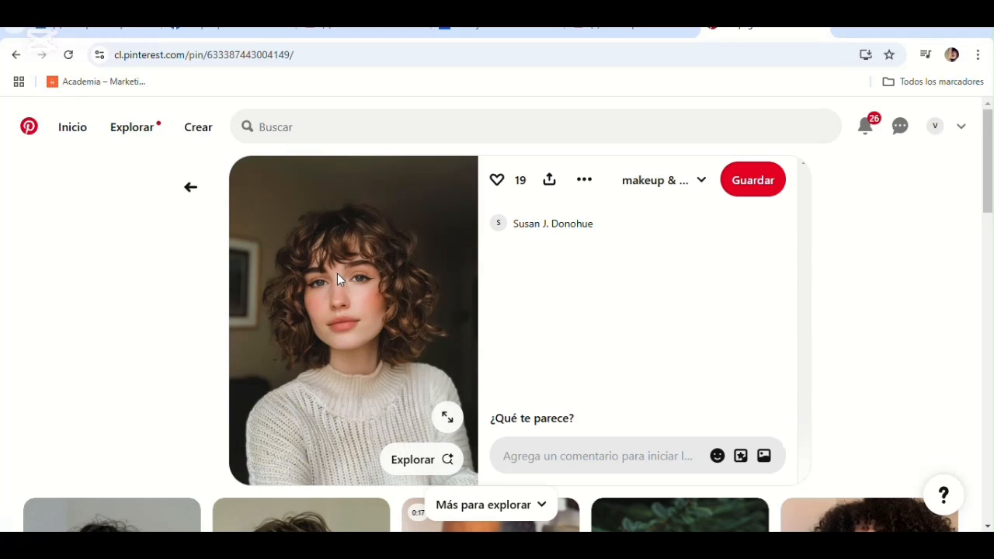
- Insert the curly-haired portrait into the Krita document as a reference image and enlarge it to cover most of the page's width
{"action": "mouse_move", "coordinate": [366, 272]}
{"action": "left_mouse_down"}
{"action": "mouse_move", "coordinate": [574, 458]}
{"action": "mouse_move", "coordinate": [640, 542]}
{"action": "mouse_move", "coordinate": [417, 358]}
{"action": "mouse_move", "coordinate": [360, 254]}
{"action": "mouse_move", "coordinate": [372, 267]}
{"action": "left_mouse_up"}
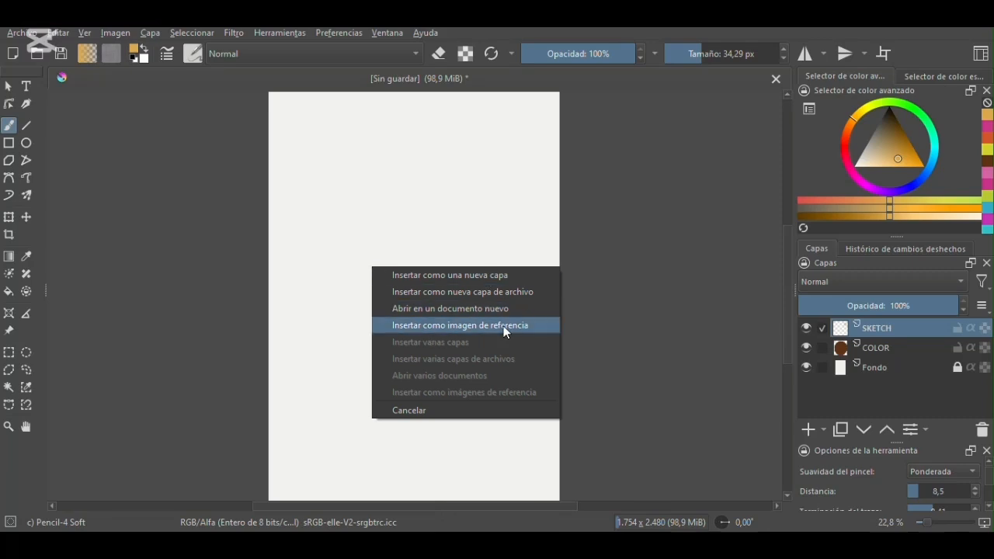
{"action": "left_click", "coordinate": [504, 326]}
{"action": "left_click", "coordinate": [451, 287]}
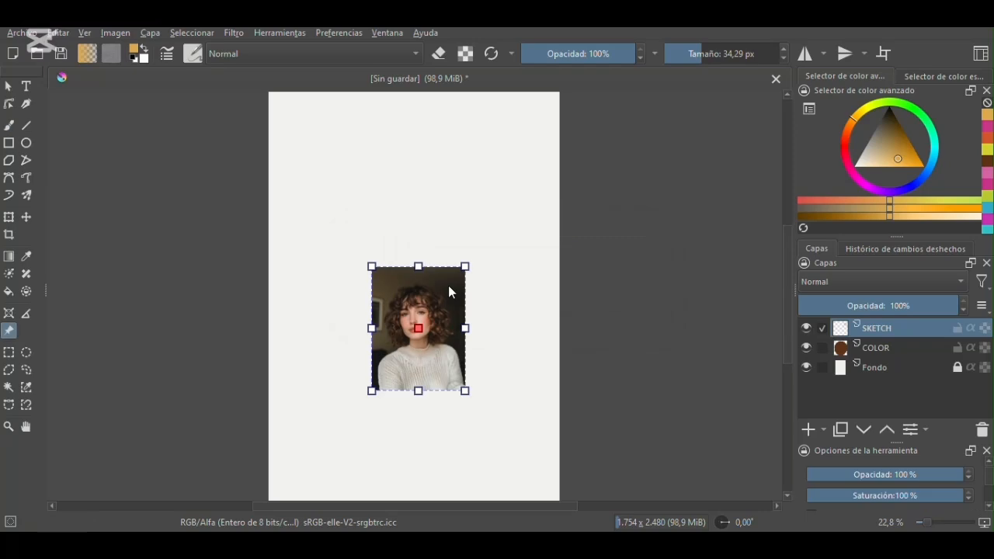
{"action": "left_click_drag", "start_coordinate": [371, 267], "coordinate": [271, 202]}
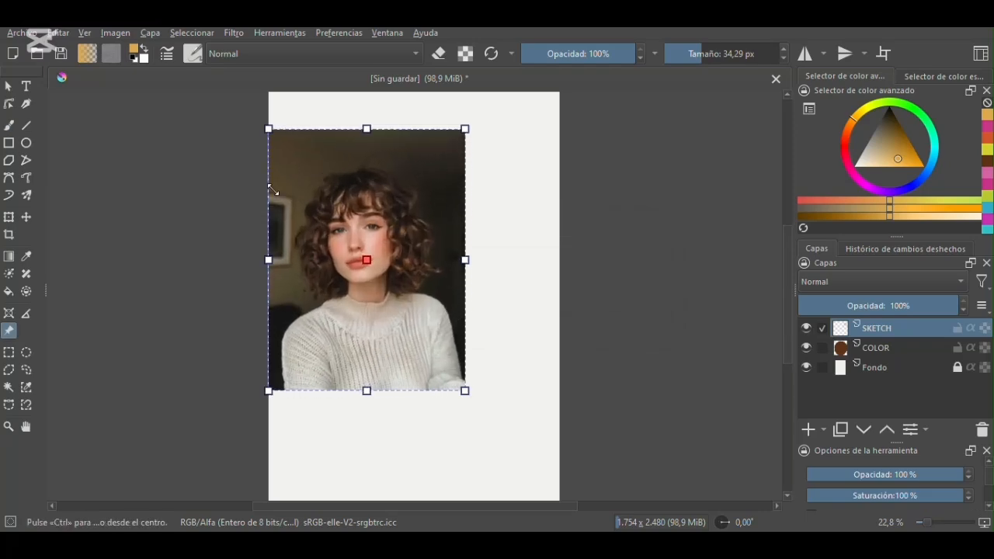
{"action": "left_click_drag", "start_coordinate": [464, 391], "coordinate": [487, 413]}
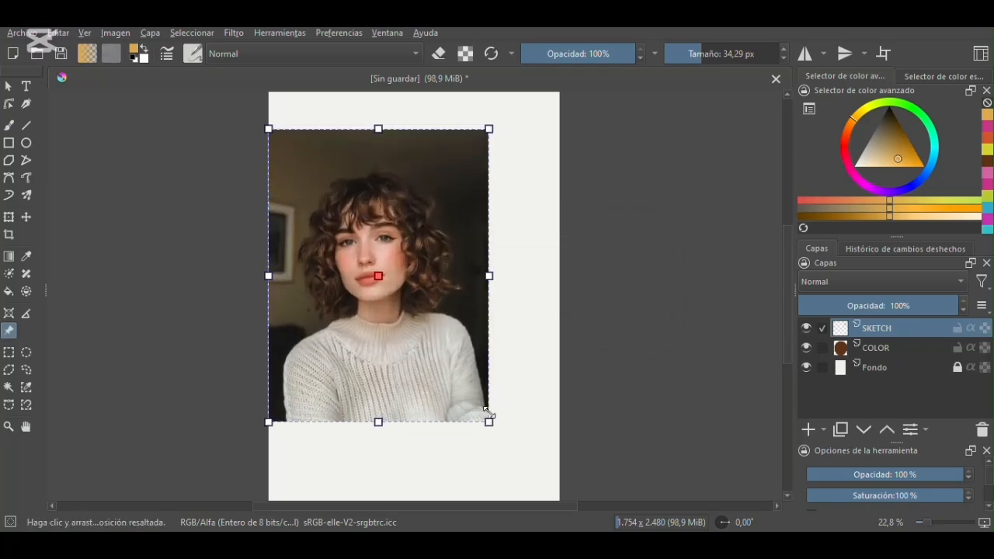
- Move the portrait reference off the page to its left side and shrink it to about two thirds of its size
{"action": "left_click_drag", "start_coordinate": [411, 212], "coordinate": [229, 202]}
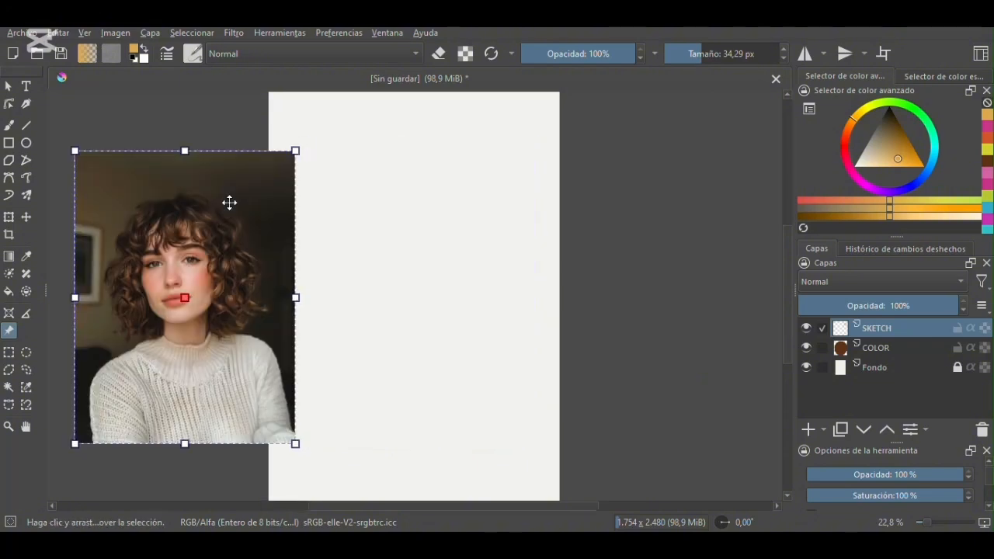
{"action": "left_click_drag", "start_coordinate": [303, 162], "coordinate": [233, 257]}
{"action": "left_click_drag", "start_coordinate": [171, 258], "coordinate": [190, 184]}
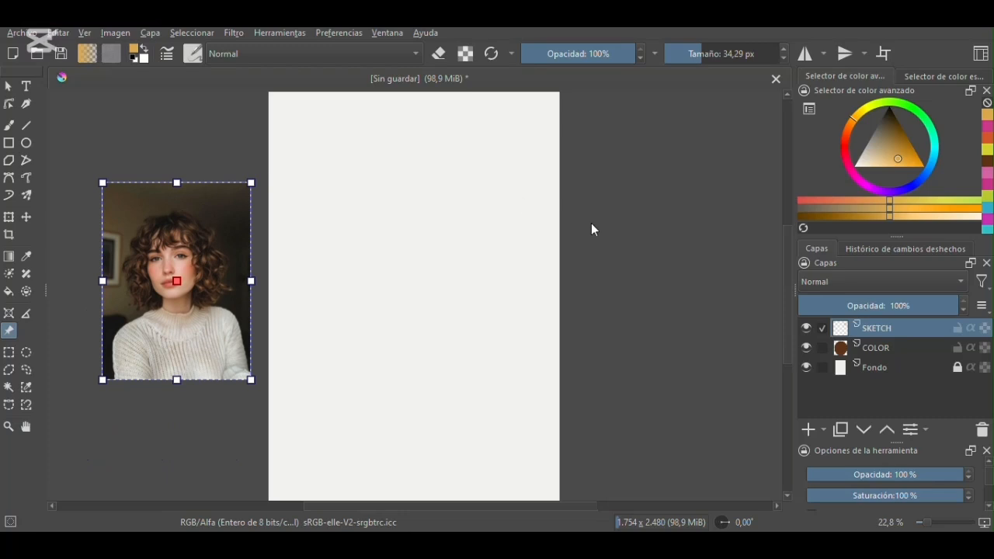
- Sketch the head's circle, facial guidelines and jaw freehand with Pencil-4 Soft, and erase that sketch with Eraser Small at 182.18 px
{"action": "left_click", "coordinate": [8, 125]}
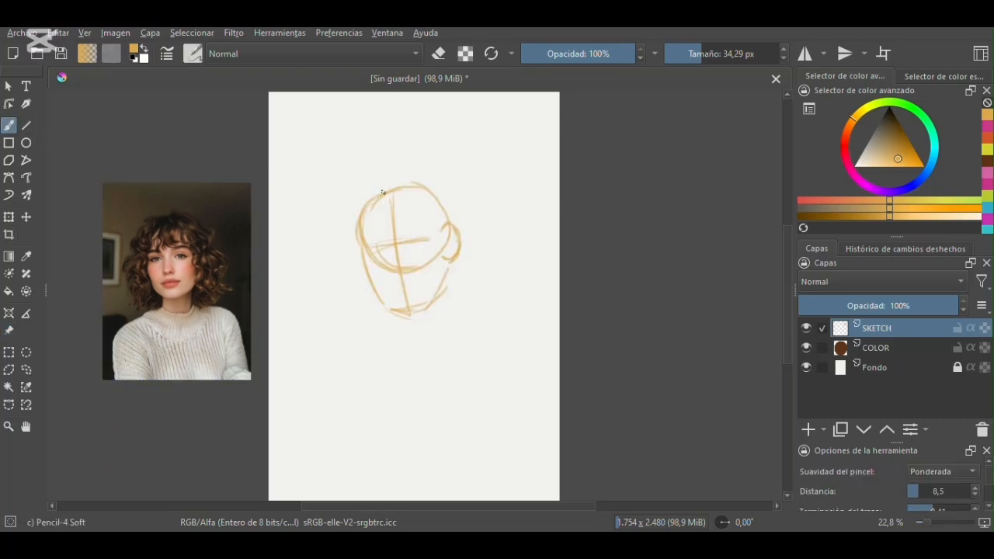
{"action": "left_click_drag", "start_coordinate": [367, 203], "coordinate": [353, 261]}
{"action": "key", "text": "slash"}
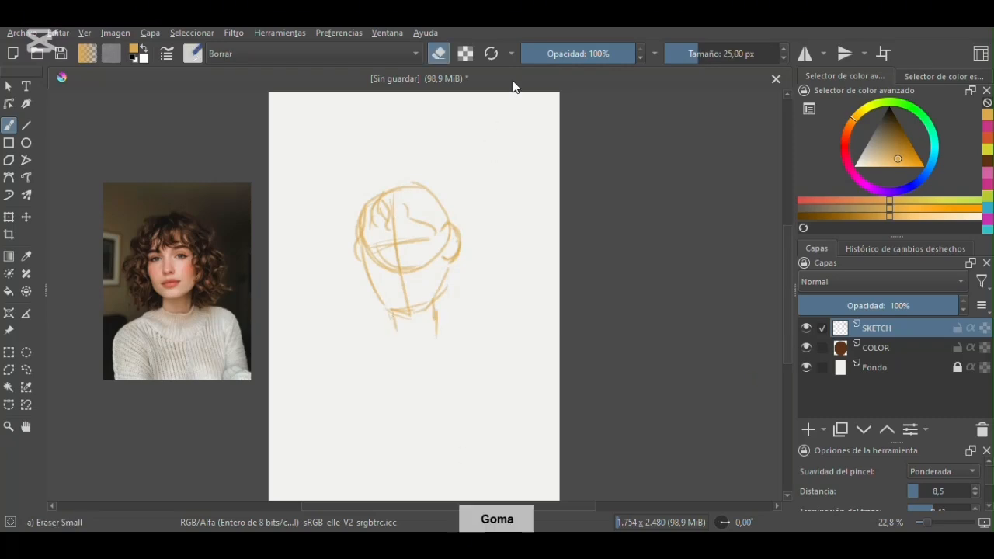
{"action": "left_click_drag", "start_coordinate": [684, 56], "coordinate": [729, 53]}
{"action": "mouse_move", "coordinate": [381, 233]}
{"action": "left_mouse_down"}
{"action": "mouse_move", "coordinate": [393, 194]}
{"action": "mouse_move", "coordinate": [428, 187]}
{"action": "mouse_move", "coordinate": [357, 308]}
{"action": "mouse_move", "coordinate": [464, 224]}
{"action": "mouse_move", "coordinate": [410, 357]}
{"action": "left_mouse_up"}
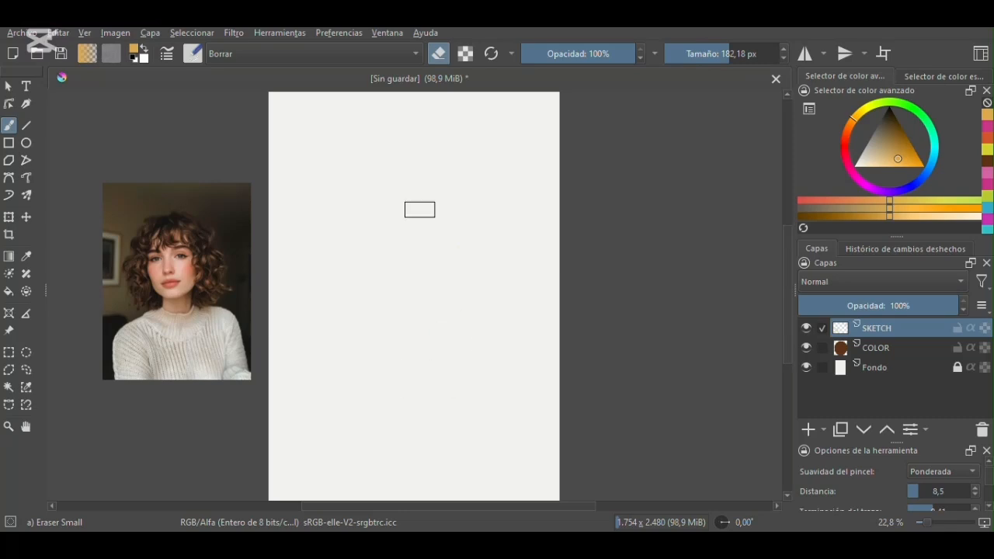
{"action": "key", "text": "slash"}
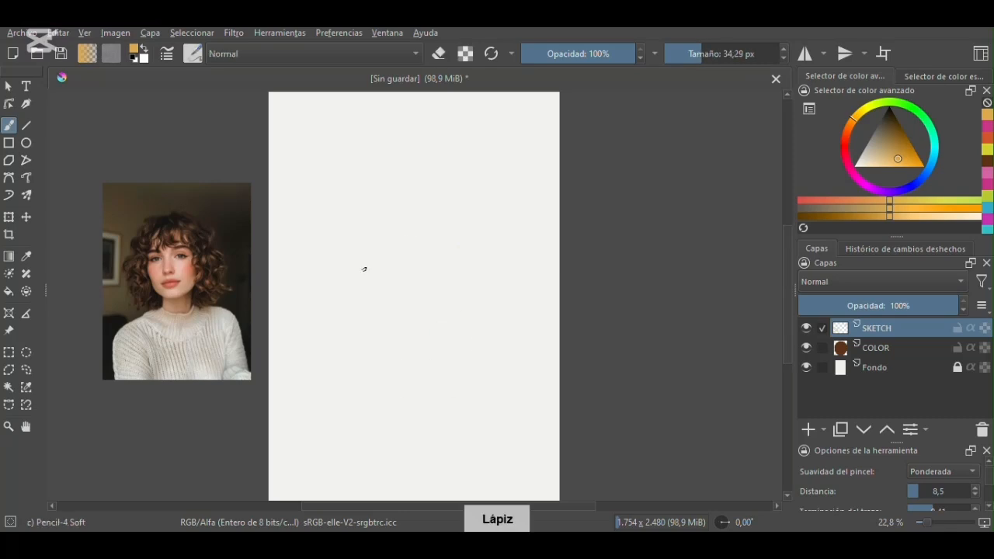
- Move the portrait reference onto the page and enlarge it to about two thirds of the page's width
{"action": "left_click", "coordinate": [10, 333]}
{"action": "left_click_drag", "start_coordinate": [168, 238], "coordinate": [371, 205]}
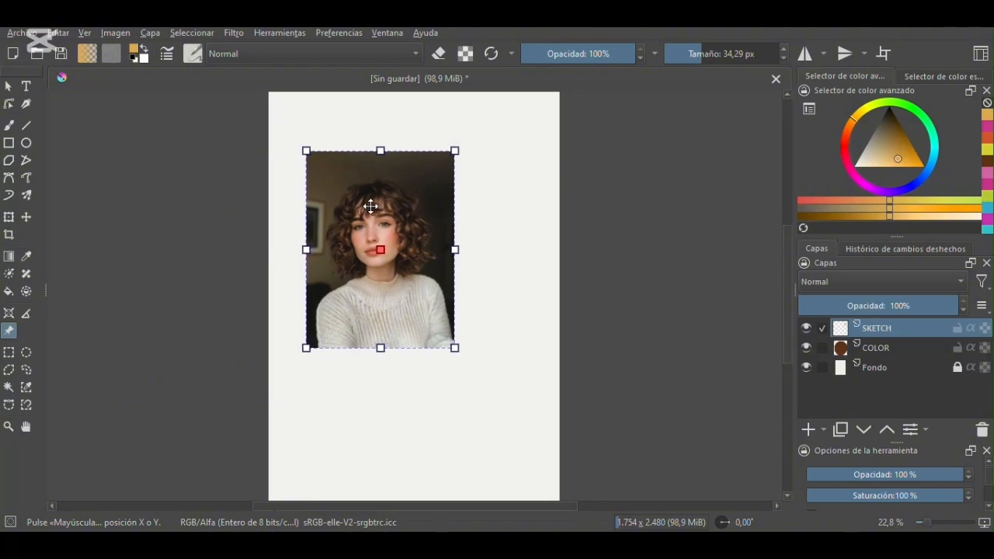
{"action": "left_click_drag", "start_coordinate": [457, 351], "coordinate": [514, 417]}
{"action": "left_click_drag", "start_coordinate": [460, 264], "coordinate": [461, 263]}
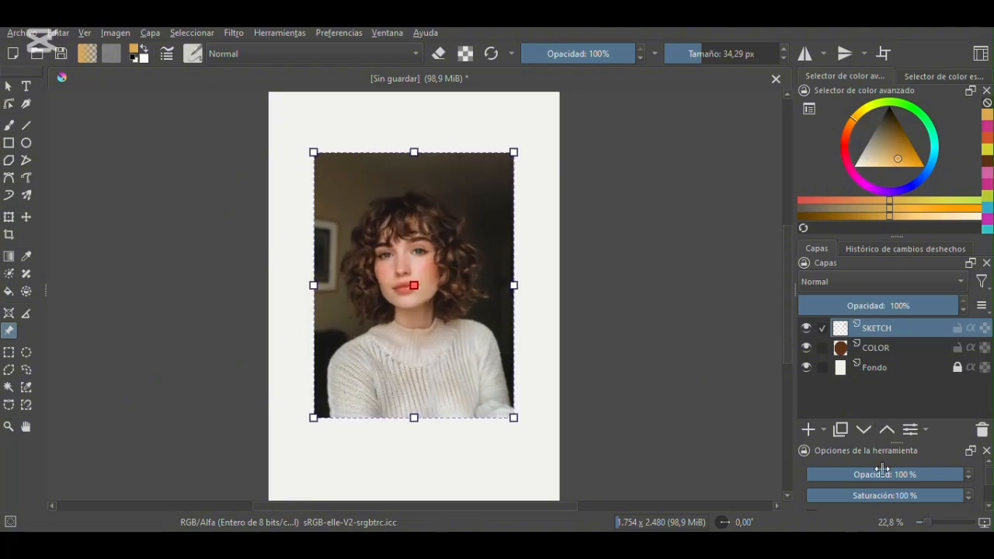
- Lower the portrait reference image's opacity to 25%
{"action": "scroll", "coordinate": [991, 485], "scroll_direction": "down", "scroll_amount": 1}
{"action": "scroll", "coordinate": [991, 485], "scroll_direction": "up", "scroll_amount": 1}
{"action": "left_click_drag", "start_coordinate": [954, 476], "coordinate": [848, 482]}
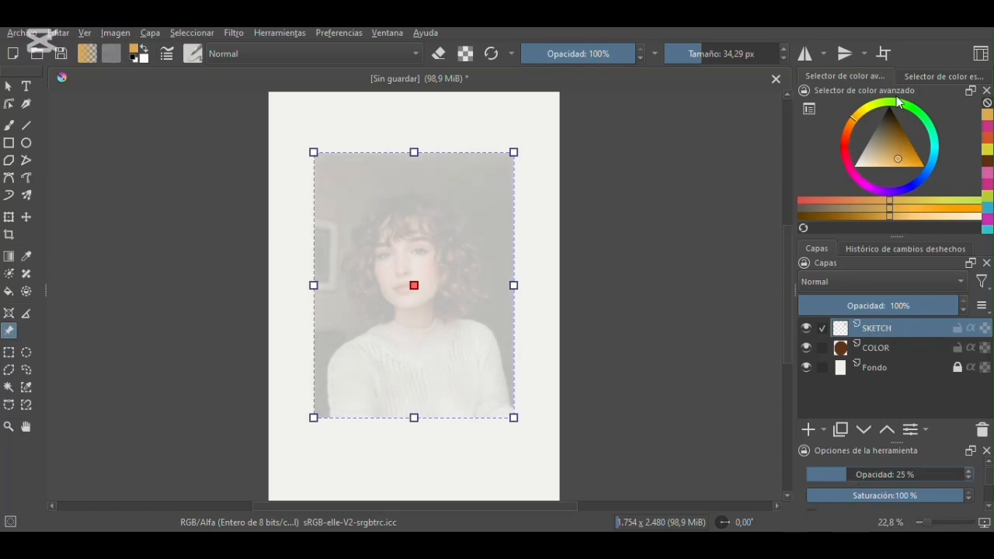
- Trace the portrait's hair, face, neck and shoulder lines on the SKETCH layer in dark reddish brown with Pencil-4 Soft
{"action": "left_click", "coordinate": [845, 142]}
{"action": "left_click", "coordinate": [895, 124]}
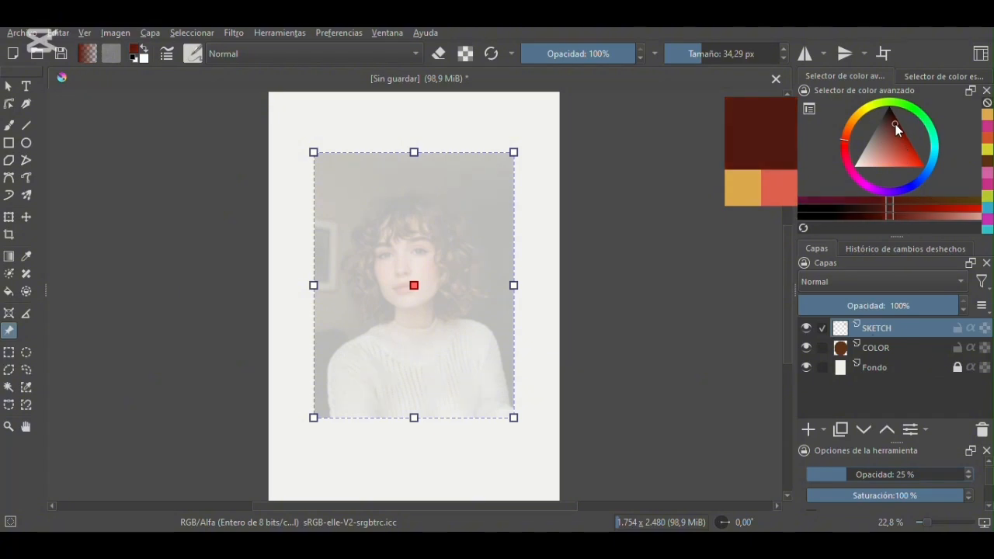
{"action": "left_click", "coordinate": [8, 126]}
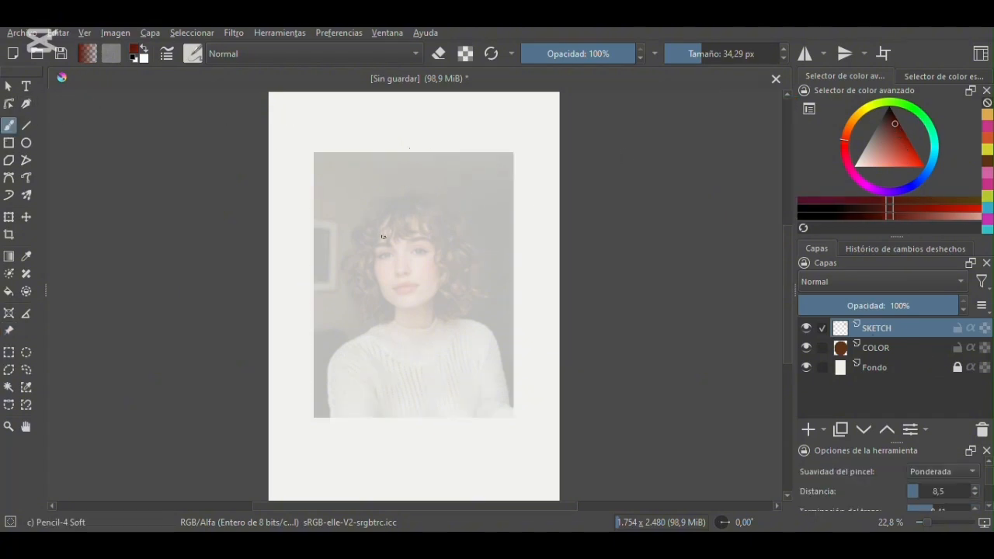
{"action": "left_click_drag", "start_coordinate": [383, 236], "coordinate": [382, 236]}
{"action": "key", "text": "ctrl+z"}
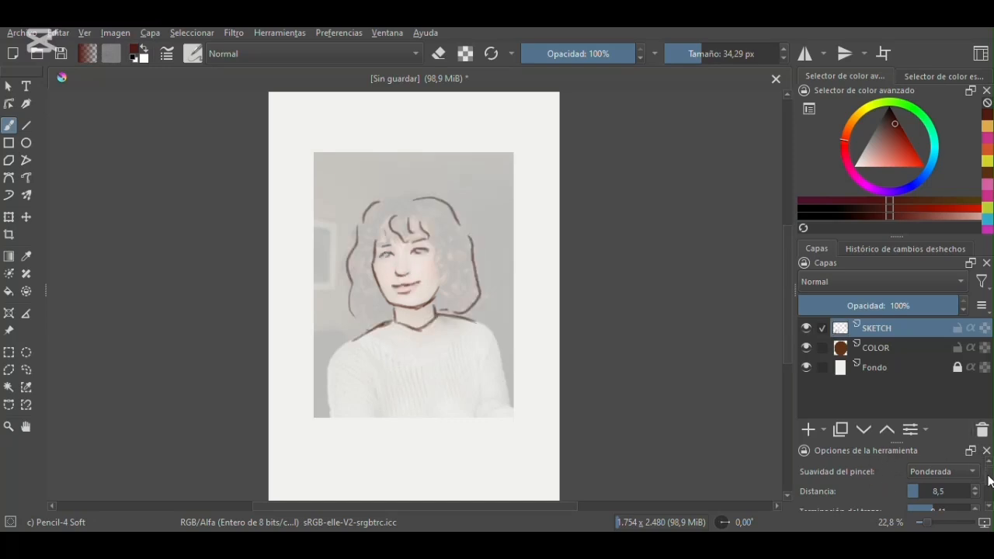
- Move the portrait reference off the page to the left of the traced sketch and set its opacity back to 100%
{"action": "scroll", "coordinate": [988, 489], "scroll_direction": "down", "scroll_amount": 3}
{"action": "scroll", "coordinate": [988, 487], "scroll_direction": "up", "scroll_amount": 3}
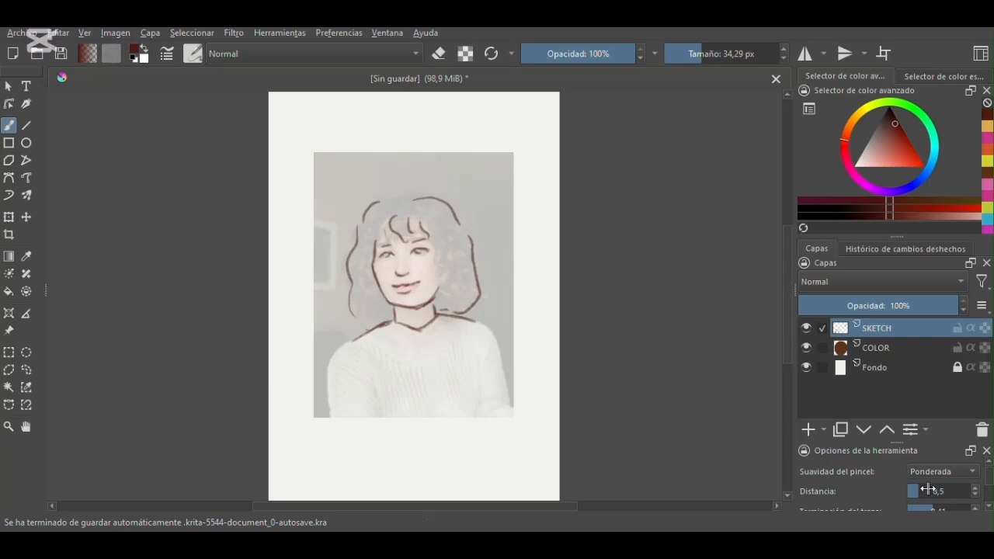
{"action": "left_click", "coordinate": [8, 330]}
{"action": "mouse_move", "coordinate": [416, 219]}
{"action": "left_mouse_down"}
{"action": "mouse_move", "coordinate": [243, 230]}
{"action": "mouse_move", "coordinate": [161, 216]}
{"action": "left_mouse_up"}
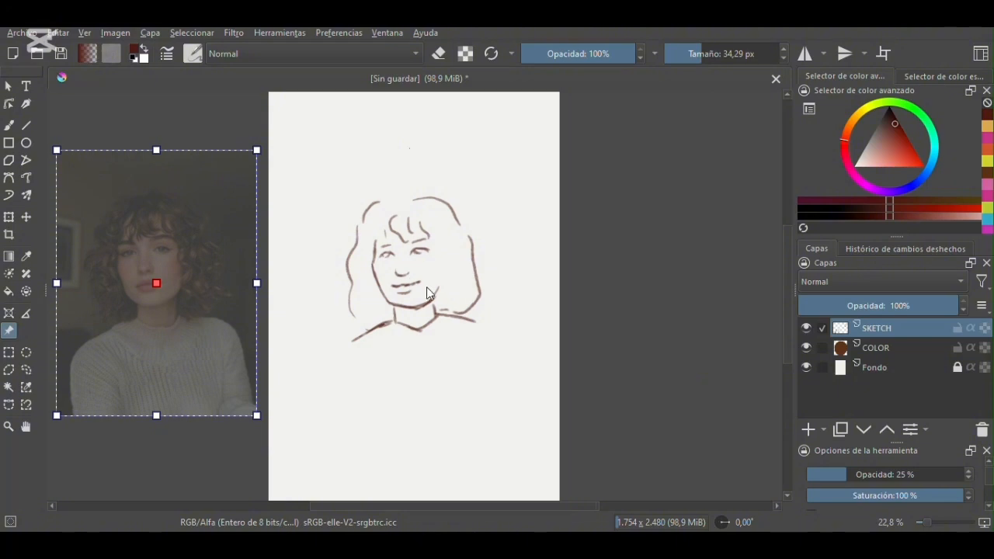
{"action": "left_click", "coordinate": [454, 327]}
{"action": "left_click", "coordinate": [238, 302]}
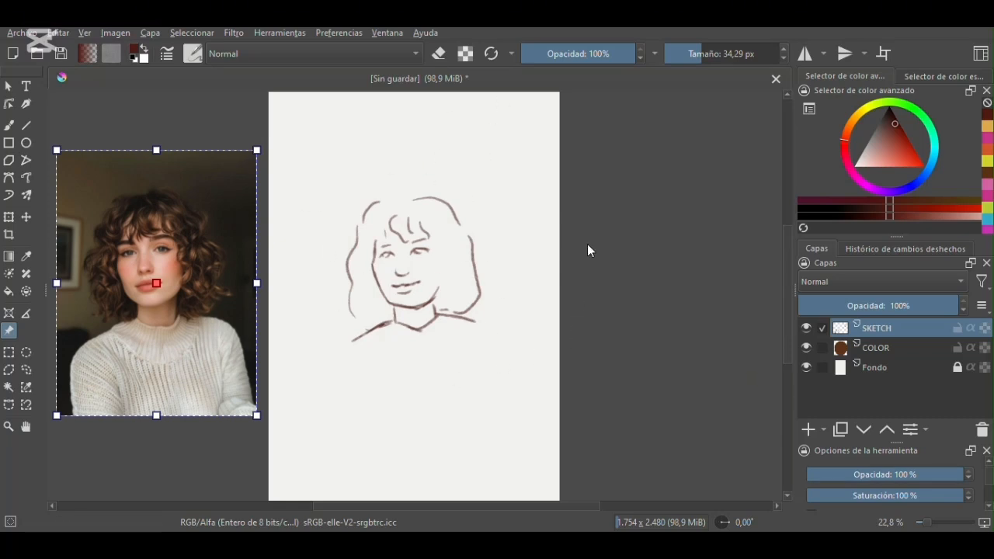
- Activate the COLOR layer and sample the skin tone from the woman's cheek in the reference portrait
{"action": "left_click", "coordinate": [886, 349]}
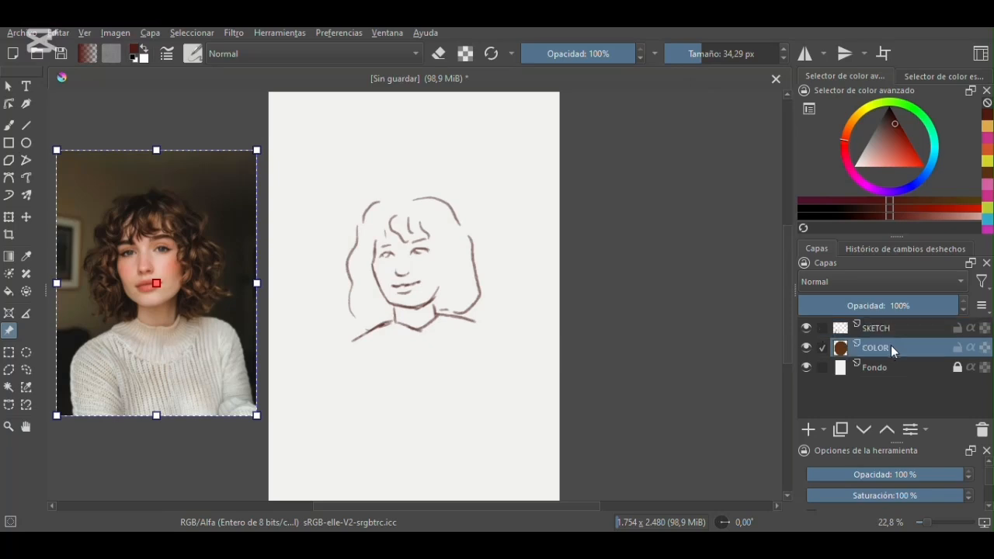
{"action": "left_click", "coordinate": [854, 117]}
{"action": "mouse_move", "coordinate": [894, 120]}
{"action": "left_mouse_down"}
{"action": "mouse_move", "coordinate": [902, 137]}
{"action": "mouse_move", "coordinate": [878, 163]}
{"action": "left_mouse_up"}
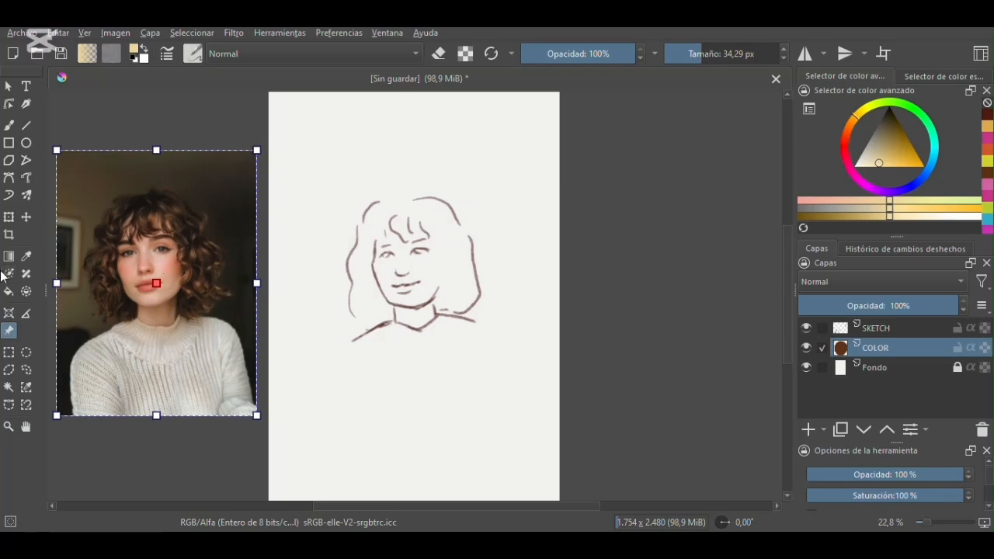
{"action": "left_click", "coordinate": [26, 258]}
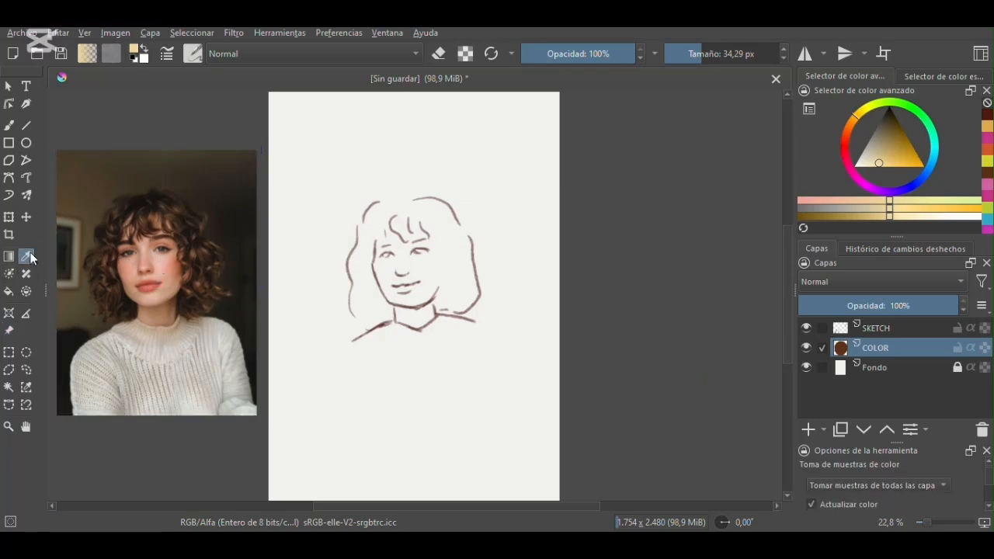
{"action": "left_click", "coordinate": [161, 265]}
- Paint the face and neck in the sampled skin tone with the Basic-1 brush at 70.97 px
{"action": "left_click", "coordinate": [9, 126]}
{"action": "left_click", "coordinate": [192, 54]}
{"action": "left_click", "coordinate": [399, 134]}
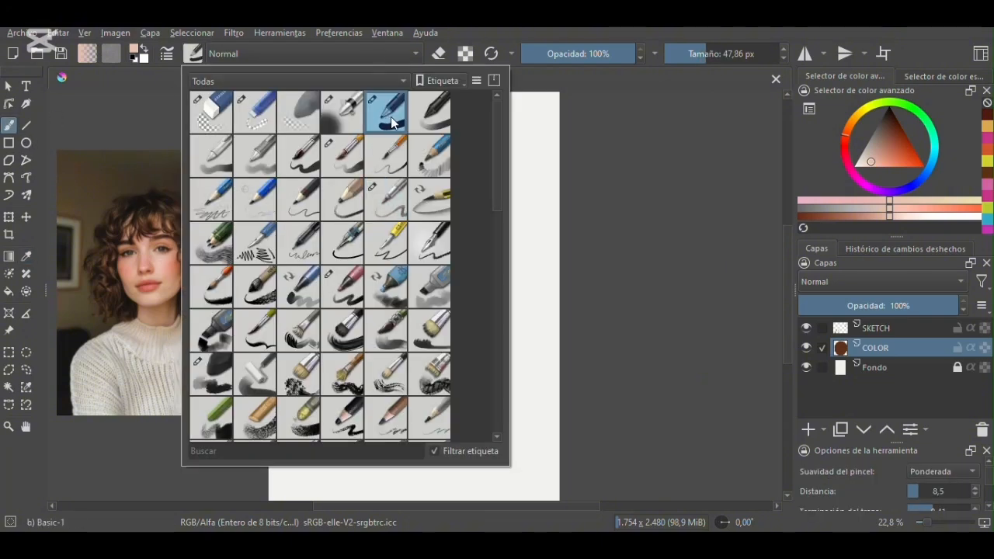
{"action": "left_click", "coordinate": [597, 144]}
{"action": "left_click_drag", "start_coordinate": [715, 54], "coordinate": [712, 54]}
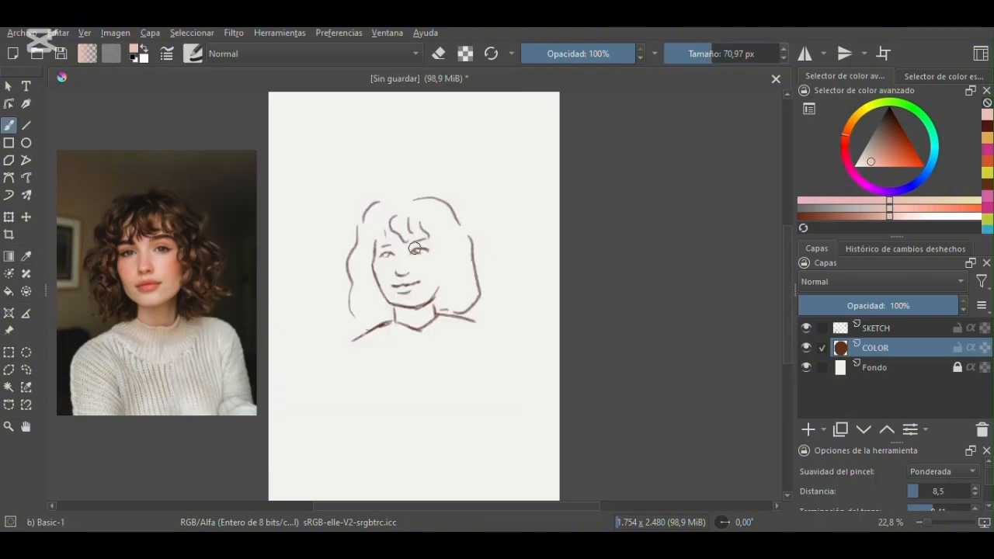
{"action": "mouse_move", "coordinate": [394, 240]}
{"action": "left_mouse_down"}
{"action": "mouse_move", "coordinate": [382, 281]}
{"action": "mouse_move", "coordinate": [400, 302]}
{"action": "mouse_move", "coordinate": [426, 296]}
{"action": "mouse_move", "coordinate": [432, 265]}
{"action": "mouse_move", "coordinate": [419, 244]}
{"action": "mouse_move", "coordinate": [396, 261]}
{"action": "mouse_move", "coordinate": [385, 284]}
{"action": "mouse_move", "coordinate": [423, 289]}
{"action": "mouse_move", "coordinate": [402, 294]}
{"action": "mouse_move", "coordinate": [396, 315]}
{"action": "mouse_move", "coordinate": [417, 322]}
{"action": "mouse_move", "coordinate": [428, 310]}
{"action": "mouse_move", "coordinate": [405, 310]}
{"action": "mouse_move", "coordinate": [428, 311]}
{"action": "left_mouse_up"}
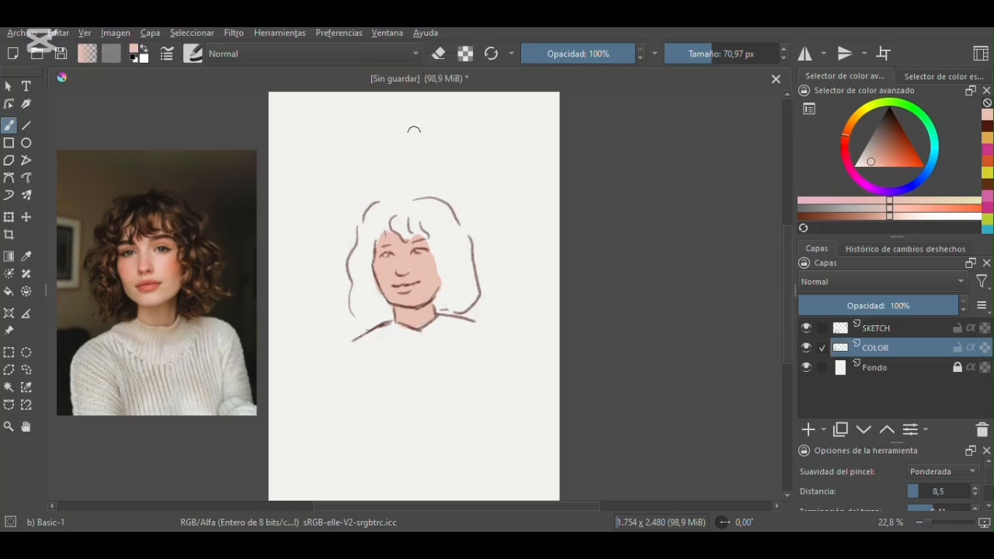
- Sample the dark hair color from the reference, try painting the sketched hair with it, and undo those strokes
{"action": "left_click", "coordinate": [26, 257]}
{"action": "left_click", "coordinate": [184, 214]}
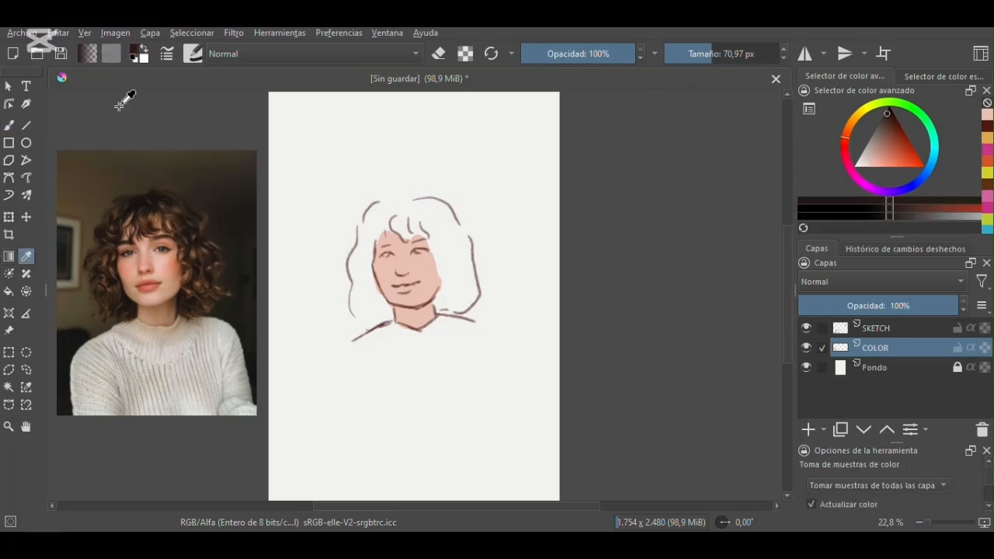
{"action": "left_click", "coordinate": [8, 125]}
{"action": "mouse_move", "coordinate": [391, 203]}
{"action": "left_mouse_down"}
{"action": "mouse_move", "coordinate": [371, 216]}
{"action": "mouse_move", "coordinate": [393, 209]}
{"action": "mouse_move", "coordinate": [395, 220]}
{"action": "mouse_move", "coordinate": [389, 211]}
{"action": "left_mouse_up"}
{"action": "key", "text": "ctrl+z"}
{"action": "key", "text": "ctrl+z"}
{"action": "key", "text": "ctrl+z"}
{"action": "key", "text": "ctrl+z"}
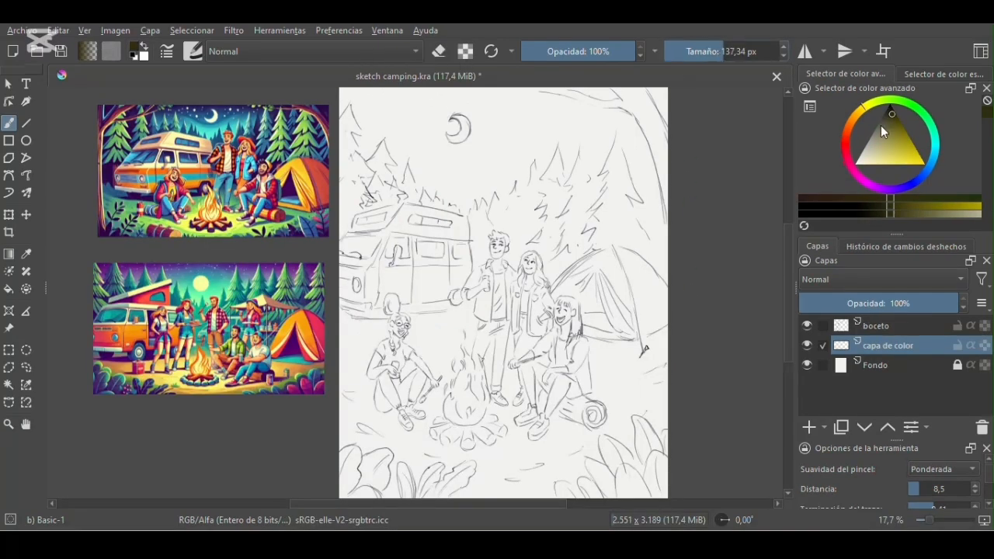
- Cover the canvas of sketch camping.kra with a medium blue on the capa de color layer, using a large brush
{"action": "left_click", "coordinate": [934, 158]}
{"action": "mouse_move", "coordinate": [893, 124]}
{"action": "left_mouse_down"}
{"action": "mouse_move", "coordinate": [906, 152]}
{"action": "mouse_move", "coordinate": [903, 144]}
{"action": "left_mouse_up"}
{"action": "left_click", "coordinate": [761, 54]}
{"action": "mouse_move", "coordinate": [658, 114]}
{"action": "left_mouse_down"}
{"action": "mouse_move", "coordinate": [342, 174]}
{"action": "mouse_move", "coordinate": [668, 195]}
{"action": "mouse_move", "coordinate": [350, 287]}
{"action": "mouse_move", "coordinate": [619, 415]}
{"action": "mouse_move", "coordinate": [377, 325]}
{"action": "left_mouse_up"}
- Darken the sky's upper edges and corners in a deeper blue with the Airbrush Soft brush at 600 px
{"action": "left_click", "coordinate": [193, 52]}
{"action": "left_click", "coordinate": [344, 105]}
{"action": "left_click", "coordinate": [897, 130]}
{"action": "mouse_move", "coordinate": [367, 90]}
{"action": "left_mouse_down"}
{"action": "mouse_move", "coordinate": [342, 108]}
{"action": "mouse_move", "coordinate": [369, 92]}
{"action": "mouse_move", "coordinate": [438, 84]}
{"action": "left_mouse_up"}
{"action": "left_click_drag", "start_coordinate": [660, 113], "coordinate": [627, 93]}
{"action": "mouse_move", "coordinate": [524, 143]}
{"action": "left_mouse_down"}
{"action": "mouse_move", "coordinate": [363, 172]}
{"action": "mouse_move", "coordinate": [469, 144]}
{"action": "mouse_move", "coordinate": [634, 170]}
{"action": "mouse_move", "coordinate": [688, 306]}
{"action": "mouse_move", "coordinate": [621, 180]}
{"action": "mouse_move", "coordinate": [401, 137]}
{"action": "left_mouse_up"}
- Lighten the sky above the tree line in light blue with the airbrush and blend it using sampled sky blue at 739.89 px
{"action": "left_click", "coordinate": [924, 149]}
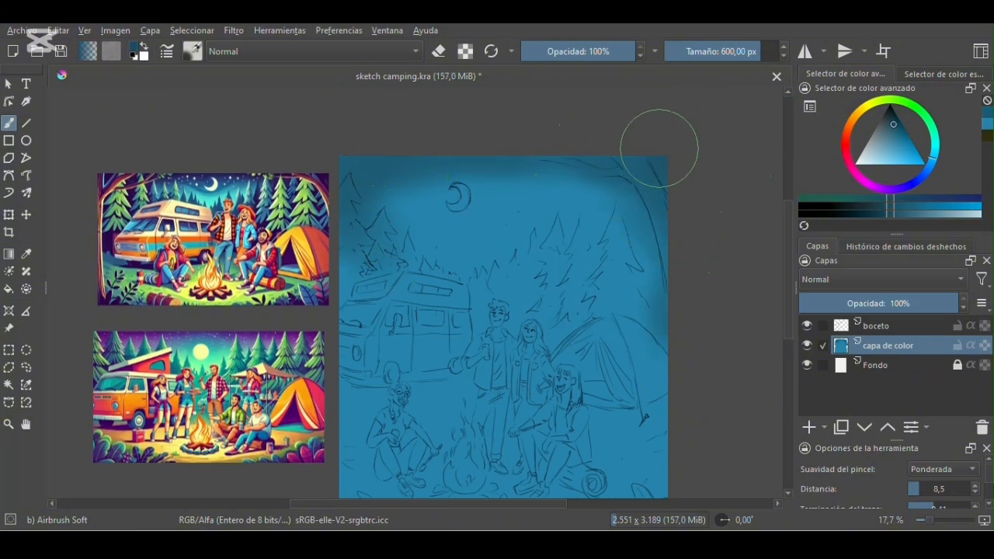
{"action": "left_click", "coordinate": [26, 254]}
{"action": "left_click", "coordinate": [472, 244]}
{"action": "left_click", "coordinate": [12, 123]}
{"action": "left_click", "coordinate": [885, 151]}
{"action": "mouse_move", "coordinate": [480, 269]}
{"action": "left_mouse_down"}
{"action": "mouse_move", "coordinate": [450, 273]}
{"action": "mouse_move", "coordinate": [598, 226]}
{"action": "mouse_move", "coordinate": [539, 268]}
{"action": "mouse_move", "coordinate": [419, 256]}
{"action": "left_mouse_up"}
{"action": "left_click", "coordinate": [769, 51]}
{"action": "left_click", "coordinate": [27, 254]}
{"action": "left_click", "coordinate": [435, 264]}
{"action": "key", "text": "b"}
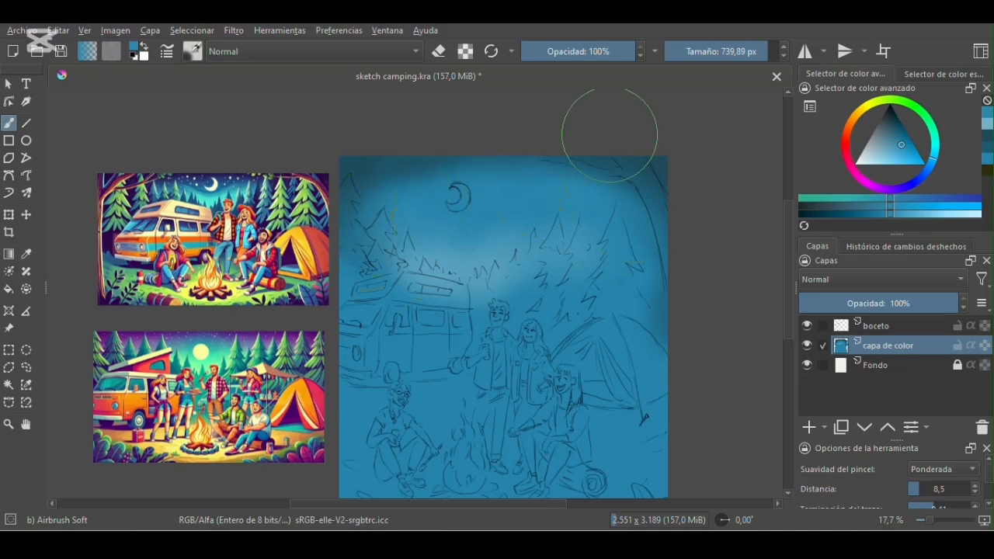
- Paint the ground area with green sampled from the camping reference, using the Charcoal Rock Soft brush at 457.79 px
{"action": "scroll", "coordinate": [794, 222], "scroll_direction": "down", "scroll_amount": 3}
{"action": "key", "text": "p"}
{"action": "left_click", "coordinate": [139, 189]}
{"action": "left_click", "coordinate": [192, 52]}
{"action": "left_click", "coordinate": [342, 110]}
{"action": "left_click_drag", "start_coordinate": [715, 49], "coordinate": [752, 49]}
{"action": "mouse_move", "coordinate": [342, 299]}
{"action": "left_mouse_down"}
{"action": "mouse_move", "coordinate": [361, 435]}
{"action": "mouse_move", "coordinate": [588, 466]}
{"action": "mouse_move", "coordinate": [473, 439]}
{"action": "mouse_move", "coordinate": [424, 305]}
{"action": "mouse_move", "coordinate": [374, 391]}
{"action": "mouse_move", "coordinate": [633, 475]}
{"action": "left_mouse_up"}
{"action": "left_click_drag", "start_coordinate": [504, 504], "coordinate": [498, 504]}
{"action": "mouse_move", "coordinate": [451, 323]}
{"action": "left_mouse_down"}
{"action": "mouse_move", "coordinate": [508, 297]}
{"action": "mouse_move", "coordinate": [458, 299]}
{"action": "mouse_move", "coordinate": [420, 320]}
{"action": "left_mouse_up"}
{"action": "left_click_drag", "start_coordinate": [786, 340], "coordinate": [785, 356]}
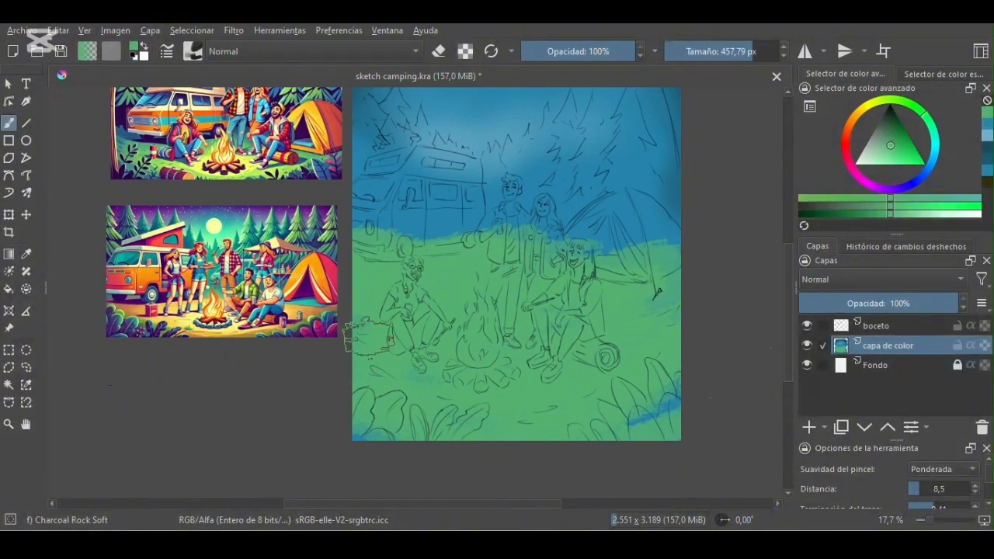
- Shade the grass in darker greens, adding shadows beneath the campers, van and tent with the brush at 343.94 px
{"action": "left_click", "coordinate": [891, 133]}
{"action": "mouse_move", "coordinate": [359, 298]}
{"action": "left_mouse_down"}
{"action": "mouse_move", "coordinate": [459, 409]}
{"action": "mouse_move", "coordinate": [737, 228]}
{"action": "mouse_move", "coordinate": [500, 415]}
{"action": "left_mouse_up"}
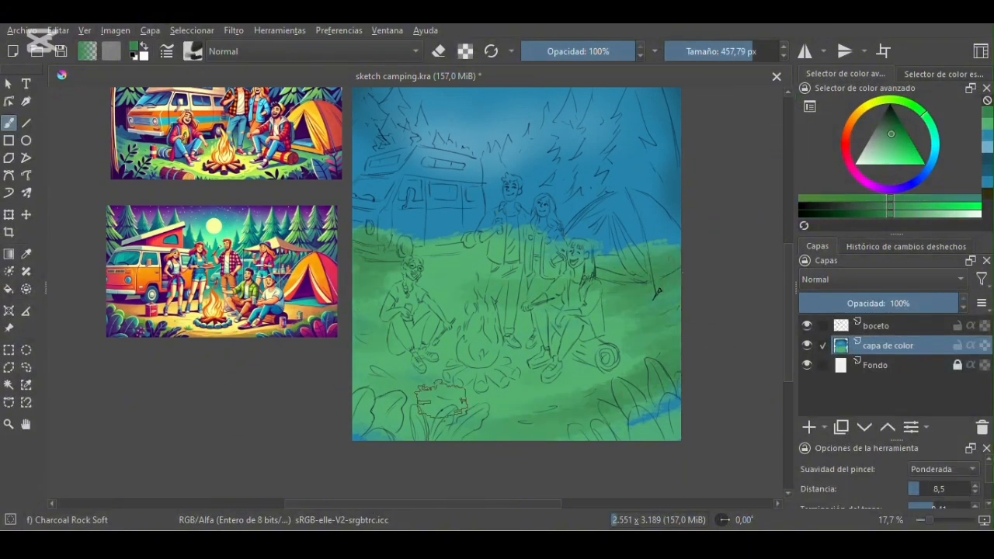
{"action": "left_click", "coordinate": [893, 126]}
{"action": "left_click_drag", "start_coordinate": [398, 359], "coordinate": [425, 360]}
{"action": "left_click", "coordinate": [744, 51]}
{"action": "mouse_move", "coordinate": [594, 373]}
{"action": "left_mouse_down"}
{"action": "mouse_move", "coordinate": [568, 375]}
{"action": "mouse_move", "coordinate": [527, 336]}
{"action": "mouse_move", "coordinate": [561, 326]}
{"action": "mouse_move", "coordinate": [476, 342]}
{"action": "left_mouse_up"}
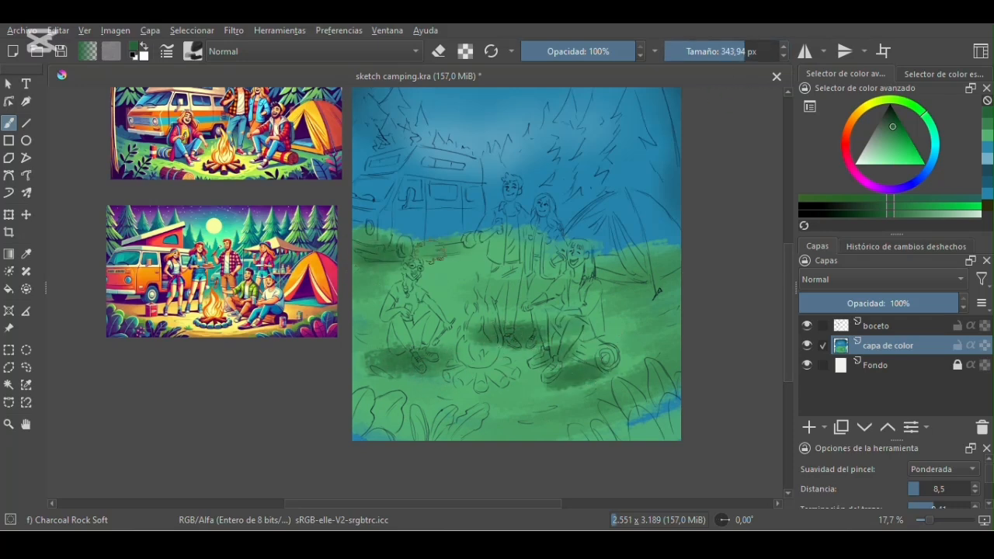
{"action": "mouse_move", "coordinate": [584, 262]}
{"action": "left_mouse_down"}
{"action": "mouse_move", "coordinate": [629, 276]}
{"action": "mouse_move", "coordinate": [580, 254]}
{"action": "left_mouse_up"}
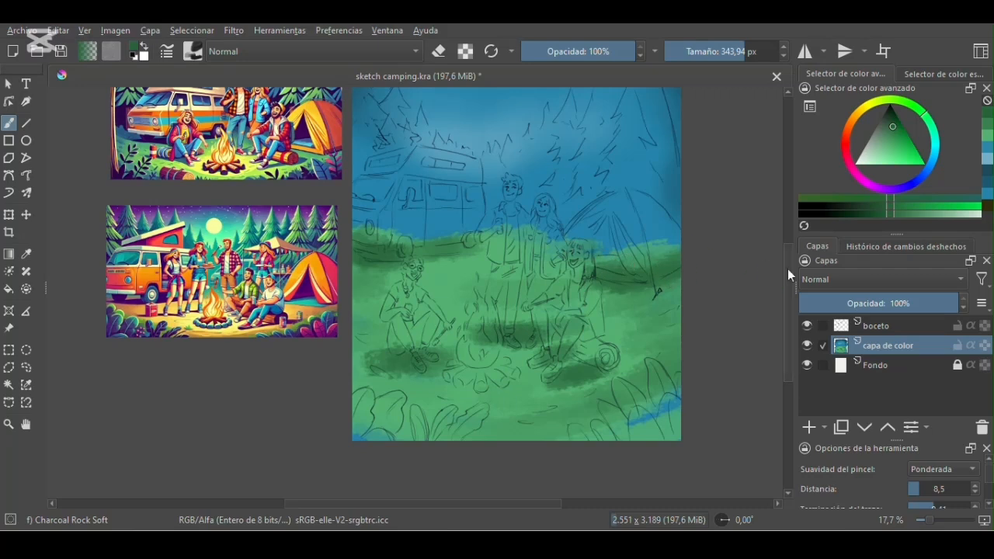
- Add medium green strokes across the grass around the campers and campfire with the brush at 353.41 px
{"action": "left_click_drag", "start_coordinate": [788, 271], "coordinate": [788, 261]}
{"action": "left_click", "coordinate": [732, 51]}
{"action": "left_click", "coordinate": [896, 132]}
{"action": "left_click", "coordinate": [744, 51]}
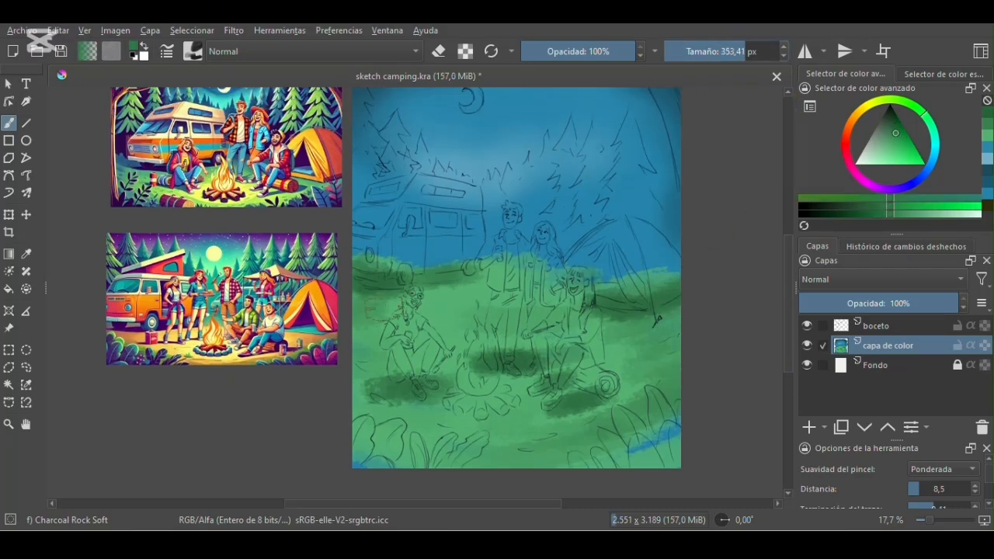
{"action": "left_click_drag", "start_coordinate": [399, 309], "coordinate": [489, 310]}
{"action": "left_click_drag", "start_coordinate": [447, 339], "coordinate": [353, 355]}
{"action": "left_click_drag", "start_coordinate": [478, 415], "coordinate": [606, 412]}
- Paint a light yellow glow on the grass around the campfire
{"action": "left_click", "coordinate": [863, 106]}
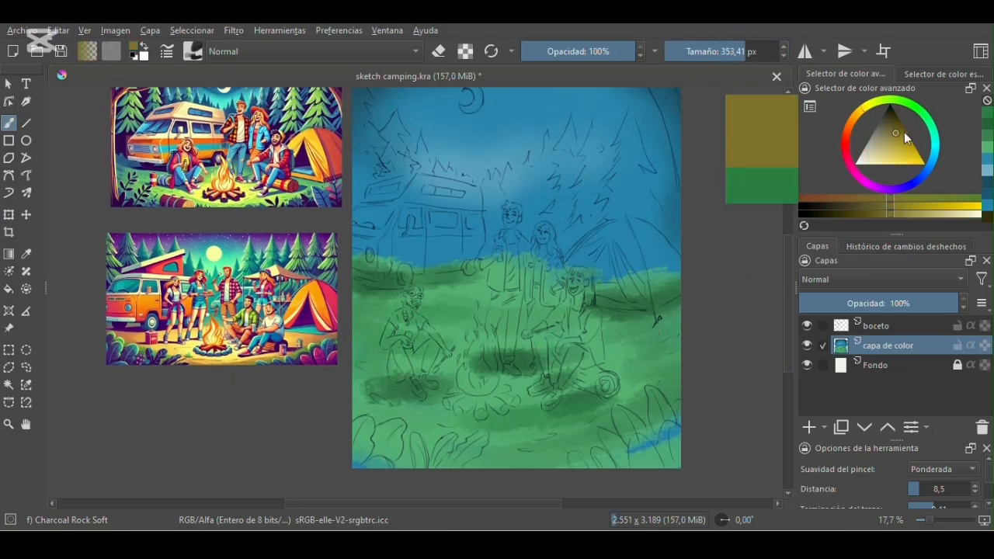
{"action": "left_click_drag", "start_coordinate": [893, 144], "coordinate": [896, 156]}
{"action": "mouse_move", "coordinate": [466, 400]}
{"action": "left_mouse_down"}
{"action": "mouse_move", "coordinate": [497, 400]}
{"action": "mouse_move", "coordinate": [451, 393]}
{"action": "mouse_move", "coordinate": [536, 403]}
{"action": "mouse_move", "coordinate": [512, 403]}
{"action": "left_mouse_up"}
{"action": "left_click_drag", "start_coordinate": [441, 409], "coordinate": [538, 424]}
{"action": "left_click_drag", "start_coordinate": [524, 365], "coordinate": [470, 372]}
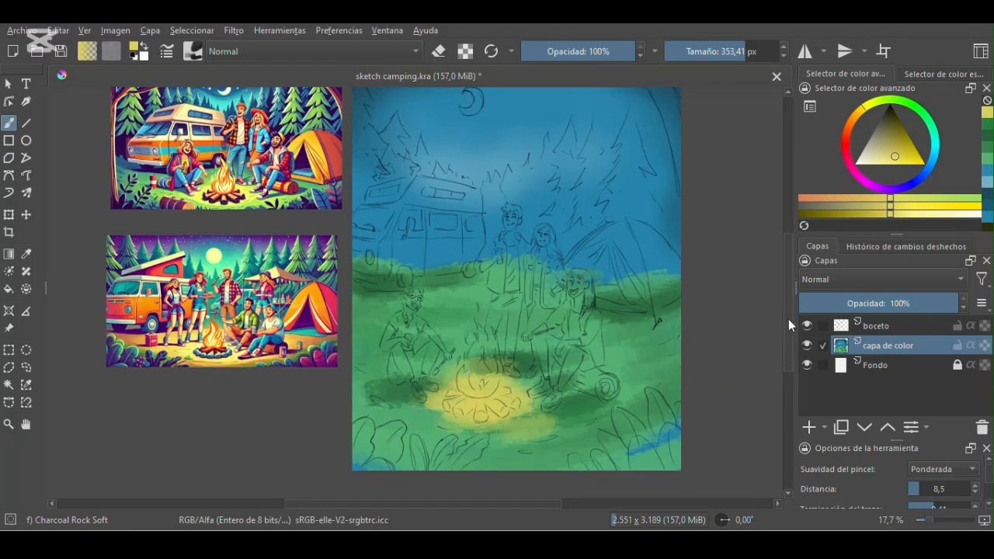
- Rename the capa de color layer as fondo
{"action": "scroll", "coordinate": [788, 319], "scroll_direction": "up", "scroll_amount": 2}
{"action": "double_click", "coordinate": [888, 346]}
{"action": "type", "text": "fondo"}
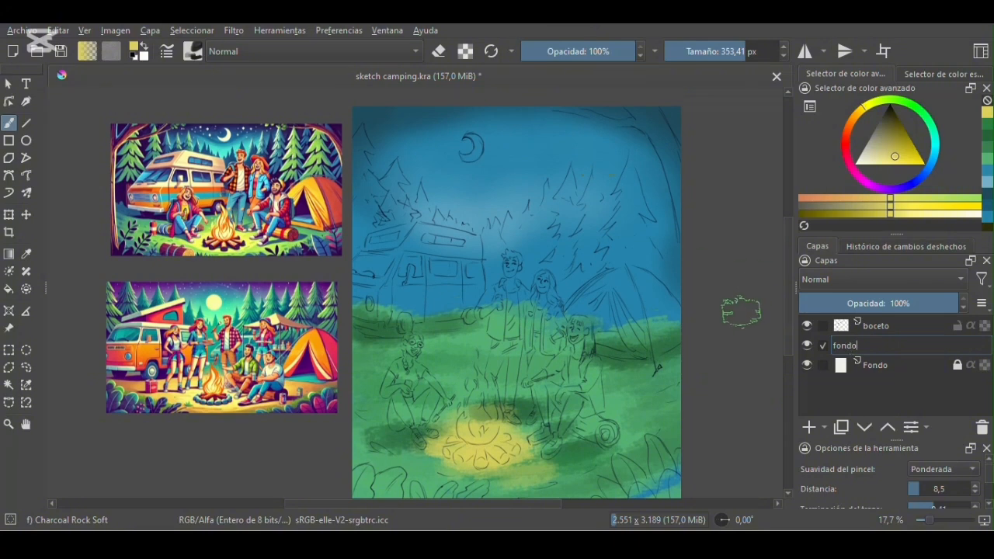
{"action": "key", "text": "Return"}
- Add a new paint layer above fondo and name it fondo 2
{"action": "scroll", "coordinate": [723, 256], "scroll_direction": "down", "scroll_amount": 1}
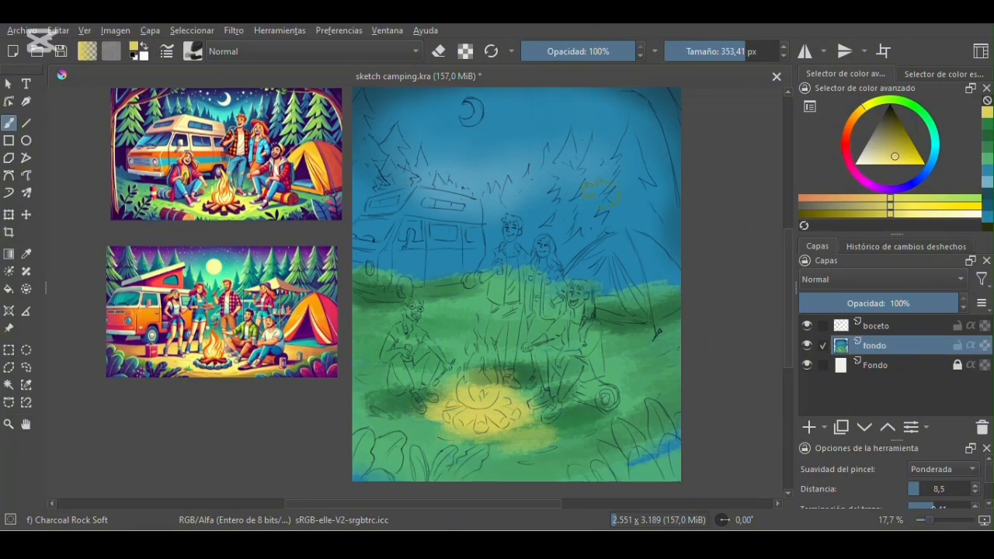
{"action": "scroll", "coordinate": [730, 264], "scroll_direction": "up", "scroll_amount": 1}
{"action": "left_click", "coordinate": [810, 427]}
{"action": "double_click", "coordinate": [876, 347]}
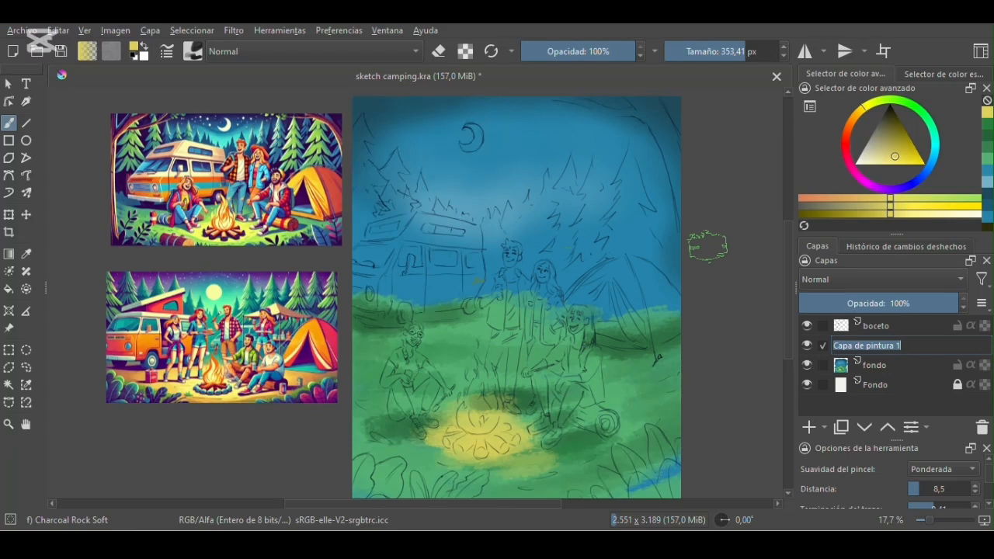
{"action": "type", "text": "fondo"}
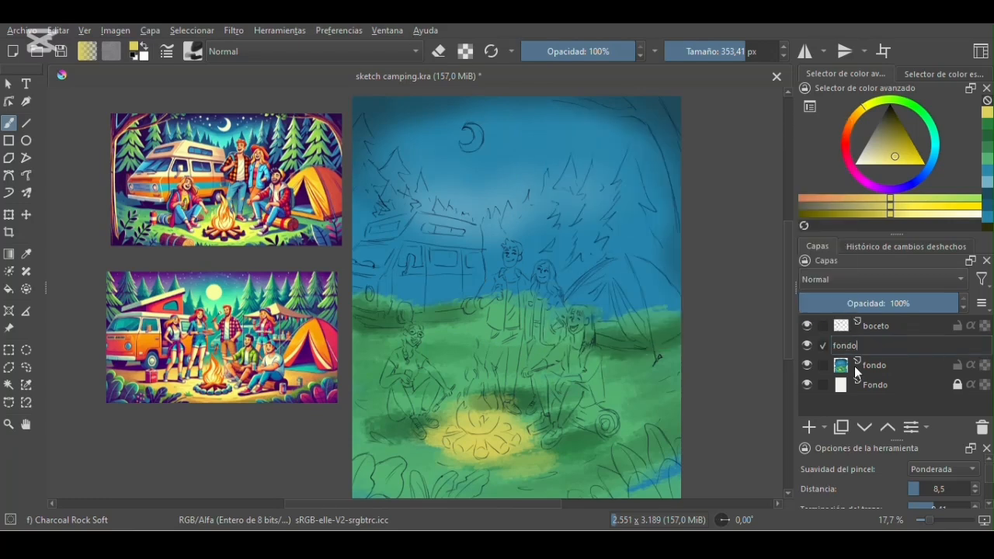
{"action": "key", "text": "Return"}
- Block in the forest, van and tent silhouette around the standing campers in dark purple sampled from the reference, using Basic-1 at 58.66 px
{"action": "scroll", "coordinate": [736, 279], "scroll_direction": "down", "scroll_amount": 1}
{"action": "scroll", "coordinate": [735, 279], "scroll_direction": "up", "scroll_amount": 2}
{"action": "left_click", "coordinate": [194, 52]}
{"action": "left_click", "coordinate": [386, 110]}
{"action": "left_click", "coordinate": [759, 287]}
{"action": "left_click_drag", "start_coordinate": [754, 49], "coordinate": [702, 56]}
{"action": "left_click", "coordinate": [26, 254]}
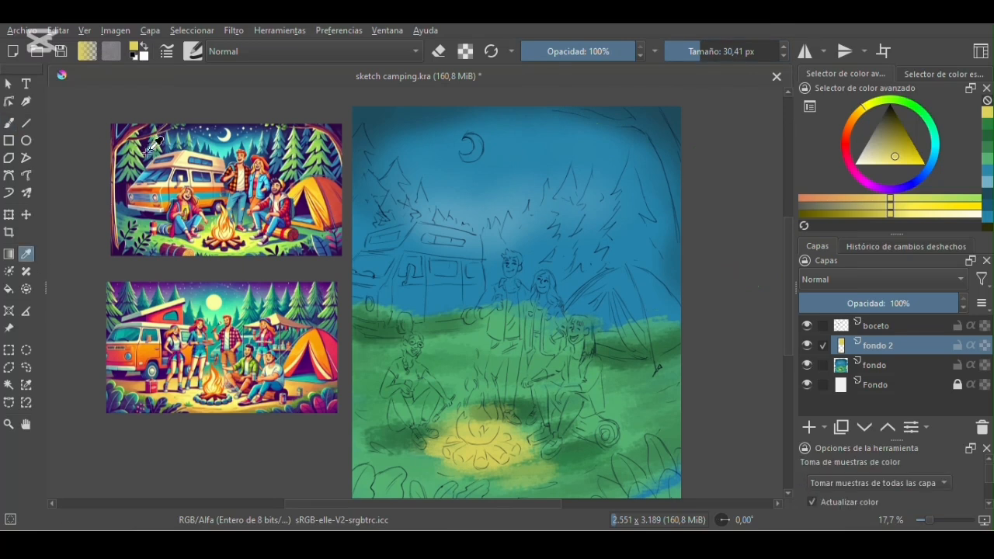
{"action": "left_click", "coordinate": [144, 148]}
{"action": "left_click", "coordinate": [9, 124]}
{"action": "left_click", "coordinate": [708, 52]}
{"action": "left_click_drag", "start_coordinate": [354, 144], "coordinate": [360, 131]}
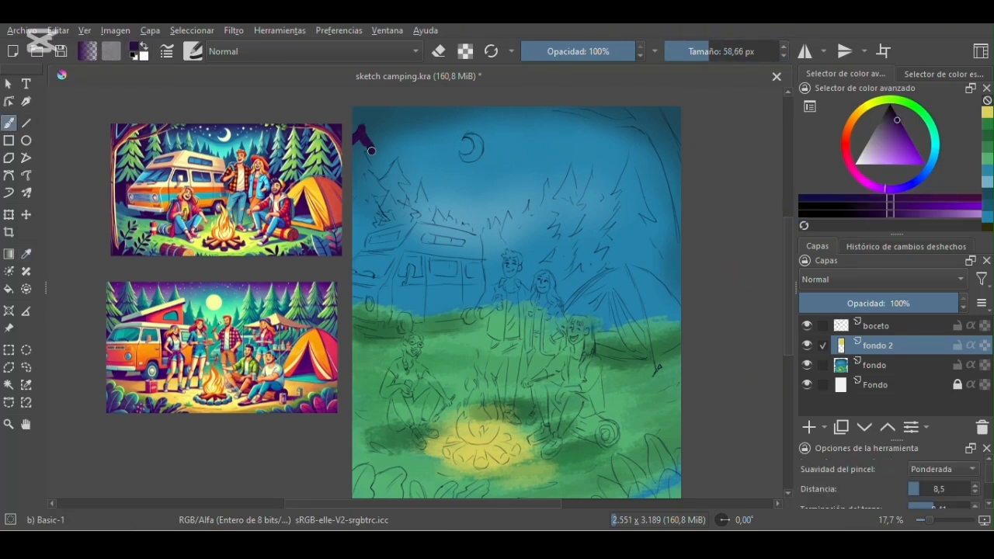
{"action": "mouse_move", "coordinate": [403, 180]}
{"action": "left_mouse_down"}
{"action": "mouse_move", "coordinate": [416, 217]}
{"action": "mouse_move", "coordinate": [463, 227]}
{"action": "mouse_move", "coordinate": [581, 196]}
{"action": "mouse_move", "coordinate": [620, 164]}
{"action": "mouse_move", "coordinate": [642, 194]}
{"action": "mouse_move", "coordinate": [679, 322]}
{"action": "mouse_move", "coordinate": [647, 358]}
{"action": "mouse_move", "coordinate": [594, 352]}
{"action": "left_mouse_up"}
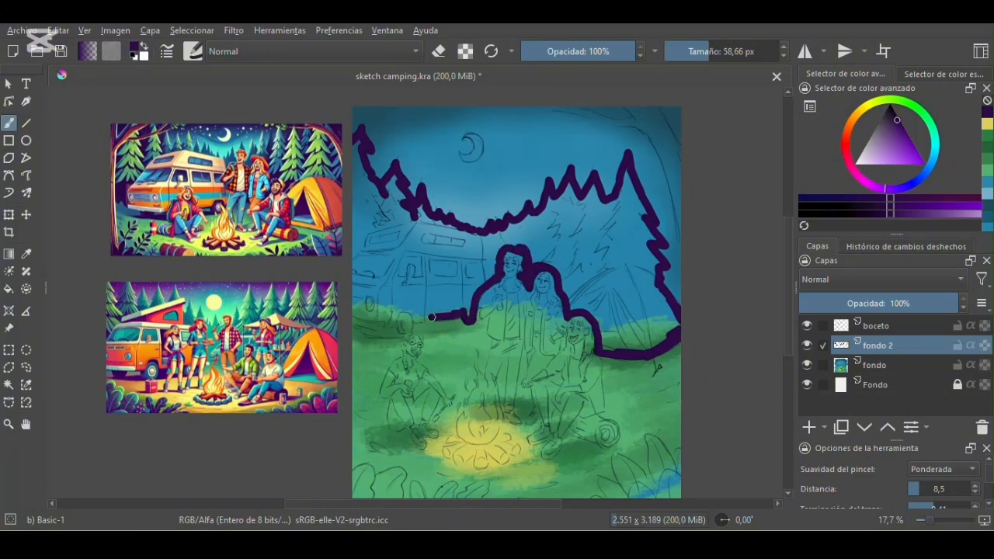
{"action": "left_click_drag", "start_coordinate": [410, 321], "coordinate": [400, 332]}
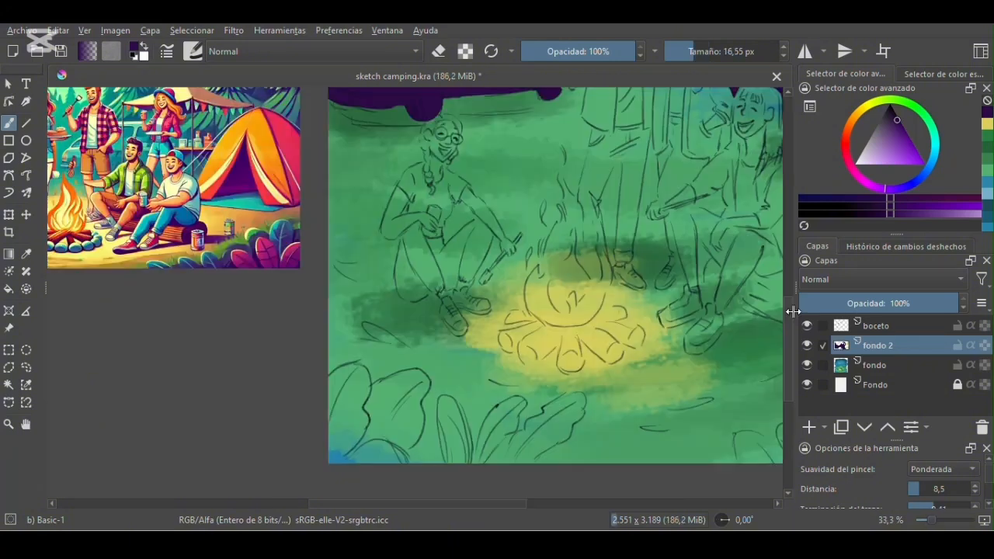
- Paint the foreground leaves in the canvas's lower left corner dark purple with the brush at 23.56 px
{"action": "left_click_drag", "start_coordinate": [789, 315], "coordinate": [790, 332]}
{"action": "left_click", "coordinate": [697, 52]}
{"action": "mouse_move", "coordinate": [331, 310]}
{"action": "left_mouse_down"}
{"action": "mouse_move", "coordinate": [357, 299]}
{"action": "mouse_move", "coordinate": [369, 316]}
{"action": "mouse_move", "coordinate": [427, 306]}
{"action": "mouse_move", "coordinate": [404, 386]}
{"action": "left_mouse_up"}
{"action": "mouse_move", "coordinate": [363, 322]}
{"action": "left_mouse_down"}
{"action": "mouse_move", "coordinate": [338, 306]}
{"action": "mouse_move", "coordinate": [357, 310]}
{"action": "mouse_move", "coordinate": [323, 368]}
{"action": "mouse_move", "coordinate": [336, 380]}
{"action": "mouse_move", "coordinate": [352, 367]}
{"action": "mouse_move", "coordinate": [353, 332]}
{"action": "left_mouse_up"}
{"action": "mouse_move", "coordinate": [383, 402]}
{"action": "left_mouse_down"}
{"action": "mouse_move", "coordinate": [389, 379]}
{"action": "mouse_move", "coordinate": [373, 332]}
{"action": "mouse_move", "coordinate": [399, 310]}
{"action": "mouse_move", "coordinate": [416, 328]}
{"action": "mouse_move", "coordinate": [419, 314]}
{"action": "mouse_move", "coordinate": [409, 367]}
{"action": "mouse_move", "coordinate": [388, 354]}
{"action": "left_mouse_up"}
{"action": "mouse_move", "coordinate": [443, 395]}
{"action": "left_mouse_down"}
{"action": "mouse_move", "coordinate": [440, 349]}
{"action": "mouse_move", "coordinate": [454, 336]}
{"action": "mouse_move", "coordinate": [453, 371]}
{"action": "left_mouse_up"}
{"action": "mouse_move", "coordinate": [471, 396]}
{"action": "left_mouse_down"}
{"action": "mouse_move", "coordinate": [505, 332]}
{"action": "mouse_move", "coordinate": [514, 364]}
{"action": "mouse_move", "coordinate": [584, 332]}
{"action": "mouse_move", "coordinate": [574, 357]}
{"action": "mouse_move", "coordinate": [525, 398]}
{"action": "left_mouse_up"}
{"action": "mouse_move", "coordinate": [509, 377]}
{"action": "left_mouse_down"}
{"action": "mouse_move", "coordinate": [521, 335]}
{"action": "mouse_move", "coordinate": [477, 396]}
{"action": "mouse_move", "coordinate": [514, 343]}
{"action": "left_mouse_up"}
{"action": "left_click_drag", "start_coordinate": [511, 383], "coordinate": [552, 375]}
{"action": "mouse_move", "coordinate": [579, 339]}
{"action": "left_mouse_down"}
{"action": "mouse_move", "coordinate": [547, 343]}
{"action": "mouse_move", "coordinate": [520, 381]}
{"action": "mouse_move", "coordinate": [562, 364]}
{"action": "mouse_move", "coordinate": [538, 375]}
{"action": "mouse_move", "coordinate": [565, 339]}
{"action": "left_mouse_up"}
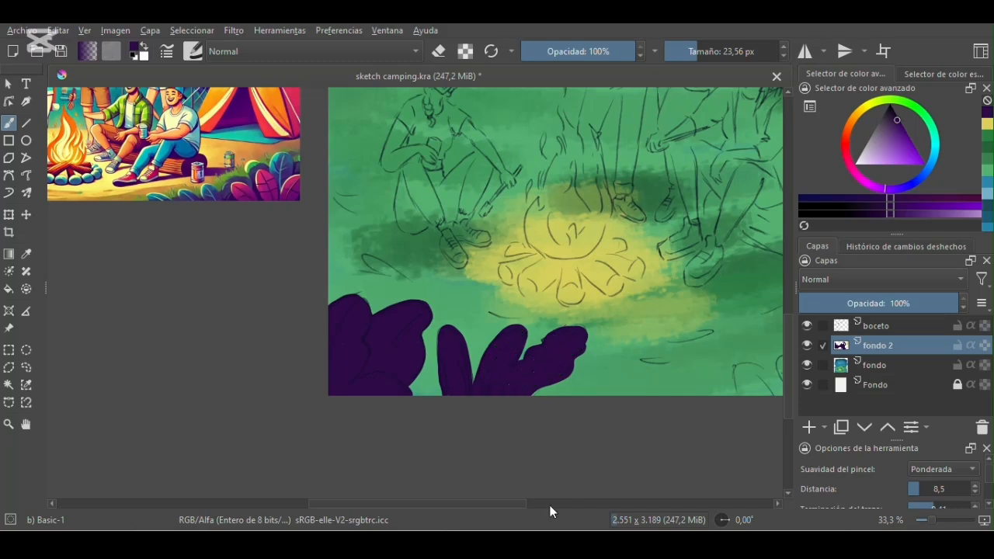
- Outline the foreground leaves in the canvas's lower right corner in dark purple and fill them with the brush at 70.97 px
{"action": "left_click_drag", "start_coordinate": [512, 504], "coordinate": [610, 504]}
{"action": "mouse_move", "coordinate": [417, 363]}
{"action": "left_mouse_down"}
{"action": "mouse_move", "coordinate": [477, 363]}
{"action": "mouse_move", "coordinate": [470, 319]}
{"action": "mouse_move", "coordinate": [491, 295]}
{"action": "mouse_move", "coordinate": [549, 308]}
{"action": "mouse_move", "coordinate": [566, 324]}
{"action": "mouse_move", "coordinate": [566, 238]}
{"action": "mouse_move", "coordinate": [622, 269]}
{"action": "left_mouse_up"}
{"action": "left_click", "coordinate": [711, 53]}
{"action": "mouse_move", "coordinate": [447, 379]}
{"action": "left_mouse_down"}
{"action": "mouse_move", "coordinate": [488, 362]}
{"action": "mouse_move", "coordinate": [493, 331]}
{"action": "mouse_move", "coordinate": [517, 335]}
{"action": "mouse_move", "coordinate": [501, 288]}
{"action": "mouse_move", "coordinate": [567, 329]}
{"action": "mouse_move", "coordinate": [573, 255]}
{"action": "mouse_move", "coordinate": [622, 279]}
{"action": "mouse_move", "coordinate": [580, 270]}
{"action": "mouse_move", "coordinate": [602, 386]}
{"action": "mouse_move", "coordinate": [558, 334]}
{"action": "mouse_move", "coordinate": [562, 373]}
{"action": "mouse_move", "coordinate": [530, 363]}
{"action": "mouse_move", "coordinate": [548, 396]}
{"action": "mouse_move", "coordinate": [472, 387]}
{"action": "left_mouse_up"}
{"action": "left_click_drag", "start_coordinate": [510, 504], "coordinate": [453, 518]}
{"action": "key", "text": "minus"}
{"action": "key", "text": "minus"}
{"action": "left_click_drag", "start_coordinate": [787, 288], "coordinate": [775, 233]}
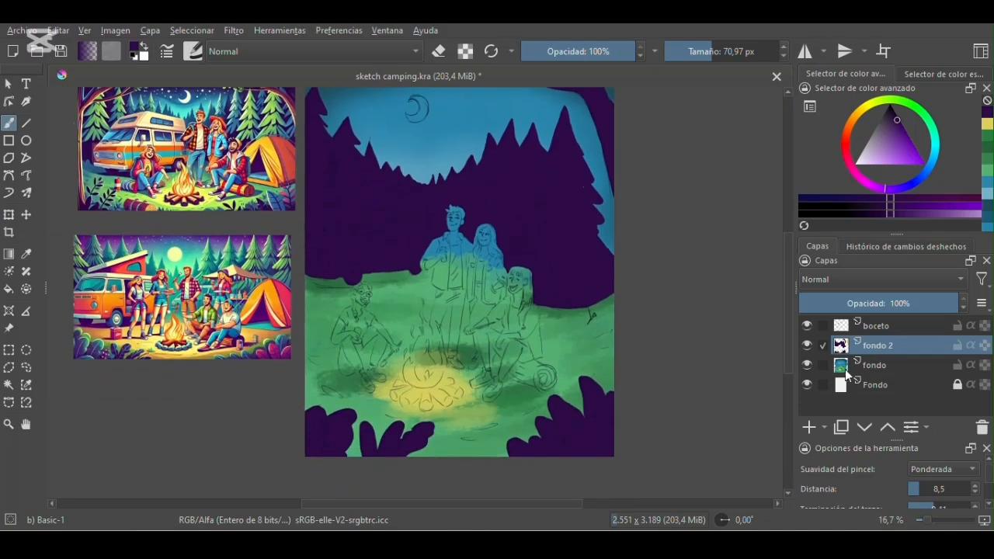
{"action": "left_click_drag", "start_coordinate": [788, 348], "coordinate": [790, 331]}
- On the fondo layer, darken the sky's edges with dark blue and brighten it above the trees using Airbrush Soft at 739.89 px
{"action": "left_click", "coordinate": [876, 362]}
{"action": "left_click", "coordinate": [193, 51]}
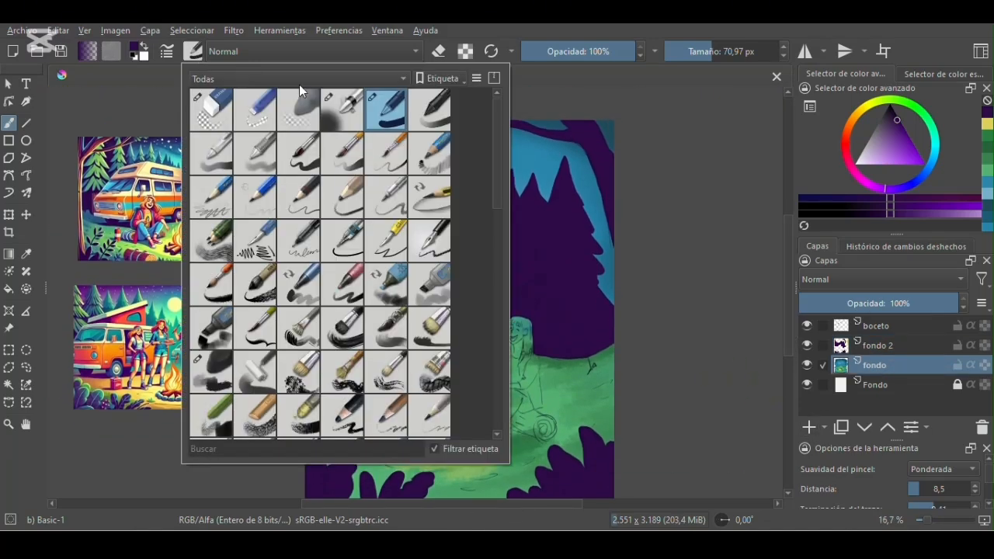
{"action": "left_click", "coordinate": [340, 106]}
{"action": "left_click", "coordinate": [745, 168]}
{"action": "left_click", "coordinate": [26, 254]}
{"action": "left_click", "coordinate": [366, 148]}
{"action": "left_click", "coordinate": [9, 123]}
{"action": "left_click", "coordinate": [894, 125]}
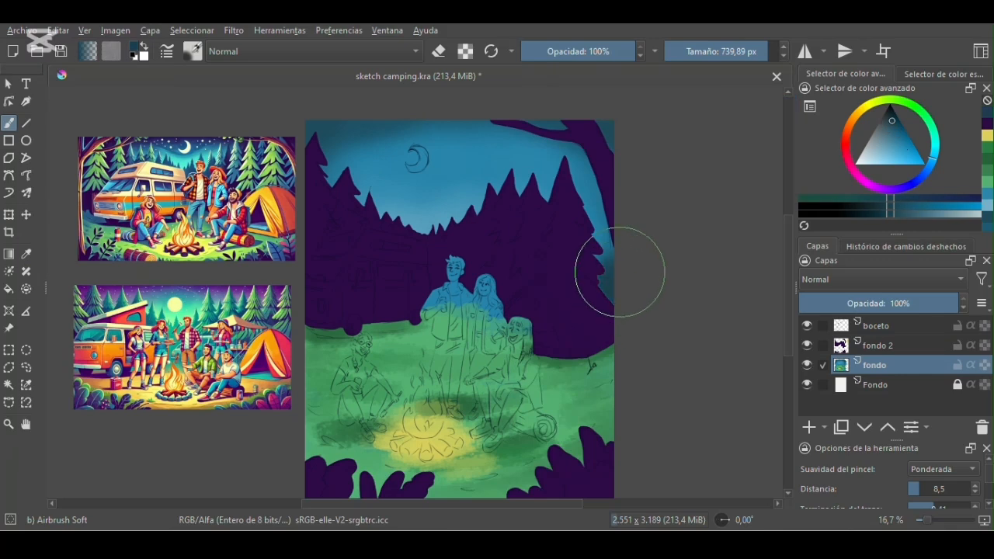
{"action": "left_click", "coordinate": [897, 118]}
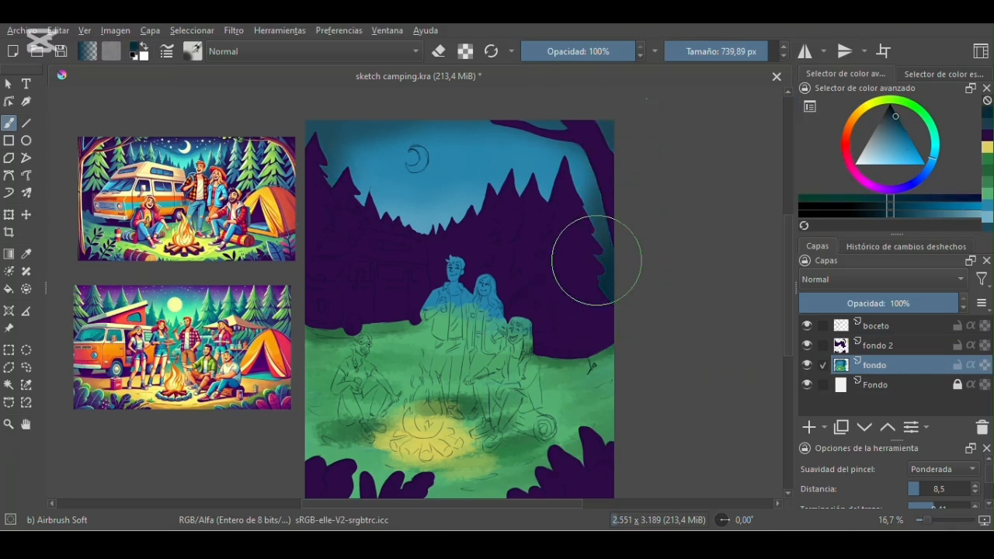
{"action": "mouse_move", "coordinate": [336, 168]}
{"action": "left_mouse_down"}
{"action": "mouse_move", "coordinate": [472, 134]}
{"action": "mouse_move", "coordinate": [438, 130]}
{"action": "mouse_move", "coordinate": [462, 131]}
{"action": "left_mouse_up"}
{"action": "left_click", "coordinate": [389, 206], "text": "ctrl"}
{"action": "mouse_move", "coordinate": [374, 201]}
{"action": "left_mouse_down"}
{"action": "mouse_move", "coordinate": [428, 228]}
{"action": "mouse_move", "coordinate": [542, 185]}
{"action": "mouse_move", "coordinate": [365, 200]}
{"action": "left_mouse_up"}
- Lock the alpha of fondo 2 and paint the leftmost pine in green sampled from the reference, using Marker Details at 67.75 px
{"action": "left_click", "coordinate": [194, 53]}
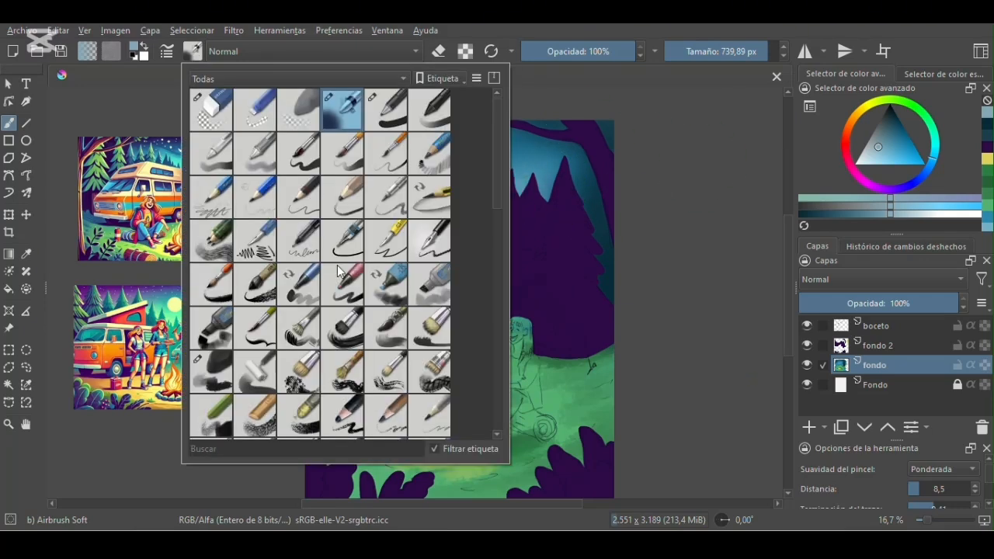
{"action": "left_click", "coordinate": [342, 285]}
{"action": "left_click", "coordinate": [29, 258]}
{"action": "left_click", "coordinate": [105, 176]}
{"action": "left_click", "coordinate": [9, 124]}
{"action": "left_click", "coordinate": [703, 51]}
{"action": "left_click", "coordinate": [913, 346]}
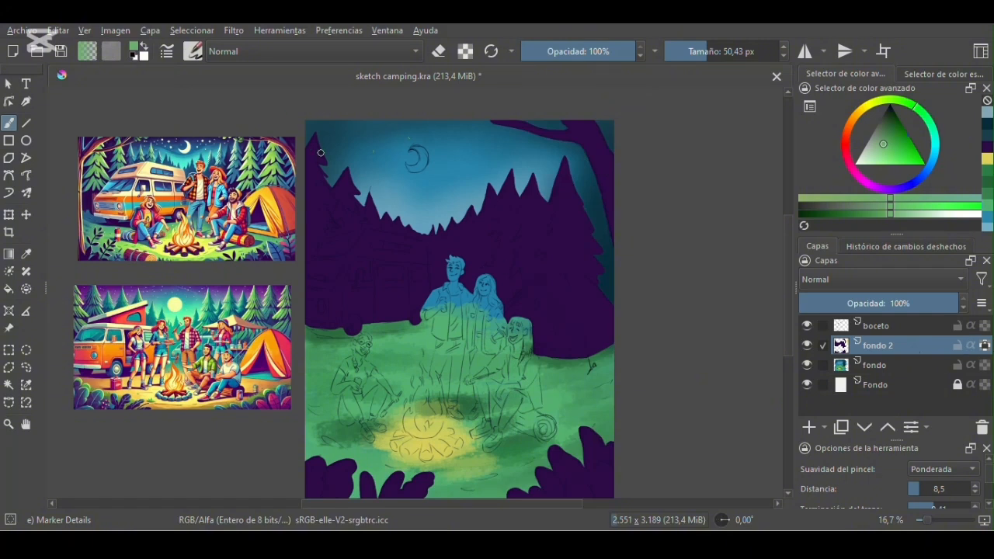
{"action": "key", "text": "ctrl+z"}
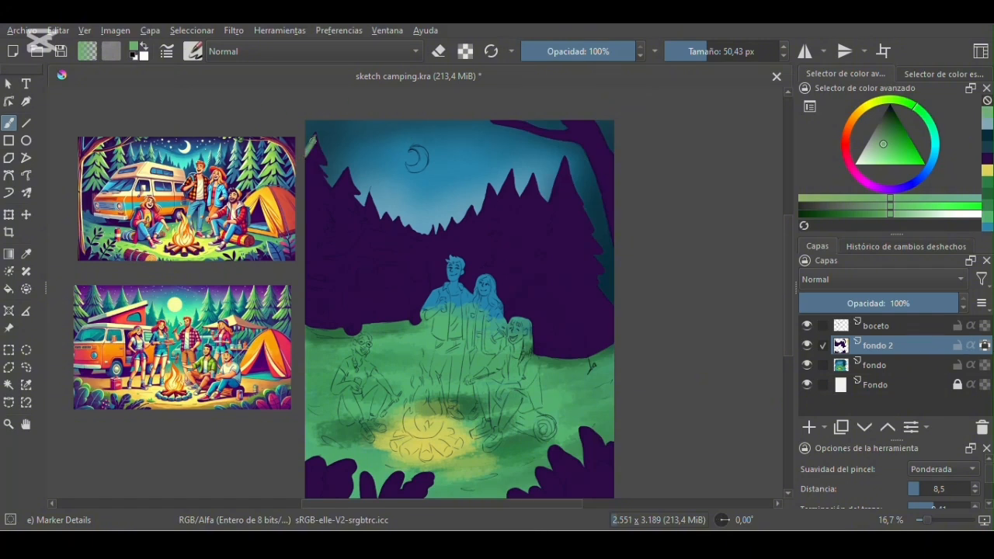
{"action": "left_click", "coordinate": [711, 51]}
{"action": "mouse_move", "coordinate": [328, 198]}
{"action": "left_mouse_down"}
{"action": "mouse_move", "coordinate": [318, 200]}
{"action": "mouse_move", "coordinate": [309, 177]}
{"action": "mouse_move", "coordinate": [325, 178]}
{"action": "left_mouse_up"}
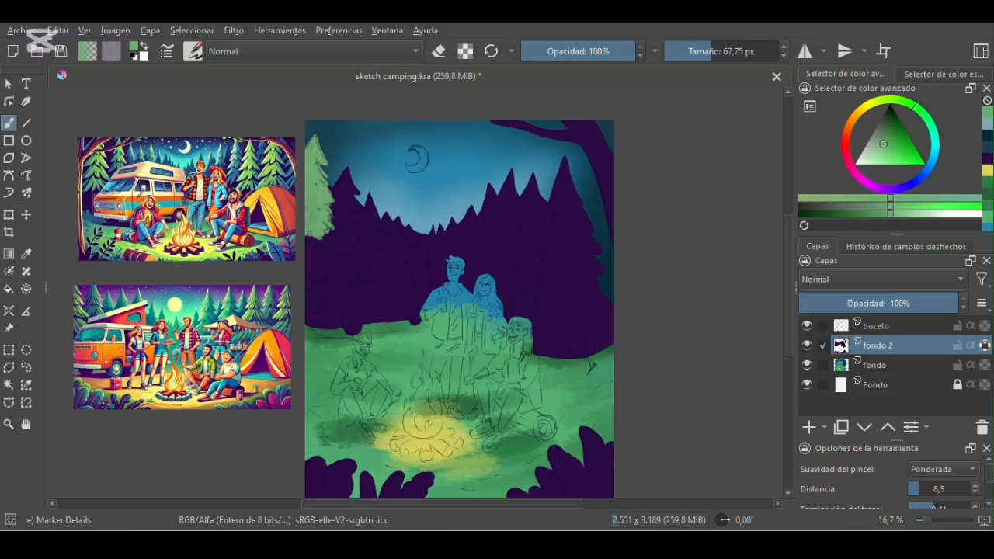
{"action": "key", "text": "ctrl+z"}
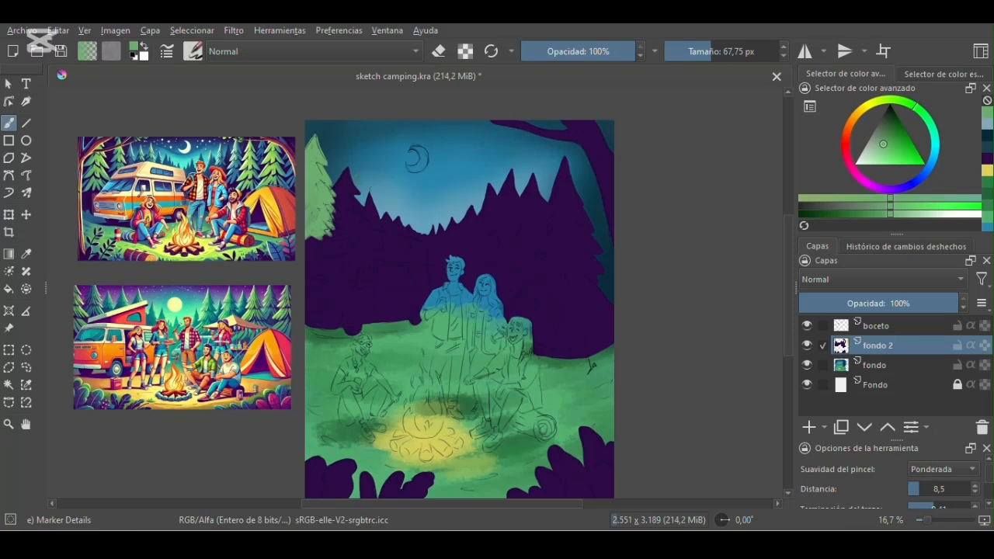
- Paint the second pine on the left and the two large pines behind the tent in the same green
{"action": "left_click_drag", "start_coordinate": [347, 210], "coordinate": [342, 220]}
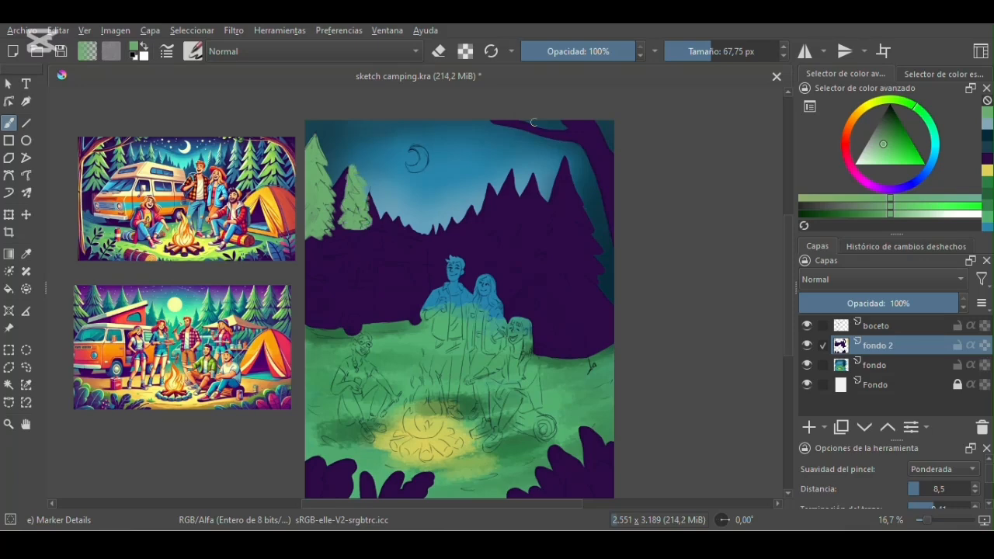
{"action": "mouse_move", "coordinate": [561, 158]}
{"action": "left_mouse_down"}
{"action": "mouse_move", "coordinate": [566, 197]}
{"action": "mouse_move", "coordinate": [542, 237]}
{"action": "mouse_move", "coordinate": [546, 266]}
{"action": "mouse_move", "coordinate": [536, 273]}
{"action": "mouse_move", "coordinate": [589, 274]}
{"action": "mouse_move", "coordinate": [584, 213]}
{"action": "mouse_move", "coordinate": [593, 267]}
{"action": "mouse_move", "coordinate": [563, 260]}
{"action": "mouse_move", "coordinate": [576, 232]}
{"action": "mouse_move", "coordinate": [567, 181]}
{"action": "mouse_move", "coordinate": [557, 191]}
{"action": "mouse_move", "coordinate": [560, 243]}
{"action": "left_mouse_up"}
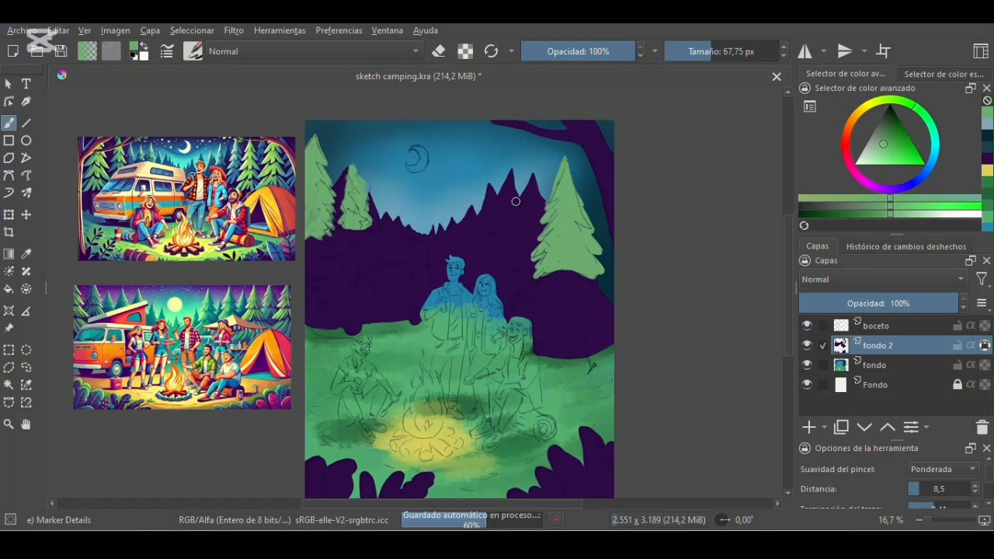
{"action": "mouse_move", "coordinate": [511, 170]}
{"action": "left_mouse_down"}
{"action": "mouse_move", "coordinate": [514, 212]}
{"action": "mouse_move", "coordinate": [483, 233]}
{"action": "mouse_move", "coordinate": [483, 268]}
{"action": "left_mouse_up"}
{"action": "mouse_move", "coordinate": [517, 224]}
{"action": "left_mouse_down"}
{"action": "mouse_move", "coordinate": [529, 280]}
{"action": "mouse_move", "coordinate": [497, 303]}
{"action": "mouse_move", "coordinate": [506, 208]}
{"action": "mouse_move", "coordinate": [516, 235]}
{"action": "left_mouse_up"}
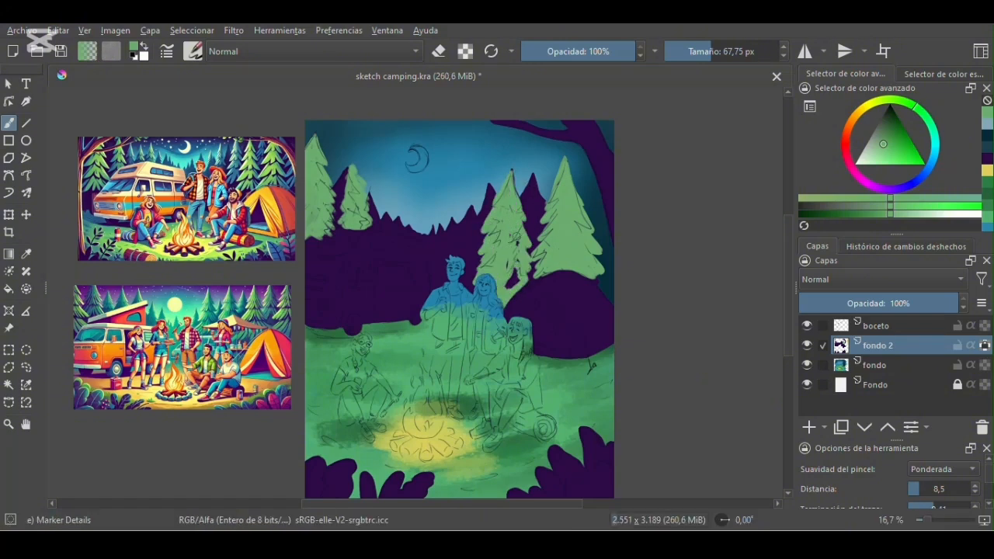
- Sample a teal blue from the reference trees and paint the two more distant pines between the green ones
{"action": "left_click", "coordinate": [27, 253]}
{"action": "left_click", "coordinate": [115, 138]}
{"action": "left_click", "coordinate": [9, 122]}
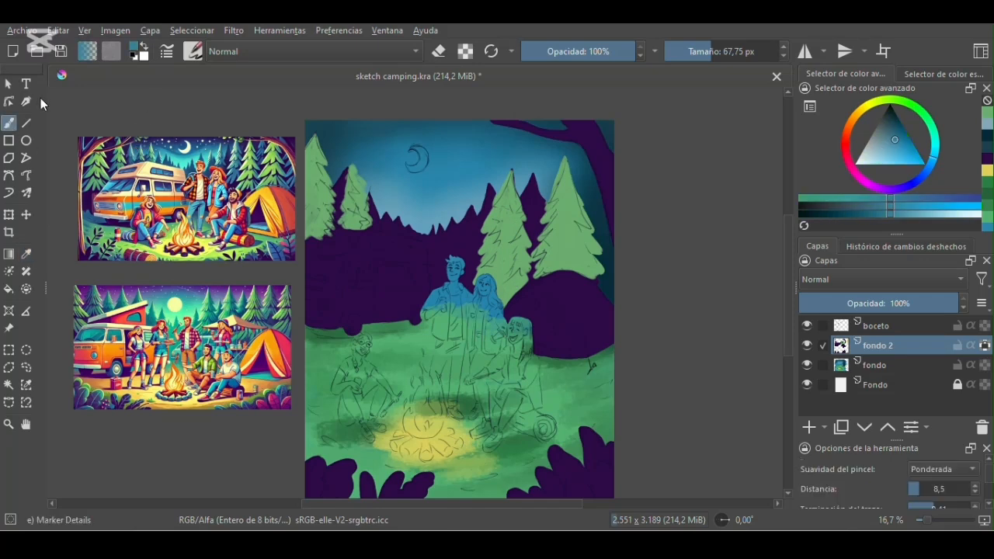
{"action": "left_click_drag", "start_coordinate": [530, 189], "coordinate": [533, 179]}
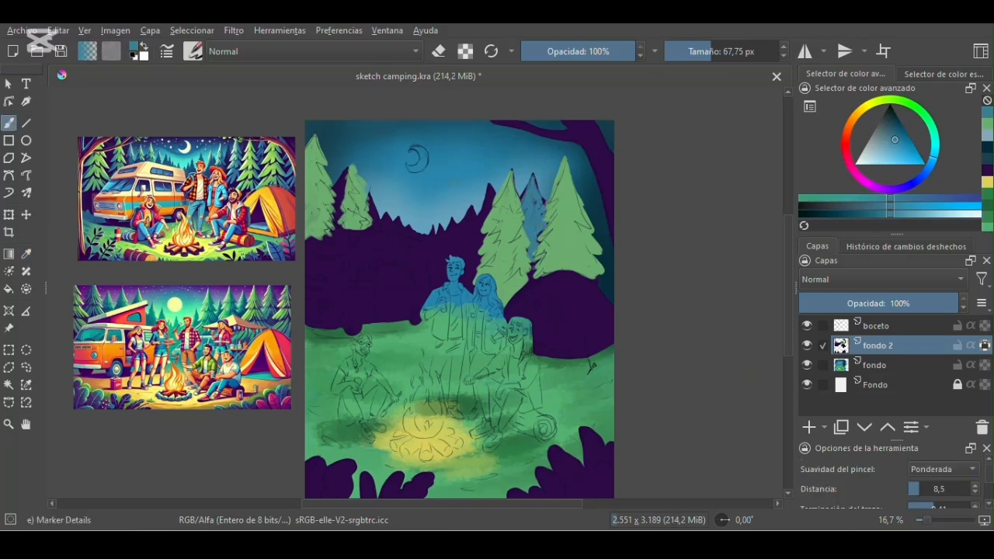
{"action": "left_click_drag", "start_coordinate": [469, 247], "coordinate": [475, 268]}
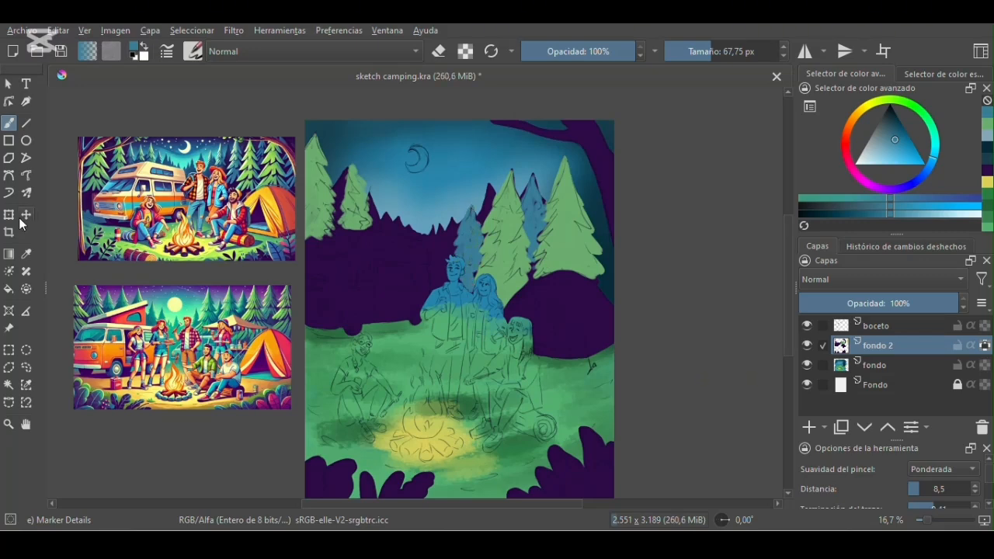
- Sample a darker blue from the reference forest and fill the distant tree line between the van and the pines
{"action": "left_click", "coordinate": [26, 253]}
{"action": "left_click", "coordinate": [116, 145]}
{"action": "left_click", "coordinate": [9, 123]}
{"action": "mouse_move", "coordinate": [431, 237]}
{"action": "left_mouse_down"}
{"action": "mouse_move", "coordinate": [423, 207]}
{"action": "mouse_move", "coordinate": [400, 230]}
{"action": "mouse_move", "coordinate": [433, 266]}
{"action": "mouse_move", "coordinate": [445, 259]}
{"action": "left_mouse_up"}
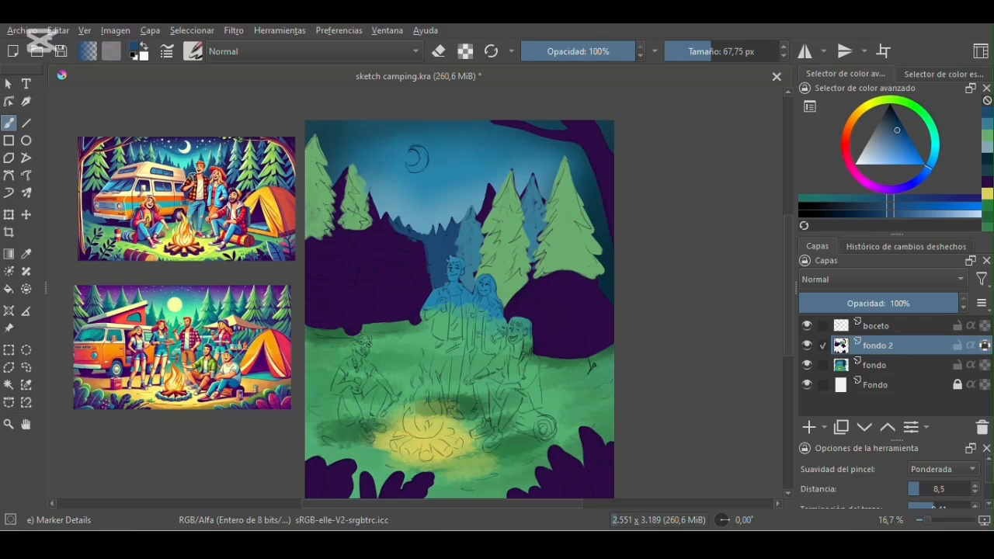
- Resample the pine green from the canvas and extend the branch edges of the front pines
{"action": "left_click", "coordinate": [26, 253]}
{"action": "left_click", "coordinate": [509, 237]}
{"action": "left_click", "coordinate": [10, 123]}
{"action": "left_click_drag", "start_coordinate": [526, 225], "coordinate": [529, 241]}
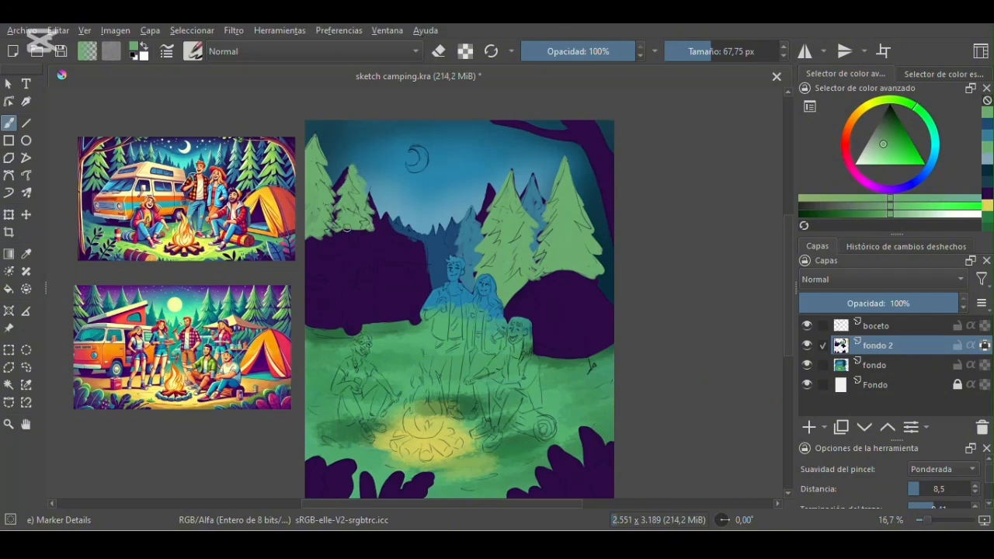
- Paint the leftmost pine's trunk in dark brown derived from a reference sample, with the brush set to 77.73 px
{"action": "left_click", "coordinate": [26, 255]}
{"action": "left_click", "coordinate": [138, 253]}
{"action": "left_click", "coordinate": [898, 128]}
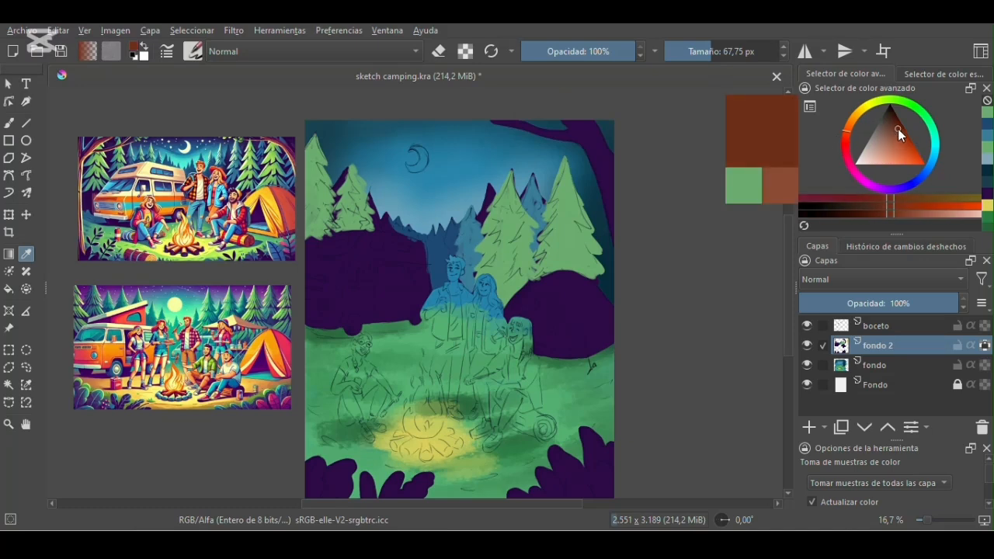
{"action": "left_click", "coordinate": [10, 123]}
{"action": "left_click_drag", "start_coordinate": [312, 239], "coordinate": [311, 247]}
{"action": "left_click", "coordinate": [892, 120]}
{"action": "left_click", "coordinate": [713, 51]}
- Darken the sampled pine green and paint branch shadows across the four green pines
{"action": "left_click", "coordinate": [27, 255]}
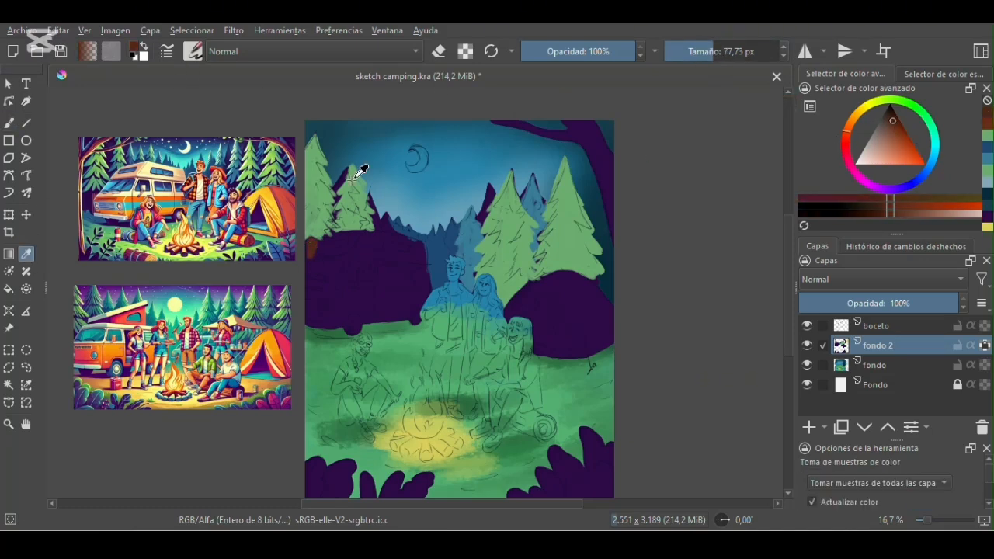
{"action": "left_click", "coordinate": [357, 174]}
{"action": "left_click", "coordinate": [9, 123]}
{"action": "left_click", "coordinate": [890, 125]}
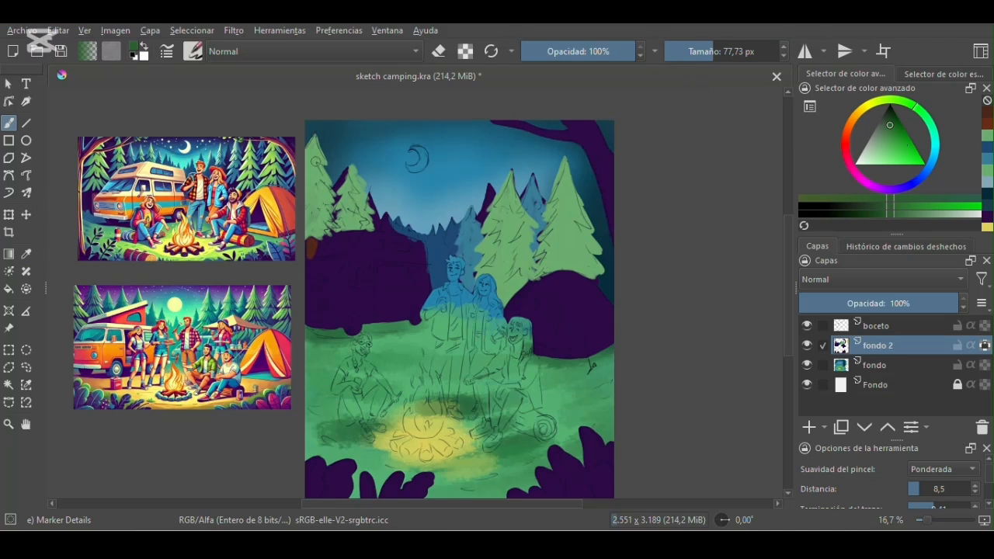
{"action": "left_click", "coordinate": [807, 325]}
{"action": "left_click", "coordinate": [807, 325]}
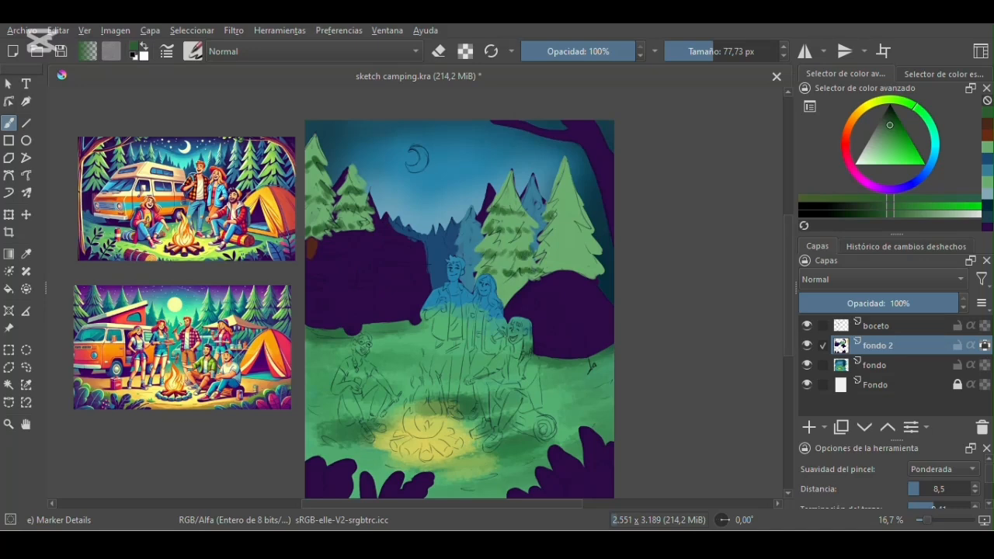
{"action": "left_click_drag", "start_coordinate": [552, 264], "coordinate": [587, 276]}
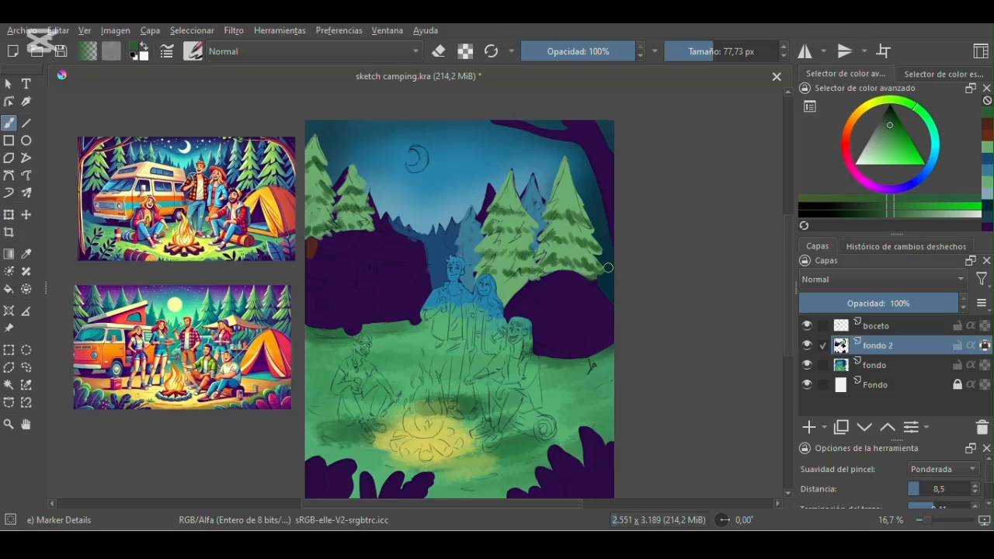
- Sample the distant pines' blue, darken it and shade their branches
{"action": "left_click", "coordinate": [26, 254]}
{"action": "left_click", "coordinate": [474, 231]}
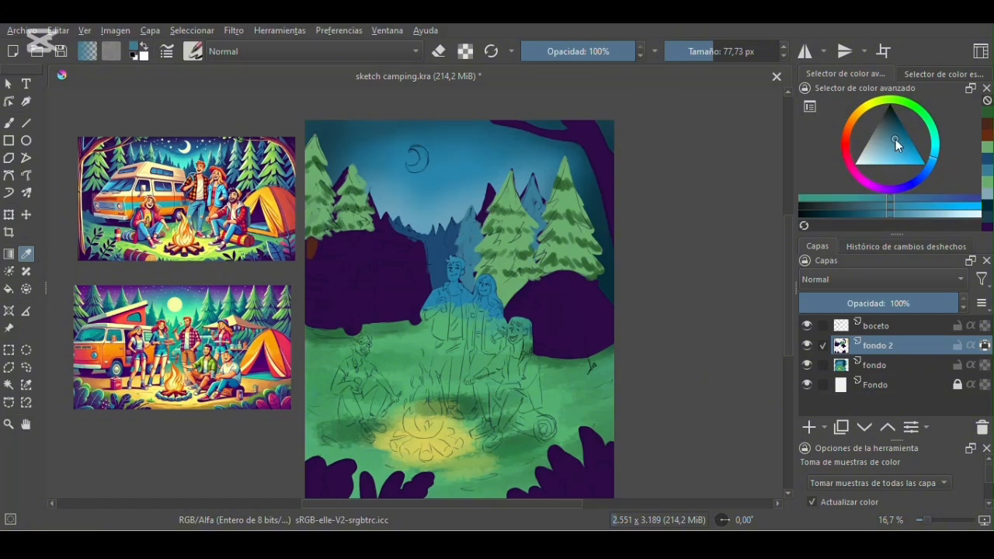
{"action": "left_click", "coordinate": [895, 130]}
{"action": "left_click", "coordinate": [9, 123]}
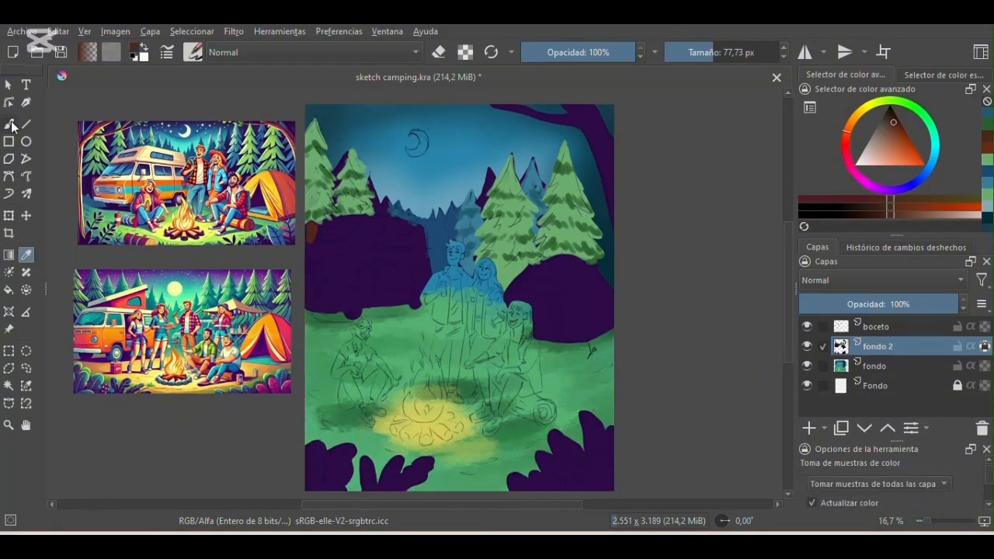
- Paint the overhanging branch and trunk of the foreground tree on the canvas's right edge brown
{"action": "left_click", "coordinate": [9, 122]}
{"action": "mouse_move", "coordinate": [588, 119]}
{"action": "left_mouse_down"}
{"action": "mouse_move", "coordinate": [620, 153]}
{"action": "mouse_move", "coordinate": [508, 101]}
{"action": "left_mouse_up"}
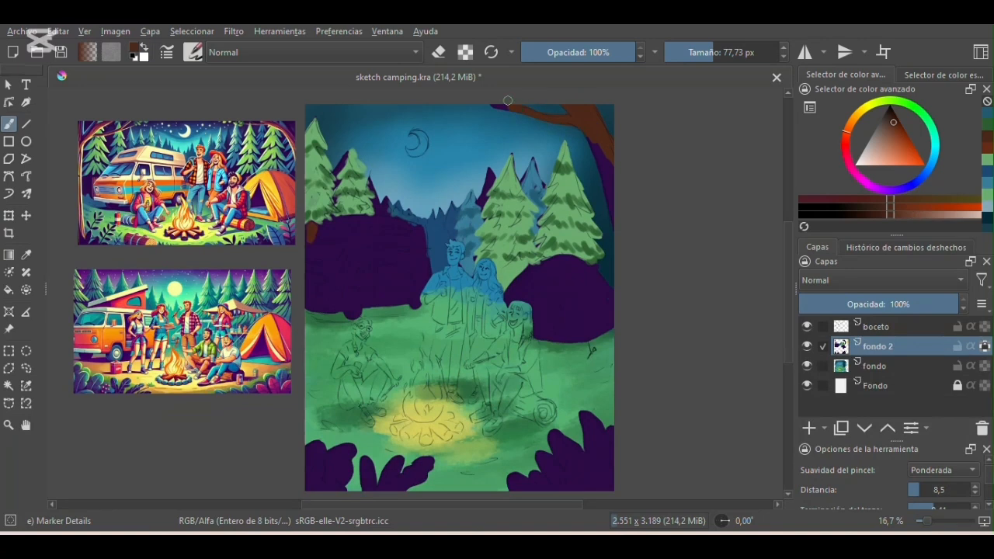
{"action": "left_click_drag", "start_coordinate": [600, 139], "coordinate": [622, 214]}
- Shade the foreground tree's trunk and branch with progressively darker browns using the brush at 122.64 px
{"action": "left_click", "coordinate": [892, 118]}
{"action": "left_click_drag", "start_coordinate": [607, 144], "coordinate": [629, 144], "text": "shift"}
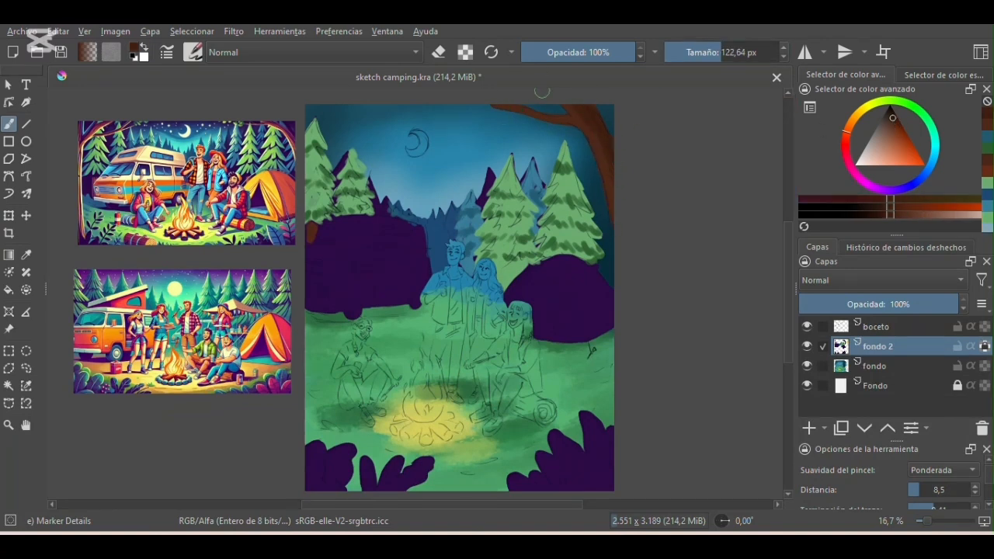
{"action": "left_click", "coordinate": [892, 114]}
{"action": "left_click_drag", "start_coordinate": [593, 111], "coordinate": [605, 164]}
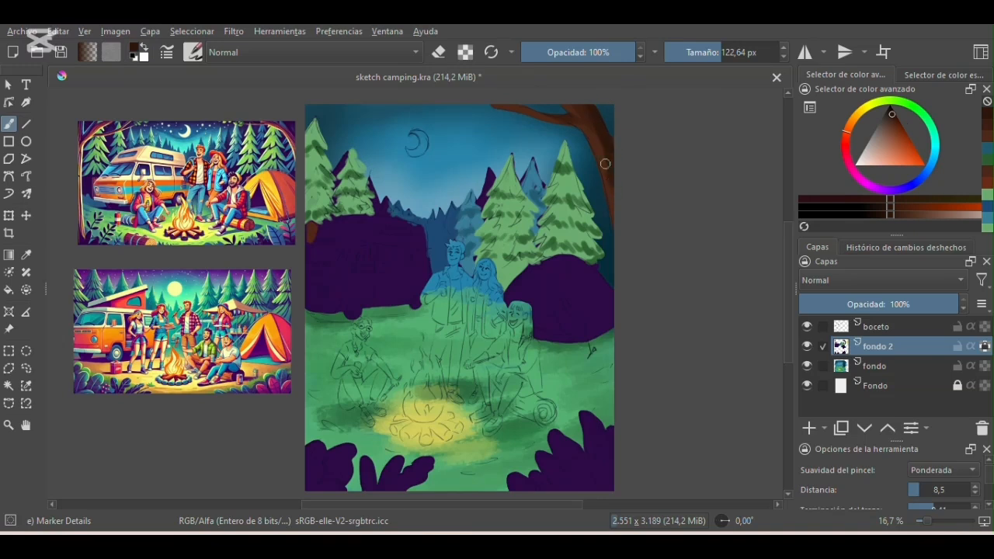
- Draw near-black brown bark lines on the foreground tree's trunk with the Pencil-4 Soft brush at 32.31 px
{"action": "left_click", "coordinate": [194, 52]}
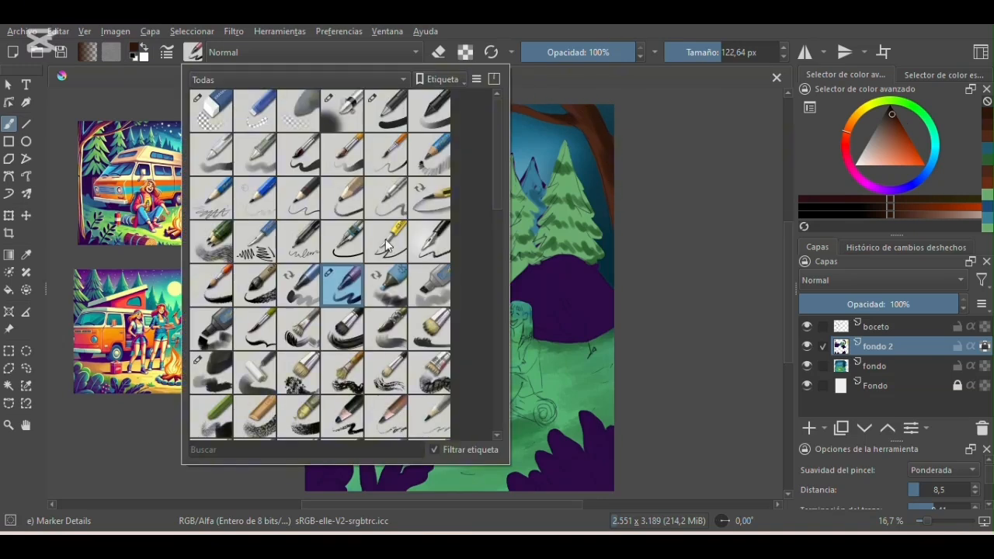
{"action": "left_click", "coordinate": [341, 285]}
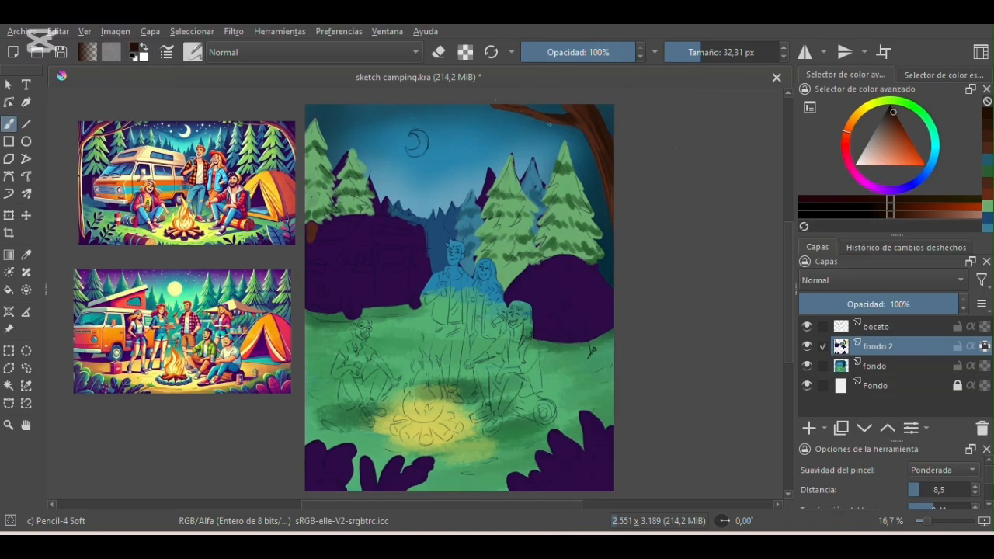
{"action": "left_click", "coordinate": [890, 110]}
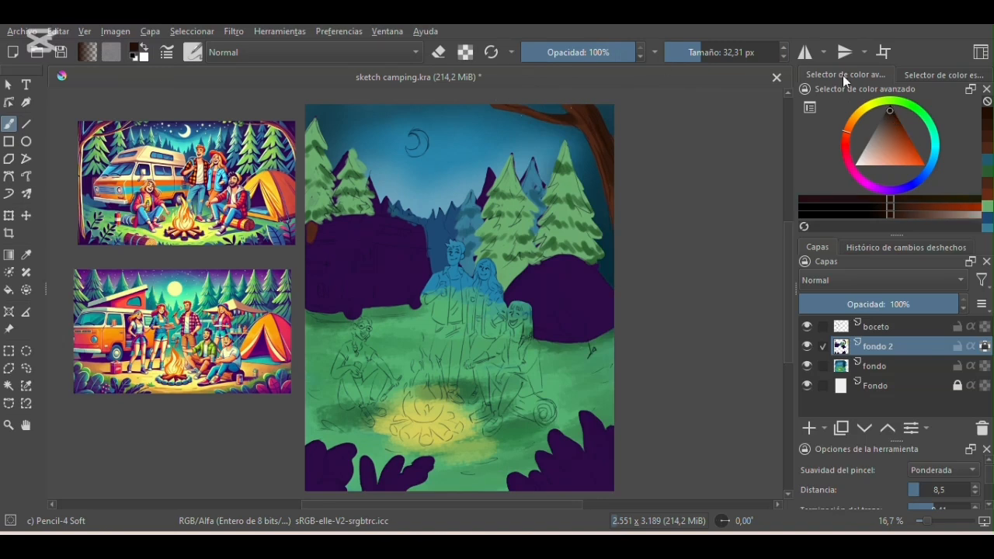
{"action": "key", "text": "plus"}
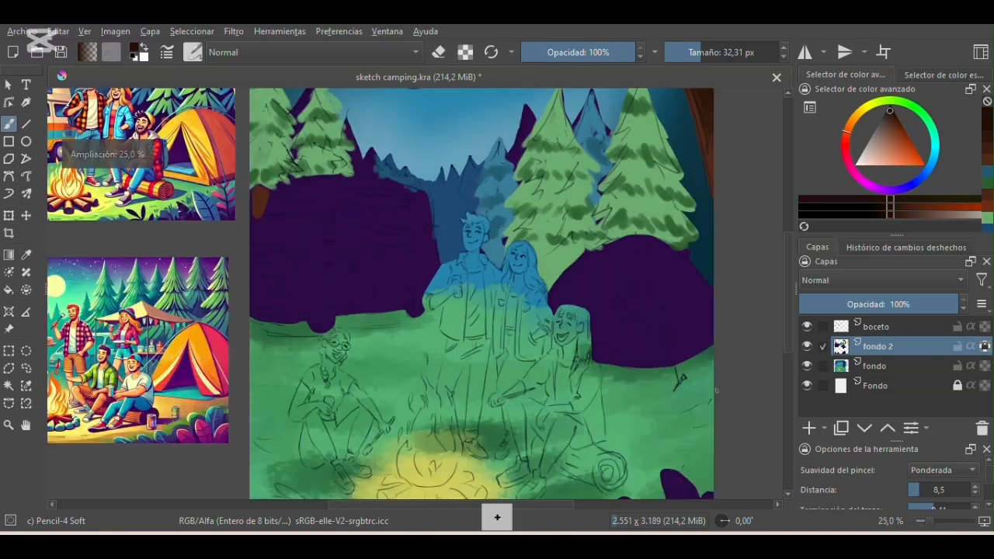
{"action": "left_click_drag", "start_coordinate": [452, 505], "coordinate": [525, 505]}
{"action": "left_click_drag", "start_coordinate": [787, 238], "coordinate": [788, 193]}
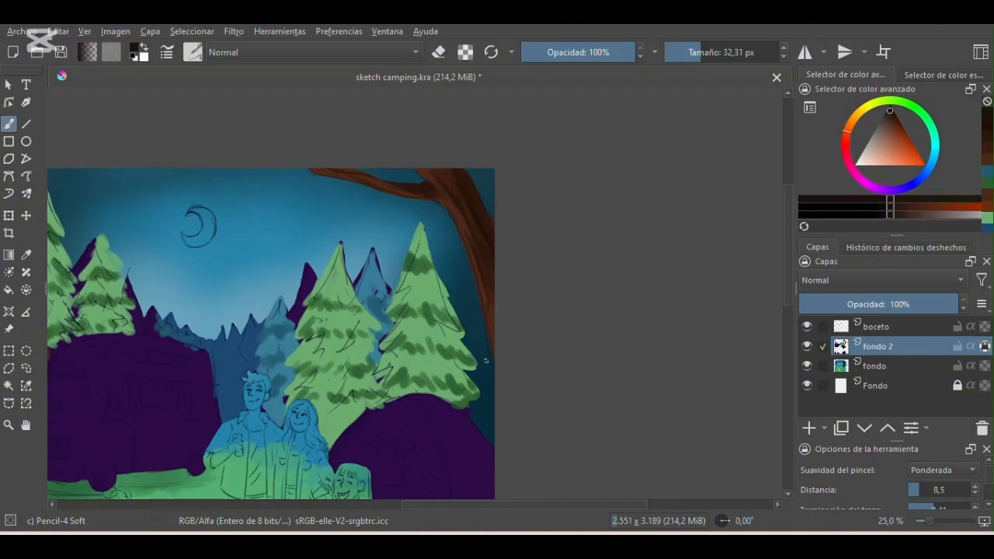
- Lighten the brown and paint highlight streaks along the foreground tree's trunk and overhanging branch
{"action": "left_click", "coordinate": [457, 216], "text": "ctrl"}
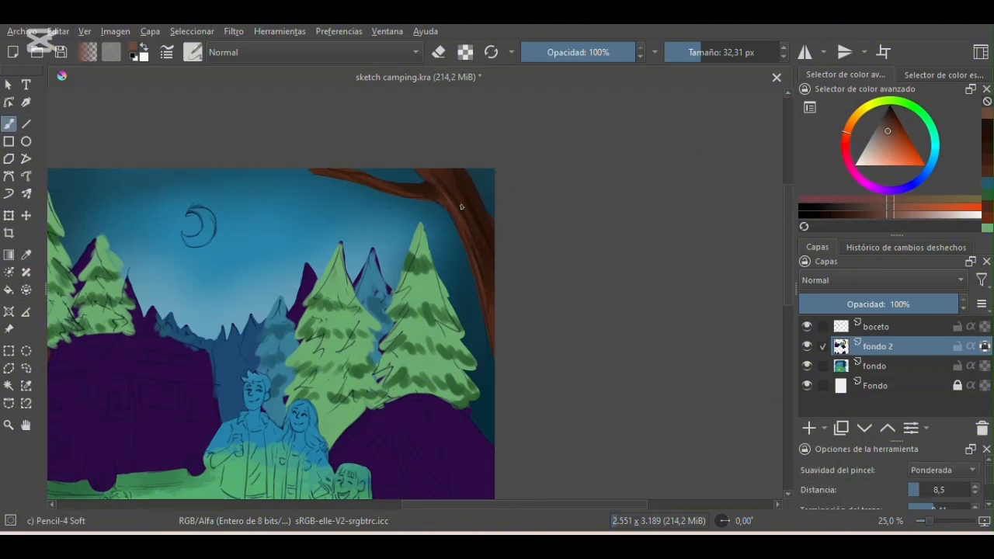
{"action": "mouse_move", "coordinate": [525, 505]}
{"action": "left_mouse_down"}
{"action": "mouse_move", "coordinate": [364, 505]}
{"action": "mouse_move", "coordinate": [503, 505]}
{"action": "left_mouse_up"}
{"action": "left_click", "coordinate": [879, 145]}
{"action": "left_click", "coordinate": [712, 51]}
{"action": "left_click_drag", "start_coordinate": [514, 208], "coordinate": [558, 347]}
{"action": "left_click_drag", "start_coordinate": [552, 334], "coordinate": [541, 289]}
{"action": "left_click_drag", "start_coordinate": [408, 173], "coordinate": [474, 201]}
- Shade the small pine trunk at the canvas's left edge with darkened brown at 70.97 px
{"action": "key", "text": "minus"}
{"action": "key", "text": "minus"}
{"action": "left_click_drag", "start_coordinate": [444, 505], "coordinate": [370, 511]}
{"action": "key", "text": "minus"}
{"action": "key", "text": "ctrl+c"}
{"action": "key", "text": "plus"}
{"action": "key", "text": "plus"}
{"action": "key", "text": "plus"}
{"action": "key", "text": "plus"}
{"action": "left_click", "coordinate": [335, 327], "text": "ctrl"}
{"action": "mouse_move", "coordinate": [365, 361]}
{"action": "left_mouse_down"}
{"action": "mouse_move", "coordinate": [368, 381]}
{"action": "mouse_move", "coordinate": [370, 367]}
{"action": "left_mouse_up"}
{"action": "left_click", "coordinate": [894, 121]}
{"action": "left_click", "coordinate": [893, 116]}
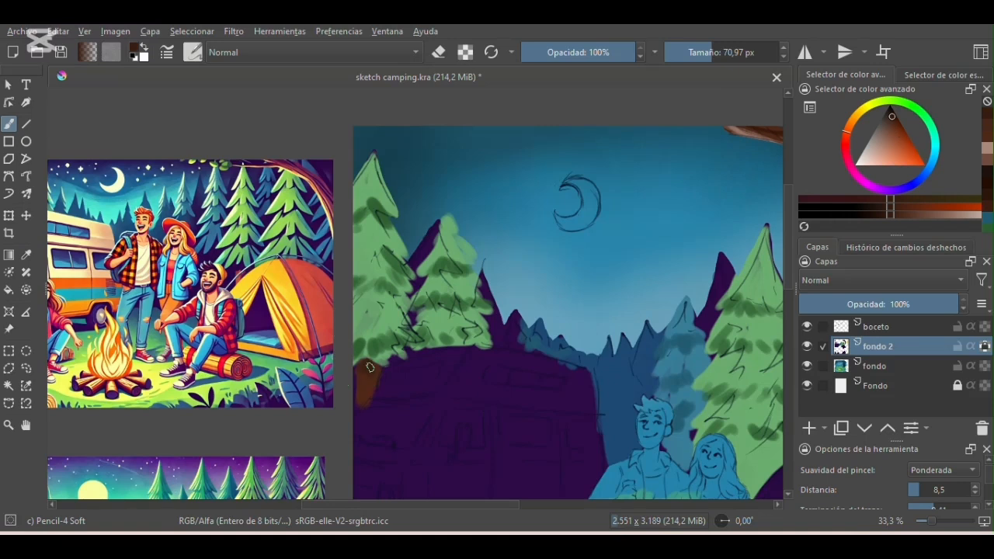
- Deepen the small left trunk's shading with near-black brown, using brush sizes of 10.17 and 84.90 px
{"action": "left_click", "coordinate": [696, 51]}
{"action": "left_click", "coordinate": [889, 114]}
{"action": "left_click", "coordinate": [685, 52]}
{"action": "left_click", "coordinate": [689, 50]}
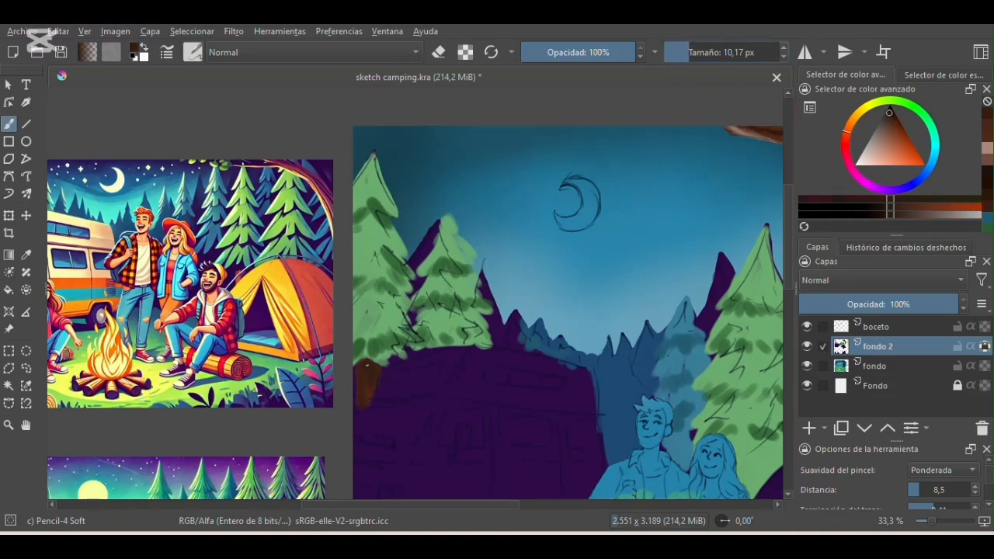
{"action": "left_click", "coordinate": [892, 109]}
{"action": "left_click", "coordinate": [703, 52]}
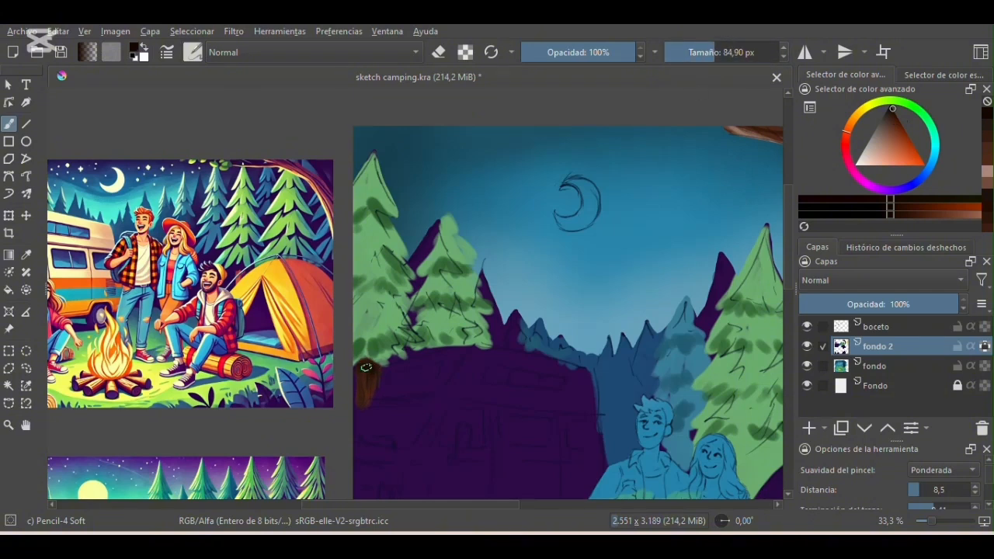
{"action": "key", "text": "minus"}
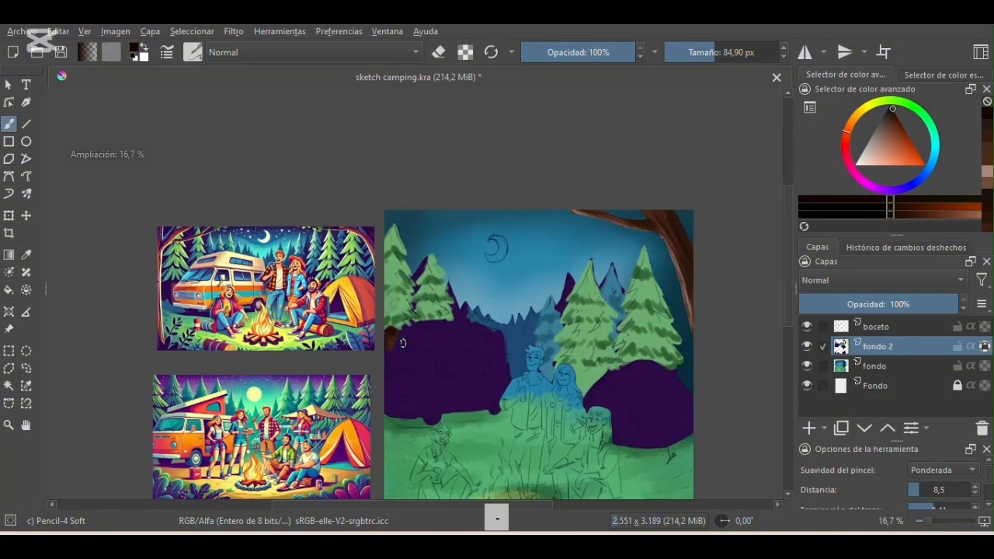
- Hide the boceto layer and choose the Dry Bristles brush
{"action": "left_click_drag", "start_coordinate": [473, 506], "coordinate": [488, 514]}
{"action": "left_click", "coordinate": [804, 328]}
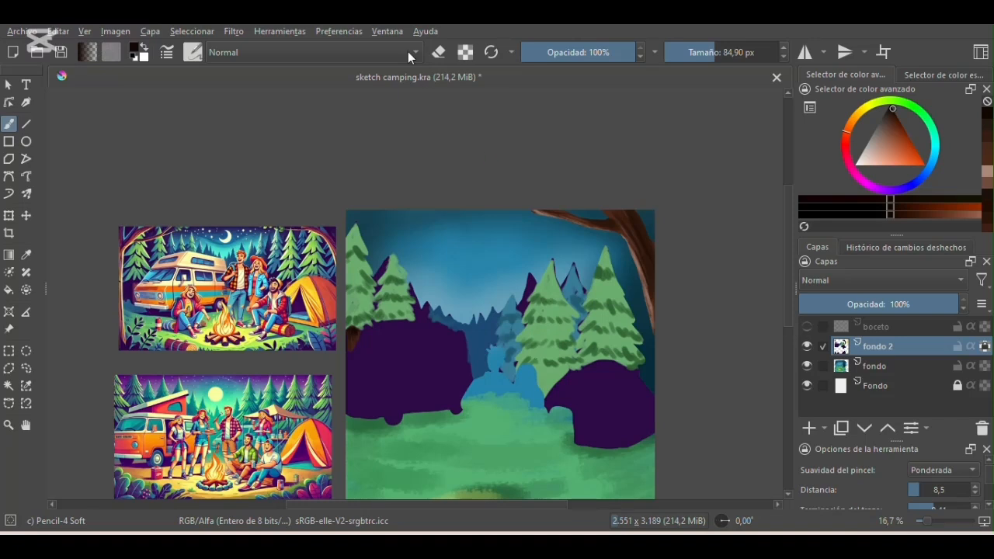
{"action": "left_click", "coordinate": [193, 52]}
{"action": "mouse_move", "coordinate": [503, 191]}
{"action": "left_mouse_down"}
{"action": "mouse_move", "coordinate": [518, 366]}
{"action": "mouse_move", "coordinate": [511, 424]}
{"action": "mouse_move", "coordinate": [505, 207]}
{"action": "left_mouse_up"}
{"action": "left_click", "coordinate": [310, 292]}
{"action": "left_click", "coordinate": [560, 136]}
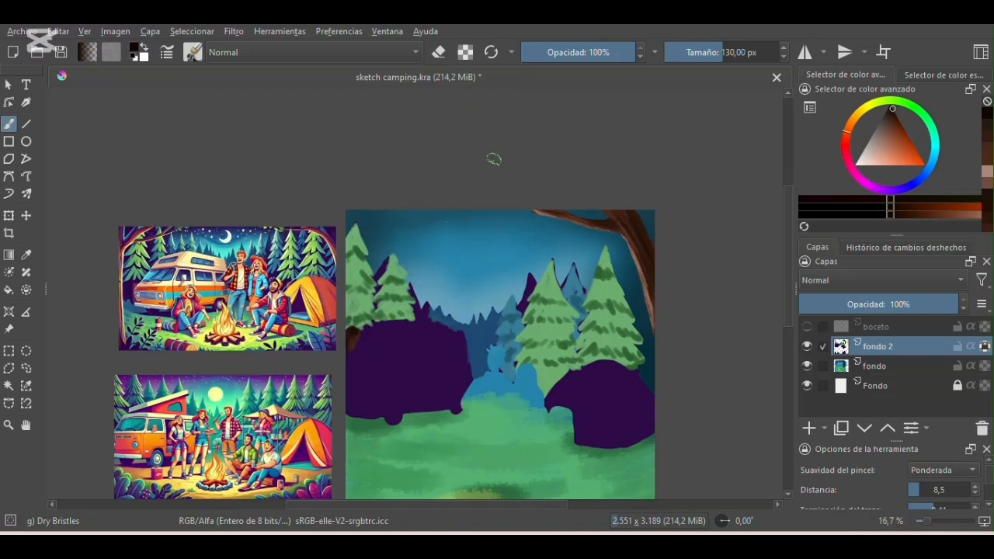
- Turn off fondo 2's alpha lock, sample the pines' dark green and brush textured branch shadows on the two left pines at 84.90 px
{"action": "key", "text": "plus"}
{"action": "key", "text": "plus"}
{"action": "left_click", "coordinate": [986, 348]}
{"action": "left_click", "coordinate": [27, 255]}
{"action": "left_click", "coordinate": [298, 211]}
{"action": "left_click", "coordinate": [10, 123]}
{"action": "left_click", "coordinate": [715, 48]}
{"action": "mouse_move", "coordinate": [285, 211]}
{"action": "left_mouse_down"}
{"action": "mouse_move", "coordinate": [314, 214]}
{"action": "mouse_move", "coordinate": [273, 202]}
{"action": "mouse_move", "coordinate": [267, 289]}
{"action": "mouse_move", "coordinate": [328, 279]}
{"action": "mouse_move", "coordinate": [330, 251]}
{"action": "mouse_move", "coordinate": [292, 266]}
{"action": "mouse_move", "coordinate": [286, 343]}
{"action": "mouse_move", "coordinate": [271, 361]}
{"action": "mouse_move", "coordinate": [339, 343]}
{"action": "mouse_move", "coordinate": [340, 266]}
{"action": "mouse_move", "coordinate": [375, 273]}
{"action": "mouse_move", "coordinate": [343, 299]}
{"action": "mouse_move", "coordinate": [409, 319]}
{"action": "mouse_move", "coordinate": [375, 314]}
{"action": "mouse_move", "coordinate": [355, 341]}
{"action": "mouse_move", "coordinate": [415, 338]}
{"action": "left_mouse_up"}
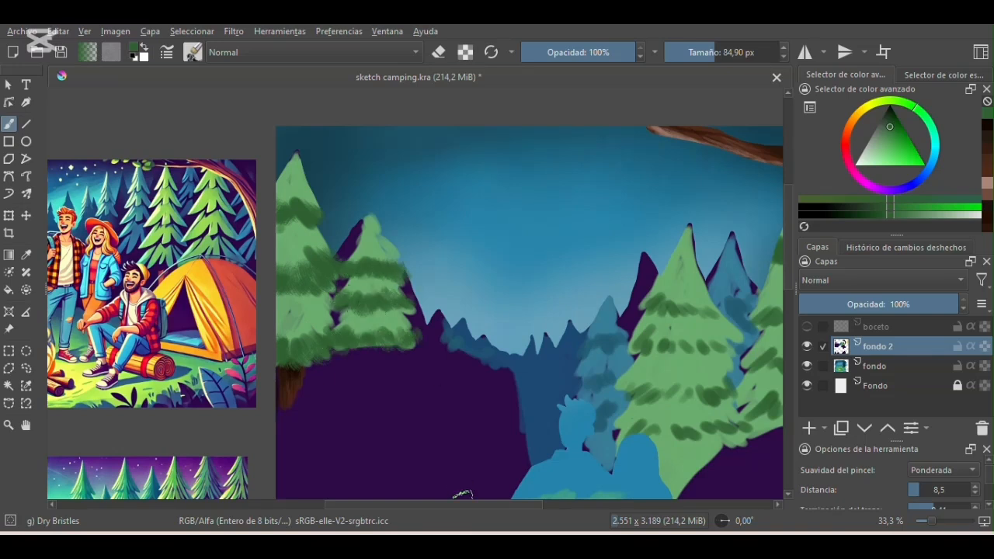
- Brush the same dark green bristle texture over the branch shadows of the two large right pines
{"action": "left_click_drag", "start_coordinate": [469, 505], "coordinate": [525, 514]}
{"action": "left_click_drag", "start_coordinate": [451, 303], "coordinate": [530, 317]}
{"action": "mouse_move", "coordinate": [447, 342]}
{"action": "left_mouse_down"}
{"action": "mouse_move", "coordinate": [516, 342]}
{"action": "mouse_move", "coordinate": [474, 342]}
{"action": "mouse_move", "coordinate": [532, 391]}
{"action": "mouse_move", "coordinate": [469, 423]}
{"action": "mouse_move", "coordinate": [522, 427]}
{"action": "mouse_move", "coordinate": [505, 476]}
{"action": "left_mouse_up"}
{"action": "left_click_drag", "start_coordinate": [566, 250], "coordinate": [627, 258]}
{"action": "left_click_drag", "start_coordinate": [557, 310], "coordinate": [660, 326]}
{"action": "mouse_move", "coordinate": [548, 349]}
{"action": "left_mouse_down"}
{"action": "mouse_move", "coordinate": [567, 365]}
{"action": "mouse_move", "coordinate": [664, 377]}
{"action": "left_mouse_up"}
{"action": "mouse_move", "coordinate": [544, 402]}
{"action": "left_mouse_down"}
{"action": "mouse_move", "coordinate": [605, 419]}
{"action": "mouse_move", "coordinate": [691, 418]}
{"action": "left_mouse_up"}
- Repaint the green pines' tips and edges in light green with the bristle brush at 40.70 px
{"action": "left_click", "coordinate": [93, 152], "text": "ctrl"}
{"action": "left_click_drag", "start_coordinate": [99, 168], "coordinate": [89, 169]}
{"action": "key", "text": "ctrl+z"}
{"action": "key", "text": "ctrl+z"}
{"action": "left_click", "coordinate": [704, 52]}
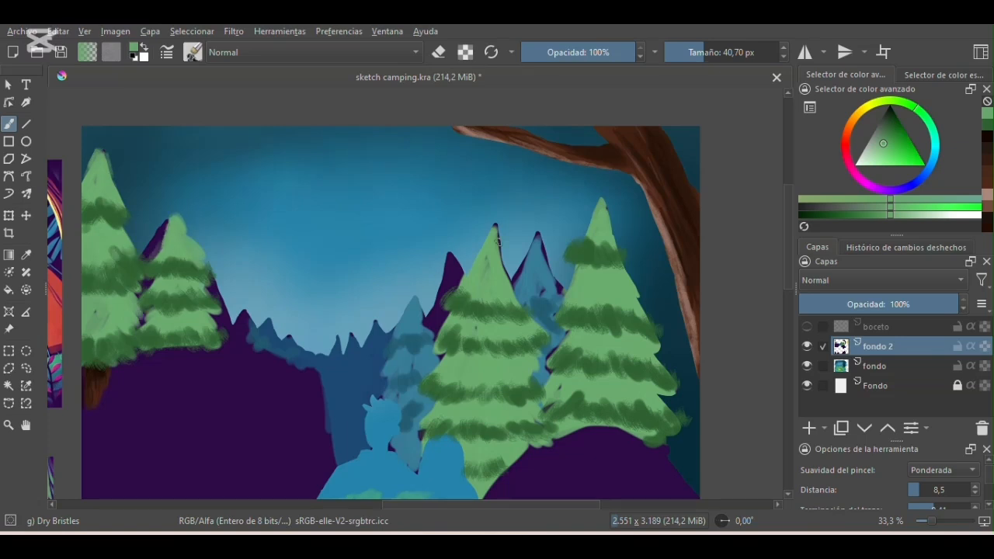
{"action": "left_click_drag", "start_coordinate": [571, 268], "coordinate": [552, 379]}
{"action": "left_click_drag", "start_coordinate": [630, 263], "coordinate": [658, 348]}
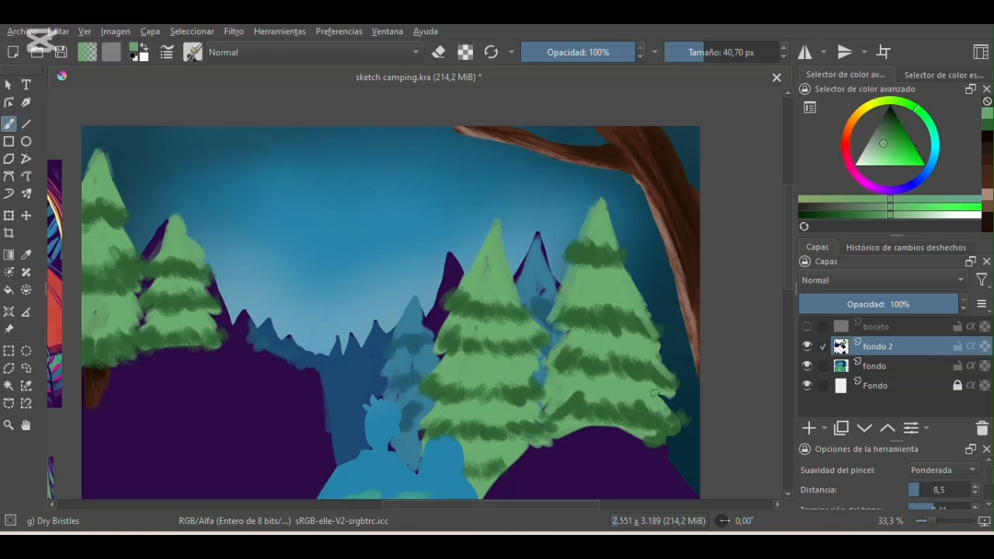
- Sample the blue of the pine between the two large green ones and cover its purple outline
{"action": "key", "text": "p"}
{"action": "left_click", "coordinate": [512, 248]}
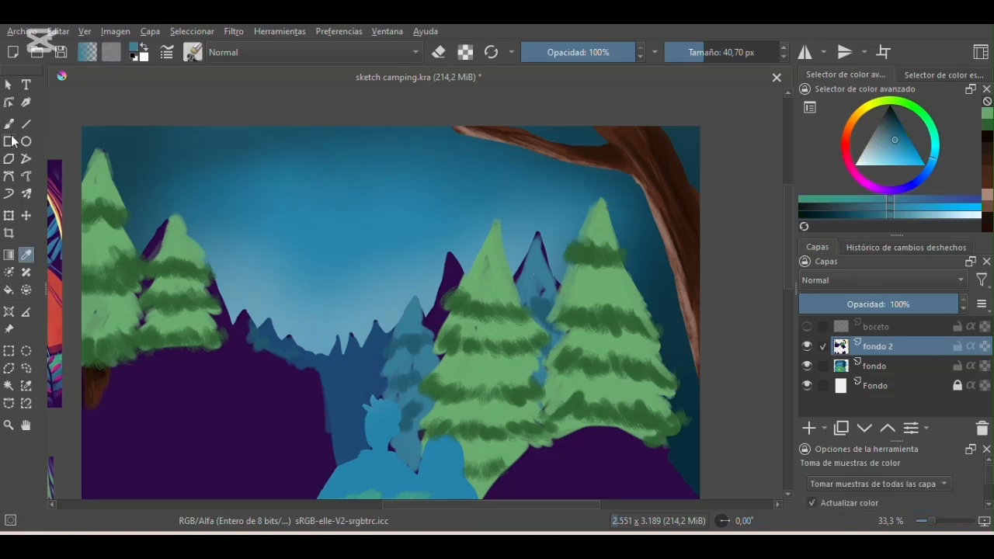
{"action": "key", "text": "b"}
- Sample the dark purple and touch up the edges of the purple trees behind the green pines
{"action": "left_click", "coordinate": [26, 255]}
{"action": "left_click", "coordinate": [163, 380]}
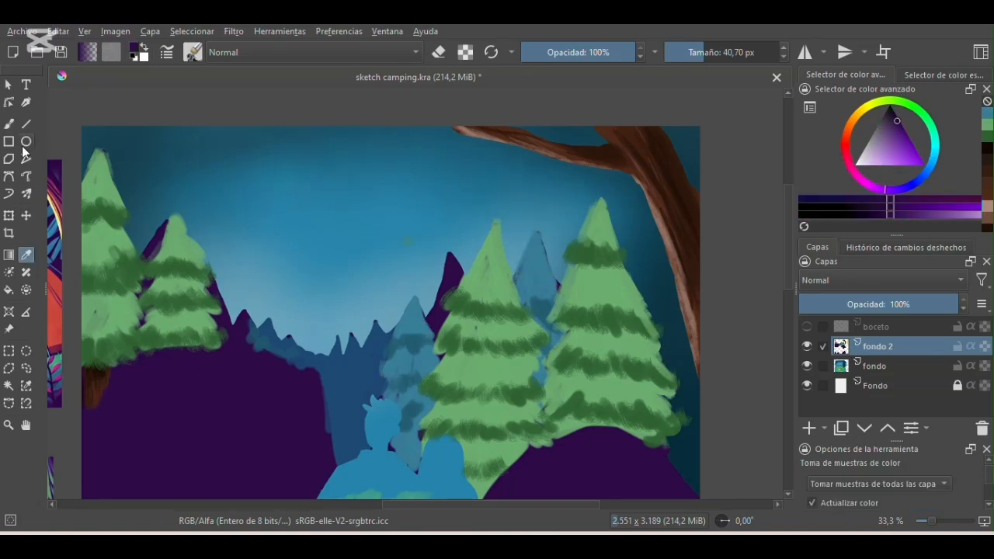
{"action": "left_click", "coordinate": [8, 123]}
{"action": "left_click_drag", "start_coordinate": [165, 219], "coordinate": [151, 236]}
{"action": "left_click_drag", "start_coordinate": [215, 274], "coordinate": [235, 313]}
{"action": "key", "text": "ctrl+z"}
{"action": "key", "text": "ctrl+z"}
{"action": "left_click_drag", "start_coordinate": [449, 254], "coordinate": [434, 307]}
- Sample the distant forest's dark blue and repaint the peaks along its skyline
{"action": "left_click_drag", "start_coordinate": [455, 507], "coordinate": [422, 512]}
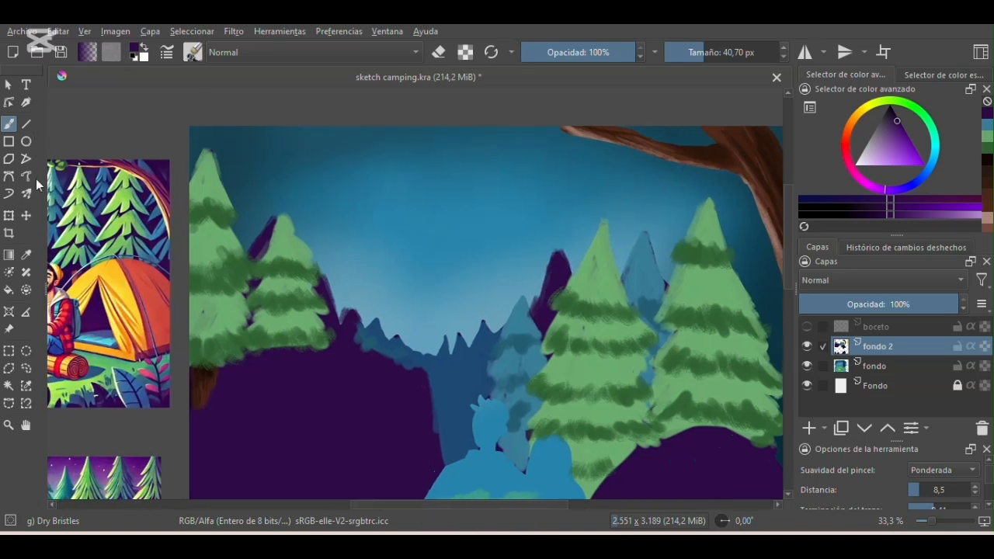
{"action": "left_click", "coordinate": [26, 254]}
{"action": "left_click", "coordinate": [458, 373]}
{"action": "left_click", "coordinate": [8, 123]}
{"action": "left_click_drag", "start_coordinate": [395, 335], "coordinate": [415, 348]}
{"action": "left_click_drag", "start_coordinate": [447, 336], "coordinate": [449, 353]}
{"action": "left_click_drag", "start_coordinate": [491, 329], "coordinate": [495, 320]}
- Make a freehand selection around the distant tree line between the left and right green pines
{"action": "key", "text": "minus"}
{"action": "key", "text": "minus"}
{"action": "left_click_drag", "start_coordinate": [483, 505], "coordinate": [483, 506]}
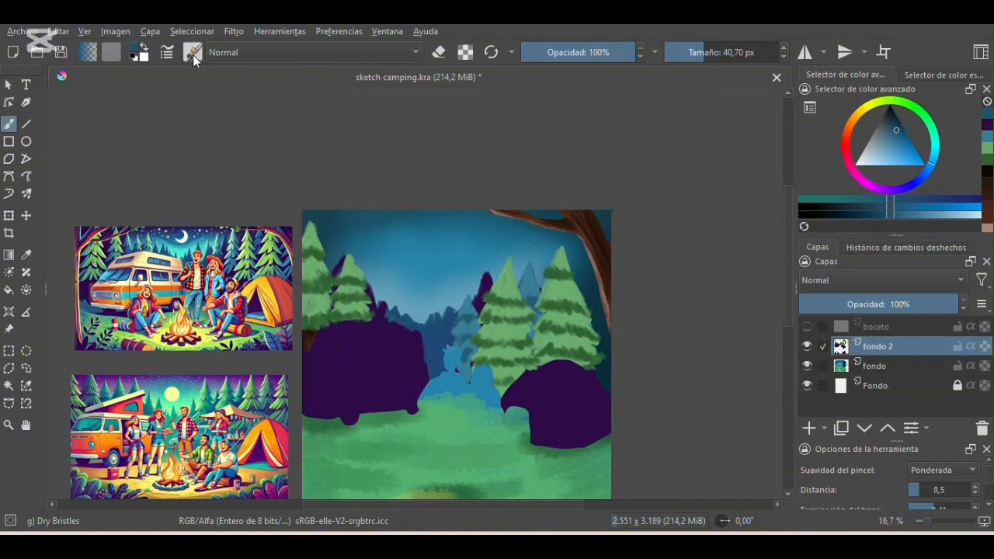
{"action": "left_click", "coordinate": [26, 368]}
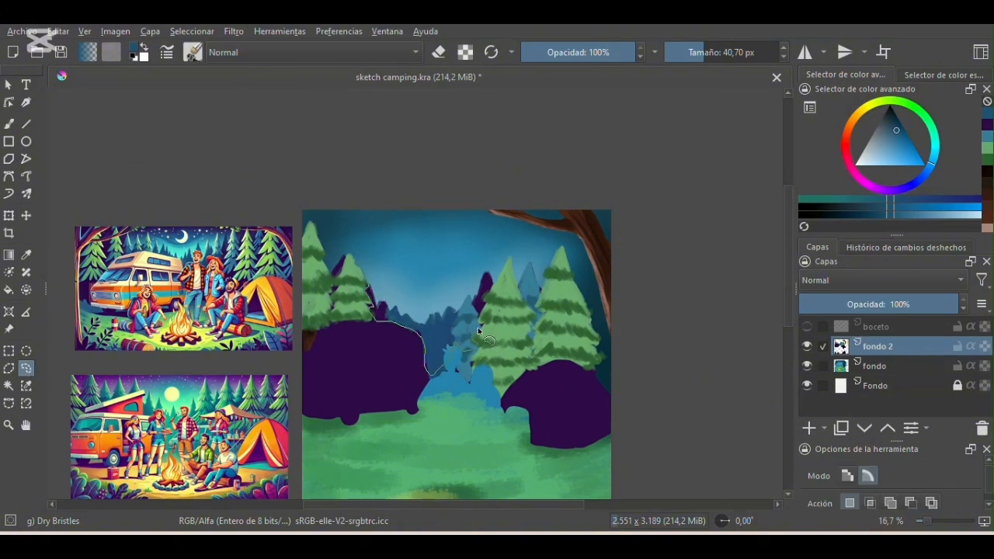
{"action": "left_click_drag", "start_coordinate": [371, 278], "coordinate": [366, 274]}
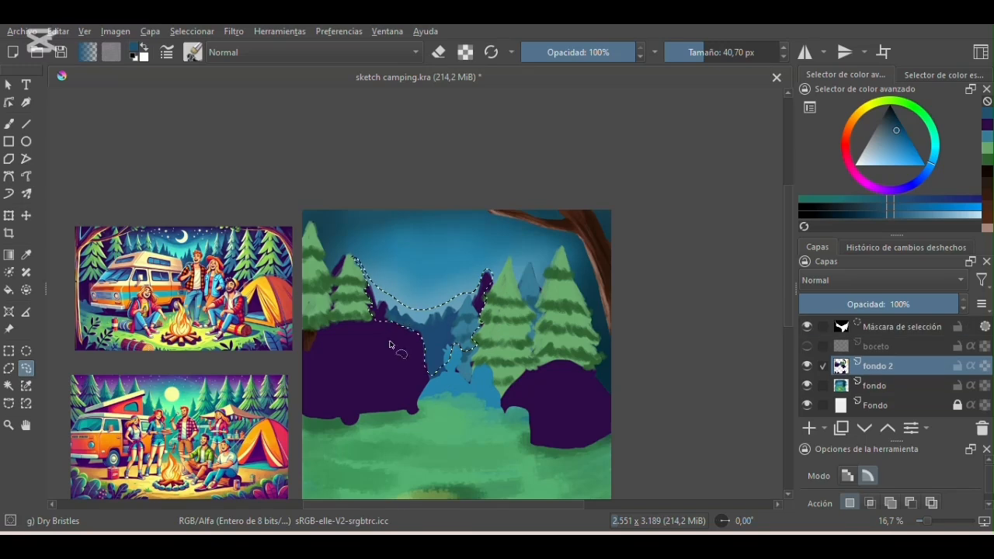
- Blur the selected distant trees with a horizontal and vertical radius of 15, then clear the selection
{"action": "left_click", "coordinate": [234, 31]}
{"action": "mouse_move", "coordinate": [280, 82]}
{"action": "mouse_move", "coordinate": [304, 127]}
{"action": "left_click", "coordinate": [576, 117]}
{"action": "left_click", "coordinate": [681, 199]}
{"action": "mouse_move", "coordinate": [681, 199]}
{"action": "left_mouse_down"}
{"action": "mouse_move", "coordinate": [713, 200]}
{"action": "mouse_move", "coordinate": [667, 198]}
{"action": "mouse_move", "coordinate": [692, 195]}
{"action": "left_mouse_up"}
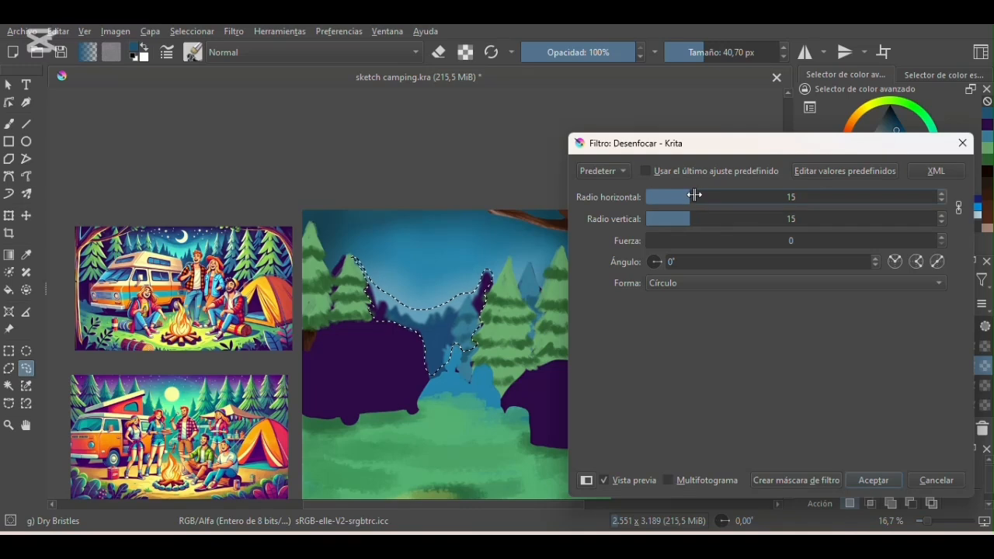
{"action": "left_click", "coordinate": [873, 477]}
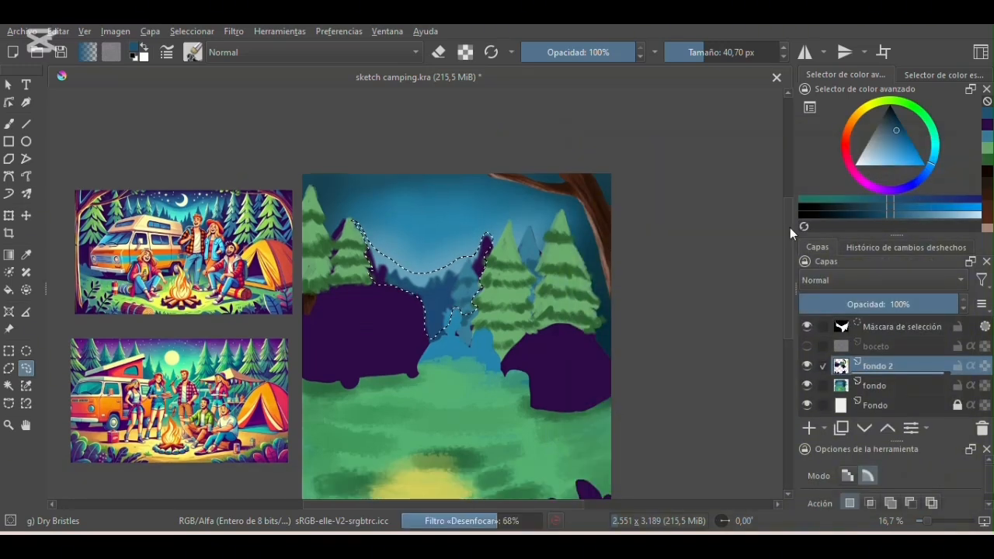
{"action": "left_click_drag", "start_coordinate": [790, 228], "coordinate": [790, 238]}
{"action": "left_click", "coordinate": [722, 265]}
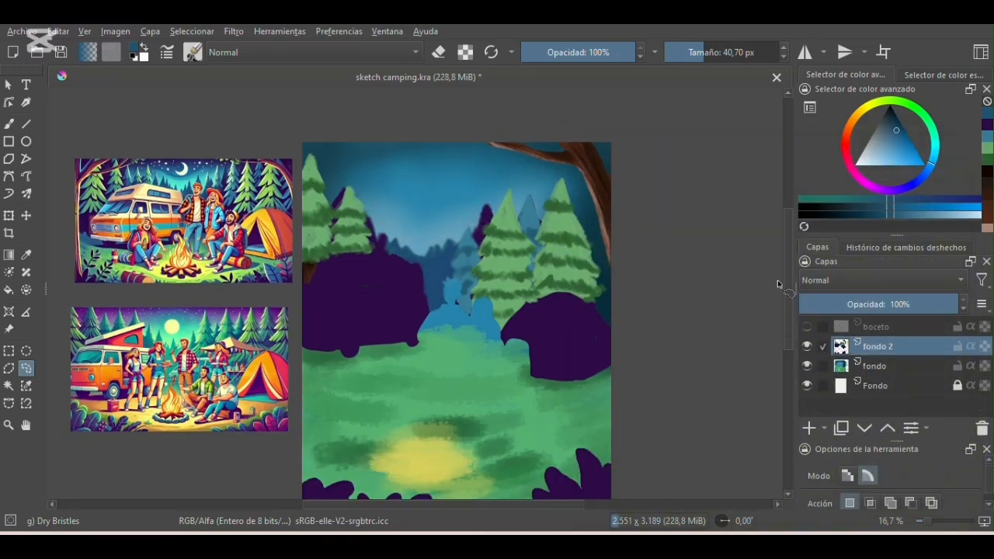
- Show the boceto layer, lock fondo 2's alpha and sample the van's cream color from the reference image
{"action": "left_click", "coordinate": [8, 123]}
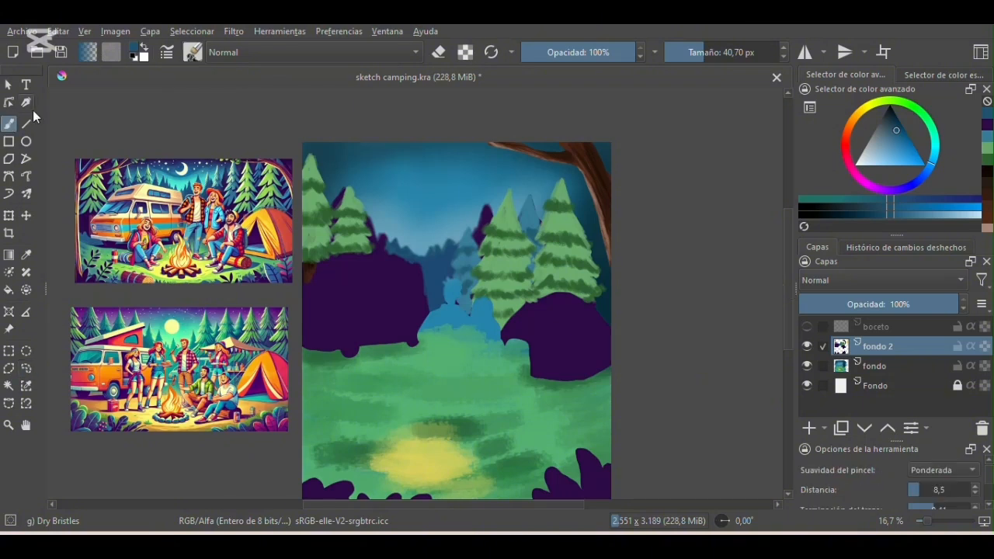
{"action": "left_click", "coordinate": [807, 327]}
{"action": "key", "text": "plus"}
{"action": "key", "text": "plus"}
{"action": "left_click_drag", "start_coordinate": [472, 505], "coordinate": [410, 516]}
{"action": "left_click", "coordinate": [985, 347]}
{"action": "left_click_drag", "start_coordinate": [791, 257], "coordinate": [790, 238]}
{"action": "left_click", "coordinate": [26, 254]}
{"action": "left_click", "coordinate": [139, 391]}
{"action": "left_click", "coordinate": [9, 123]}
{"action": "left_click_drag", "start_coordinate": [417, 505], "coordinate": [438, 508]}
- Fill the whole van silhouette with cream using the Basic-1 brush
{"action": "left_click", "coordinate": [193, 52]}
{"action": "scroll", "coordinate": [391, 167], "scroll_direction": "up", "scroll_amount": 3}
{"action": "left_click", "coordinate": [398, 110]}
{"action": "left_click", "coordinate": [543, 298]}
{"action": "left_click", "coordinate": [700, 52]}
{"action": "mouse_move", "coordinate": [360, 266]}
{"action": "left_mouse_down"}
{"action": "mouse_move", "coordinate": [418, 252]}
{"action": "mouse_move", "coordinate": [368, 264]}
{"action": "mouse_move", "coordinate": [429, 248]}
{"action": "mouse_move", "coordinate": [367, 261]}
{"action": "mouse_move", "coordinate": [453, 245]}
{"action": "mouse_move", "coordinate": [549, 262]}
{"action": "mouse_move", "coordinate": [560, 204]}
{"action": "mouse_move", "coordinate": [578, 362]}
{"action": "left_mouse_up"}
{"action": "mouse_move", "coordinate": [354, 292]}
{"action": "left_mouse_down"}
{"action": "mouse_move", "coordinate": [331, 316]}
{"action": "mouse_move", "coordinate": [357, 436]}
{"action": "left_mouse_up"}
{"action": "left_click", "coordinate": [709, 52]}
{"action": "mouse_move", "coordinate": [410, 401]}
{"action": "left_mouse_down"}
{"action": "mouse_move", "coordinate": [425, 444]}
{"action": "mouse_move", "coordinate": [348, 424]}
{"action": "left_mouse_up"}
{"action": "mouse_move", "coordinate": [348, 404]}
{"action": "left_mouse_down"}
{"action": "mouse_move", "coordinate": [358, 290]}
{"action": "mouse_move", "coordinate": [433, 373]}
{"action": "mouse_move", "coordinate": [494, 420]}
{"action": "mouse_move", "coordinate": [569, 359]}
{"action": "mouse_move", "coordinate": [449, 254]}
{"action": "mouse_move", "coordinate": [547, 278]}
{"action": "mouse_move", "coordinate": [478, 293]}
{"action": "mouse_move", "coordinate": [442, 352]}
{"action": "mouse_move", "coordinate": [497, 340]}
{"action": "mouse_move", "coordinate": [544, 373]}
{"action": "left_mouse_up"}
- Darken the cream to a grayish tone and shade the van's roof front, the edge under the roof and the hood
{"action": "left_click_drag", "start_coordinate": [425, 505], "coordinate": [387, 507]}
{"action": "left_click_drag", "start_coordinate": [876, 158], "coordinate": [875, 151]}
{"action": "mouse_move", "coordinate": [482, 293]}
{"action": "left_mouse_down"}
{"action": "mouse_move", "coordinate": [500, 267]}
{"action": "mouse_move", "coordinate": [557, 250]}
{"action": "mouse_move", "coordinate": [510, 266]}
{"action": "left_mouse_up"}
{"action": "left_click", "coordinate": [694, 52]}
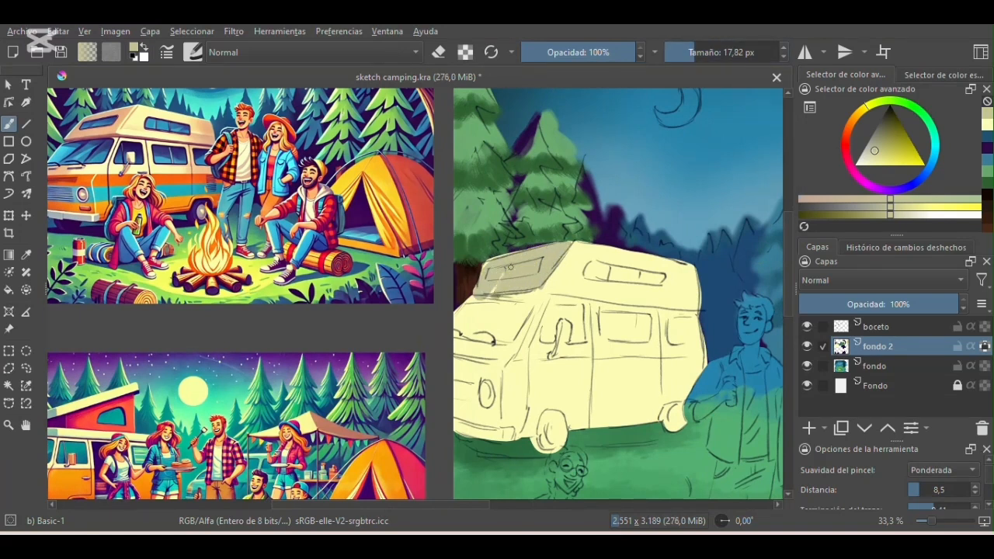
{"action": "left_click_drag", "start_coordinate": [567, 297], "coordinate": [651, 308]}
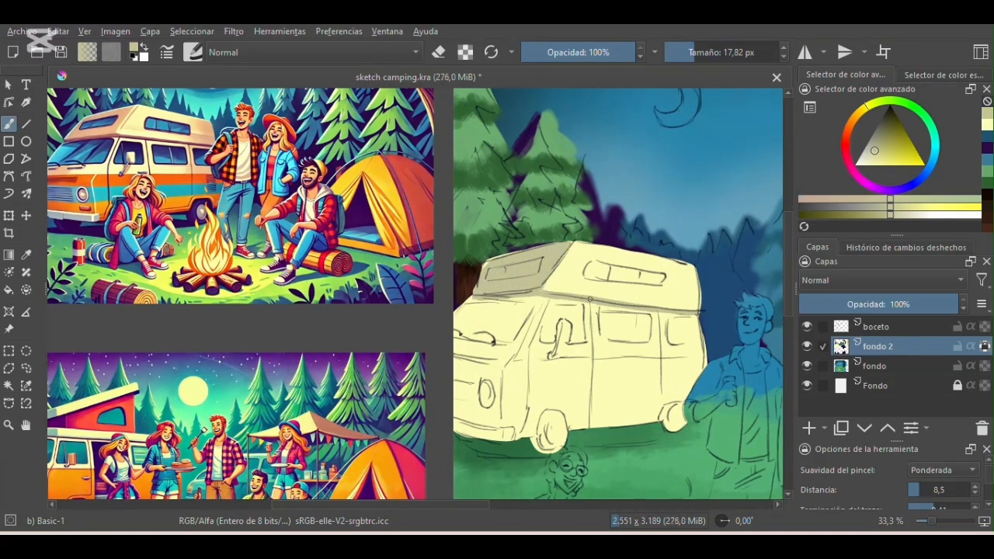
{"action": "left_click", "coordinate": [707, 53]}
{"action": "left_click_drag", "start_coordinate": [467, 345], "coordinate": [460, 360]}
- Sample orange from the reference van and paint the lower half of the van's body
{"action": "left_click", "coordinate": [702, 54]}
{"action": "mouse_move", "coordinate": [469, 505]}
{"action": "left_mouse_down"}
{"action": "mouse_move", "coordinate": [417, 522]}
{"action": "mouse_move", "coordinate": [509, 521]}
{"action": "left_mouse_up"}
{"action": "left_click", "coordinate": [26, 255]}
{"action": "left_click", "coordinate": [148, 213]}
{"action": "left_click", "coordinate": [9, 125]}
{"action": "left_click_drag", "start_coordinate": [485, 368], "coordinate": [678, 359]}
{"action": "left_click_drag", "start_coordinate": [434, 506], "coordinate": [412, 507]}
{"action": "mouse_move", "coordinate": [557, 365]}
{"action": "left_mouse_down"}
{"action": "mouse_move", "coordinate": [501, 371]}
{"action": "mouse_move", "coordinate": [512, 435]}
{"action": "mouse_move", "coordinate": [613, 428]}
{"action": "mouse_move", "coordinate": [538, 410]}
{"action": "left_mouse_up"}
{"action": "left_click_drag", "start_coordinate": [476, 506], "coordinate": [522, 506]}
{"action": "mouse_move", "coordinate": [575, 405]}
{"action": "left_mouse_down"}
{"action": "mouse_move", "coordinate": [416, 375]}
{"action": "mouse_move", "coordinate": [420, 412]}
{"action": "mouse_move", "coordinate": [511, 407]}
{"action": "left_mouse_up"}
- Sample the roof's grayish cream and paint the van's side window frames at 20.55 px
{"action": "key", "text": "d"}
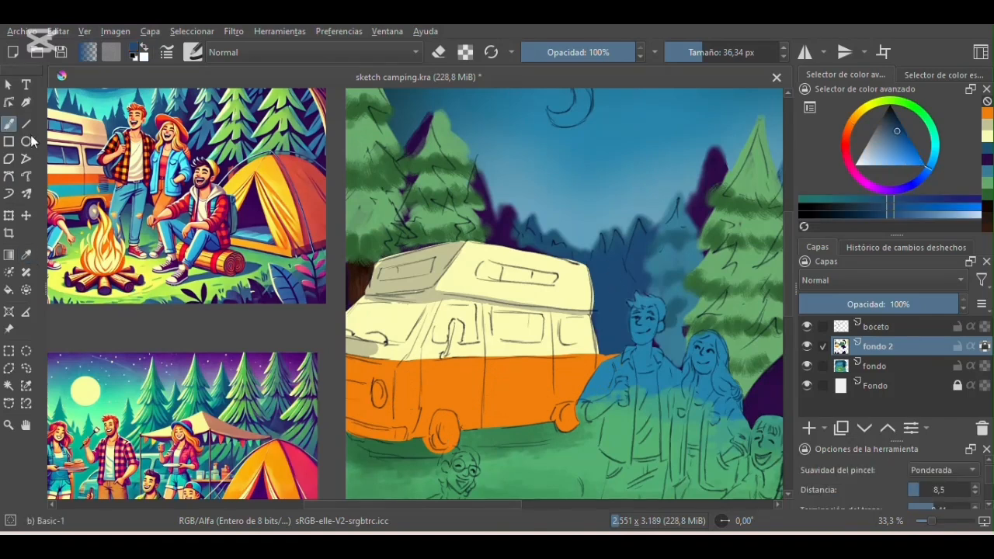
{"action": "left_click", "coordinate": [27, 254]}
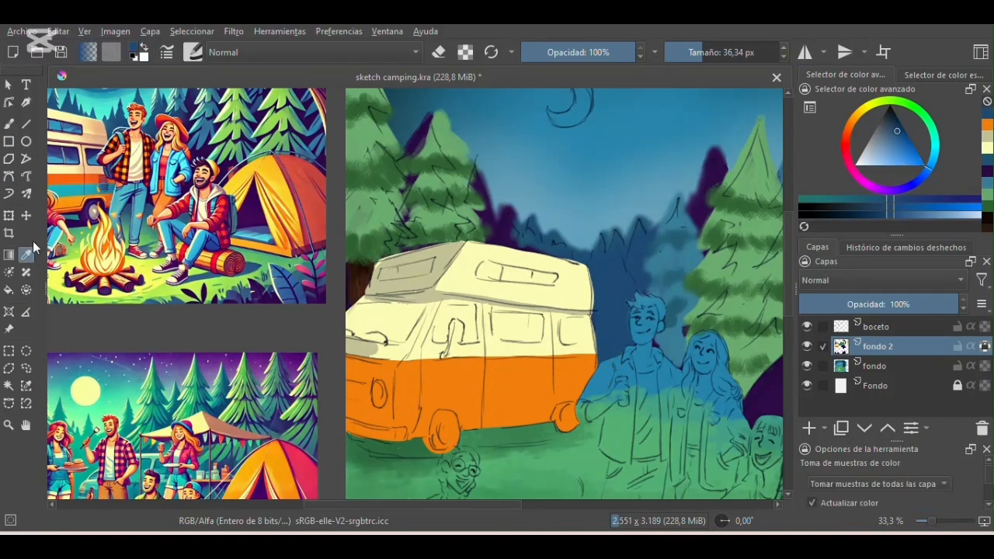
{"action": "left_click", "coordinate": [435, 268]}
{"action": "left_click", "coordinate": [9, 124]}
{"action": "left_click_drag", "start_coordinate": [497, 339], "coordinate": [543, 341]}
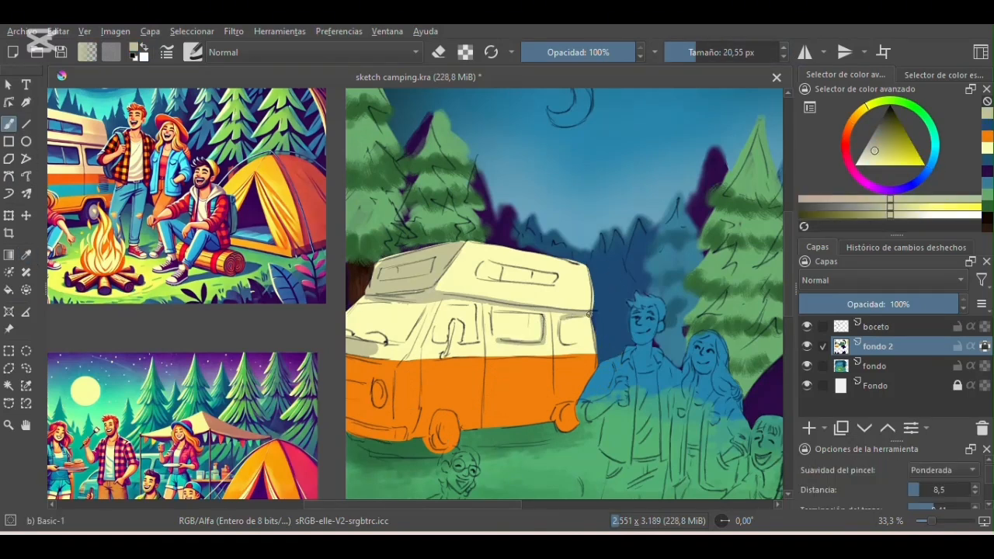
- Sample colors from the reference image and paint the van's blue windows, purple wheels and dark outlines
{"action": "mouse_move", "coordinate": [467, 510]}
{"action": "left_mouse_down"}
{"action": "mouse_move", "coordinate": [435, 512]}
{"action": "mouse_move", "coordinate": [466, 511]}
{"action": "left_mouse_up"}
{"action": "left_click", "coordinate": [26, 255]}
{"action": "left_click", "coordinate": [101, 153]}
{"action": "left_click", "coordinate": [8, 124]}
{"action": "mouse_move", "coordinate": [474, 308]}
{"action": "left_mouse_down"}
{"action": "mouse_move", "coordinate": [519, 305]}
{"action": "mouse_move", "coordinate": [466, 326]}
{"action": "left_mouse_up"}
{"action": "left_click_drag", "start_coordinate": [436, 509], "coordinate": [478, 509]}
{"action": "mouse_move", "coordinate": [373, 332]}
{"action": "left_mouse_down"}
{"action": "mouse_move", "coordinate": [326, 334]}
{"action": "mouse_move", "coordinate": [376, 317]}
{"action": "left_mouse_up"}
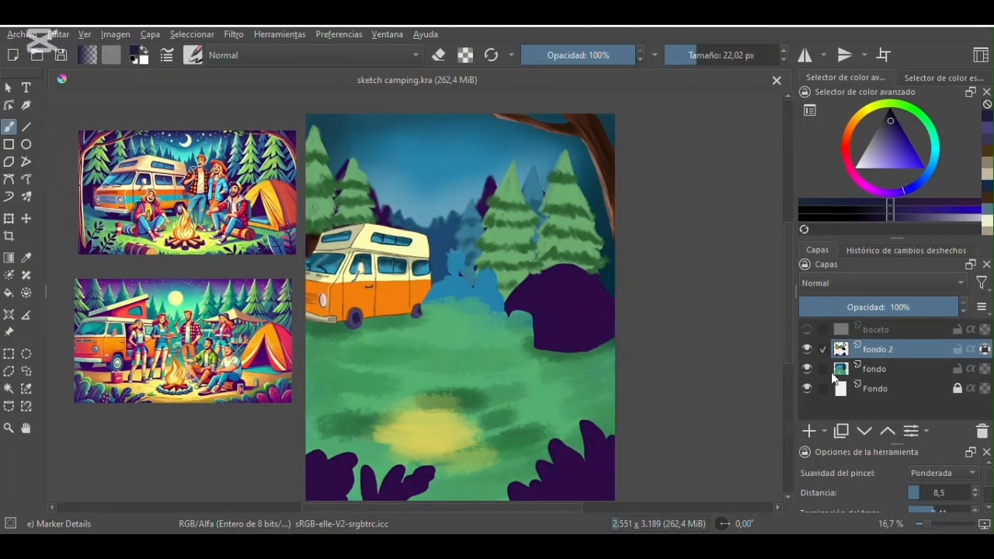
- Choose the Pencil-4 Soft brush and mix a darker green from the pines' sampled color
{"action": "left_click", "coordinate": [193, 52]}
{"action": "left_click", "coordinate": [386, 198]}
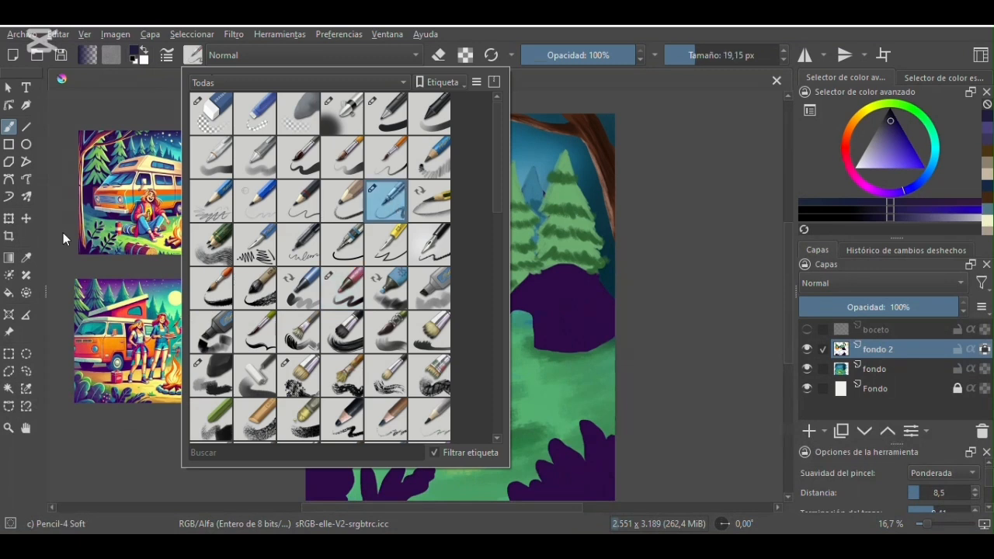
{"action": "left_click", "coordinate": [26, 258]}
{"action": "left_click", "coordinate": [584, 206]}
{"action": "left_click", "coordinate": [892, 122]}
- Outline the branch edges of the four green pines in dark green with the brush at 19.15 px
{"action": "key", "text": "plus"}
{"action": "key", "text": "plus"}
{"action": "left_click_drag", "start_coordinate": [789, 251], "coordinate": [792, 207]}
{"action": "left_click", "coordinate": [10, 127]}
{"action": "left_click_drag", "start_coordinate": [210, 194], "coordinate": [238, 199]}
{"action": "key", "text": "ctrl+z"}
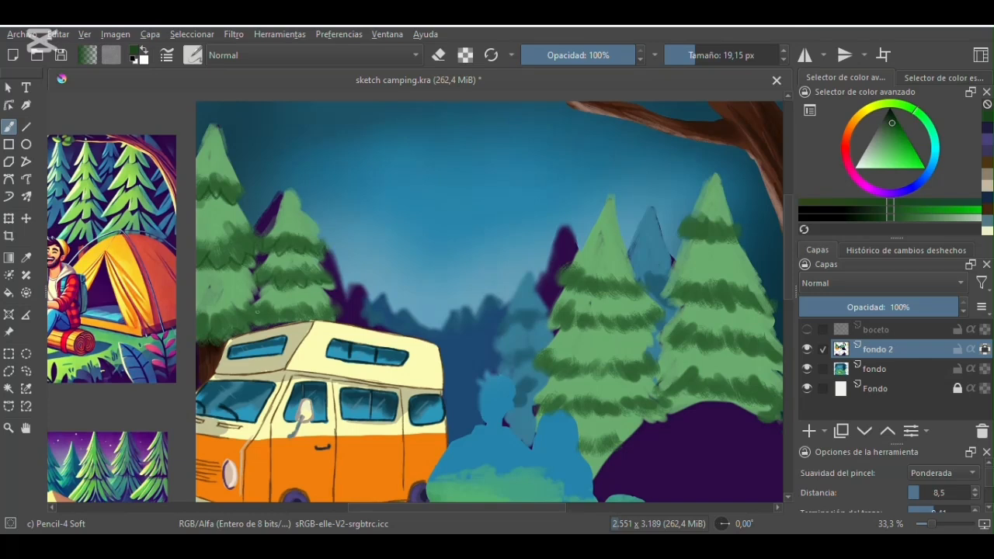
{"action": "left_click_drag", "start_coordinate": [790, 262], "coordinate": [790, 279]}
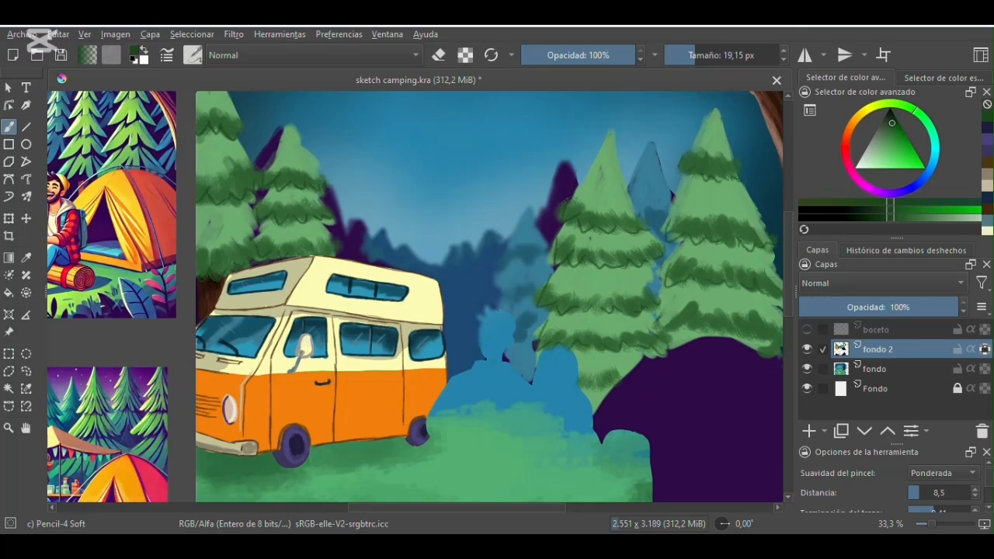
{"action": "left_click_drag", "start_coordinate": [787, 310], "coordinate": [788, 343]}
{"action": "key", "text": "minus"}
{"action": "key", "text": "minus"}
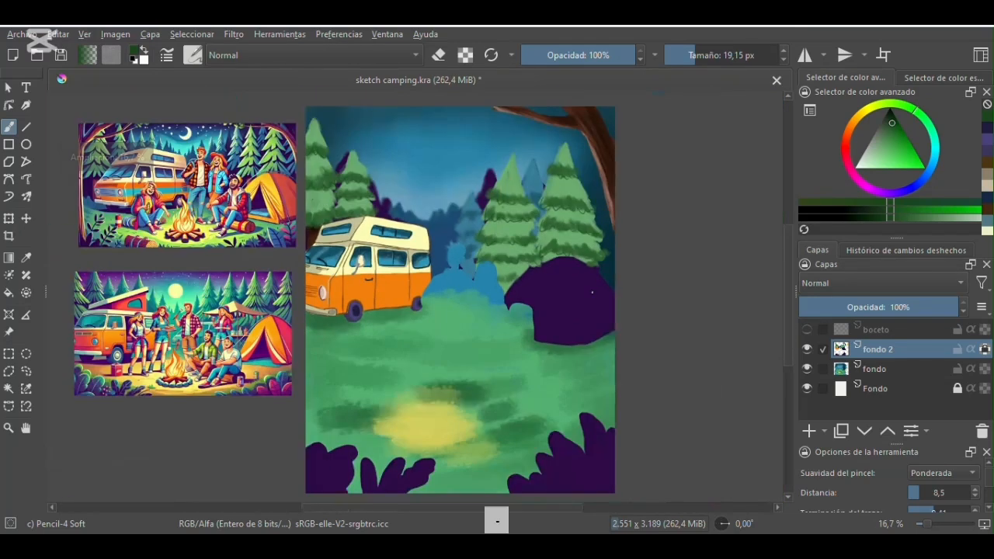
- Show the boceto layer, choose the Basic-1 brush, sample the van's orange and paint the purple tent silhouette with it
{"action": "left_click_drag", "start_coordinate": [791, 242], "coordinate": [792, 250]}
{"action": "left_click", "coordinate": [807, 330]}
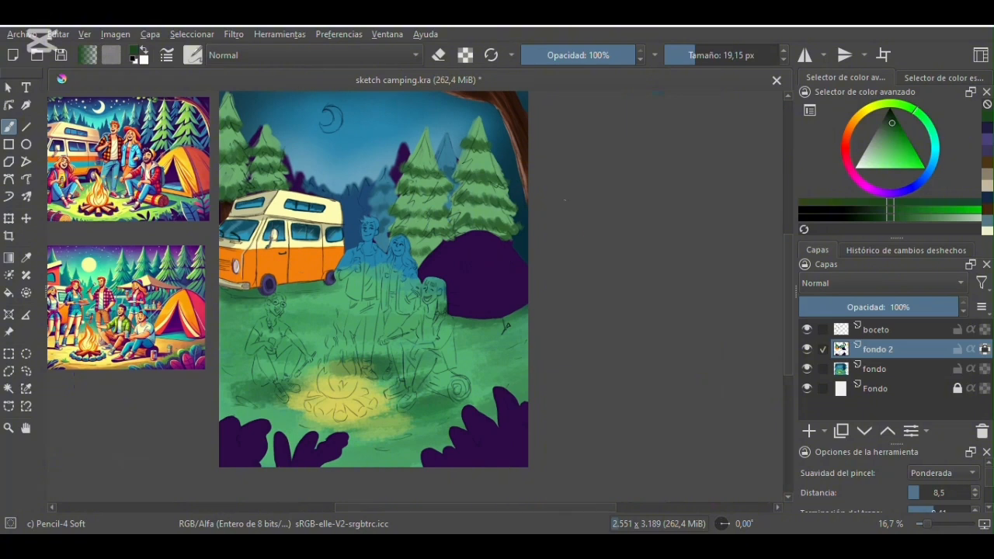
{"action": "key", "text": "plus"}
{"action": "key", "text": "plus"}
{"action": "left_click", "coordinate": [193, 55]}
{"action": "left_click", "coordinate": [386, 114]}
{"action": "left_click", "coordinate": [173, 234]}
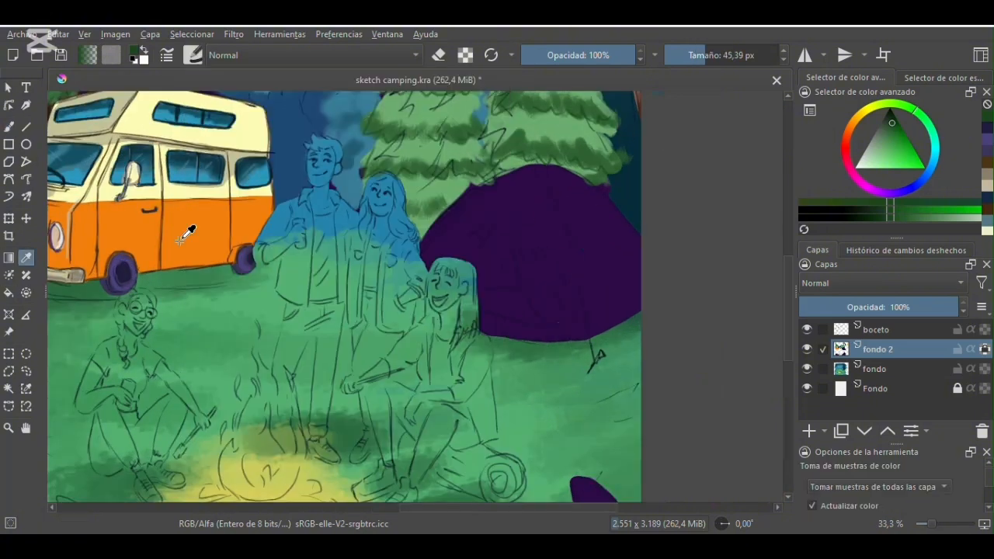
{"action": "left_click", "coordinate": [184, 236], "text": "ctrl"}
{"action": "mouse_move", "coordinate": [532, 169]}
{"action": "left_mouse_down"}
{"action": "mouse_move", "coordinate": [471, 194]}
{"action": "mouse_move", "coordinate": [422, 258]}
{"action": "left_mouse_up"}
{"action": "mouse_move", "coordinate": [551, 171]}
{"action": "left_mouse_down"}
{"action": "mouse_move", "coordinate": [610, 202]}
{"action": "mouse_move", "coordinate": [643, 288]}
{"action": "mouse_move", "coordinate": [482, 332]}
{"action": "mouse_move", "coordinate": [637, 280]}
{"action": "mouse_move", "coordinate": [565, 185]}
{"action": "mouse_move", "coordinate": [447, 265]}
{"action": "mouse_move", "coordinate": [594, 323]}
{"action": "mouse_move", "coordinate": [615, 233]}
{"action": "mouse_move", "coordinate": [559, 206]}
{"action": "mouse_move", "coordinate": [463, 233]}
{"action": "mouse_move", "coordinate": [597, 297]}
{"action": "left_mouse_up"}
- Outline the tent's doorway in dark brown at 14.19 px and fill its interior with brown
{"action": "left_click", "coordinate": [691, 55]}
{"action": "left_click_drag", "start_coordinate": [918, 165], "coordinate": [901, 134]}
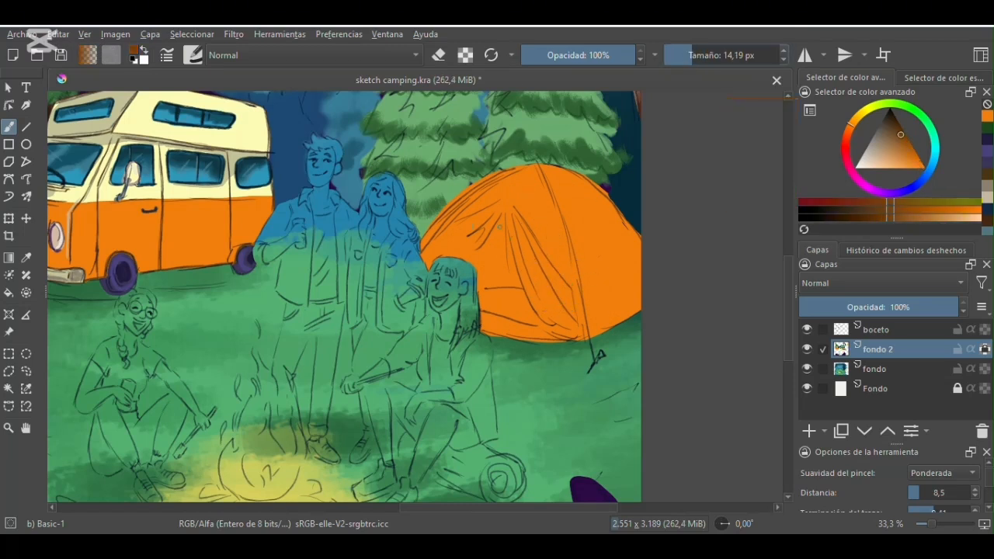
{"action": "left_click_drag", "start_coordinate": [504, 214], "coordinate": [500, 221]}
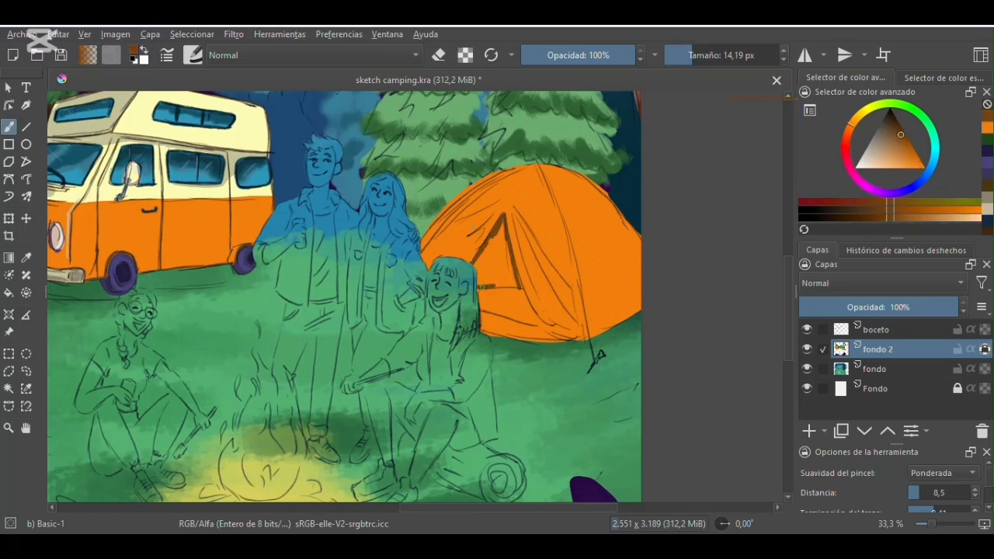
{"action": "mouse_move", "coordinate": [495, 237]}
{"action": "left_mouse_down"}
{"action": "mouse_move", "coordinate": [504, 250]}
{"action": "mouse_move", "coordinate": [480, 280]}
{"action": "left_mouse_up"}
{"action": "left_click", "coordinate": [708, 55]}
{"action": "mouse_move", "coordinate": [499, 257]}
{"action": "left_mouse_down"}
{"action": "mouse_move", "coordinate": [491, 268]}
{"action": "mouse_move", "coordinate": [518, 295]}
{"action": "mouse_move", "coordinate": [503, 308]}
{"action": "mouse_move", "coordinate": [535, 317]}
{"action": "left_mouse_up"}
{"action": "left_click", "coordinate": [904, 143]}
{"action": "left_click", "coordinate": [698, 55]}
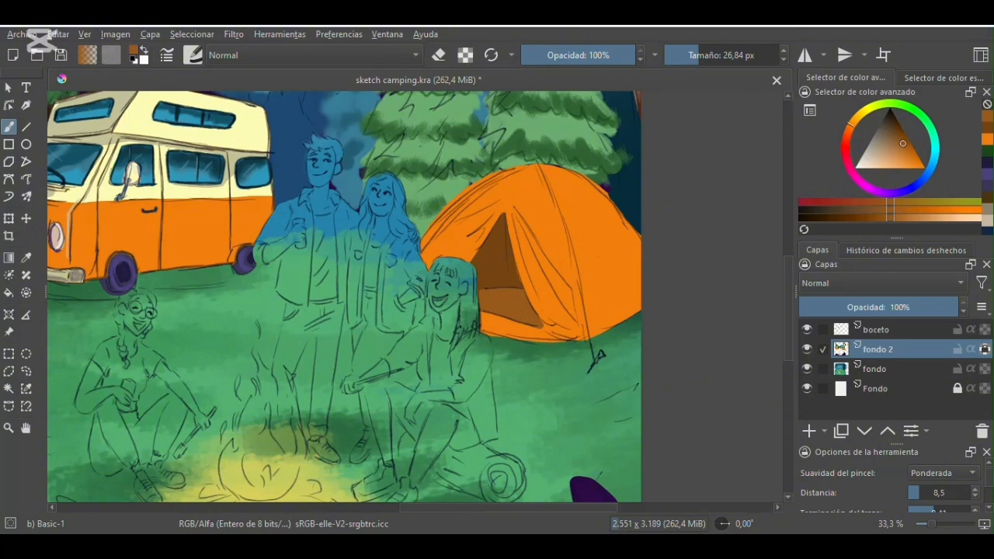
- Shade the tent's side panel in brown with the Marker Details brush at 176.10 px
{"action": "left_click", "coordinate": [915, 156]}
{"action": "left_click", "coordinate": [189, 58]}
{"action": "left_click", "coordinate": [346, 288]}
{"action": "mouse_move", "coordinate": [607, 241]}
{"action": "left_mouse_down"}
{"action": "mouse_move", "coordinate": [627, 321]}
{"action": "mouse_move", "coordinate": [597, 225]}
{"action": "left_mouse_up"}
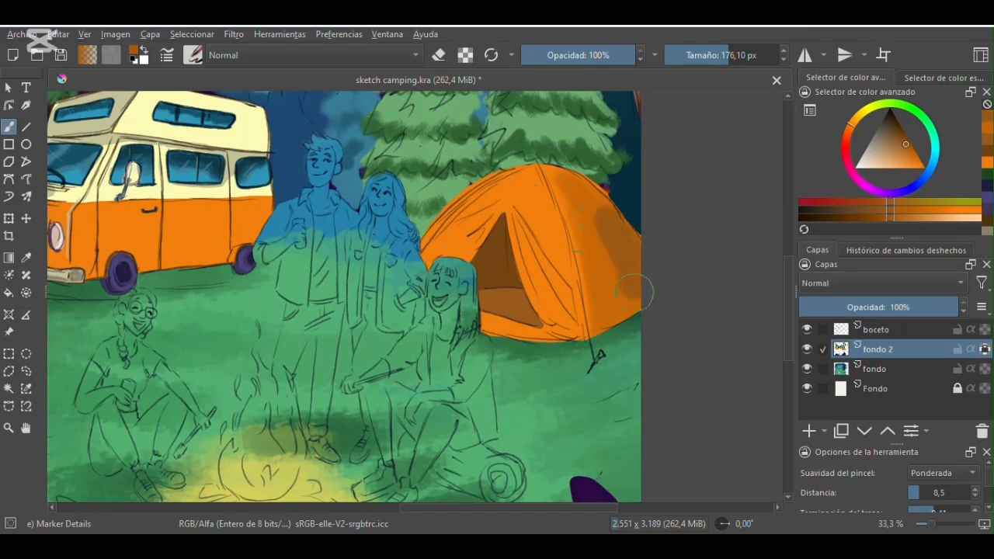
{"action": "left_click", "coordinate": [902, 150]}
{"action": "left_click_drag", "start_coordinate": [903, 150], "coordinate": [907, 149]}
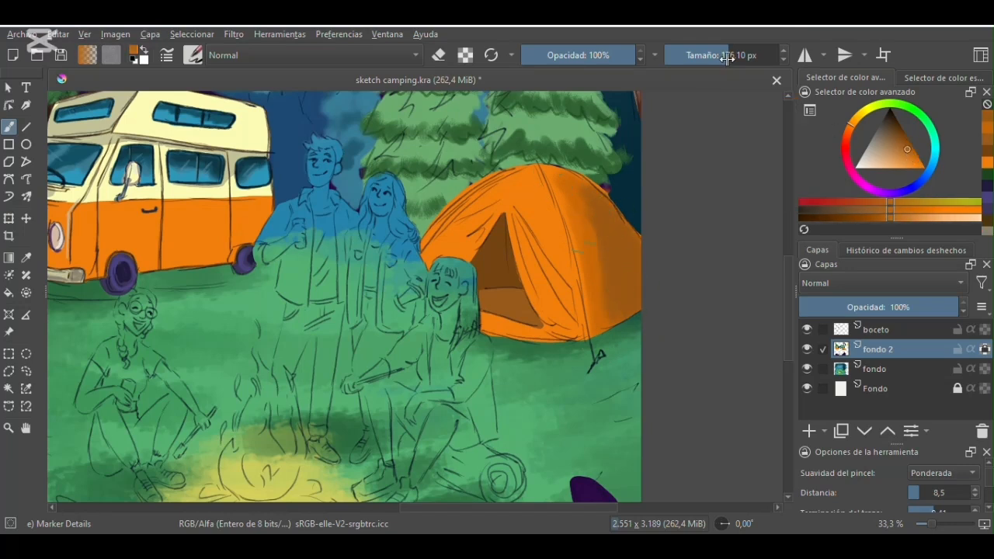
- Paint brownish-orange fabric folds on both sides of the tent's doorway with a smaller brush
{"action": "left_click", "coordinate": [703, 55]}
{"action": "mouse_move", "coordinate": [515, 208]}
{"action": "left_mouse_down"}
{"action": "mouse_move", "coordinate": [573, 289]}
{"action": "mouse_move", "coordinate": [559, 307]}
{"action": "mouse_move", "coordinate": [577, 330]}
{"action": "left_mouse_up"}
{"action": "left_click_drag", "start_coordinate": [520, 204], "coordinate": [535, 302]}
{"action": "left_click_drag", "start_coordinate": [483, 232], "coordinate": [449, 255]}
{"action": "left_click_drag", "start_coordinate": [493, 207], "coordinate": [432, 236]}
- Darken the fold beside the tent's doorway with deep brown at 32.31 px, undoing the last stroke
{"action": "left_click", "coordinate": [902, 128]}
{"action": "left_click", "coordinate": [700, 55]}
{"action": "left_click_drag", "start_coordinate": [515, 211], "coordinate": [571, 289]}
{"action": "left_click_drag", "start_coordinate": [518, 221], "coordinate": [567, 311]}
{"action": "key", "text": "ctrl+z"}
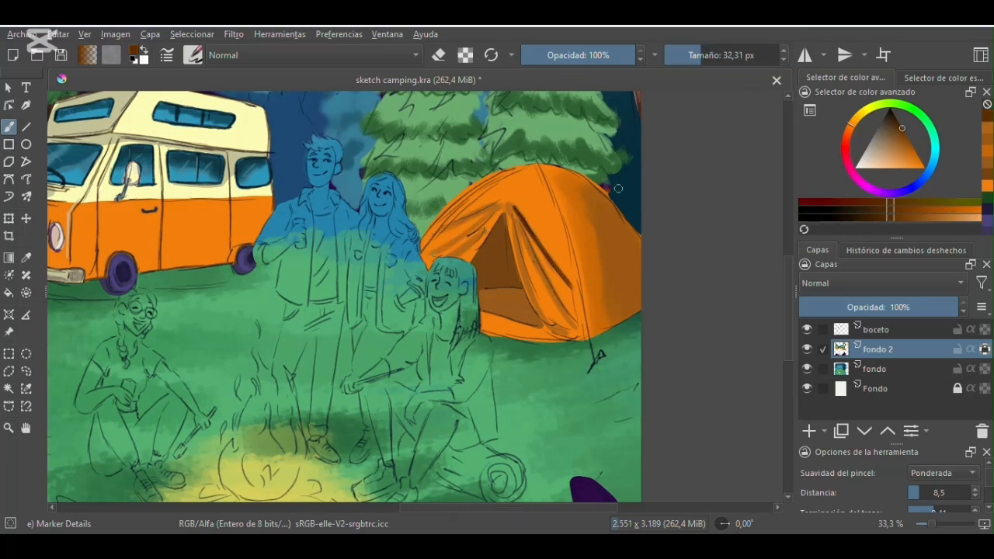
- Add thinner dark brown fold lines on both sides of the tent's doorway at 20.55 px
{"action": "left_click", "coordinate": [903, 135]}
{"action": "left_click", "coordinate": [696, 55]}
{"action": "left_click_drag", "start_coordinate": [516, 235], "coordinate": [545, 323]}
{"action": "left_click_drag", "start_coordinate": [521, 226], "coordinate": [541, 269]}
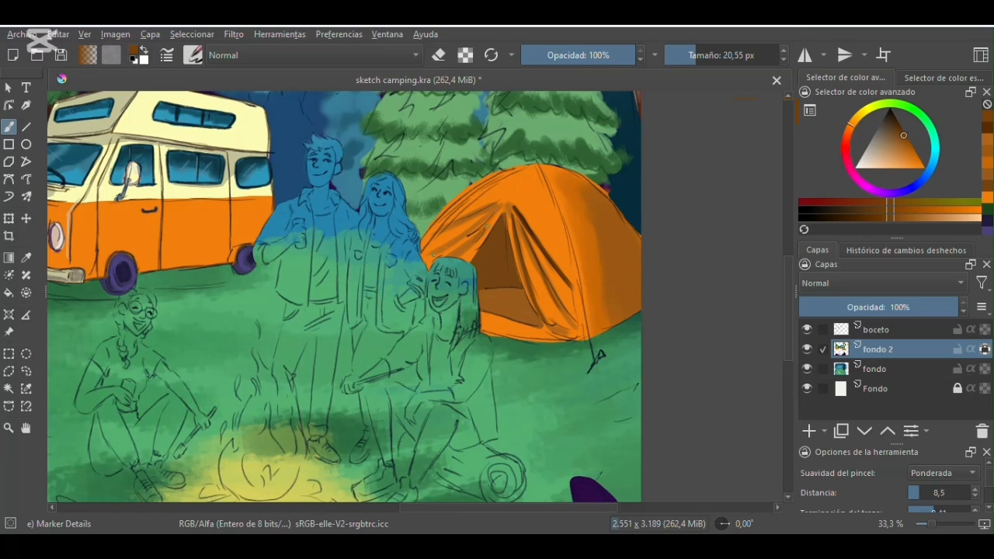
{"action": "left_click_drag", "start_coordinate": [495, 207], "coordinate": [427, 257]}
- Paint light orange highlights between the tent's doorway folds, reducing the brush to 40.70 px
{"action": "left_click", "coordinate": [902, 161]}
{"action": "left_click", "coordinate": [709, 56]}
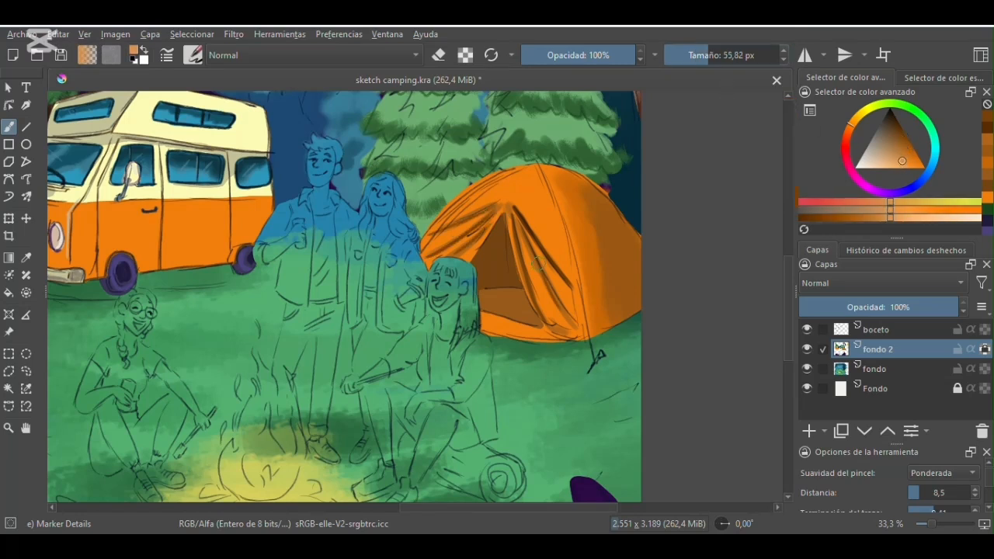
{"action": "key", "text": "ctrl+z"}
{"action": "left_click", "coordinate": [704, 56]}
{"action": "left_click", "coordinate": [910, 164]}
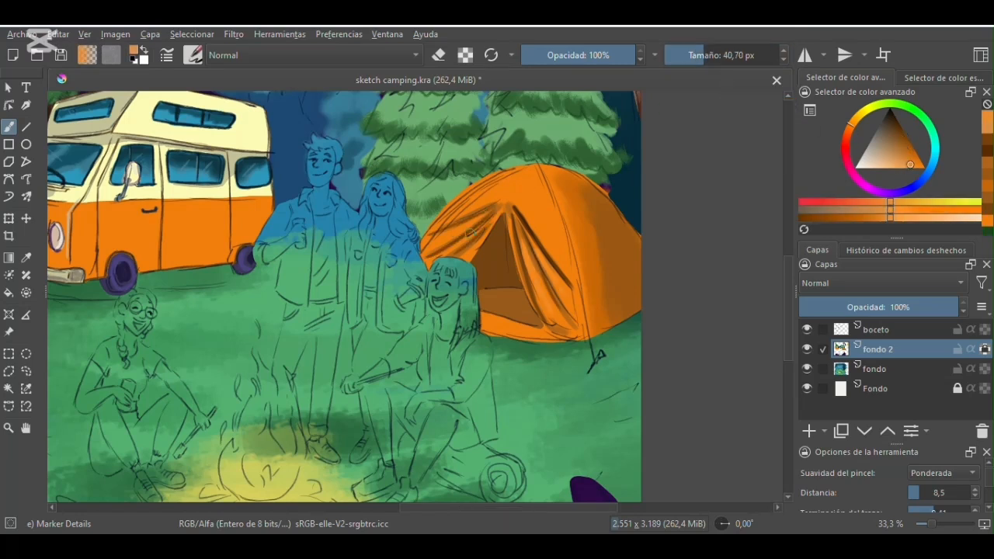
- Hide the boceto layer and outline the tent's upper contour in dark brown with Pencil-4 Soft at 25.16 px
{"action": "left_click", "coordinate": [193, 55]}
{"action": "left_click", "coordinate": [386, 199]}
{"action": "left_click", "coordinate": [912, 162]}
{"action": "left_click", "coordinate": [899, 123]}
{"action": "left_click", "coordinate": [698, 56]}
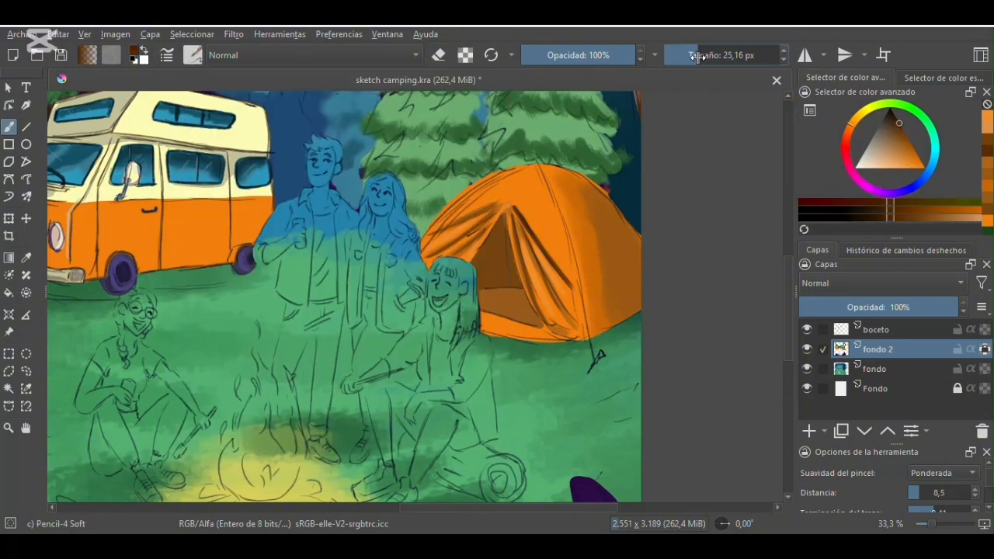
{"action": "left_click", "coordinate": [807, 330]}
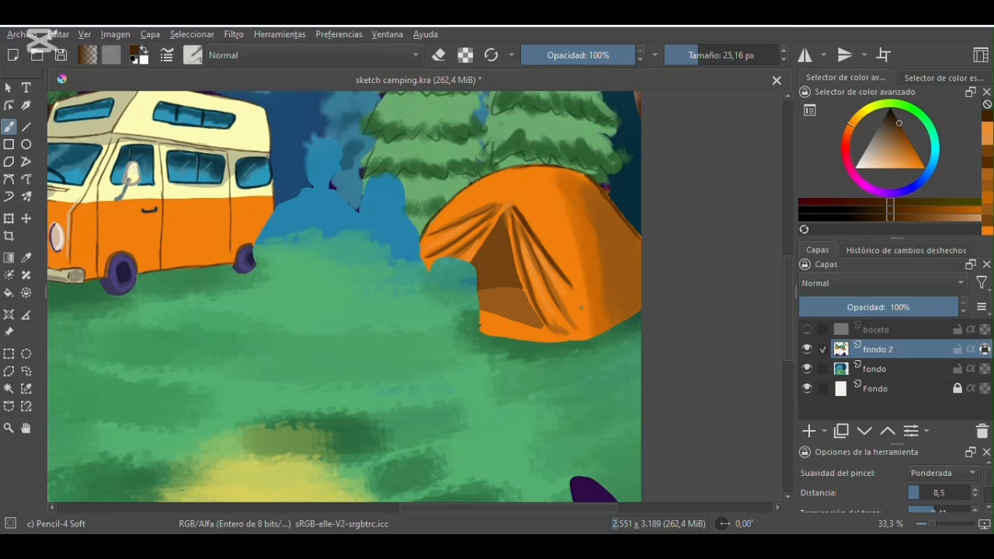
{"action": "key", "text": "plus"}
{"action": "left_click_drag", "start_coordinate": [467, 508], "coordinate": [525, 507]}
{"action": "left_click_drag", "start_coordinate": [789, 297], "coordinate": [789, 282]}
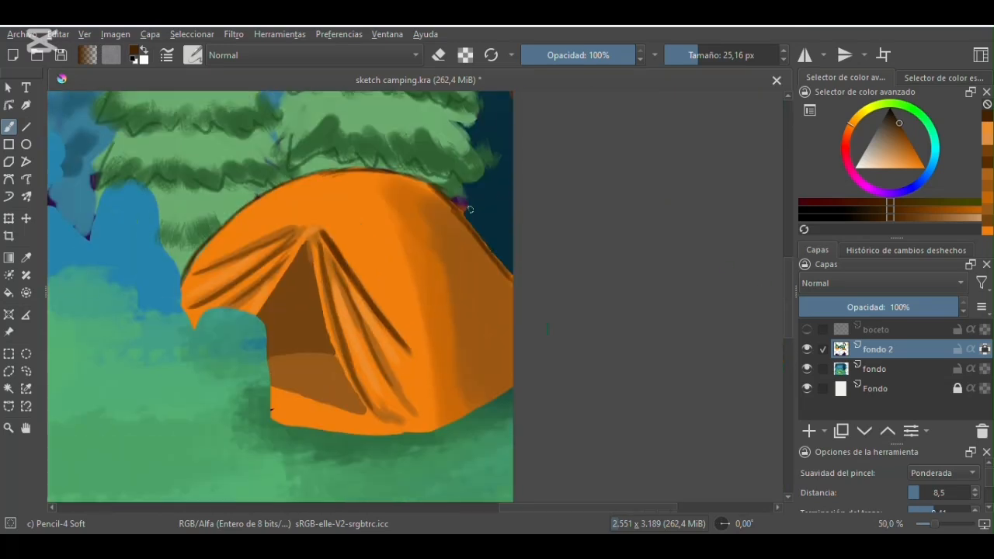
- Trace the tent's front seam, doorway edges and base in dark brown, using the boceto layer as a guide
{"action": "left_click", "coordinate": [808, 330]}
{"action": "mouse_move", "coordinate": [355, 163]}
{"action": "left_mouse_down"}
{"action": "mouse_move", "coordinate": [424, 355]}
{"action": "mouse_move", "coordinate": [436, 426]}
{"action": "left_mouse_up"}
{"action": "left_click_drag", "start_coordinate": [425, 354], "coordinate": [438, 430]}
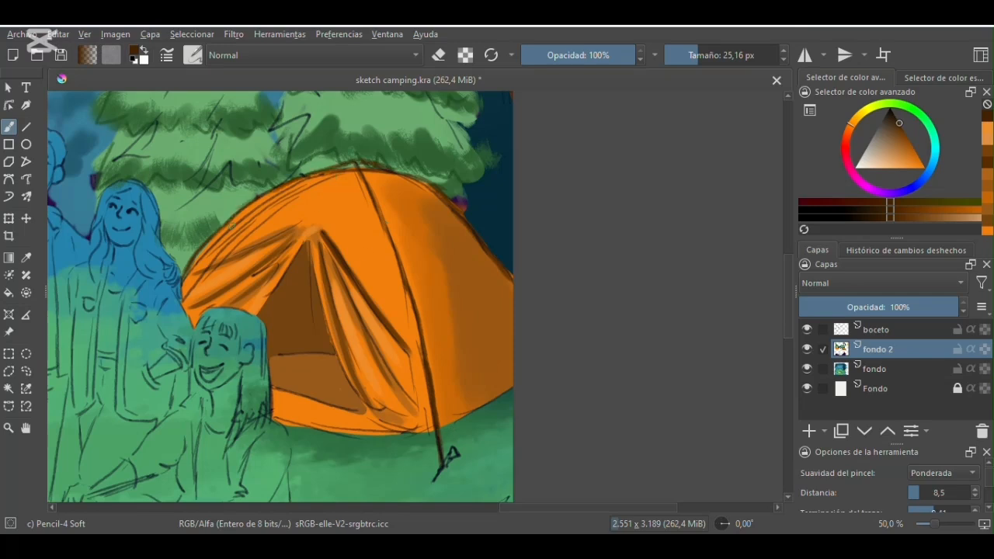
{"action": "mouse_move", "coordinate": [303, 242]}
{"action": "left_mouse_down"}
{"action": "mouse_move", "coordinate": [255, 321]}
{"action": "mouse_move", "coordinate": [346, 365]}
{"action": "mouse_move", "coordinate": [368, 416]}
{"action": "mouse_move", "coordinate": [368, 232]}
{"action": "left_mouse_up"}
{"action": "key", "text": "4"}
{"action": "key", "text": "4"}
{"action": "left_click", "coordinate": [807, 331]}
{"action": "mouse_move", "coordinate": [350, 318]}
{"action": "left_mouse_down"}
{"action": "mouse_move", "coordinate": [447, 282]}
{"action": "mouse_move", "coordinate": [497, 246]}
{"action": "mouse_move", "coordinate": [545, 168]}
{"action": "left_mouse_up"}
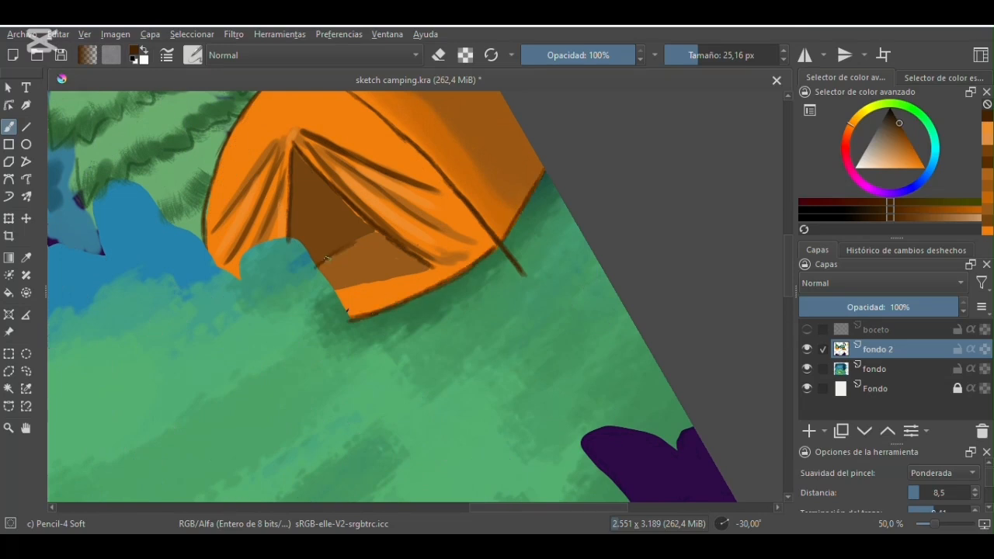
- Hatch the tent's doorway interior with dark brown lines and reset the canvas rotation
{"action": "left_click_drag", "start_coordinate": [300, 205], "coordinate": [325, 250]}
{"action": "left_click_drag", "start_coordinate": [300, 185], "coordinate": [328, 226]}
{"action": "left_click_drag", "start_coordinate": [298, 166], "coordinate": [347, 231]}
{"action": "left_click_drag", "start_coordinate": [333, 196], "coordinate": [357, 227]}
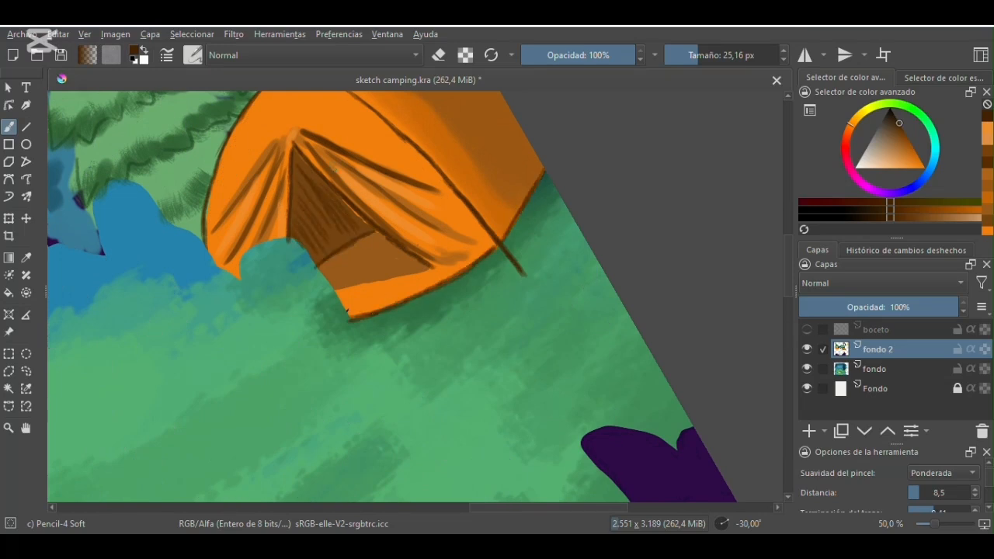
{"action": "key", "text": "5"}
{"action": "key", "text": "minus"}
{"action": "left_click_drag", "start_coordinate": [790, 281], "coordinate": [778, 243]}
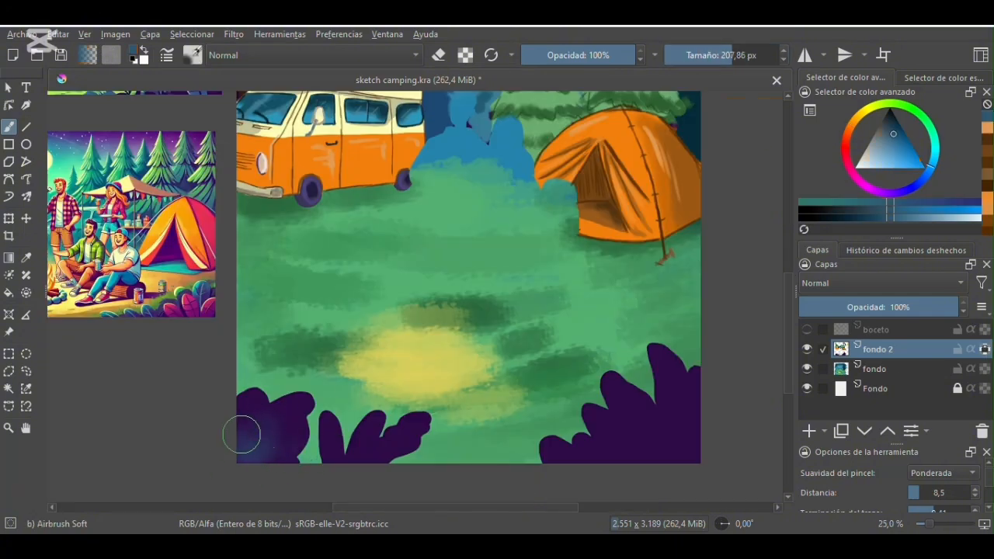
- Shade the foreground bush leaves in dark blue with Airbrush Soft at 207.86 px, with the boceto layer shown
{"action": "mouse_move", "coordinate": [241, 435]}
{"action": "left_mouse_down"}
{"action": "mouse_move", "coordinate": [267, 439]}
{"action": "mouse_move", "coordinate": [257, 454]}
{"action": "mouse_move", "coordinate": [239, 401]}
{"action": "mouse_move", "coordinate": [274, 469]}
{"action": "mouse_move", "coordinate": [322, 441]}
{"action": "mouse_move", "coordinate": [367, 438]}
{"action": "mouse_move", "coordinate": [323, 478]}
{"action": "left_mouse_up"}
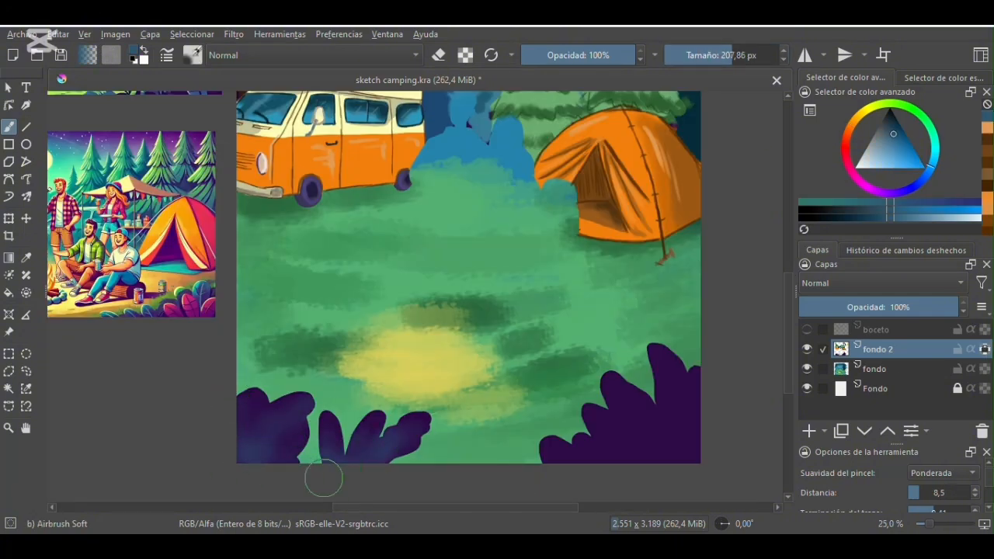
{"action": "left_click", "coordinate": [806, 330]}
{"action": "mouse_move", "coordinate": [660, 353]}
{"action": "left_mouse_down"}
{"action": "mouse_move", "coordinate": [695, 395]}
{"action": "mouse_move", "coordinate": [633, 408]}
{"action": "mouse_move", "coordinate": [584, 451]}
{"action": "mouse_move", "coordinate": [596, 407]}
{"action": "left_mouse_up"}
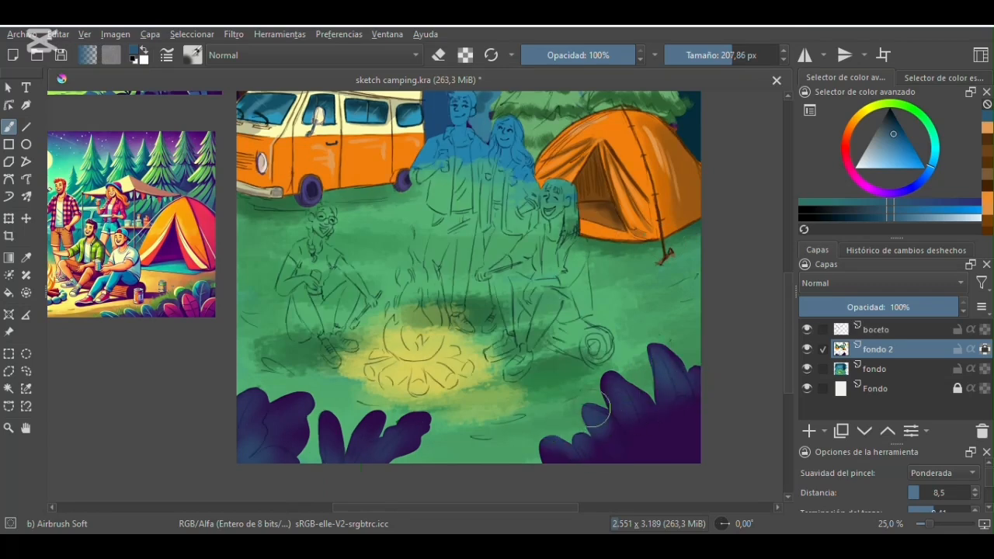
{"action": "left_click_drag", "start_coordinate": [446, 427], "coordinate": [321, 408]}
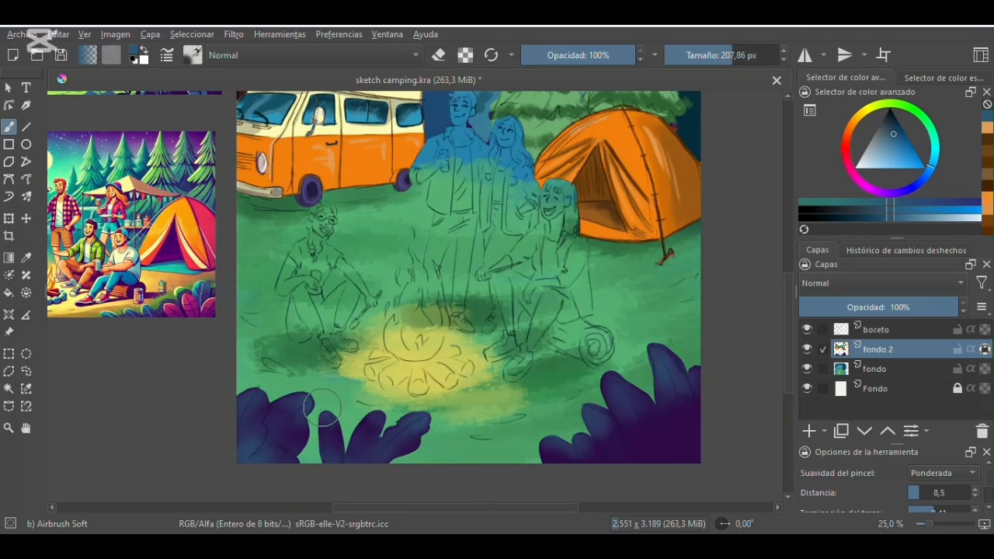
- Airbrush dark purple and magenta tones onto the lower parts of the foreground bushes
{"action": "left_click", "coordinate": [875, 189]}
{"action": "left_click", "coordinate": [897, 125]}
{"action": "mouse_move", "coordinate": [244, 451]}
{"action": "left_mouse_down"}
{"action": "mouse_move", "coordinate": [280, 466]}
{"action": "mouse_move", "coordinate": [249, 414]}
{"action": "left_mouse_up"}
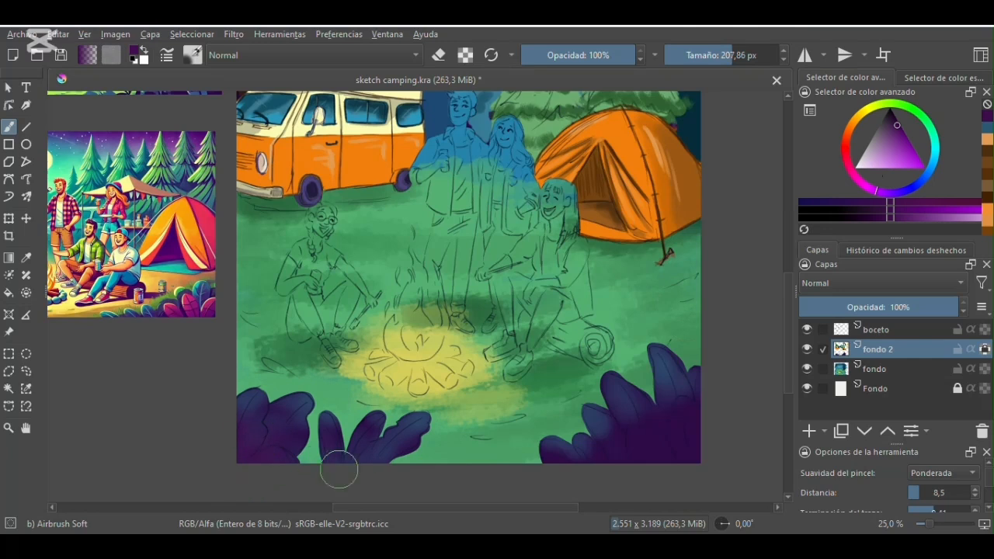
{"action": "left_click", "coordinate": [861, 184]}
{"action": "left_click", "coordinate": [904, 150]}
{"action": "mouse_move", "coordinate": [633, 458]}
{"action": "left_mouse_down"}
{"action": "mouse_move", "coordinate": [650, 428]}
{"action": "mouse_move", "coordinate": [652, 444]}
{"action": "left_mouse_up"}
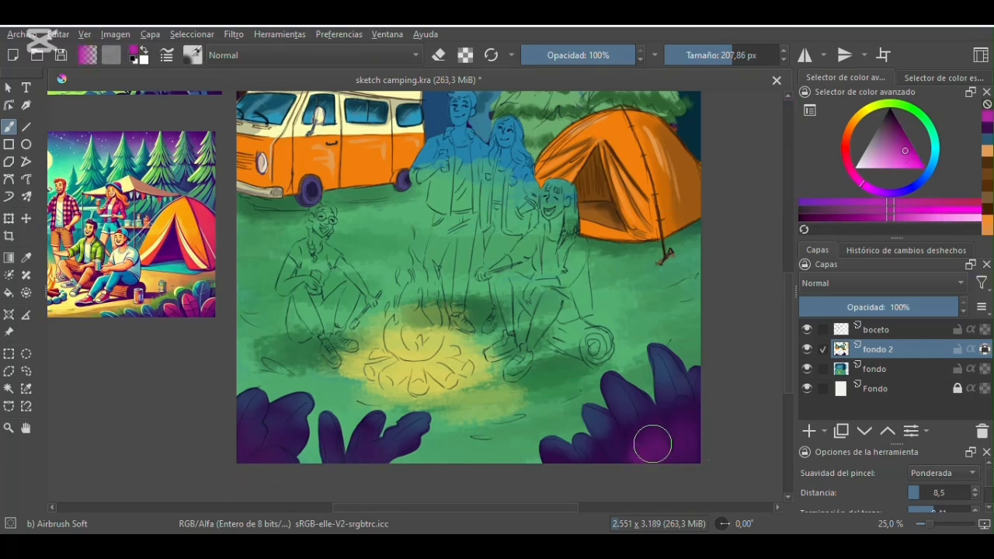
- Outline the foreground bush leaves and draw their veins with Pencil-4 Soft at 15.34 px in dark purple and pale mauve
{"action": "left_click", "coordinate": [192, 54]}
{"action": "left_click", "coordinate": [401, 203]}
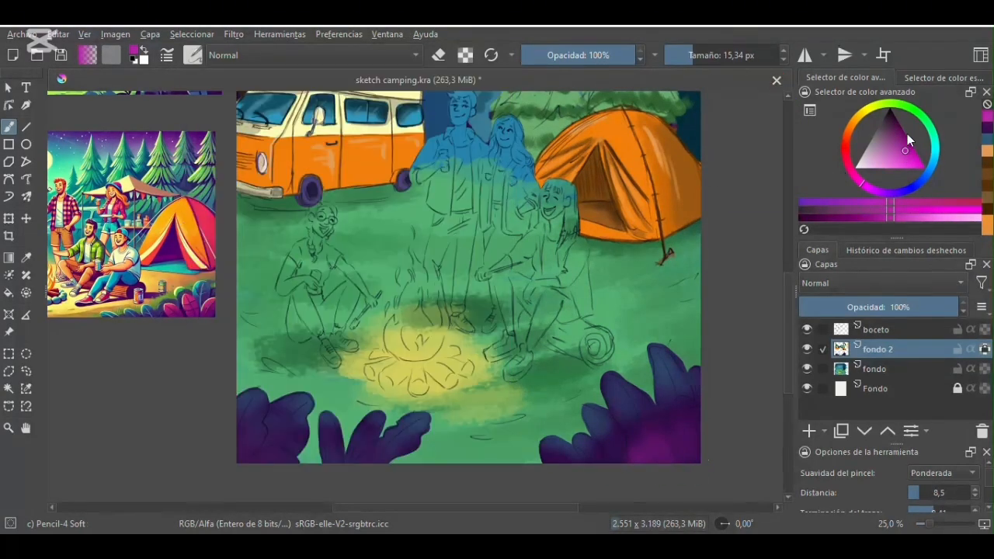
{"action": "key", "text": "d"}
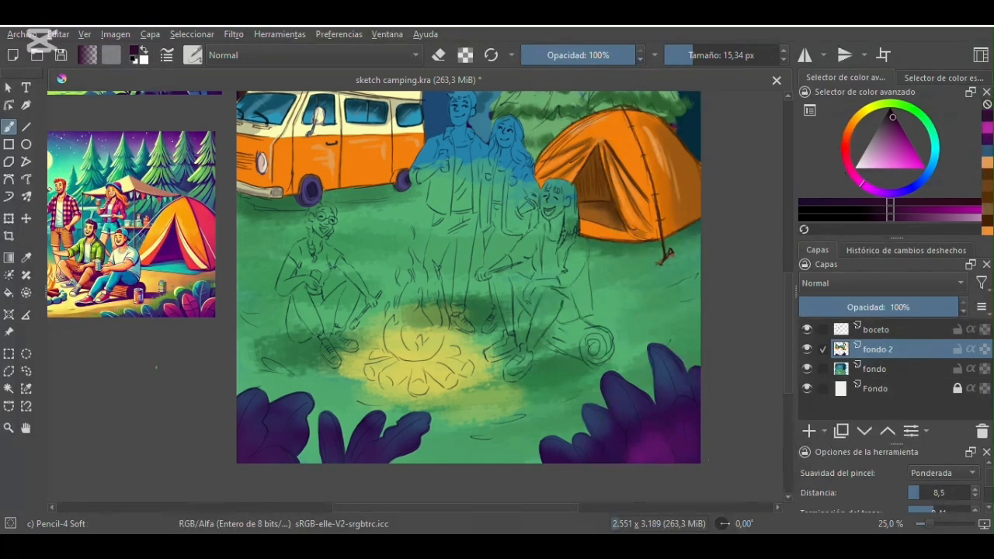
{"action": "key", "text": "ctrl+plus"}
{"action": "left_click_drag", "start_coordinate": [787, 300], "coordinate": [788, 336]}
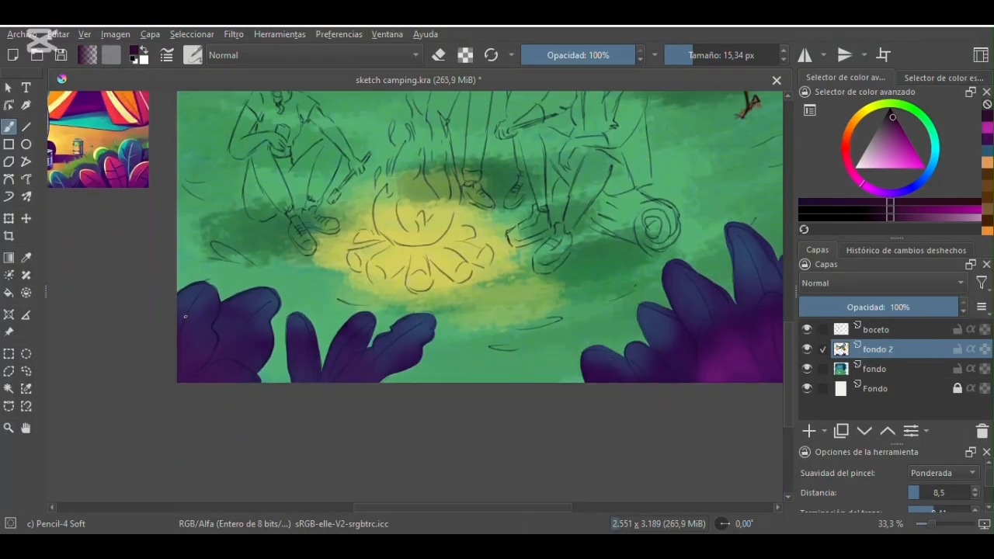
{"action": "left_click", "coordinate": [807, 330]}
{"action": "left_click", "coordinate": [807, 329]}
{"action": "left_click_drag", "start_coordinate": [260, 288], "coordinate": [263, 381]}
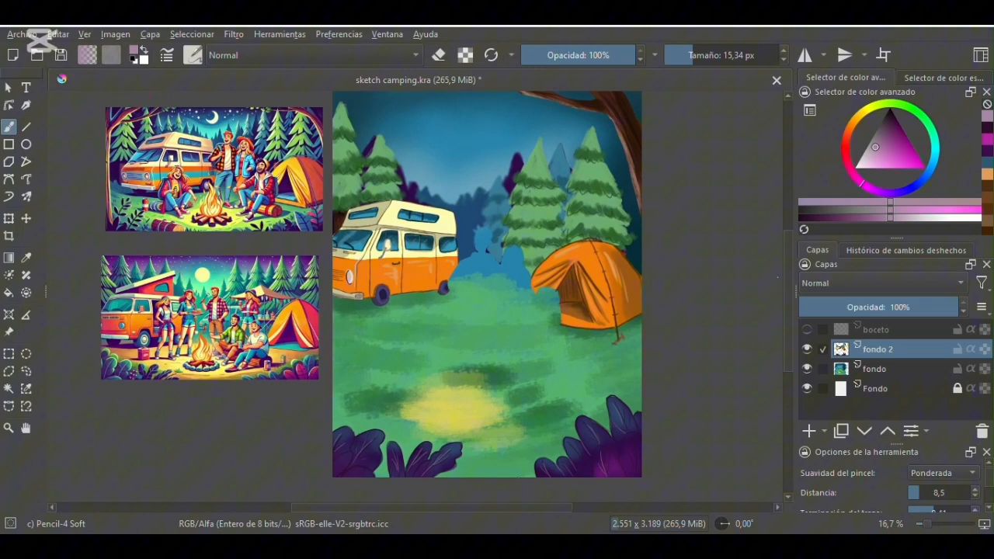
{"action": "left_click_drag", "start_coordinate": [786, 256], "coordinate": [787, 248]}
{"action": "left_click", "coordinate": [807, 329]}
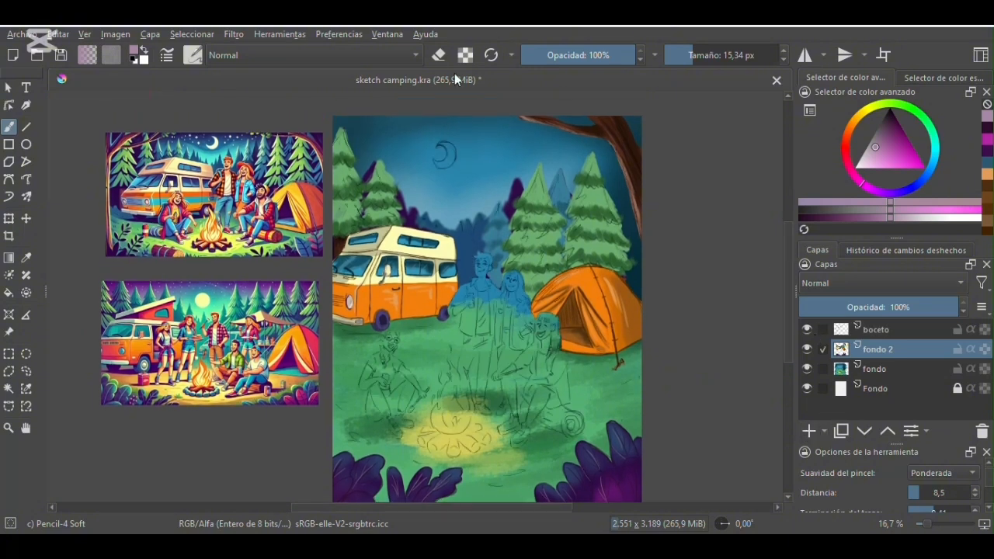
- Select the fondo layer and paint a near-white glow around the moon with Airbrush Soft, setting its size to 363.05 px
{"action": "key", "text": "plus"}
{"action": "key", "text": "plus"}
{"action": "left_click_drag", "start_coordinate": [788, 266], "coordinate": [787, 205]}
{"action": "left_click", "coordinate": [874, 369]}
{"action": "left_click", "coordinate": [192, 55]}
{"action": "left_click", "coordinate": [351, 127]}
{"action": "left_click", "coordinate": [857, 167]}
{"action": "left_click", "coordinate": [733, 60]}
{"action": "mouse_move", "coordinate": [468, 247]}
{"action": "left_mouse_down"}
{"action": "mouse_move", "coordinate": [470, 260]}
{"action": "mouse_move", "coordinate": [495, 239]}
{"action": "mouse_move", "coordinate": [473, 254]}
{"action": "mouse_move", "coordinate": [485, 250]}
{"action": "left_mouse_up"}
{"action": "left_click", "coordinate": [745, 58]}
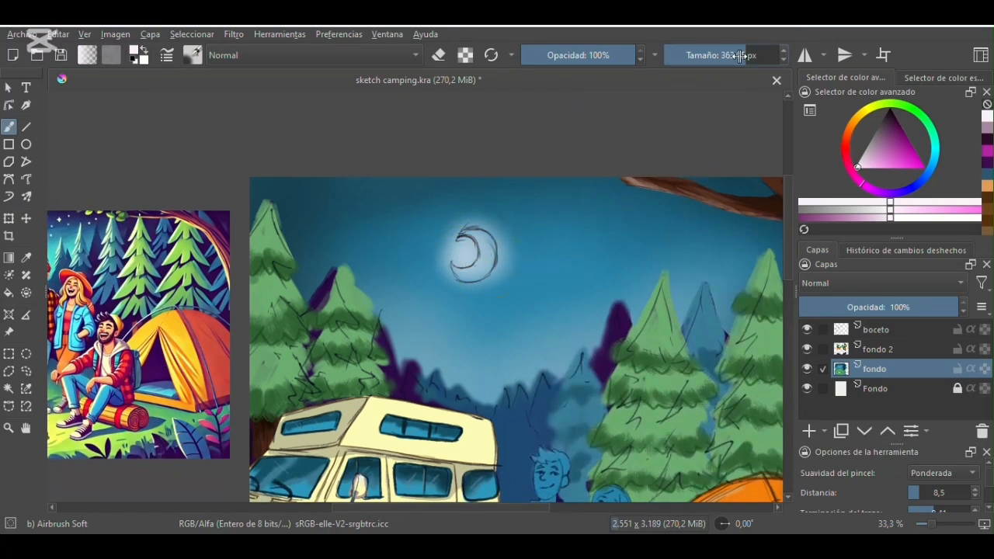
- Leave the transform tool for the brush and undo the latest airbrush strokes of the moon's glow
{"action": "key", "text": "ctrl+t"}
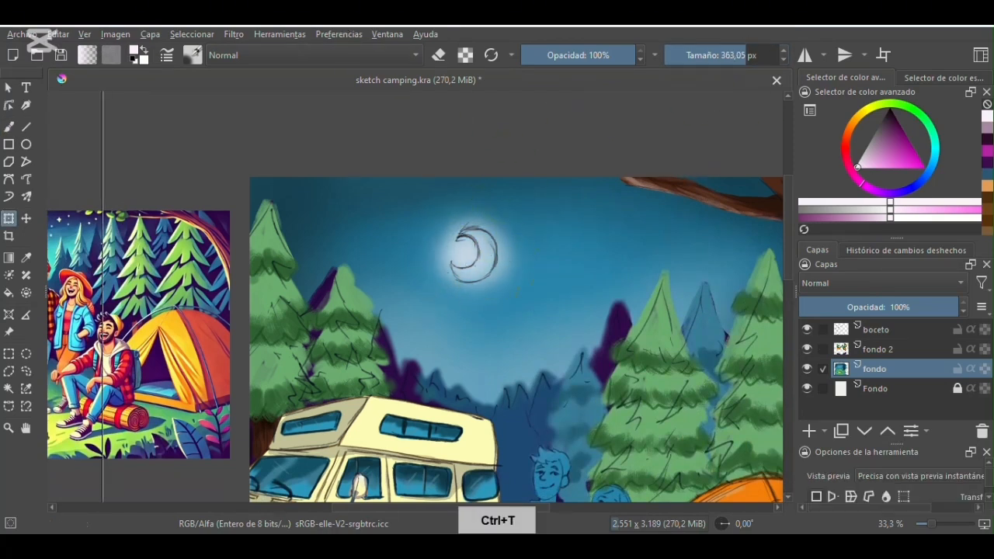
{"action": "left_click", "coordinate": [9, 126]}
{"action": "key", "text": "ctrl+z"}
{"action": "key", "text": "ctrl+z"}
{"action": "key", "text": "ctrl+z"}
{"action": "key", "text": "ctrl+z"}
{"action": "key", "text": "ctrl+z"}
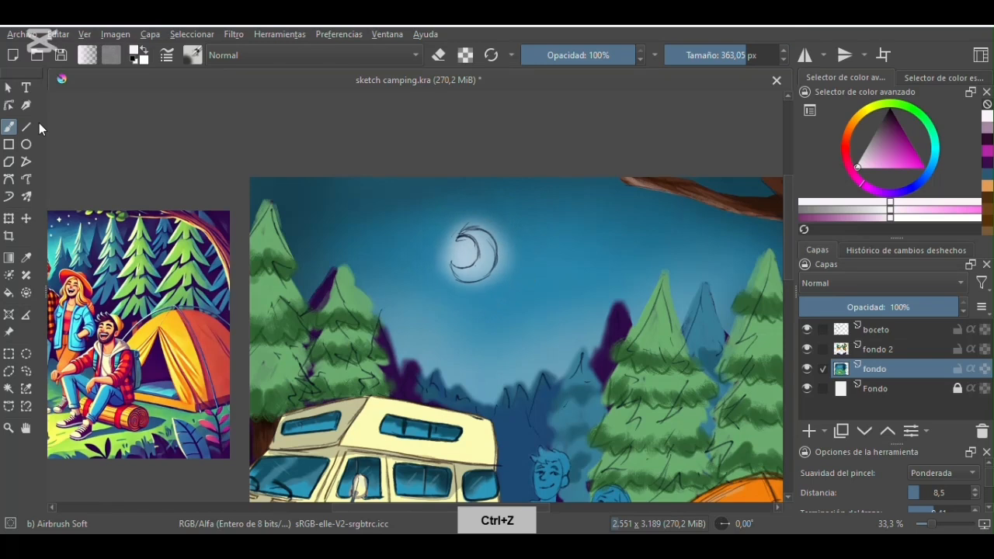
{"action": "key", "text": "ctrl+z"}
{"action": "key", "text": "ctrl+z"}
{"action": "key", "text": "ctrl+z"}
{"action": "key", "text": "ctrl+z"}
{"action": "key", "text": "ctrl+z"}
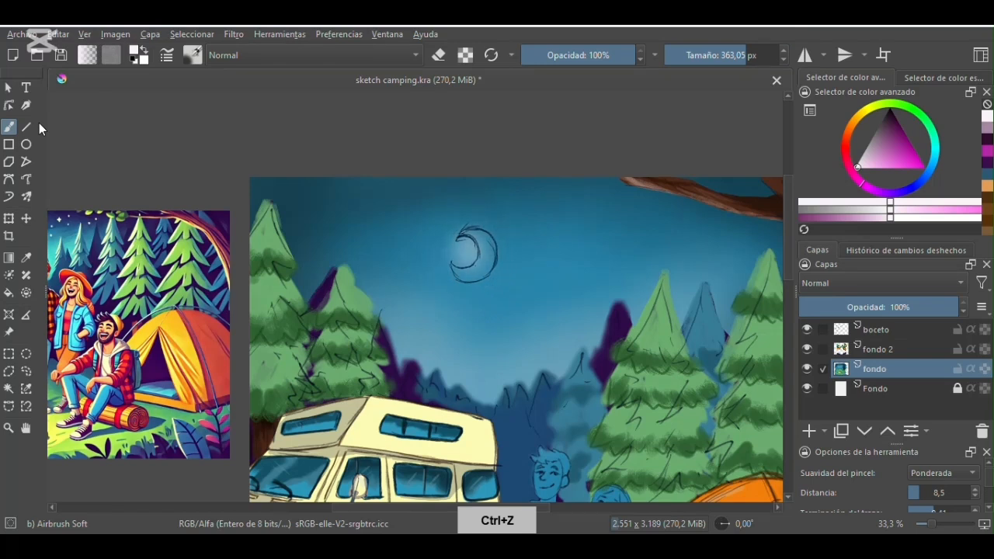
- Fill the crescent moon in near-white with the Marker Details brush at 22.02 px and hide the boceto layer
{"action": "left_click", "coordinate": [193, 54]}
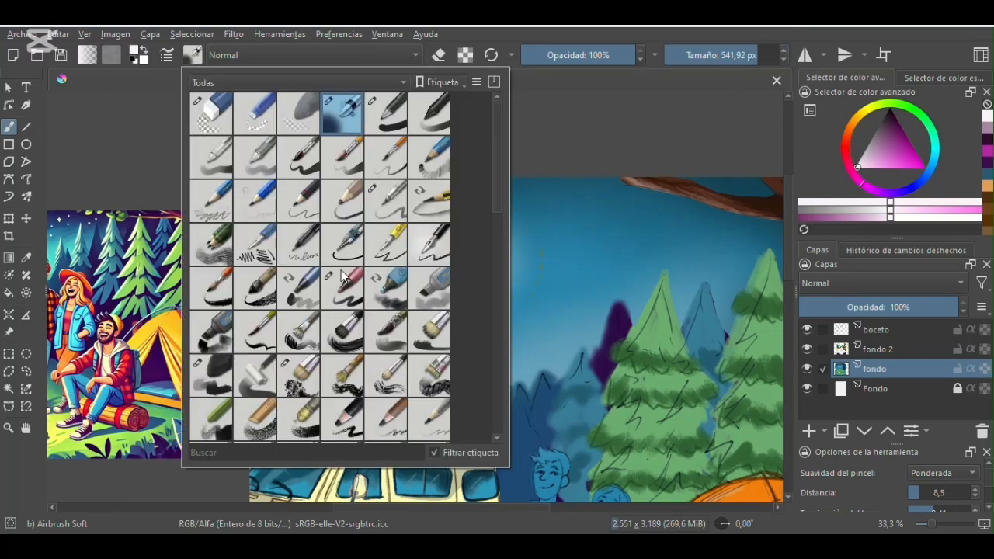
{"action": "left_click", "coordinate": [345, 276]}
{"action": "mouse_move", "coordinate": [458, 239]}
{"action": "left_mouse_down"}
{"action": "mouse_move", "coordinate": [462, 267]}
{"action": "mouse_move", "coordinate": [454, 263]}
{"action": "mouse_move", "coordinate": [474, 280]}
{"action": "mouse_move", "coordinate": [494, 240]}
{"action": "mouse_move", "coordinate": [460, 237]}
{"action": "mouse_move", "coordinate": [474, 235]}
{"action": "mouse_move", "coordinate": [489, 258]}
{"action": "left_mouse_up"}
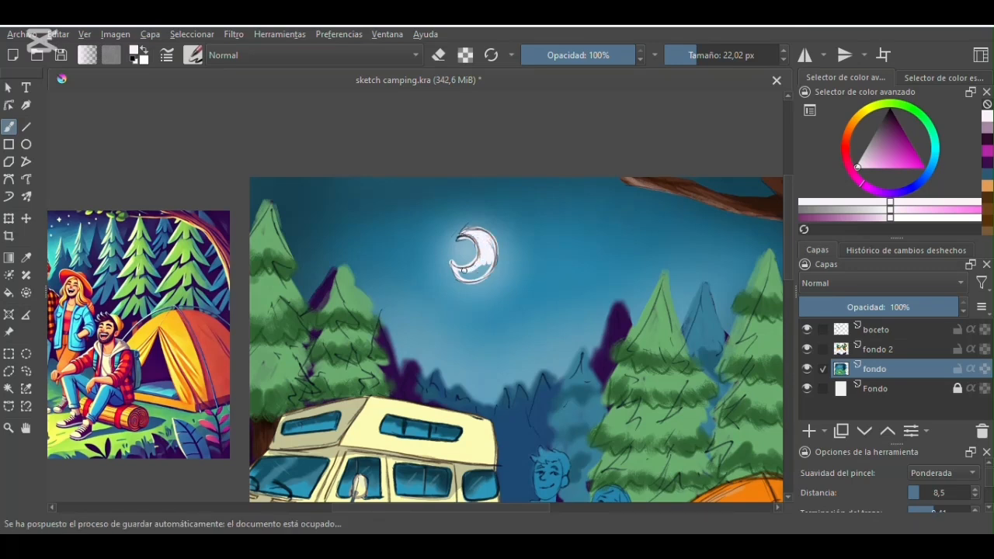
{"action": "left_click", "coordinate": [807, 330]}
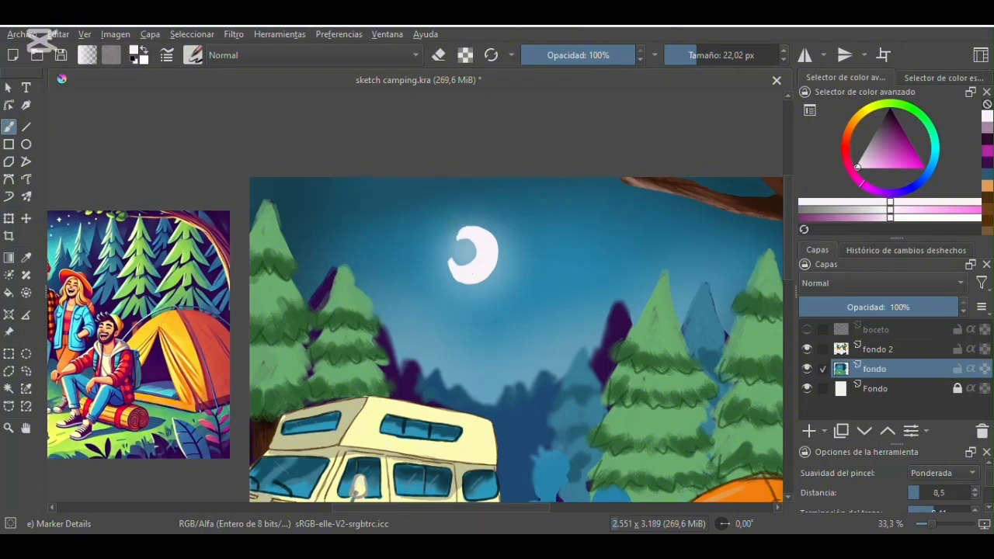
- Sample the pale blue inside the crescent, retouch the moon's inner area with Airbrush Soft at 38.48 px, and undo the last stroke
{"action": "key", "text": "minus"}
{"action": "key", "text": "minus"}
{"action": "key", "text": "plus"}
{"action": "key", "text": "plus"}
{"action": "left_click", "coordinate": [192, 55]}
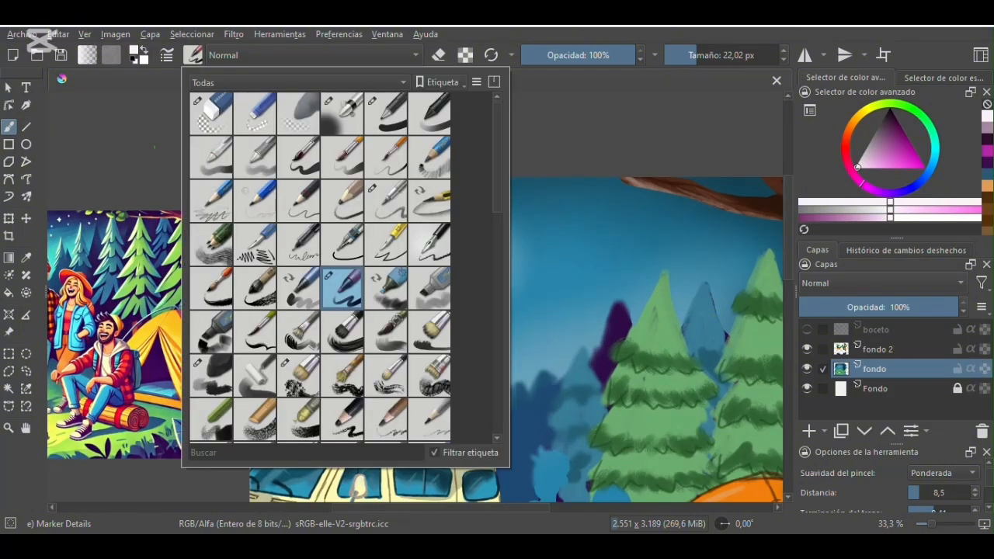
{"action": "left_click", "coordinate": [342, 114]}
{"action": "left_click", "coordinate": [27, 258]}
{"action": "left_click", "coordinate": [467, 250]}
{"action": "left_click", "coordinate": [9, 127]}
{"action": "mouse_move", "coordinate": [755, 52]}
{"action": "left_mouse_down"}
{"action": "mouse_move", "coordinate": [692, 63]}
{"action": "mouse_move", "coordinate": [703, 61]}
{"action": "left_mouse_up"}
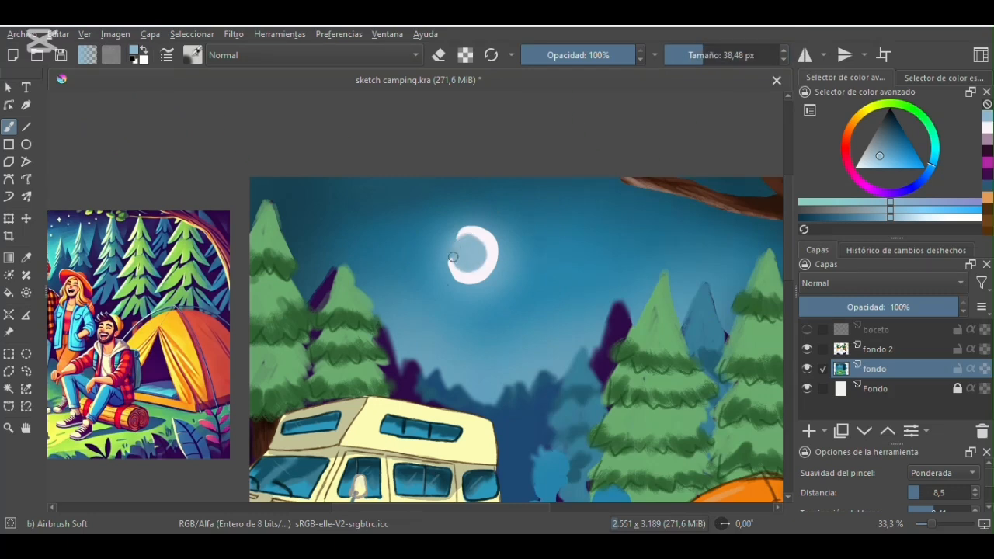
{"action": "key", "text": "minus"}
{"action": "key", "text": "minus"}
{"action": "key", "text": "plus"}
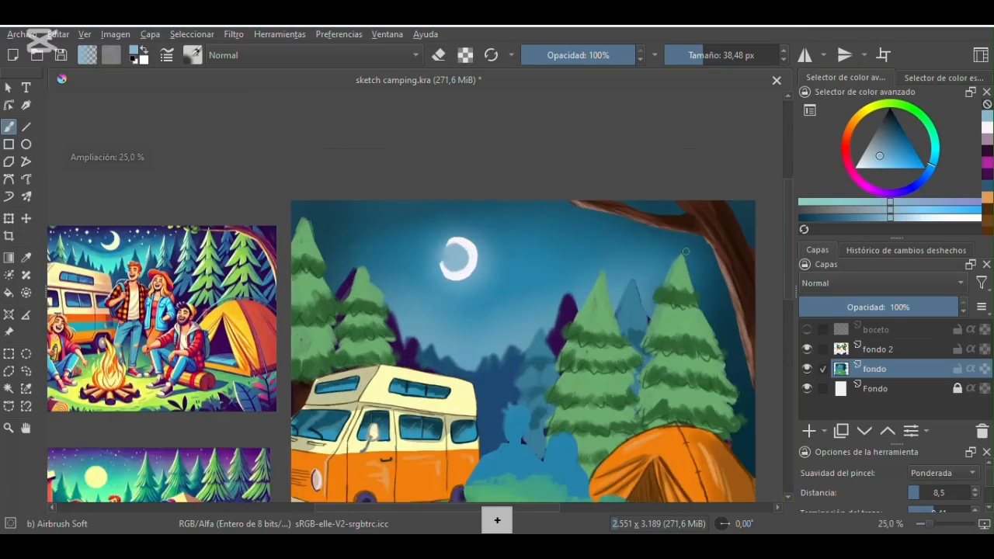
{"action": "key", "text": "ctrl+z"}
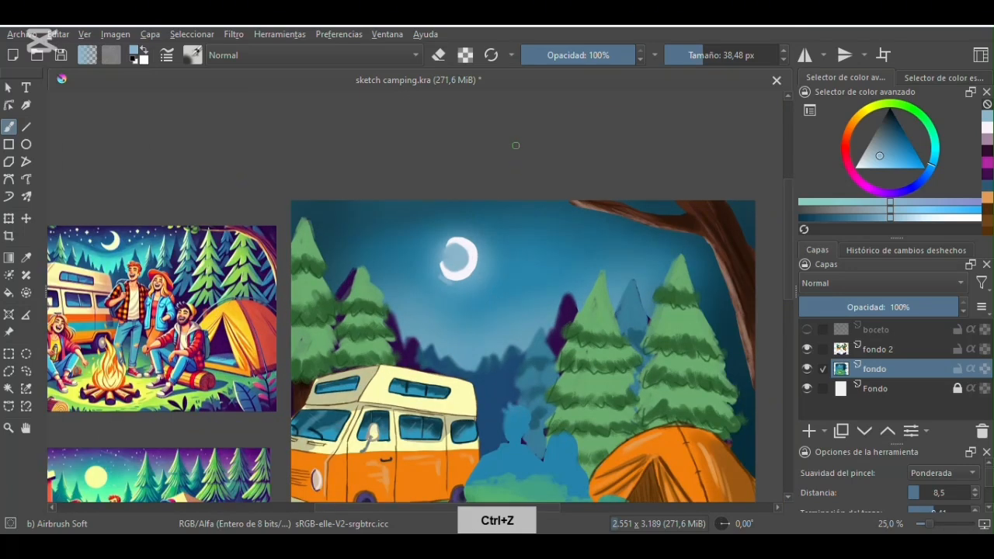
- Strengthen the moon's glow in near-white with Airbrush Soft at 363.05 px
{"action": "left_click", "coordinate": [870, 162]}
{"action": "left_click", "coordinate": [860, 166]}
{"action": "left_click", "coordinate": [722, 55]}
{"action": "left_click", "coordinate": [746, 55]}
{"action": "left_click", "coordinate": [454, 261]}
{"action": "left_click", "coordinate": [458, 259]}
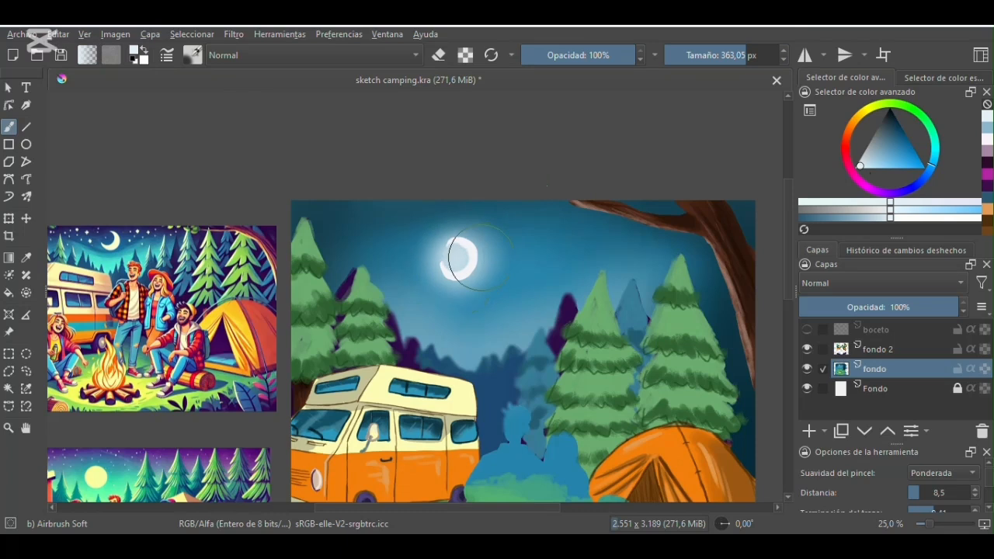
- Dot near-white stars across the night sky with Marker Details at 22.02 px
{"action": "left_click", "coordinate": [192, 55]}
{"action": "left_click", "coordinate": [342, 288]}
{"action": "left_click", "coordinate": [584, 147]}
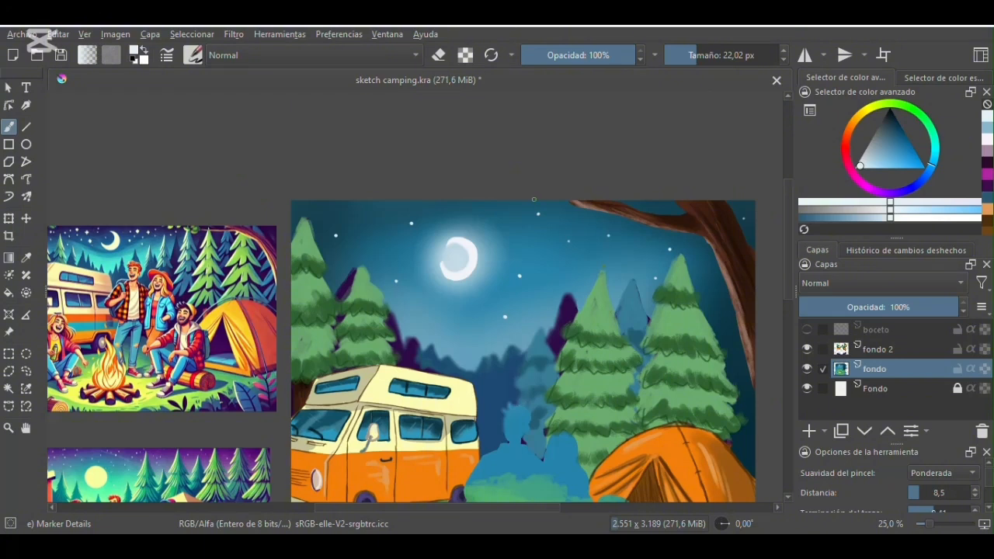
- Add soft halos around the stars with Airbrush Soft at 67.75 px, undo the latest stroke and reduce the size to 8.48 px
{"action": "left_click", "coordinate": [193, 56]}
{"action": "left_click", "coordinate": [336, 115]}
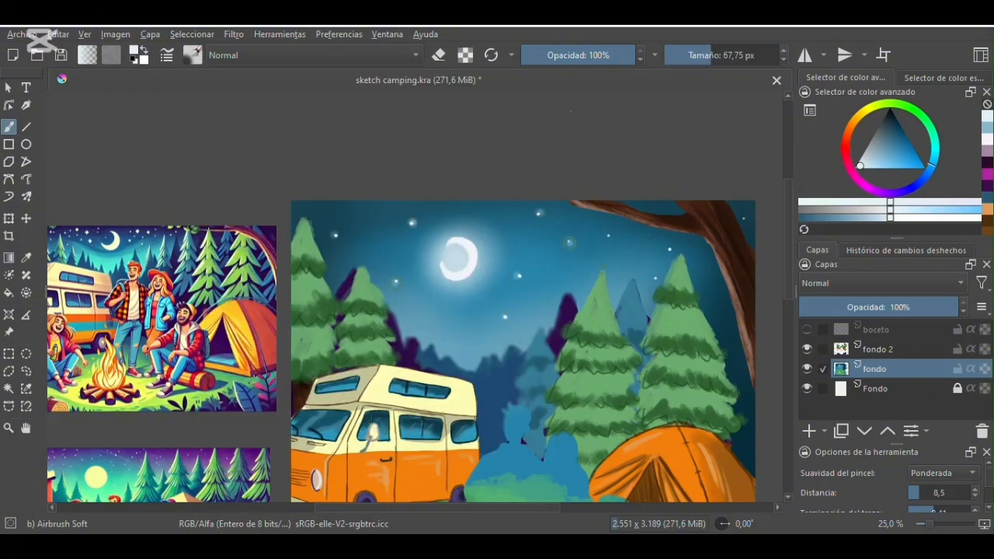
{"action": "key", "text": "ctrl+z"}
{"action": "left_click", "coordinate": [722, 47]}
{"action": "left_click", "coordinate": [676, 54]}
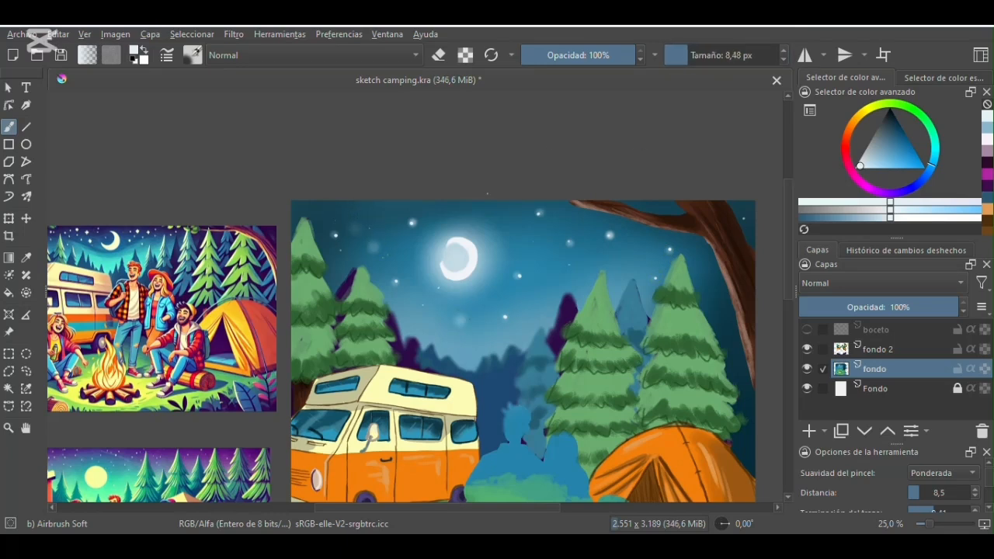
- Show the boceto sketch layer and add a layer named pieles above fondo 2
{"action": "key", "text": "minus"}
{"action": "key", "text": "minus"}
{"action": "left_click_drag", "start_coordinate": [789, 245], "coordinate": [790, 291]}
{"action": "left_click", "coordinate": [807, 330]}
{"action": "key", "text": "plus"}
{"action": "key", "text": "plus"}
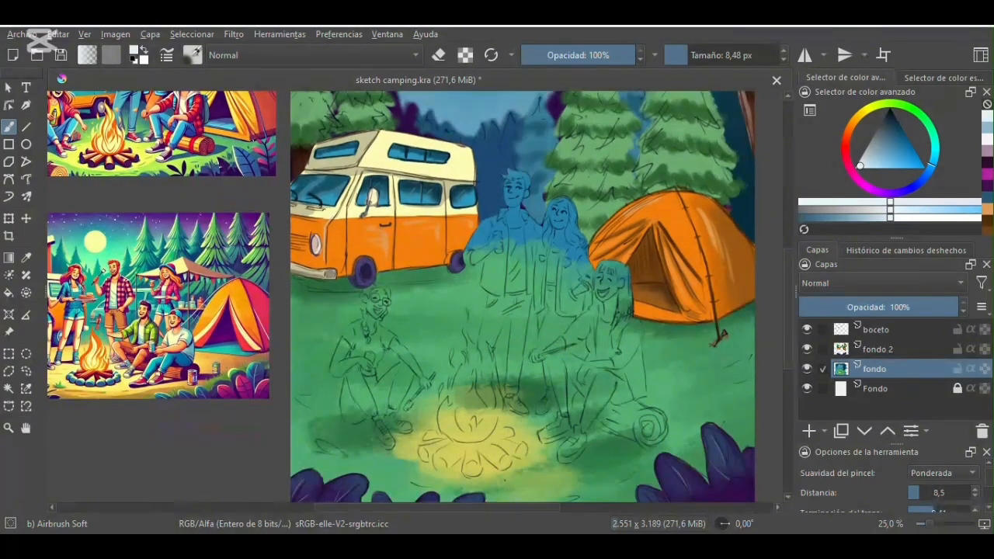
{"action": "left_click_drag", "start_coordinate": [466, 507], "coordinate": [500, 507]}
{"action": "left_click", "coordinate": [193, 55]}
{"action": "left_click", "coordinate": [431, 238]}
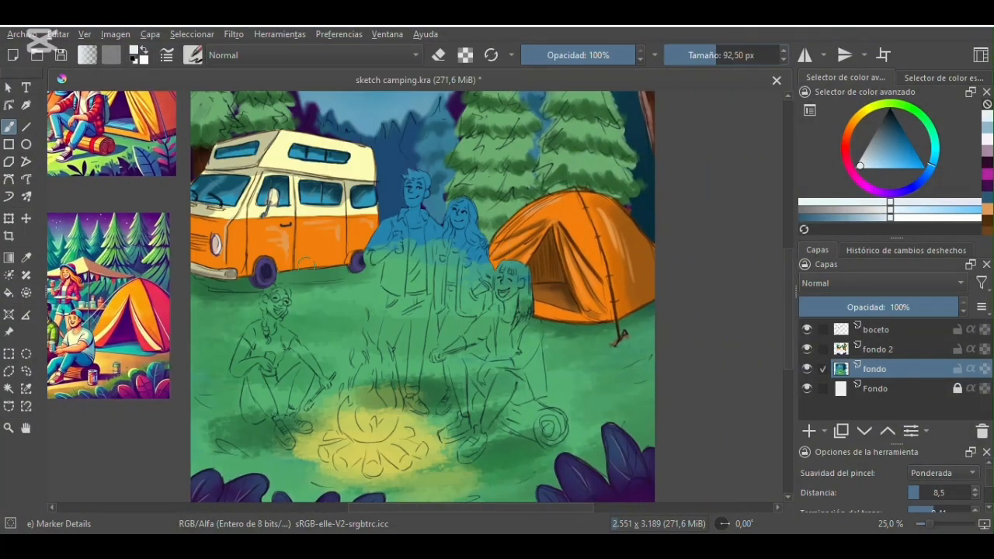
{"action": "left_click", "coordinate": [808, 431]}
{"action": "left_click", "coordinate": [888, 431]}
{"action": "double_click", "coordinate": [887, 349]}
{"action": "type", "text": "pieles"}
{"action": "key", "text": "Return"}
- Fill the standing man's face and neck in beige with Basic-1 at 19.15 px
{"action": "left_click", "coordinate": [853, 122]}
{"action": "left_click", "coordinate": [873, 158]}
{"action": "left_click", "coordinate": [878, 158]}
{"action": "left_click_drag", "start_coordinate": [716, 55], "coordinate": [713, 55]}
{"action": "left_click_drag", "start_coordinate": [411, 186], "coordinate": [414, 194]}
{"action": "key", "text": "plus"}
{"action": "key", "text": "plus"}
{"action": "left_click_drag", "start_coordinate": [787, 314], "coordinate": [788, 287]}
{"action": "left_click", "coordinate": [194, 55]}
{"action": "left_click", "coordinate": [373, 117]}
{"action": "left_click_drag", "start_coordinate": [703, 56], "coordinate": [696, 55]}
{"action": "mouse_move", "coordinate": [400, 197]}
{"action": "left_mouse_down"}
{"action": "mouse_move", "coordinate": [395, 218]}
{"action": "mouse_move", "coordinate": [410, 196]}
{"action": "mouse_move", "coordinate": [415, 250]}
{"action": "mouse_move", "coordinate": [403, 264]}
{"action": "mouse_move", "coordinate": [419, 283]}
{"action": "mouse_move", "coordinate": [410, 286]}
{"action": "left_mouse_up"}
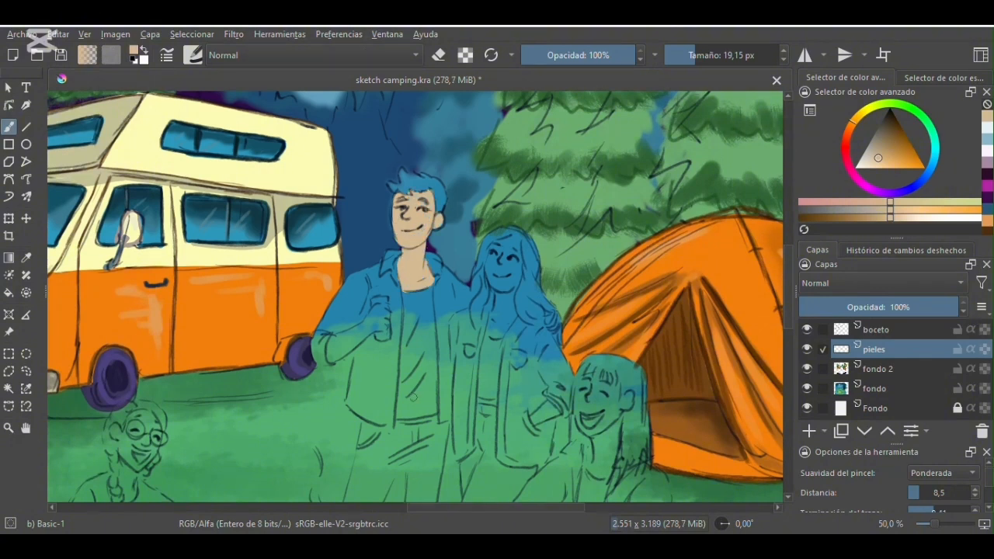
- Fill the standing man's arm, the standing woman's face and the face and hands of the figure seated near the tent in beige
{"action": "mouse_move", "coordinate": [331, 349]}
{"action": "left_mouse_down"}
{"action": "mouse_move", "coordinate": [384, 307]}
{"action": "mouse_move", "coordinate": [373, 330]}
{"action": "mouse_move", "coordinate": [381, 311]}
{"action": "left_mouse_up"}
{"action": "key", "text": "e"}
{"action": "key", "text": "e"}
{"action": "left_click", "coordinate": [551, 317]}
{"action": "mouse_move", "coordinate": [515, 240]}
{"action": "left_mouse_down"}
{"action": "mouse_move", "coordinate": [500, 301]}
{"action": "mouse_move", "coordinate": [491, 318]}
{"action": "mouse_move", "coordinate": [509, 324]}
{"action": "mouse_move", "coordinate": [512, 283]}
{"action": "mouse_move", "coordinate": [512, 257]}
{"action": "mouse_move", "coordinate": [496, 270]}
{"action": "mouse_move", "coordinate": [504, 299]}
{"action": "mouse_move", "coordinate": [503, 330]}
{"action": "left_mouse_up"}
{"action": "mouse_move", "coordinate": [535, 416]}
{"action": "left_mouse_down"}
{"action": "mouse_move", "coordinate": [553, 412]}
{"action": "mouse_move", "coordinate": [537, 422]}
{"action": "left_mouse_up"}
{"action": "left_click_drag", "start_coordinate": [788, 295], "coordinate": [786, 335]}
{"action": "mouse_move", "coordinate": [586, 179]}
{"action": "left_mouse_down"}
{"action": "mouse_move", "coordinate": [584, 193]}
{"action": "mouse_move", "coordinate": [611, 216]}
{"action": "mouse_move", "coordinate": [589, 192]}
{"action": "mouse_move", "coordinate": [607, 214]}
{"action": "mouse_move", "coordinate": [600, 267]}
{"action": "left_mouse_up"}
{"action": "mouse_move", "coordinate": [606, 363]}
{"action": "left_mouse_down"}
{"action": "mouse_move", "coordinate": [567, 362]}
{"action": "mouse_move", "coordinate": [551, 378]}
{"action": "left_mouse_up"}
{"action": "left_click_drag", "start_coordinate": [513, 311], "coordinate": [470, 342]}
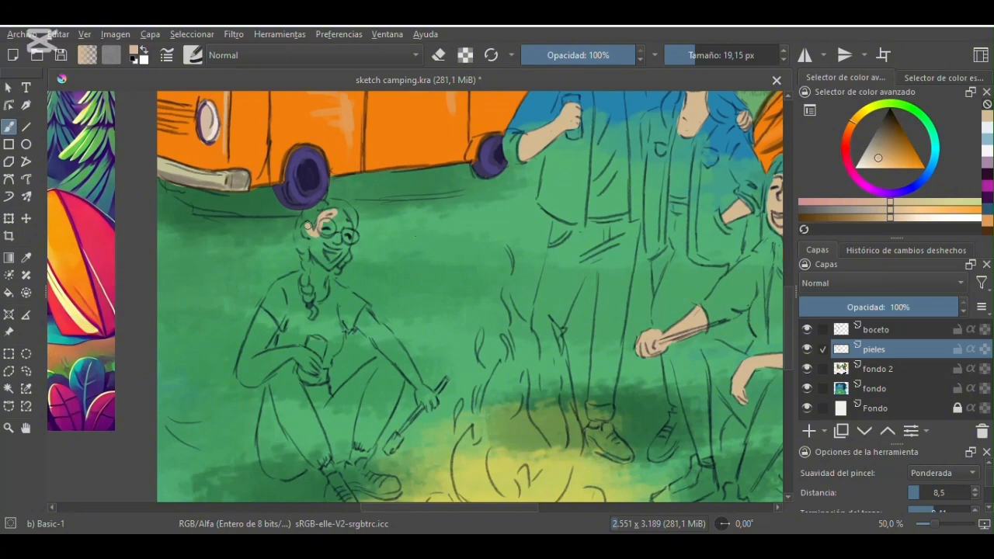
- Fill the face, neck, arms and ankles of the seated woman with glasses in beige, cleaning the edges with the eraser
{"action": "mouse_move", "coordinate": [319, 297]}
{"action": "left_mouse_down"}
{"action": "mouse_move", "coordinate": [341, 257]}
{"action": "mouse_move", "coordinate": [341, 214]}
{"action": "mouse_move", "coordinate": [340, 240]}
{"action": "left_mouse_up"}
{"action": "mouse_move", "coordinate": [267, 336]}
{"action": "left_mouse_down"}
{"action": "mouse_move", "coordinate": [247, 349]}
{"action": "mouse_move", "coordinate": [255, 383]}
{"action": "mouse_move", "coordinate": [292, 354]}
{"action": "mouse_move", "coordinate": [312, 369]}
{"action": "left_mouse_up"}
{"action": "left_click_drag", "start_coordinate": [363, 311], "coordinate": [406, 371]}
{"action": "key", "text": "e"}
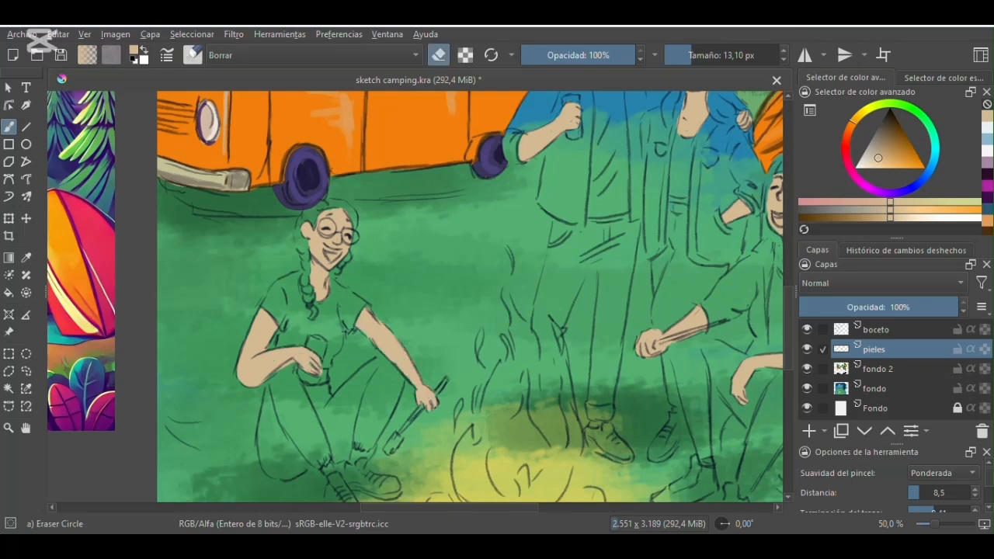
{"action": "key", "text": "e"}
{"action": "scroll", "coordinate": [357, 354], "scroll_direction": "down", "scroll_amount": 3}
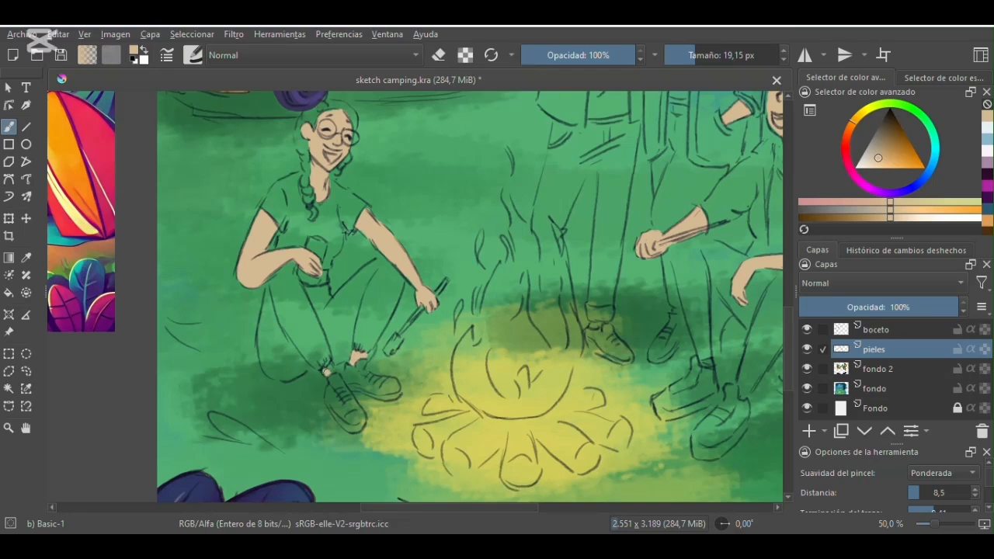
- Add a layer named fuego between pieles and fondo 2
{"action": "key", "text": "minus"}
{"action": "key", "text": "minus"}
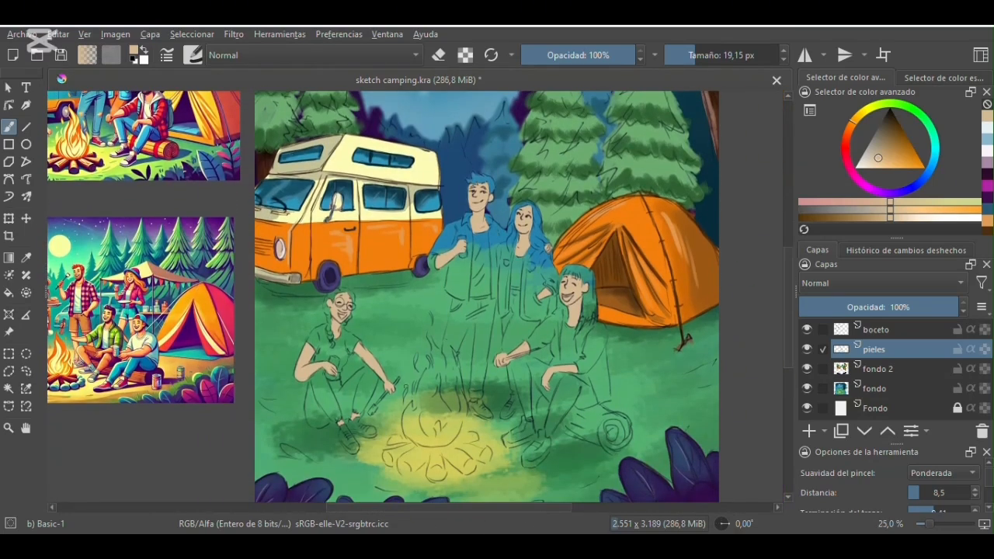
{"action": "left_click", "coordinate": [808, 432]}
{"action": "left_click_drag", "start_coordinate": [884, 351], "coordinate": [883, 378]}
{"action": "double_click", "coordinate": [875, 372]}
{"action": "type", "text": "fuego"}
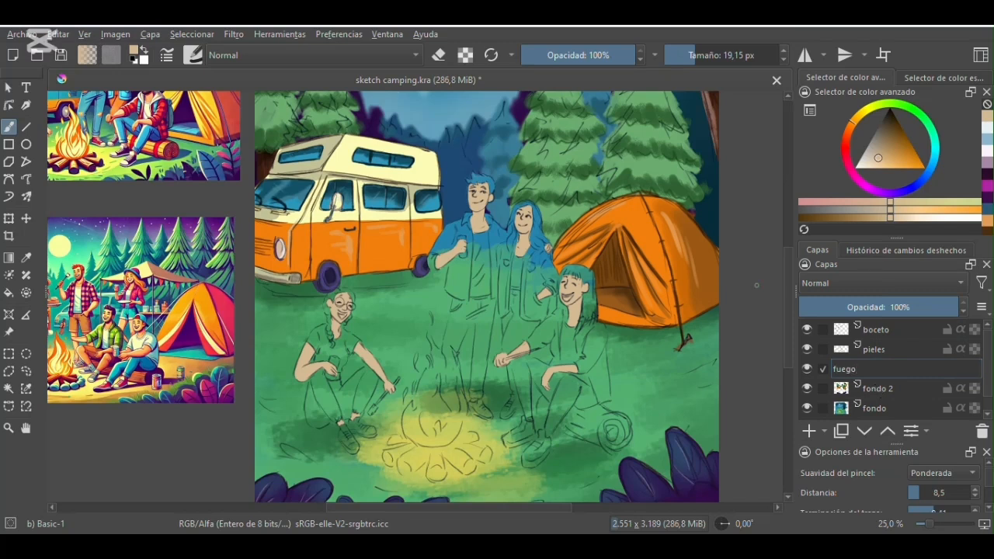
{"action": "key", "text": "Return"}
- Fill the campfire logs in reddish brown on the fuego layer with Basic-1 at 19.15 px
{"action": "left_click_drag", "start_coordinate": [895, 142], "coordinate": [897, 136]}
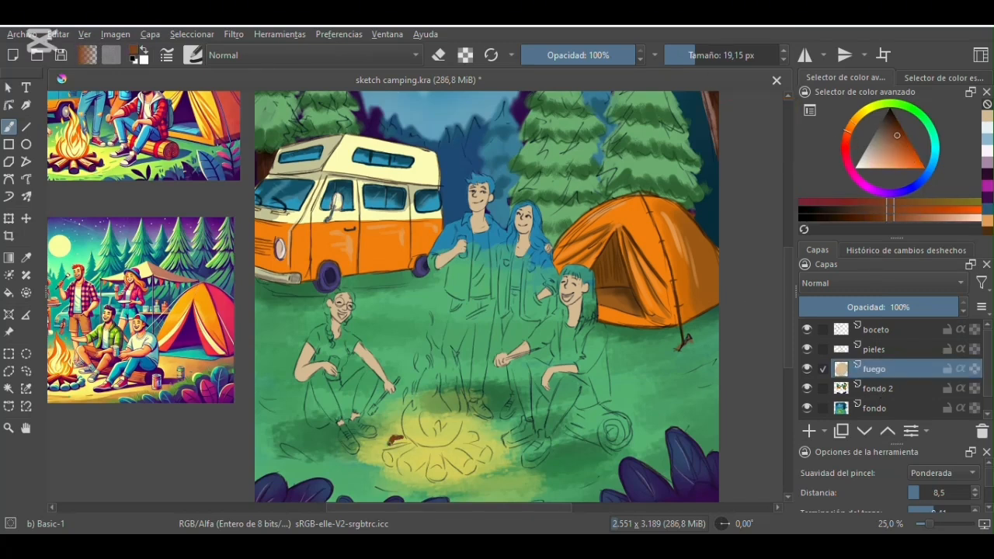
{"action": "mouse_move", "coordinate": [396, 439]}
{"action": "left_mouse_down"}
{"action": "mouse_move", "coordinate": [411, 444]}
{"action": "mouse_move", "coordinate": [391, 463]}
{"action": "left_mouse_up"}
{"action": "key", "text": "plus"}
{"action": "left_click_drag", "start_coordinate": [789, 328], "coordinate": [789, 368]}
{"action": "left_click_drag", "start_coordinate": [387, 341], "coordinate": [383, 352]}
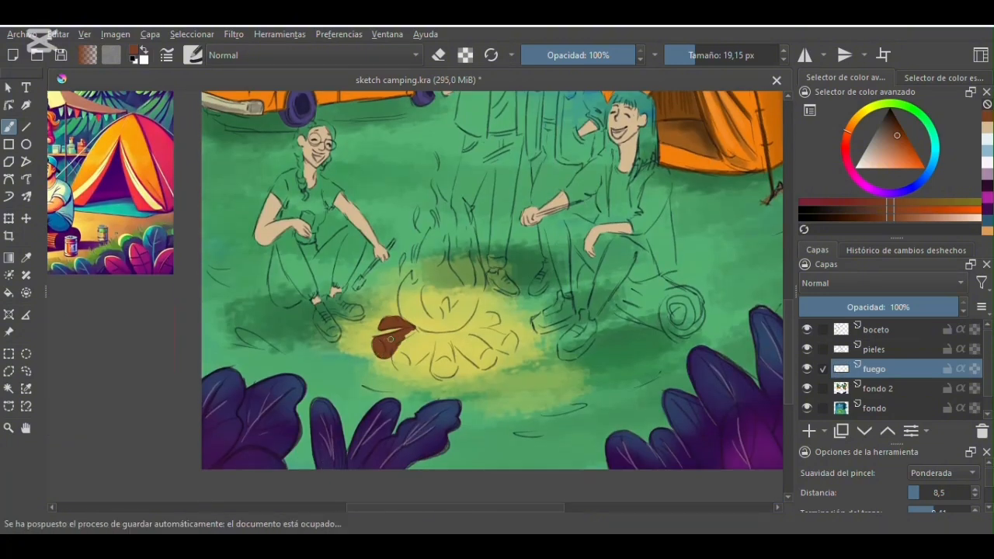
{"action": "mouse_move", "coordinate": [395, 350]}
{"action": "left_mouse_down"}
{"action": "mouse_move", "coordinate": [434, 343]}
{"action": "mouse_move", "coordinate": [403, 353]}
{"action": "mouse_move", "coordinate": [404, 362]}
{"action": "mouse_move", "coordinate": [447, 335]}
{"action": "mouse_move", "coordinate": [435, 364]}
{"action": "mouse_move", "coordinate": [439, 376]}
{"action": "mouse_move", "coordinate": [451, 344]}
{"action": "mouse_move", "coordinate": [442, 350]}
{"action": "mouse_move", "coordinate": [453, 370]}
{"action": "mouse_move", "coordinate": [448, 333]}
{"action": "mouse_move", "coordinate": [480, 367]}
{"action": "mouse_move", "coordinate": [494, 357]}
{"action": "mouse_move", "coordinate": [446, 334]}
{"action": "left_mouse_up"}
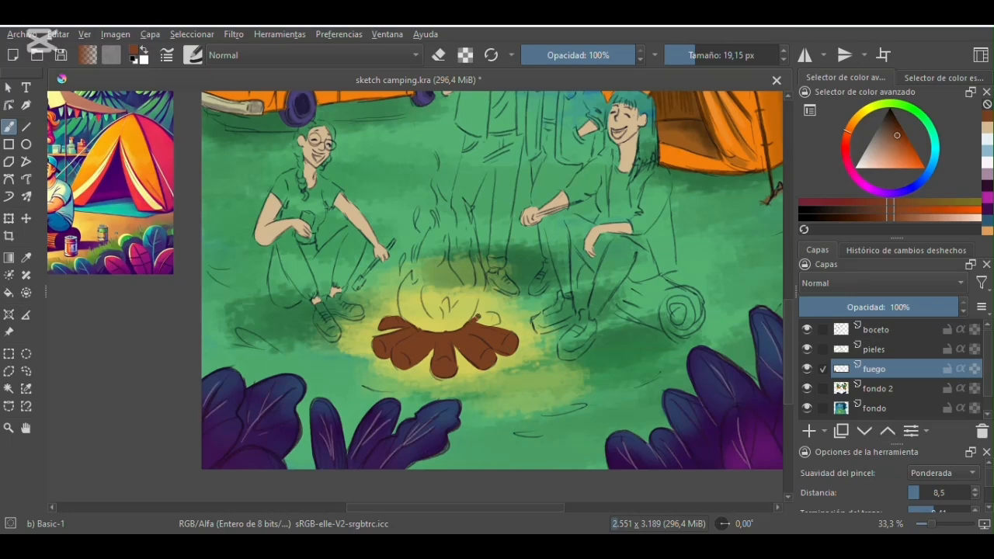
{"action": "key", "text": "e"}
{"action": "key", "text": "e"}
- Lock the fuego layer's alpha and shade the logs in darker brown with Marker Details, reducing the size from 77.73 to 28.59 px
{"action": "left_click", "coordinate": [975, 368]}
{"action": "left_click", "coordinate": [193, 55]}
{"action": "left_click", "coordinate": [343, 288]}
{"action": "left_click", "coordinate": [126, 334]}
{"action": "left_click", "coordinate": [896, 126]}
{"action": "mouse_move", "coordinate": [377, 344]}
{"action": "left_mouse_down"}
{"action": "mouse_move", "coordinate": [379, 362]}
{"action": "mouse_move", "coordinate": [449, 375]}
{"action": "mouse_move", "coordinate": [508, 353]}
{"action": "left_mouse_up"}
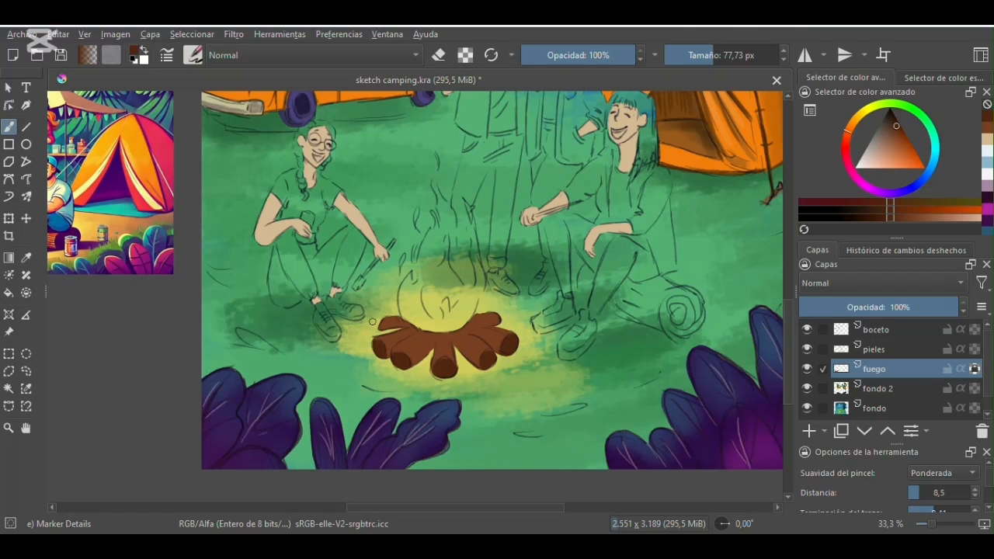
{"action": "left_click", "coordinate": [700, 55]}
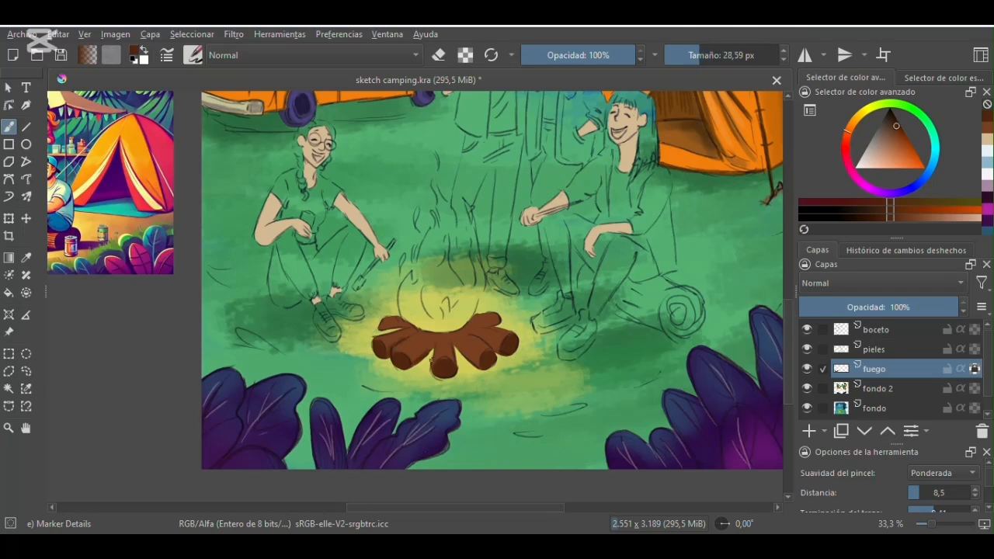
- Glaze the inner ends of the logs in red-orange with Airbrush Soft at 88.64 px
{"action": "left_click", "coordinate": [193, 55]}
{"action": "left_click", "coordinate": [342, 114]}
{"action": "left_click", "coordinate": [904, 144]}
{"action": "left_click", "coordinate": [699, 54]}
{"action": "left_click_drag", "start_coordinate": [699, 55], "coordinate": [716, 56]}
{"action": "left_click_drag", "start_coordinate": [415, 336], "coordinate": [479, 351]}
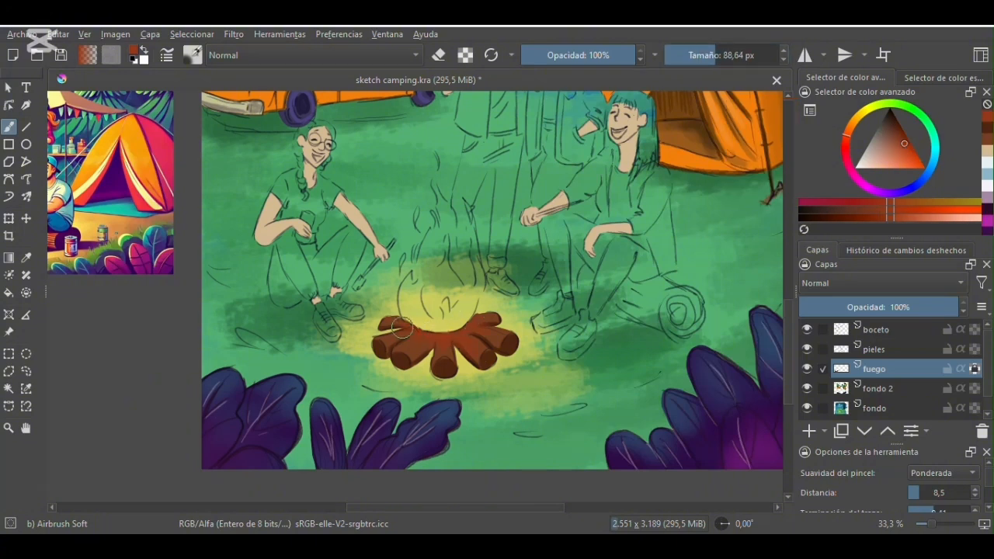
- Unlock the fuego layer's alpha and outline the logs in dark brown with Pencil-4 Soft at 22.02 px
{"action": "left_click", "coordinate": [193, 55]}
{"action": "left_click", "coordinate": [389, 208]}
{"action": "left_click", "coordinate": [698, 55]}
{"action": "left_click", "coordinate": [899, 129]}
{"action": "left_click", "coordinate": [975, 369]}
{"action": "left_click_drag", "start_coordinate": [383, 327], "coordinate": [393, 328]}
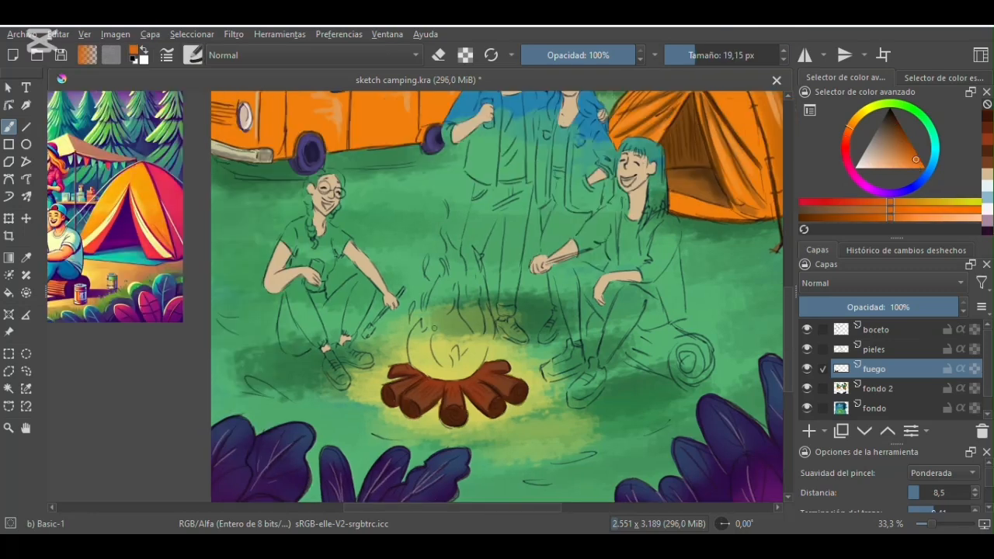
- Outline and fill the campfire flame in orange with Basic-1, adding small side flames with Marker Details at 28.59 px
{"action": "mouse_move", "coordinate": [422, 322]}
{"action": "left_mouse_down"}
{"action": "mouse_move", "coordinate": [412, 345]}
{"action": "mouse_move", "coordinate": [447, 379]}
{"action": "left_mouse_up"}
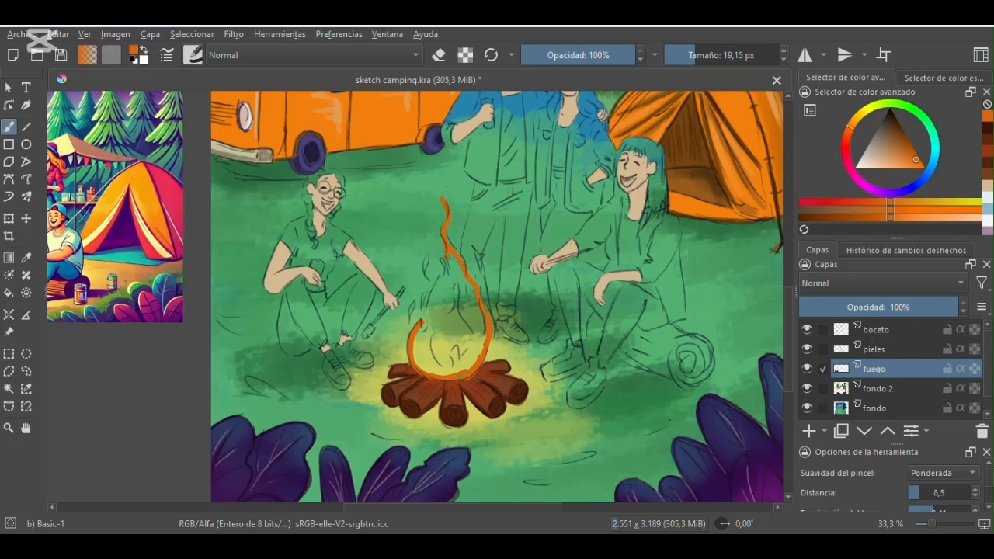
{"action": "left_click_drag", "start_coordinate": [423, 307], "coordinate": [421, 321]}
{"action": "left_click", "coordinate": [701, 56]}
{"action": "mouse_move", "coordinate": [451, 262]}
{"action": "left_mouse_down"}
{"action": "mouse_move", "coordinate": [426, 322]}
{"action": "mouse_move", "coordinate": [468, 365]}
{"action": "mouse_move", "coordinate": [466, 279]}
{"action": "mouse_move", "coordinate": [431, 361]}
{"action": "mouse_move", "coordinate": [467, 315]}
{"action": "mouse_move", "coordinate": [465, 341]}
{"action": "left_mouse_up"}
{"action": "left_click", "coordinate": [192, 55]}
{"action": "left_click", "coordinate": [349, 288]}
{"action": "left_click", "coordinate": [536, 280]}
{"action": "left_click_drag", "start_coordinate": [411, 321], "coordinate": [414, 297]}
{"action": "left_click_drag", "start_coordinate": [427, 280], "coordinate": [425, 255]}
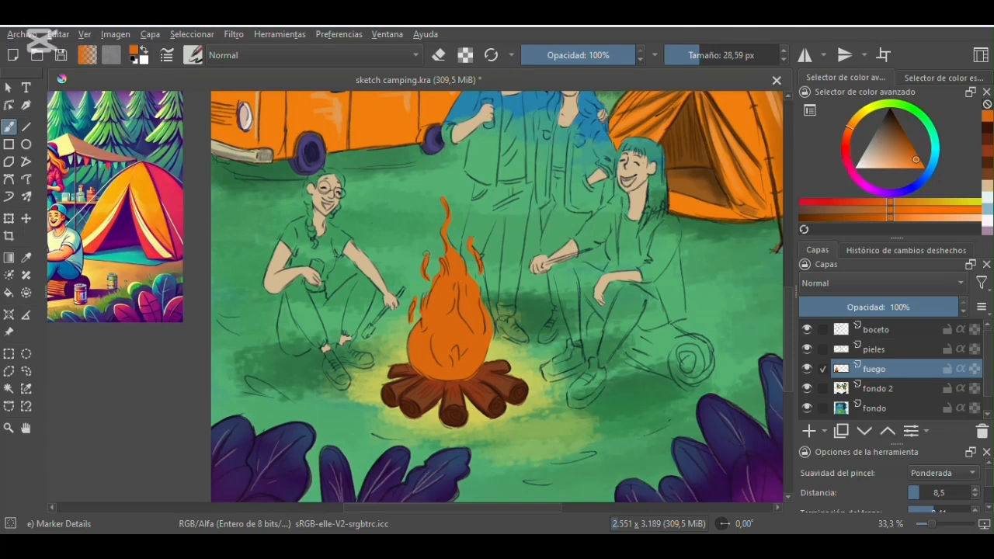
- Paint the flame's inner zones in yellow-green and pale cream with Marker Details at 28.59 px
{"action": "left_click_drag", "start_coordinate": [894, 155], "coordinate": [878, 157]}
{"action": "mouse_move", "coordinate": [427, 335]}
{"action": "left_mouse_down"}
{"action": "mouse_move", "coordinate": [425, 349]}
{"action": "mouse_move", "coordinate": [454, 365]}
{"action": "mouse_move", "coordinate": [469, 315]}
{"action": "mouse_move", "coordinate": [439, 355]}
{"action": "mouse_move", "coordinate": [444, 299]}
{"action": "mouse_move", "coordinate": [456, 320]}
{"action": "mouse_move", "coordinate": [445, 351]}
{"action": "mouse_move", "coordinate": [456, 308]}
{"action": "left_mouse_up"}
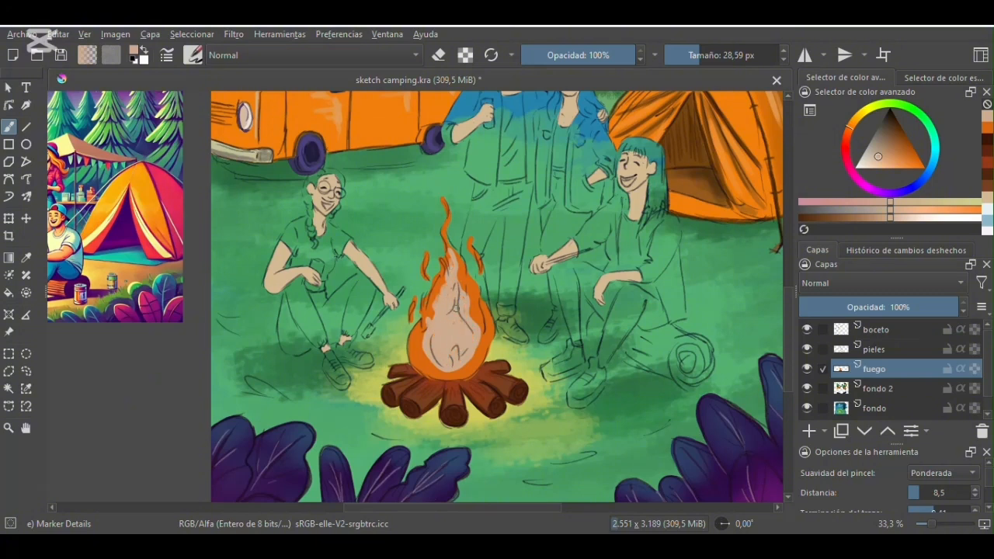
{"action": "left_click_drag", "start_coordinate": [871, 160], "coordinate": [902, 158]}
{"action": "left_click_drag", "start_coordinate": [450, 256], "coordinate": [434, 310]}
{"action": "mouse_move", "coordinate": [425, 358]}
{"action": "left_mouse_down"}
{"action": "mouse_move", "coordinate": [470, 305]}
{"action": "mouse_move", "coordinate": [439, 314]}
{"action": "mouse_move", "coordinate": [431, 363]}
{"action": "mouse_move", "coordinate": [461, 313]}
{"action": "mouse_move", "coordinate": [446, 357]}
{"action": "mouse_move", "coordinate": [470, 303]}
{"action": "mouse_move", "coordinate": [437, 359]}
{"action": "mouse_move", "coordinate": [444, 327]}
{"action": "left_mouse_up"}
{"action": "left_click", "coordinate": [449, 319], "text": "ctrl"}
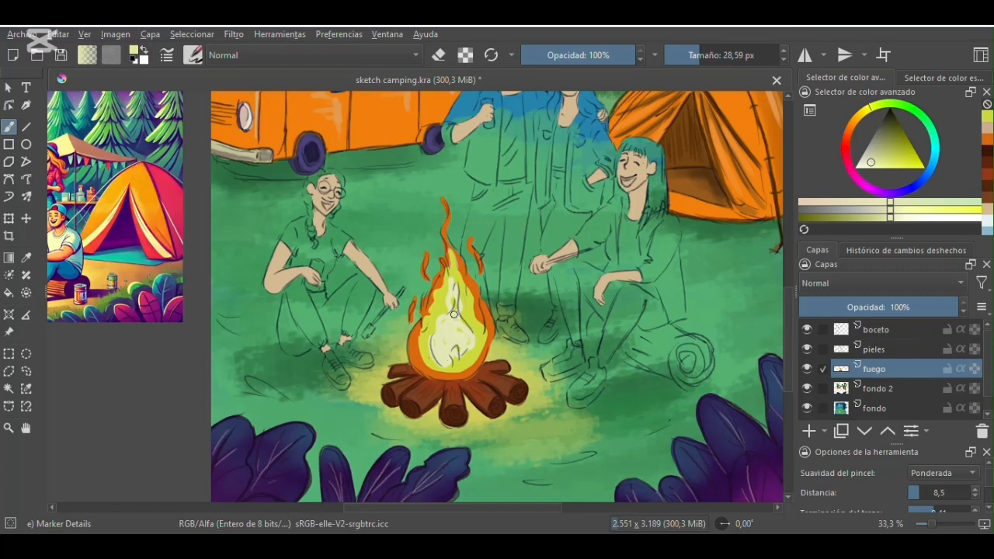
- Hide the boceto layer and smear the flame colors upward into pointed tongues with Blender Smear at 50 px
{"action": "left_click", "coordinate": [807, 330]}
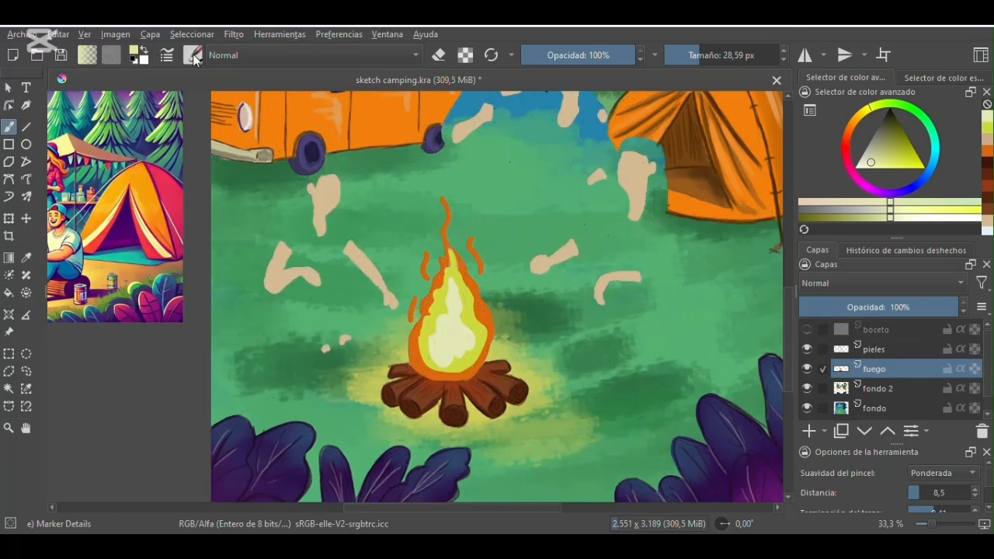
{"action": "left_click", "coordinate": [193, 54]}
{"action": "scroll", "coordinate": [342, 307], "scroll_direction": "down", "scroll_amount": 5}
{"action": "left_click", "coordinate": [343, 307]}
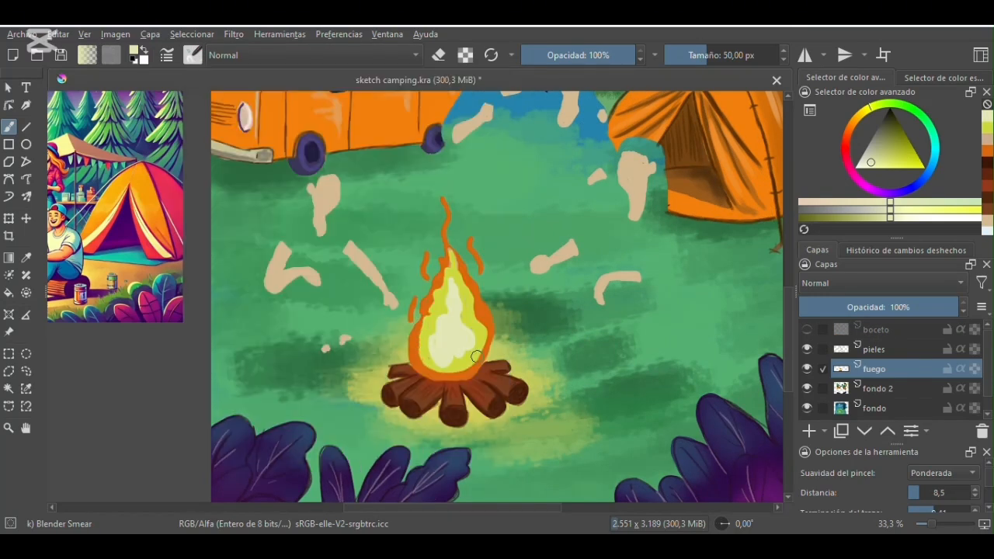
{"action": "left_click_drag", "start_coordinate": [429, 320], "coordinate": [435, 266]}
{"action": "left_click_drag", "start_coordinate": [473, 316], "coordinate": [479, 267]}
{"action": "left_click_drag", "start_coordinate": [458, 274], "coordinate": [459, 252]}
{"action": "left_click_drag", "start_coordinate": [488, 335], "coordinate": [491, 308]}
{"action": "mouse_move", "coordinate": [420, 359]}
{"action": "left_mouse_down"}
{"action": "mouse_move", "coordinate": [476, 245]}
{"action": "mouse_move", "coordinate": [430, 234]}
{"action": "left_mouse_up"}
{"action": "left_click_drag", "start_coordinate": [449, 286], "coordinate": [450, 255]}
{"action": "left_click_drag", "start_coordinate": [438, 326], "coordinate": [437, 289]}
{"action": "scroll", "coordinate": [460, 275], "scroll_direction": "down", "scroll_amount": 2}
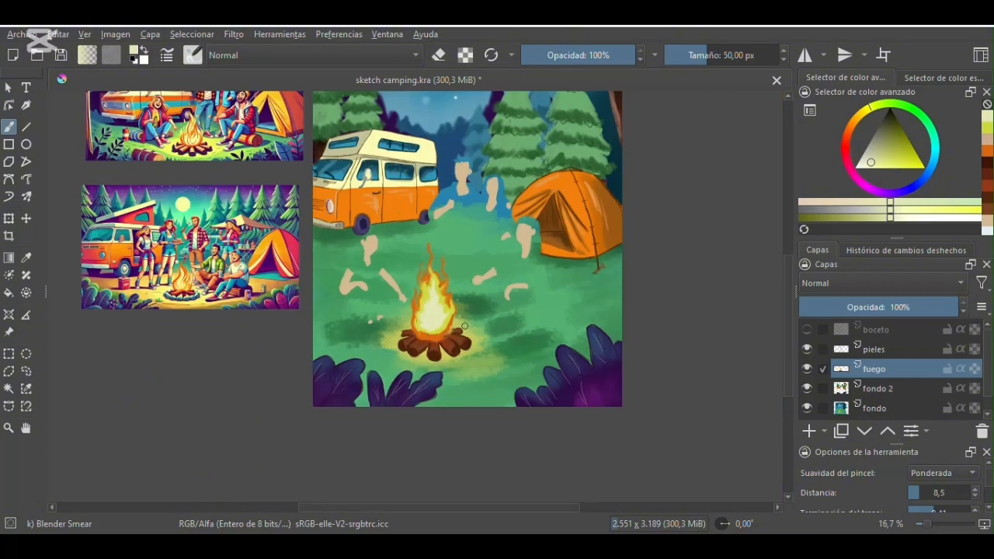
{"action": "scroll", "coordinate": [438, 301], "scroll_direction": "up", "scroll_amount": 2}
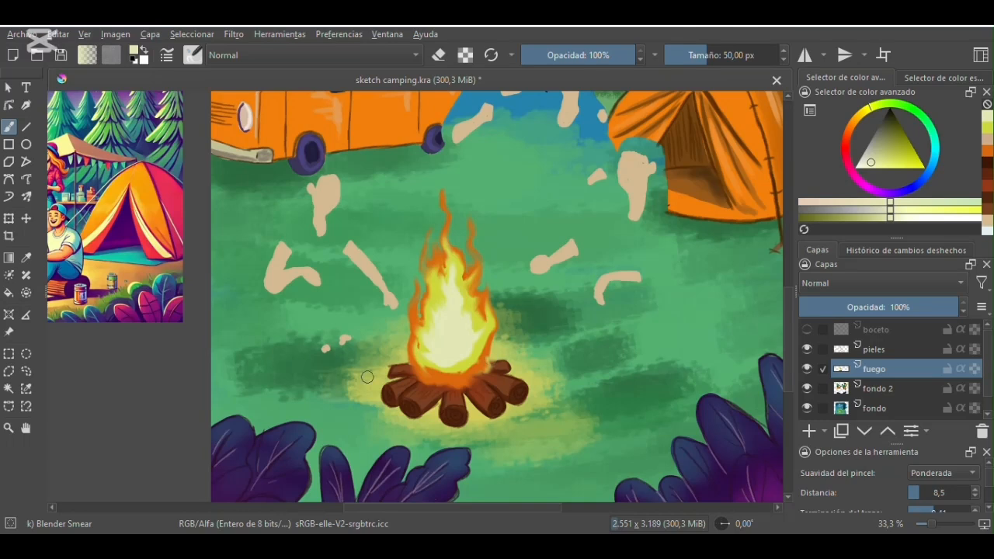
- Show the boceto layer again and select the pieles layer
{"action": "key", "text": "ctrl+minus"}
{"action": "key", "text": "ctrl+minus"}
{"action": "left_click_drag", "start_coordinate": [788, 301], "coordinate": [787, 275]}
{"action": "left_click_drag", "start_coordinate": [447, 509], "coordinate": [499, 514]}
{"action": "left_click", "coordinate": [808, 329]}
{"action": "key", "text": "plus"}
{"action": "left_click", "coordinate": [874, 349]}
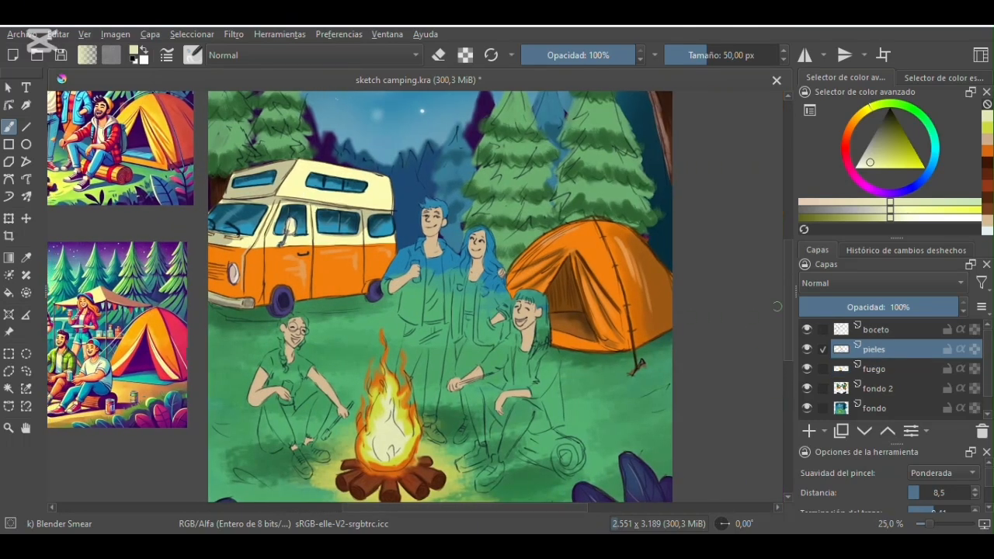
- Lock the pieles layer's alpha, sample the skin tone and darken it to brown, undoing a trial shadow on the seated woman's arm
{"action": "left_click", "coordinate": [26, 258]}
{"action": "left_click", "coordinate": [261, 387]}
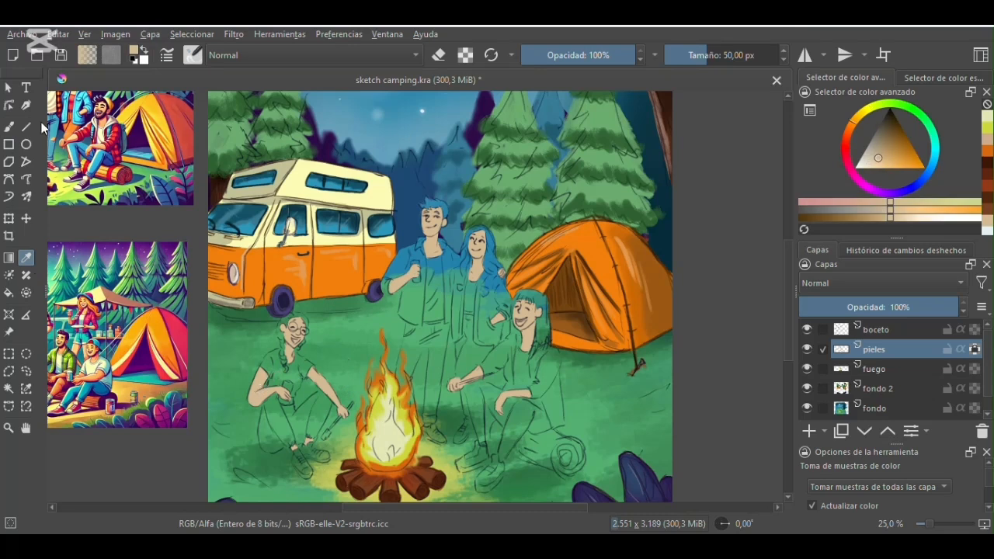
{"action": "left_click_drag", "start_coordinate": [888, 157], "coordinate": [886, 141]}
{"action": "left_click", "coordinate": [9, 126]}
{"action": "left_click_drag", "start_coordinate": [260, 370], "coordinate": [257, 379]}
{"action": "left_click", "coordinate": [192, 56]}
{"action": "left_click", "coordinate": [178, 427]}
{"action": "key", "text": "ctrl+z"}
- Try shading the seated woman's arm with Marker Details at 61.59 px, undo the last stroke and reduce the size to 25.16 px
{"action": "left_click", "coordinate": [192, 55]}
{"action": "left_click_drag", "start_coordinate": [497, 247], "coordinate": [491, 139]}
{"action": "left_click", "coordinate": [212, 246]}
{"action": "left_click", "coordinate": [716, 56]}
{"action": "left_click_drag", "start_coordinate": [708, 47], "coordinate": [710, 56]}
{"action": "left_click_drag", "start_coordinate": [254, 383], "coordinate": [251, 404]}
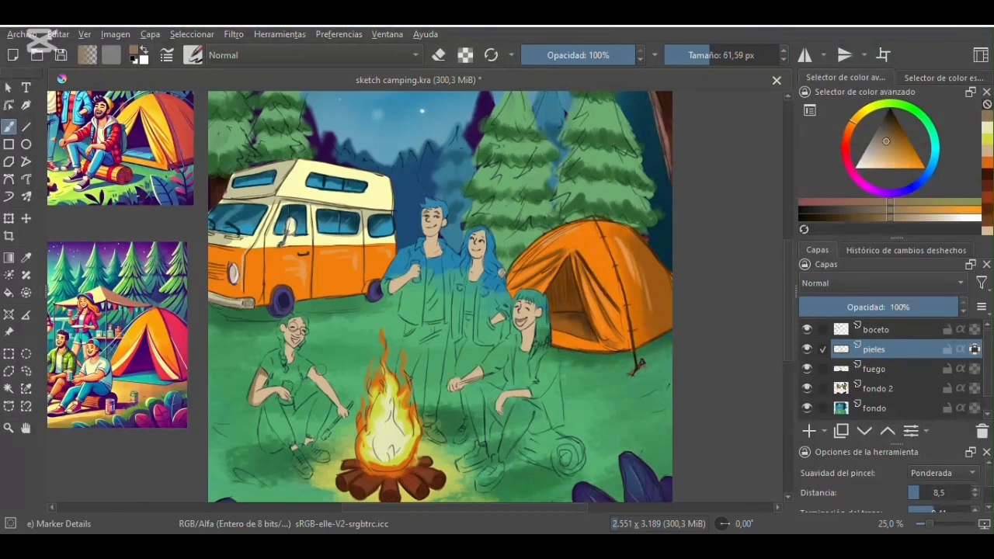
{"action": "key", "text": "ctrl+z"}
{"action": "left_click_drag", "start_coordinate": [705, 55], "coordinate": [698, 55]}
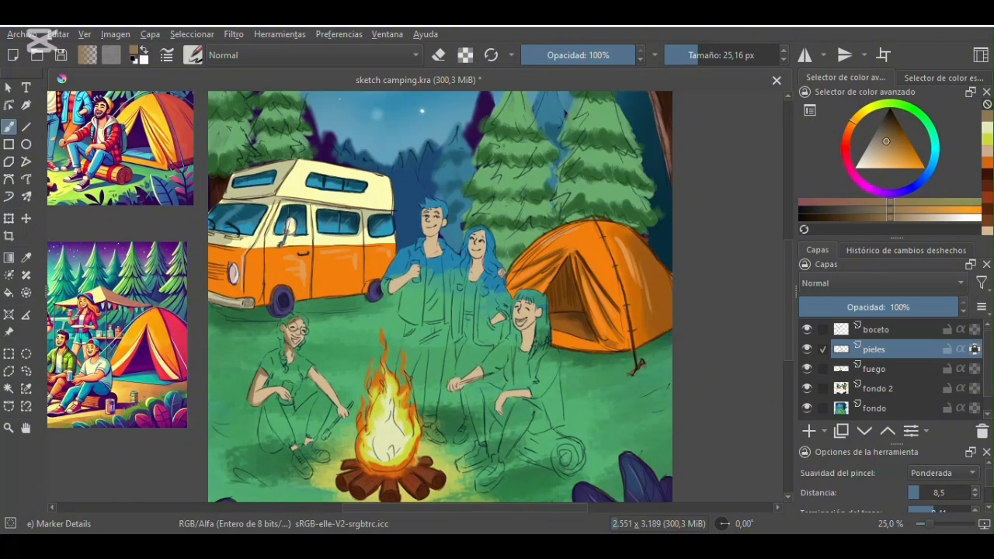
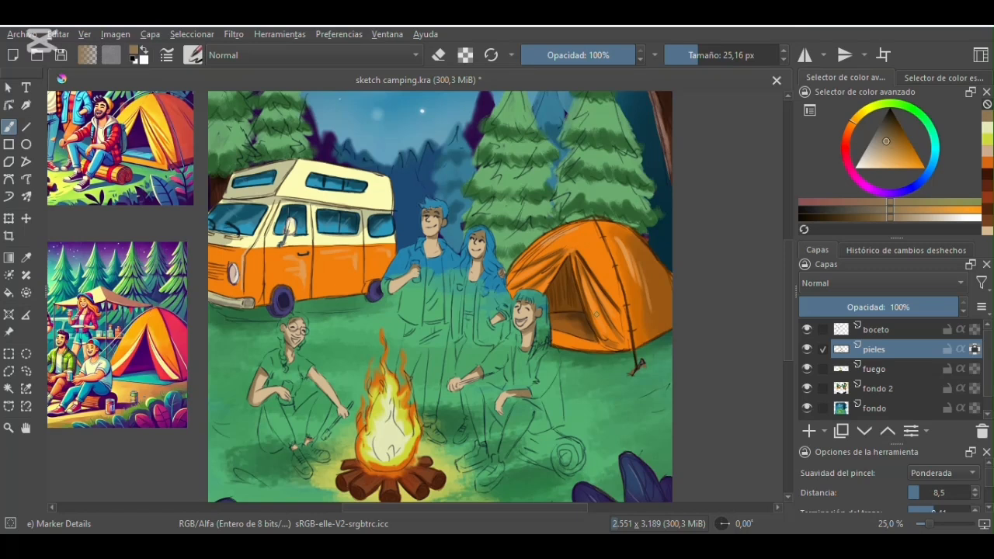
- Create a layer named ropa and place it between the boceto and pieles layers
{"action": "mouse_move", "coordinate": [518, 507]}
{"action": "left_mouse_down"}
{"action": "mouse_move", "coordinate": [441, 507]}
{"action": "mouse_move", "coordinate": [515, 506]}
{"action": "left_mouse_up"}
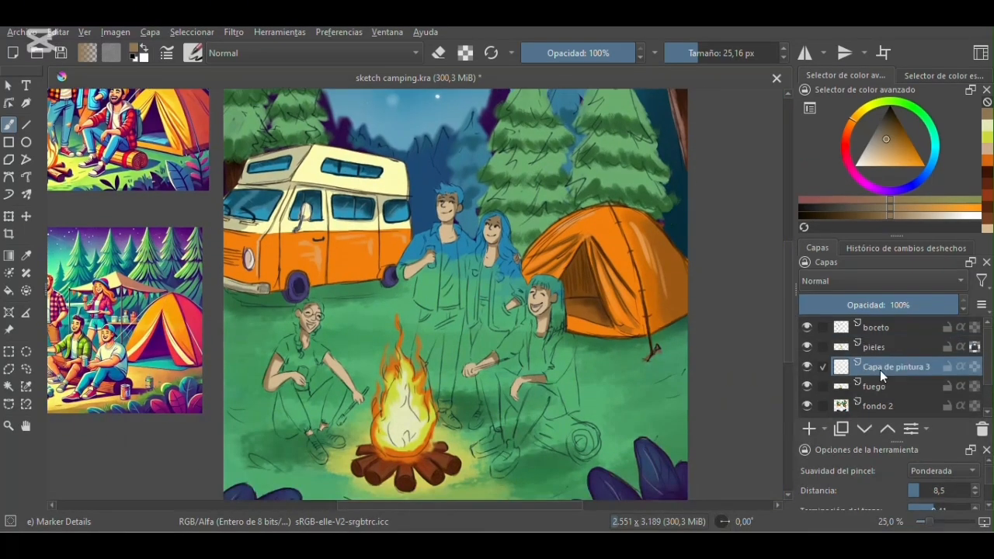
{"action": "type", "text": "ropa"}
{"action": "key", "text": "Return"}
{"action": "left_click_drag", "start_coordinate": [852, 389], "coordinate": [885, 341]}
{"action": "key", "text": "plus"}
{"action": "key", "text": "plus"}
{"action": "left_click_drag", "start_coordinate": [564, 504], "coordinate": [524, 506]}
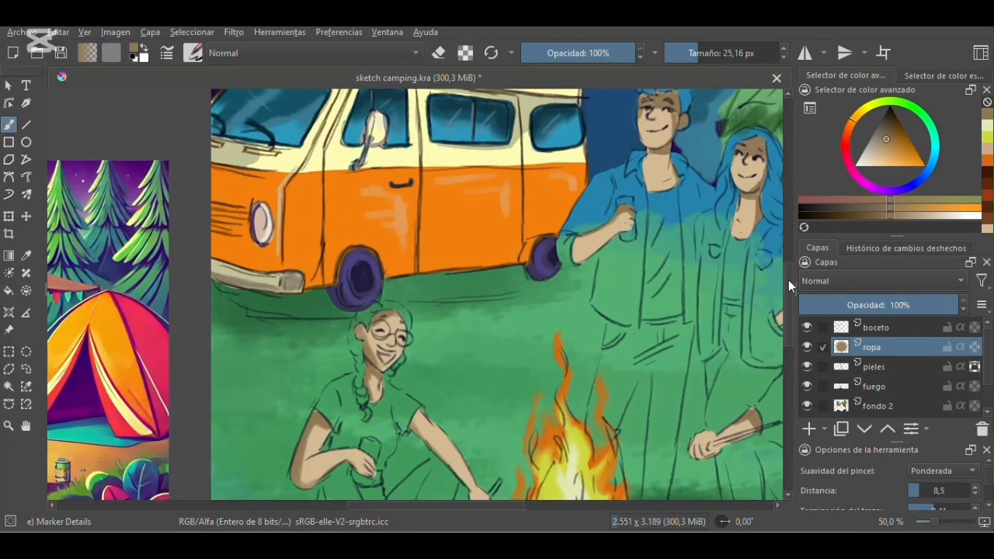
- Unlock the pieles layer's alpha, sample the skin tone and add skin beside the seated woman's glass with a 15.34 px brush
{"action": "left_click_drag", "start_coordinate": [788, 281], "coordinate": [788, 303]}
{"action": "left_click", "coordinate": [870, 366]}
{"action": "left_click", "coordinate": [362, 352], "text": "ctrl"}
{"action": "left_click", "coordinate": [975, 367]}
{"action": "left_click", "coordinate": [693, 53]}
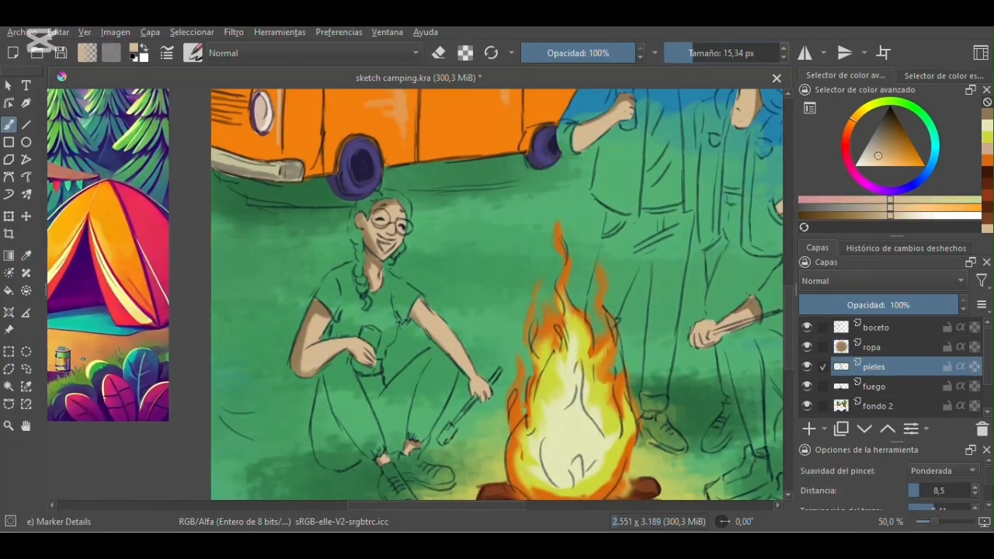
{"action": "left_click_drag", "start_coordinate": [373, 362], "coordinate": [379, 373]}
- Select the ropa layer, set a grey-brown color and switch to the Basic-1 brush preset
{"action": "left_click", "coordinate": [893, 353]}
{"action": "left_click", "coordinate": [877, 135]}
{"action": "left_click", "coordinate": [193, 53]}
{"action": "scroll", "coordinate": [386, 234], "scroll_direction": "up", "scroll_amount": 5}
{"action": "left_click", "coordinate": [386, 106]}
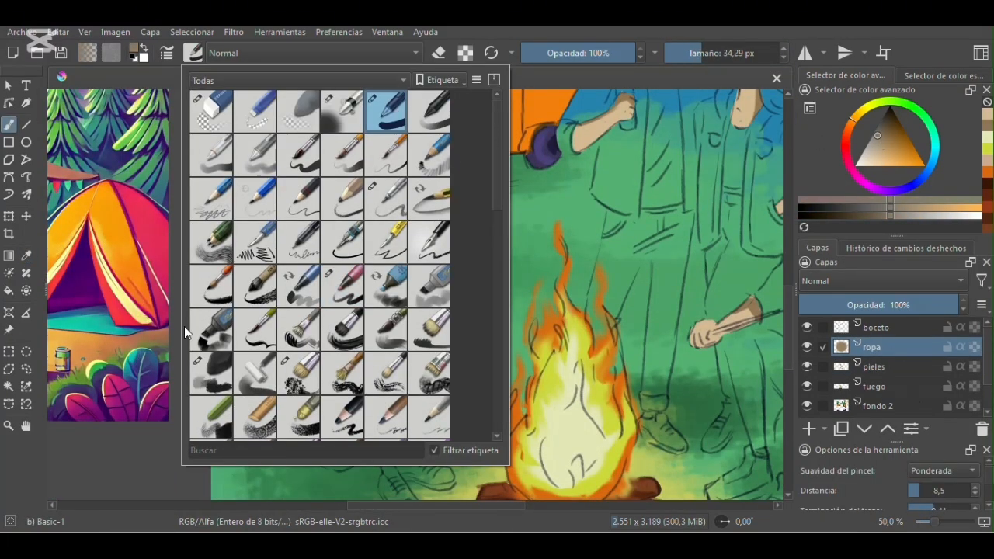
{"action": "left_click", "coordinate": [155, 342]}
- Paint the seated woman's trousers grey-brown, filling the remaining gaps with a 15.34 px brush
{"action": "left_click", "coordinate": [338, 359]}
{"action": "left_click", "coordinate": [696, 53]}
{"action": "mouse_move", "coordinate": [325, 398]}
{"action": "left_mouse_down"}
{"action": "mouse_move", "coordinate": [325, 453]}
{"action": "mouse_move", "coordinate": [332, 416]}
{"action": "mouse_move", "coordinate": [343, 461]}
{"action": "mouse_move", "coordinate": [378, 435]}
{"action": "mouse_move", "coordinate": [335, 373]}
{"action": "mouse_move", "coordinate": [383, 384]}
{"action": "mouse_move", "coordinate": [397, 430]}
{"action": "mouse_move", "coordinate": [393, 407]}
{"action": "mouse_move", "coordinate": [440, 353]}
{"action": "mouse_move", "coordinate": [451, 364]}
{"action": "mouse_move", "coordinate": [408, 400]}
{"action": "left_mouse_up"}
{"action": "key", "text": "ctrl+plus"}
{"action": "key", "text": "ctrl+plus"}
{"action": "left_click_drag", "start_coordinate": [787, 320], "coordinate": [787, 361]}
{"action": "left_click", "coordinate": [692, 53]}
{"action": "mouse_move", "coordinate": [395, 336]}
{"action": "left_mouse_down"}
{"action": "mouse_move", "coordinate": [444, 307]}
{"action": "mouse_move", "coordinate": [468, 244]}
{"action": "mouse_move", "coordinate": [430, 293]}
{"action": "left_mouse_up"}
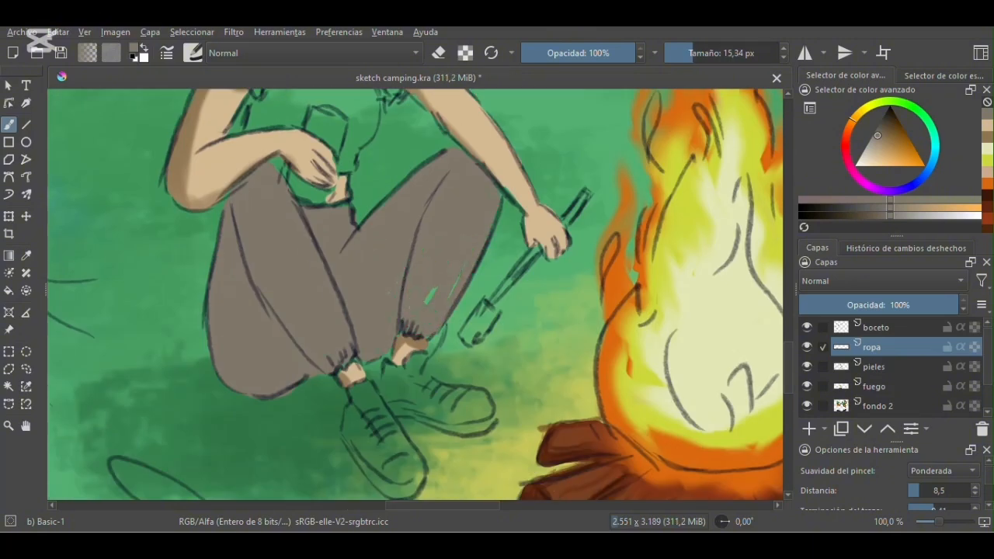
- Choose a warm color and paint the seated woman's T-shirt, including its shoulders and sleeves
{"action": "left_click_drag", "start_coordinate": [786, 339], "coordinate": [786, 315]}
{"action": "left_click", "coordinate": [889, 145]}
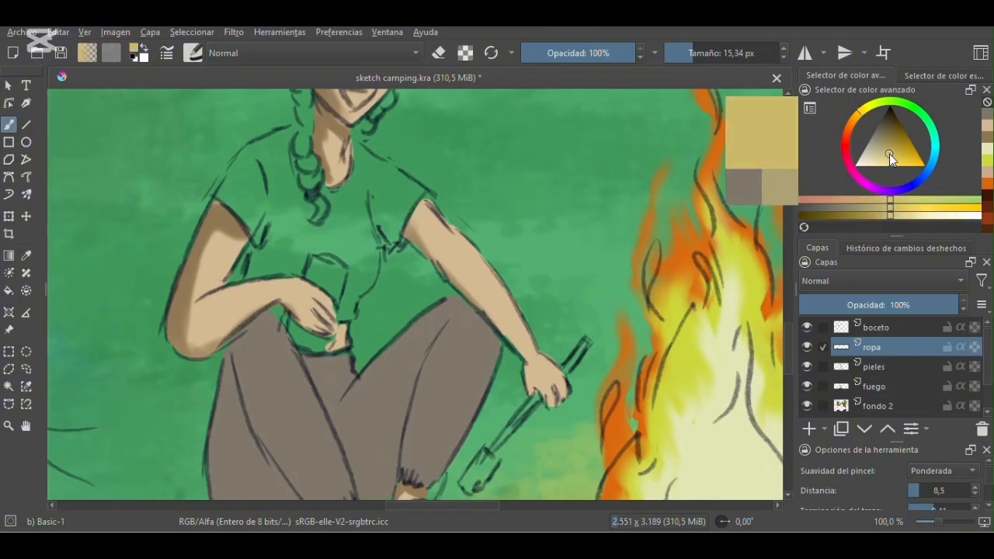
{"action": "mouse_move", "coordinate": [286, 141]}
{"action": "left_mouse_down"}
{"action": "mouse_move", "coordinate": [228, 179]}
{"action": "mouse_move", "coordinate": [271, 160]}
{"action": "mouse_move", "coordinate": [310, 210]}
{"action": "mouse_move", "coordinate": [268, 226]}
{"action": "left_mouse_up"}
{"action": "left_click_drag", "start_coordinate": [319, 197], "coordinate": [377, 160]}
{"action": "left_click", "coordinate": [687, 53]}
{"action": "mouse_move", "coordinate": [426, 200]}
{"action": "left_mouse_down"}
{"action": "mouse_move", "coordinate": [395, 233]}
{"action": "mouse_move", "coordinate": [387, 210]}
{"action": "left_mouse_up"}
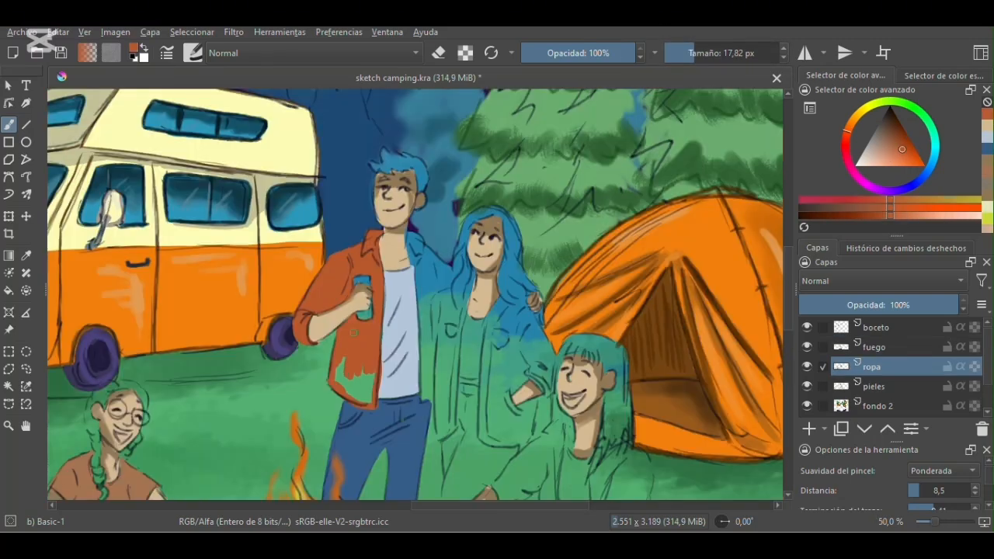
- Select the pieles layer and retouch the standing man's neck and chest with sampled skin tones
{"action": "scroll", "coordinate": [415, 228], "scroll_direction": "up", "scroll_amount": 3}
{"action": "left_click", "coordinate": [874, 387]}
{"action": "left_click", "coordinate": [357, 269], "text": "ctrl"}
{"action": "left_click_drag", "start_coordinate": [400, 295], "coordinate": [389, 284]}
{"action": "left_click", "coordinate": [684, 54]}
{"action": "left_click", "coordinate": [26, 256]}
{"action": "left_click", "coordinate": [377, 237]}
{"action": "mouse_move", "coordinate": [385, 249]}
{"action": "left_mouse_down"}
{"action": "mouse_move", "coordinate": [389, 269]}
{"action": "mouse_move", "coordinate": [392, 242]}
{"action": "mouse_move", "coordinate": [417, 334]}
{"action": "left_mouse_up"}
{"action": "left_click", "coordinate": [11, 126]}
- Return to the ropa layer, sample the man's red-orange shirt and paint its collar edge at 6.31 px
{"action": "left_click", "coordinate": [881, 368]}
{"action": "left_click", "coordinate": [25, 255]}
{"action": "left_click", "coordinate": [311, 249]}
{"action": "left_click", "coordinate": [12, 127]}
{"action": "left_click_drag", "start_coordinate": [401, 242], "coordinate": [392, 268]}
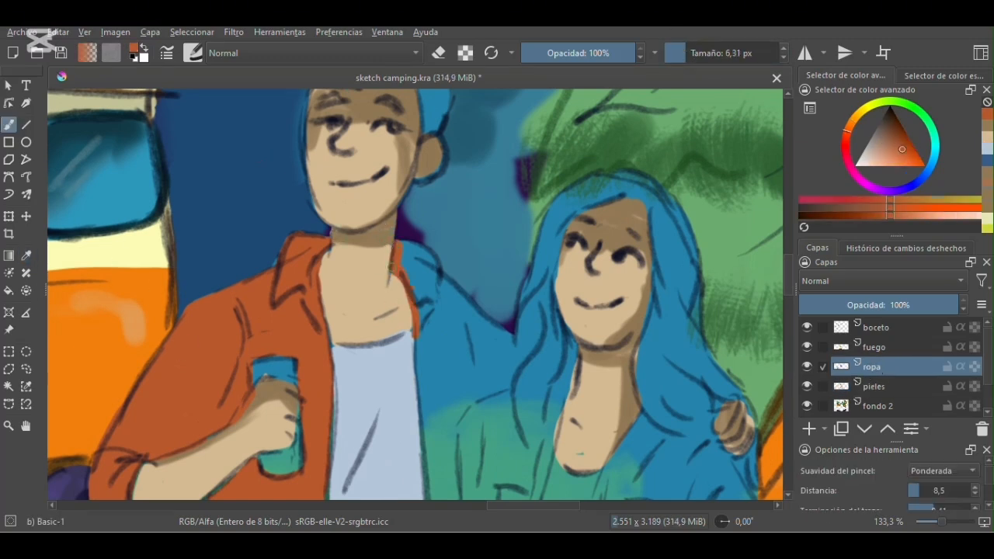
- Extend the man's red-orange shirt over his other shoulder toward the standing woman, filling it at 19.15 px
{"action": "left_click_drag", "start_coordinate": [458, 312], "coordinate": [427, 348]}
{"action": "left_click_drag", "start_coordinate": [788, 286], "coordinate": [788, 297]}
{"action": "mouse_move", "coordinate": [476, 191]}
{"action": "left_mouse_down"}
{"action": "mouse_move", "coordinate": [480, 285]}
{"action": "mouse_move", "coordinate": [429, 330]}
{"action": "mouse_move", "coordinate": [417, 229]}
{"action": "left_mouse_up"}
{"action": "left_click", "coordinate": [695, 53]}
{"action": "mouse_move", "coordinate": [446, 210]}
{"action": "left_mouse_down"}
{"action": "mouse_move", "coordinate": [442, 239]}
{"action": "mouse_move", "coordinate": [457, 287]}
{"action": "mouse_move", "coordinate": [465, 252]}
{"action": "left_mouse_up"}
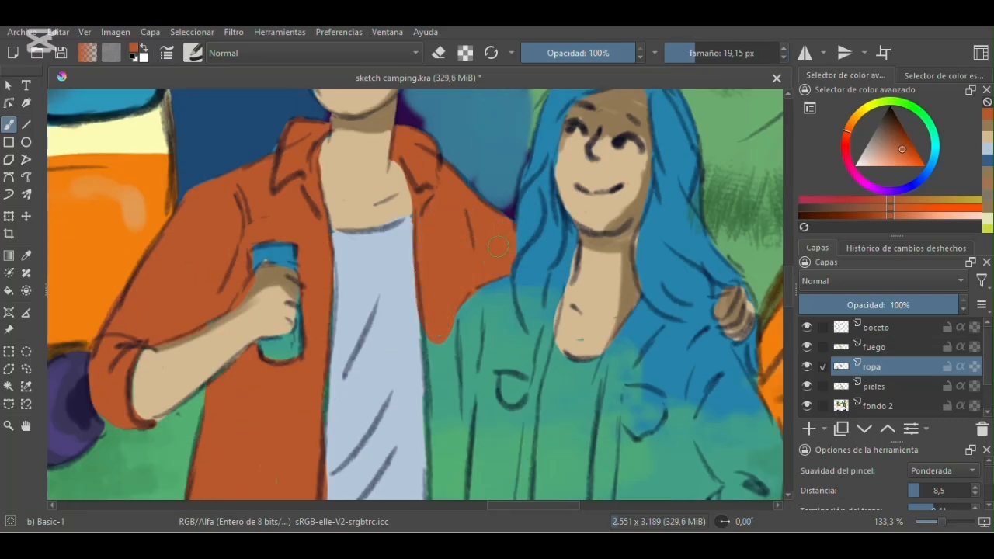
- Paint the lower strip of the man's open shirt beside the standing woman at 8.48 px
{"action": "left_click_drag", "start_coordinate": [788, 288], "coordinate": [789, 300]}
{"action": "left_click", "coordinate": [687, 53]}
{"action": "left_click_drag", "start_coordinate": [425, 204], "coordinate": [453, 288]}
{"action": "key", "text": "minus"}
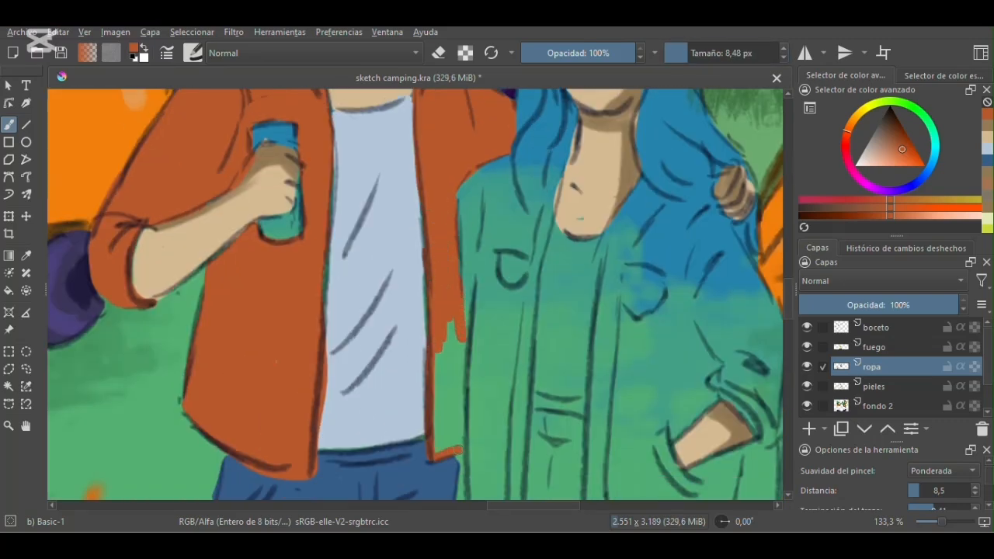
{"action": "key", "text": "minus"}
{"action": "key", "text": "minus"}
{"action": "mouse_move", "coordinate": [788, 278]}
{"action": "left_mouse_down"}
{"action": "mouse_move", "coordinate": [789, 317]}
{"action": "mouse_move", "coordinate": [788, 285]}
{"action": "left_mouse_up"}
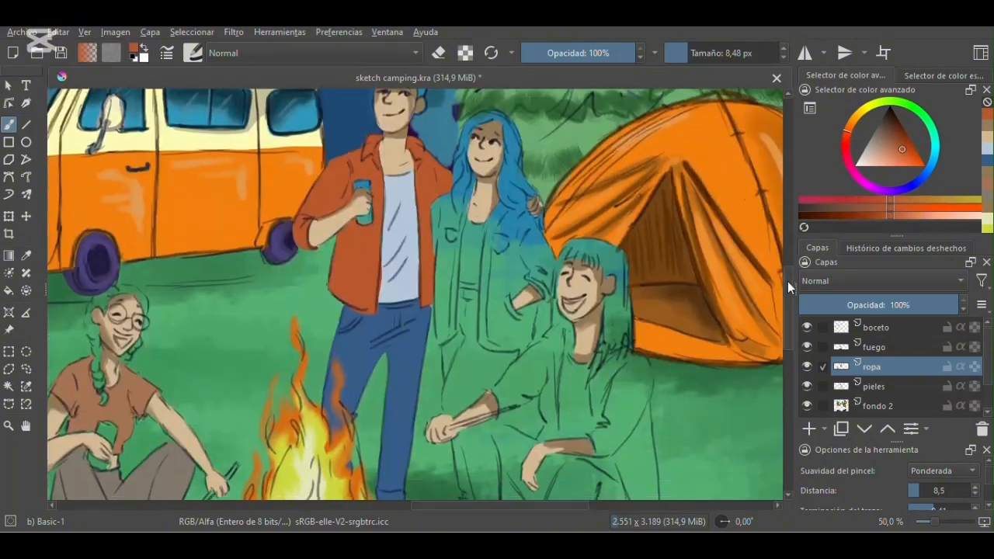
- Choose a pale pink and paint the standing woman's blouse between her jacket fronts
{"action": "key", "text": "plus"}
{"action": "key", "text": "plus"}
{"action": "left_click_drag", "start_coordinate": [528, 506], "coordinate": [552, 506]}
{"action": "left_click_drag", "start_coordinate": [788, 311], "coordinate": [789, 299]}
{"action": "left_click", "coordinate": [869, 164]}
{"action": "mouse_move", "coordinate": [340, 242]}
{"action": "left_mouse_down"}
{"action": "mouse_move", "coordinate": [347, 282]}
{"action": "mouse_move", "coordinate": [330, 342]}
{"action": "mouse_move", "coordinate": [342, 365]}
{"action": "mouse_move", "coordinate": [334, 311]}
{"action": "mouse_move", "coordinate": [361, 248]}
{"action": "left_mouse_up"}
{"action": "left_click", "coordinate": [82, 244], "text": "ctrl"}
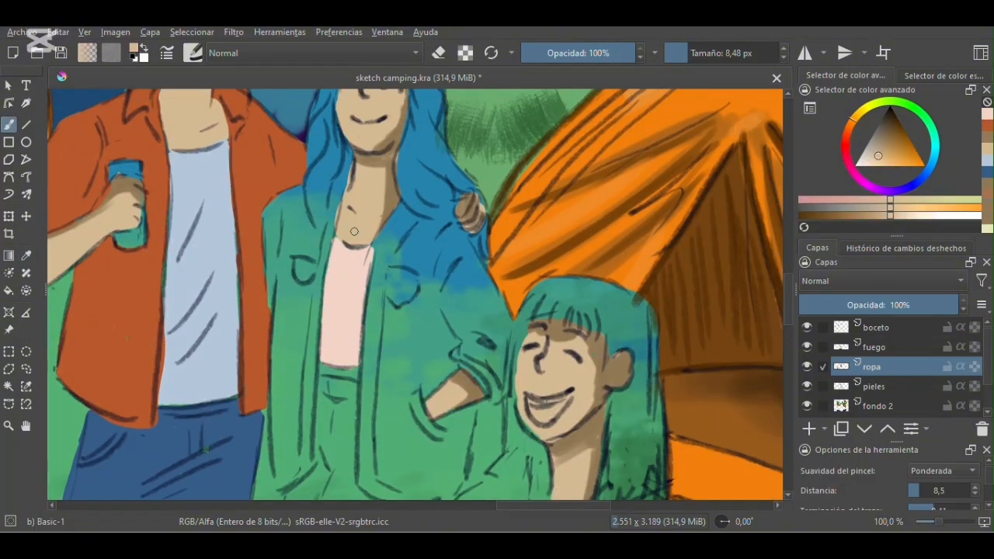
- Choose a light turquoise and paint the standing woman's jacket, undoing and redoing the first stroke at the shoulder
{"action": "left_click", "coordinate": [935, 149]}
{"action": "left_click", "coordinate": [886, 154]}
{"action": "mouse_move", "coordinate": [301, 186]}
{"action": "left_mouse_down"}
{"action": "mouse_move", "coordinate": [296, 202]}
{"action": "mouse_move", "coordinate": [277, 204]}
{"action": "mouse_move", "coordinate": [274, 312]}
{"action": "left_mouse_up"}
{"action": "key", "text": "ctrl+z"}
{"action": "mouse_move", "coordinate": [300, 192]}
{"action": "left_mouse_down"}
{"action": "mouse_move", "coordinate": [327, 241]}
{"action": "mouse_move", "coordinate": [285, 281]}
{"action": "mouse_move", "coordinate": [317, 276]}
{"action": "mouse_move", "coordinate": [281, 334]}
{"action": "mouse_move", "coordinate": [313, 212]}
{"action": "mouse_move", "coordinate": [277, 317]}
{"action": "mouse_move", "coordinate": [278, 360]}
{"action": "mouse_move", "coordinate": [304, 339]}
{"action": "left_mouse_up"}
{"action": "scroll", "coordinate": [289, 326], "scroll_direction": "down", "scroll_amount": 3}
{"action": "left_click_drag", "start_coordinate": [789, 311], "coordinate": [788, 296]}
{"action": "mouse_move", "coordinate": [453, 211]}
{"action": "left_mouse_down"}
{"action": "mouse_move", "coordinate": [399, 197]}
{"action": "mouse_move", "coordinate": [375, 247]}
{"action": "mouse_move", "coordinate": [371, 418]}
{"action": "left_mouse_up"}
{"action": "left_click_drag", "start_coordinate": [790, 308], "coordinate": [792, 325]}
- Fill the remaining front, hem and sleeve areas of the standing woman's jacket in light turquoise
{"action": "mouse_move", "coordinate": [360, 295]}
{"action": "left_mouse_down"}
{"action": "mouse_move", "coordinate": [385, 356]}
{"action": "mouse_move", "coordinate": [448, 354]}
{"action": "mouse_move", "coordinate": [466, 300]}
{"action": "mouse_move", "coordinate": [429, 273]}
{"action": "mouse_move", "coordinate": [450, 314]}
{"action": "mouse_move", "coordinate": [411, 318]}
{"action": "mouse_move", "coordinate": [424, 345]}
{"action": "left_mouse_up"}
{"action": "left_click_drag", "start_coordinate": [792, 312], "coordinate": [792, 294]}
{"action": "mouse_move", "coordinate": [415, 385]}
{"action": "left_mouse_down"}
{"action": "mouse_move", "coordinate": [499, 326]}
{"action": "mouse_move", "coordinate": [496, 365]}
{"action": "mouse_move", "coordinate": [466, 373]}
{"action": "left_mouse_up"}
{"action": "left_click_drag", "start_coordinate": [467, 234], "coordinate": [491, 274]}
{"action": "left_click", "coordinate": [694, 53]}
{"action": "mouse_move", "coordinate": [405, 220]}
{"action": "left_mouse_down"}
{"action": "mouse_move", "coordinate": [462, 239]}
{"action": "mouse_move", "coordinate": [488, 342]}
{"action": "mouse_move", "coordinate": [412, 311]}
{"action": "mouse_move", "coordinate": [452, 321]}
{"action": "mouse_move", "coordinate": [424, 353]}
{"action": "left_mouse_up"}
{"action": "left_click_drag", "start_coordinate": [790, 300], "coordinate": [790, 327]}
- Paint the standing woman's trousers dark teal and the green-haired seated figure's clothes maroon, dark teal and brown
{"action": "left_click", "coordinate": [893, 119]}
{"action": "left_click_drag", "start_coordinate": [688, 53], "coordinate": [684, 53]}
{"action": "mouse_move", "coordinate": [322, 155]}
{"action": "left_mouse_down"}
{"action": "mouse_move", "coordinate": [355, 161]}
{"action": "mouse_move", "coordinate": [323, 186]}
{"action": "mouse_move", "coordinate": [354, 202]}
{"action": "mouse_move", "coordinate": [322, 214]}
{"action": "left_mouse_up"}
{"action": "left_click", "coordinate": [694, 53]}
{"action": "mouse_move", "coordinate": [350, 183]}
{"action": "left_mouse_down"}
{"action": "mouse_move", "coordinate": [351, 236]}
{"action": "mouse_move", "coordinate": [318, 262]}
{"action": "left_mouse_up"}
{"action": "left_click_drag", "start_coordinate": [318, 263], "coordinate": [352, 275]}
{"action": "mouse_move", "coordinate": [347, 223]}
{"action": "left_mouse_down"}
{"action": "mouse_move", "coordinate": [289, 305]}
{"action": "mouse_move", "coordinate": [352, 273]}
{"action": "mouse_move", "coordinate": [440, 292]}
{"action": "mouse_move", "coordinate": [398, 339]}
{"action": "left_mouse_up"}
{"action": "scroll", "coordinate": [398, 338], "scroll_direction": "down", "scroll_amount": 3}
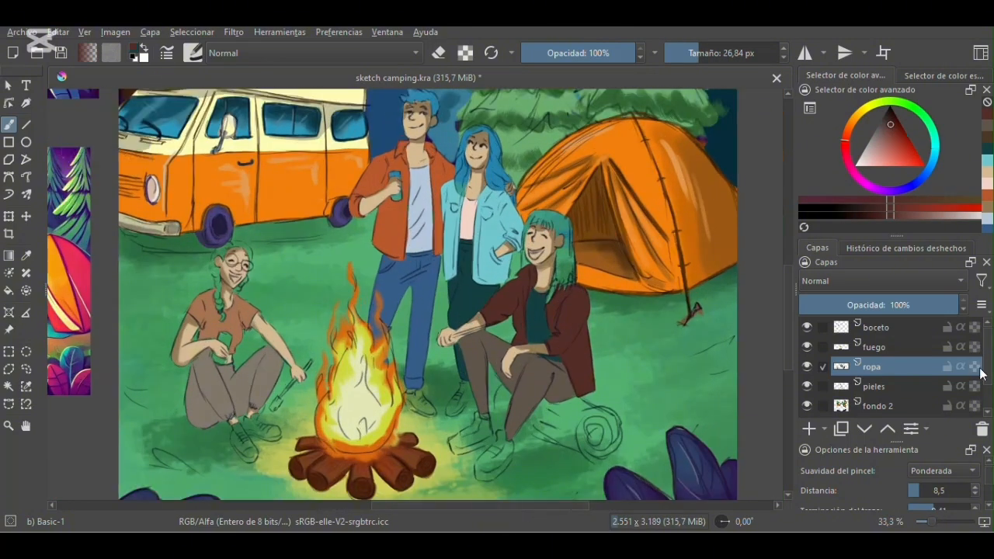
- Lock the ropa layer's alpha and switch to a marker brush preset at 26.84 px
{"action": "left_click", "coordinate": [977, 368]}
{"action": "left_click", "coordinate": [193, 53]}
{"action": "left_click", "coordinate": [343, 286]}
{"action": "left_click", "coordinate": [118, 424]}
{"action": "left_click_drag", "start_coordinate": [685, 53], "coordinate": [698, 52]}
- Sample the seated woman's T-shirt color, darken it to deep brown and shade the shirt, raising the brush to 50.43 px
{"action": "key", "text": "p"}
{"action": "left_click", "coordinate": [207, 315]}
{"action": "key", "text": "b"}
{"action": "key", "text": "p"}
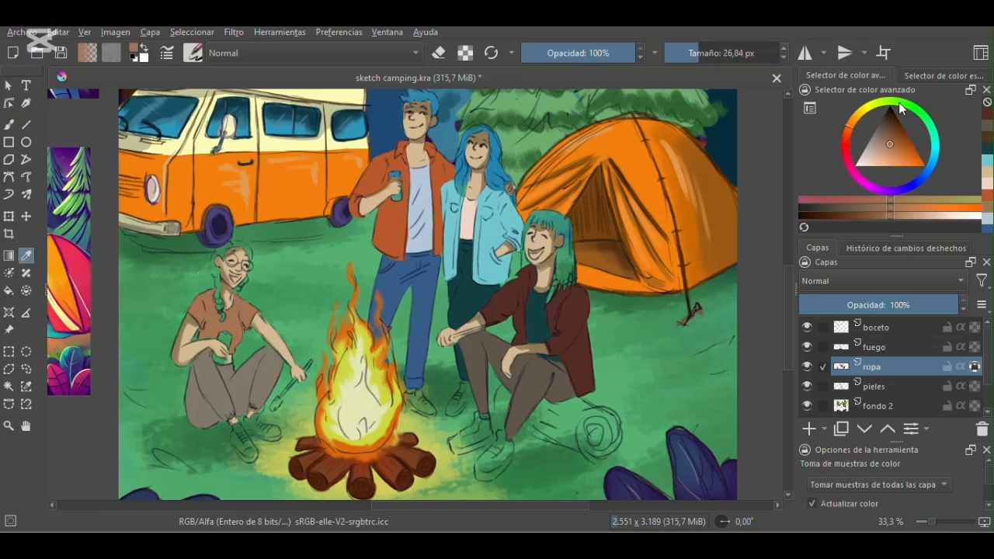
{"action": "left_click", "coordinate": [891, 130]}
{"action": "key", "text": "b"}
{"action": "left_click_drag", "start_coordinate": [207, 309], "coordinate": [205, 325]}
{"action": "left_click", "coordinate": [707, 53]}
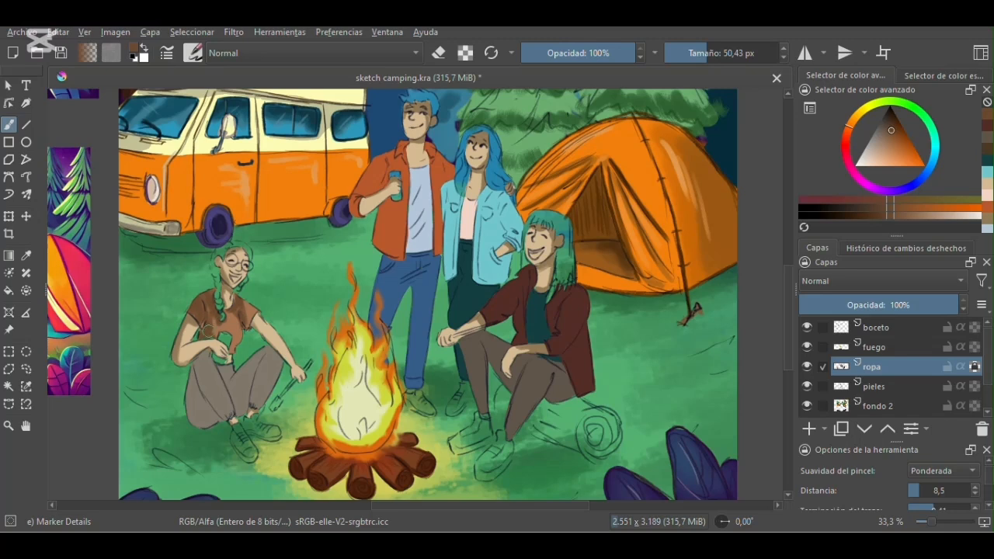
- Sample the seated woman's trousers, darken the grey-brown and shade her leg, setting the brush size to 32.31 px
{"action": "key", "text": "p"}
{"action": "left_click", "coordinate": [208, 388]}
{"action": "key", "text": "b"}
{"action": "left_click", "coordinate": [883, 128]}
{"action": "mouse_move", "coordinate": [194, 382]}
{"action": "left_mouse_down"}
{"action": "mouse_move", "coordinate": [201, 408]}
{"action": "mouse_move", "coordinate": [250, 376]}
{"action": "mouse_move", "coordinate": [201, 393]}
{"action": "left_mouse_up"}
{"action": "left_click", "coordinate": [882, 123]}
{"action": "left_click", "coordinate": [701, 53]}
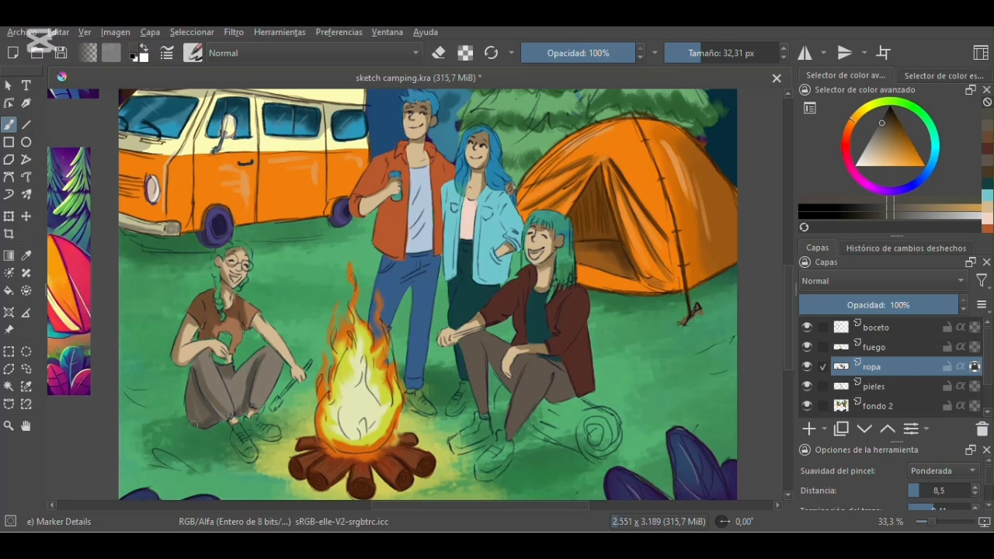
- Sample the standing man's red-orange shirt color and shade his shirt with darker tones
{"action": "key", "text": "p"}
{"action": "left_click", "coordinate": [392, 221]}
{"action": "key", "text": "b"}
- Sample the standing woman's turquoise jacket, darken the color and shade its shoulder and front beside the man
{"action": "key", "text": "p"}
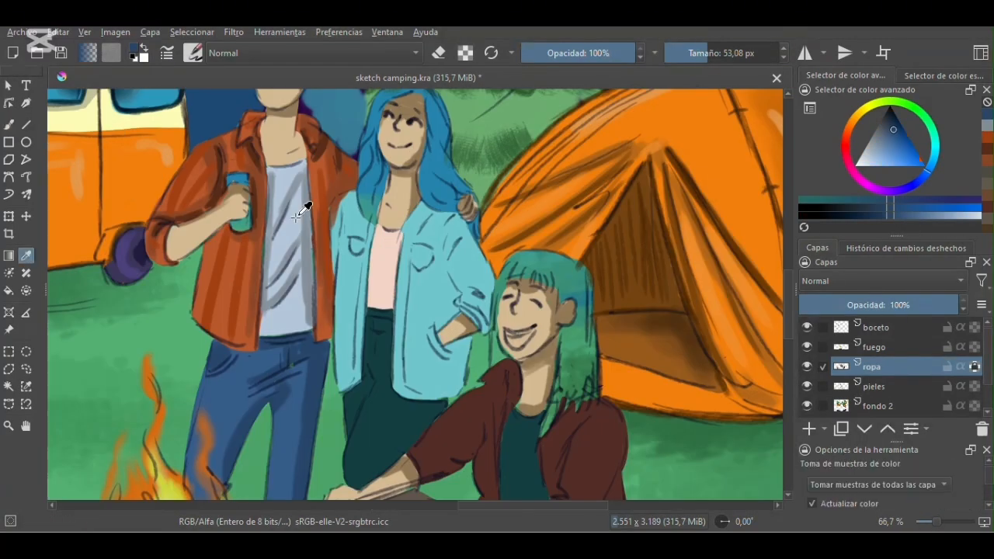
{"action": "left_click", "coordinate": [350, 225]}
{"action": "key", "text": "b"}
{"action": "left_click", "coordinate": [696, 53]}
{"action": "left_click_drag", "start_coordinate": [337, 199], "coordinate": [338, 255]}
{"action": "left_click", "coordinate": [889, 138]}
{"action": "left_click_drag", "start_coordinate": [342, 210], "coordinate": [339, 252]}
- Shade both front panels and the bent sleeve of the standing woman's jacket in darker turquoise
{"action": "left_click_drag", "start_coordinate": [434, 222], "coordinate": [405, 382]}
{"action": "left_click_drag", "start_coordinate": [368, 227], "coordinate": [351, 348]}
{"action": "mouse_move", "coordinate": [455, 215]}
{"action": "left_mouse_down"}
{"action": "mouse_move", "coordinate": [445, 262]}
{"action": "mouse_move", "coordinate": [460, 311]}
{"action": "mouse_move", "coordinate": [449, 398]}
{"action": "left_mouse_up"}
{"action": "left_click", "coordinate": [706, 52]}
{"action": "left_click_drag", "start_coordinate": [458, 223], "coordinate": [487, 288]}
{"action": "mouse_move", "coordinate": [446, 222]}
{"action": "left_mouse_down"}
{"action": "mouse_move", "coordinate": [413, 225]}
{"action": "mouse_move", "coordinate": [449, 269]}
{"action": "left_mouse_up"}
{"action": "mouse_move", "coordinate": [359, 199]}
{"action": "left_mouse_down"}
{"action": "mouse_move", "coordinate": [355, 219]}
{"action": "mouse_move", "coordinate": [339, 214]}
{"action": "mouse_move", "coordinate": [351, 379]}
{"action": "left_mouse_up"}
- Pick a deeper teal and define the jacket's opening edges, shoulder and pocket with an 8.48 px brush
{"action": "left_click", "coordinate": [698, 53]}
{"action": "left_click", "coordinate": [887, 125]}
{"action": "left_click", "coordinate": [688, 53]}
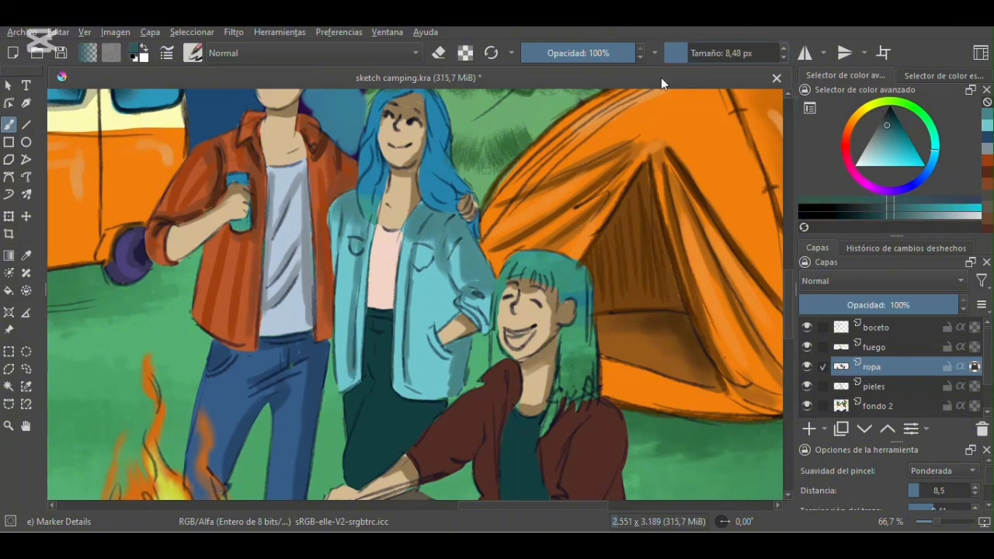
{"action": "left_click_drag", "start_coordinate": [419, 235], "coordinate": [405, 325]}
{"action": "left_click_drag", "start_coordinate": [367, 233], "coordinate": [356, 348]}
{"action": "left_click_drag", "start_coordinate": [337, 206], "coordinate": [337, 234]}
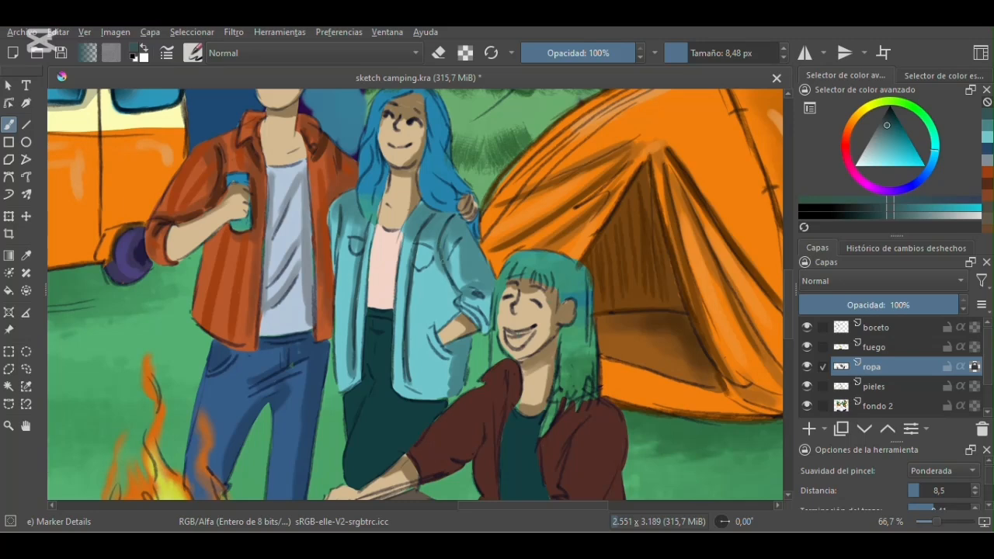
{"action": "left_click_drag", "start_coordinate": [414, 267], "coordinate": [433, 256]}
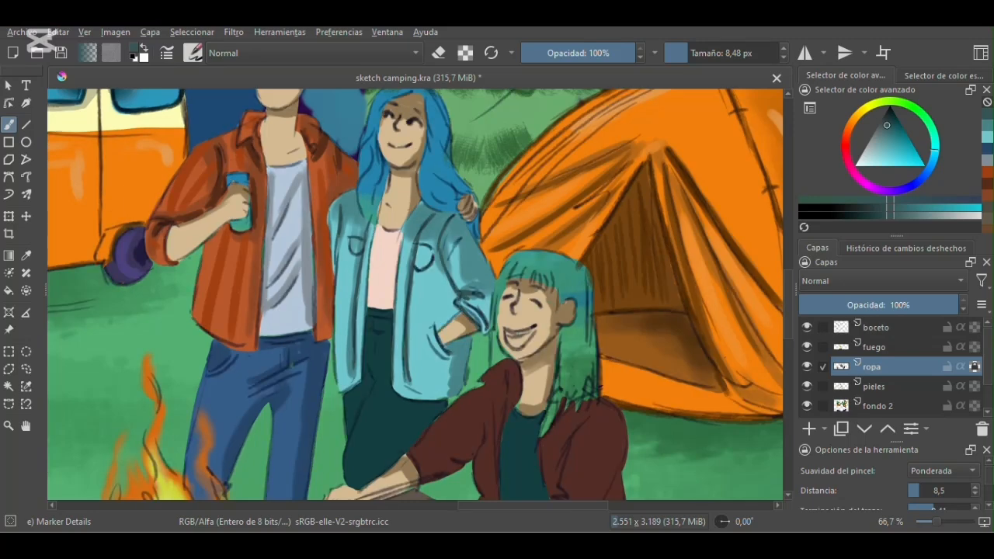
- Outline the jacket's other chest pocket and shade the standing woman's pink blouse
{"action": "left_click", "coordinate": [382, 256], "text": "ctrl"}
{"action": "left_click_drag", "start_coordinate": [354, 225], "coordinate": [360, 225]}
{"action": "mouse_move", "coordinate": [378, 229]}
{"action": "left_mouse_down"}
{"action": "mouse_move", "coordinate": [370, 277]}
{"action": "mouse_move", "coordinate": [386, 251]}
{"action": "left_mouse_up"}
- Sample the standing woman's dark teal trousers, darken the color and shade them below the jacket with a 14.19 px brush
{"action": "scroll", "coordinate": [471, 132], "scroll_direction": "down", "scroll_amount": 2}
{"action": "left_click", "coordinate": [26, 256]}
{"action": "left_click", "coordinate": [378, 257]}
{"action": "left_click", "coordinate": [8, 124]}
{"action": "left_click", "coordinate": [690, 53]}
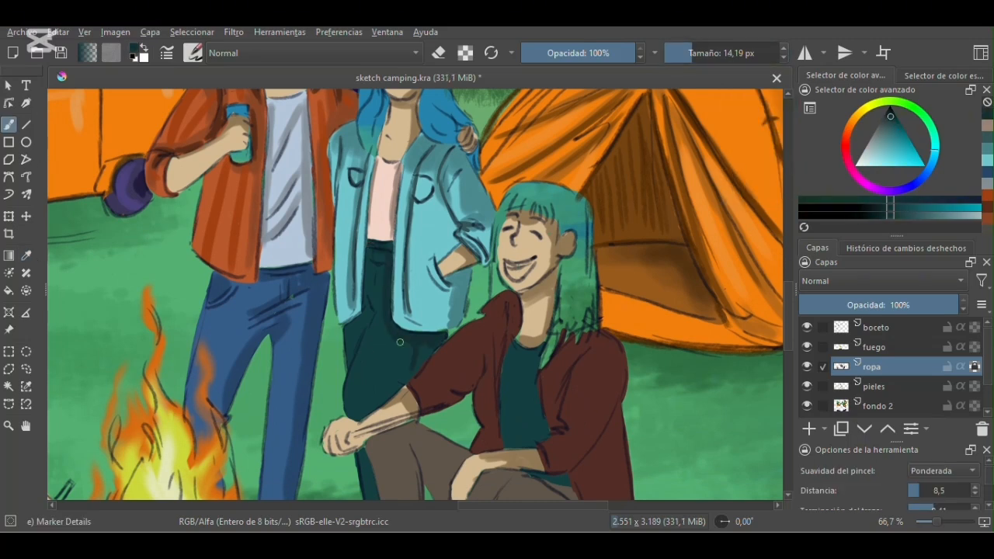
{"action": "scroll", "coordinate": [371, 229], "scroll_direction": "down", "scroll_amount": 2}
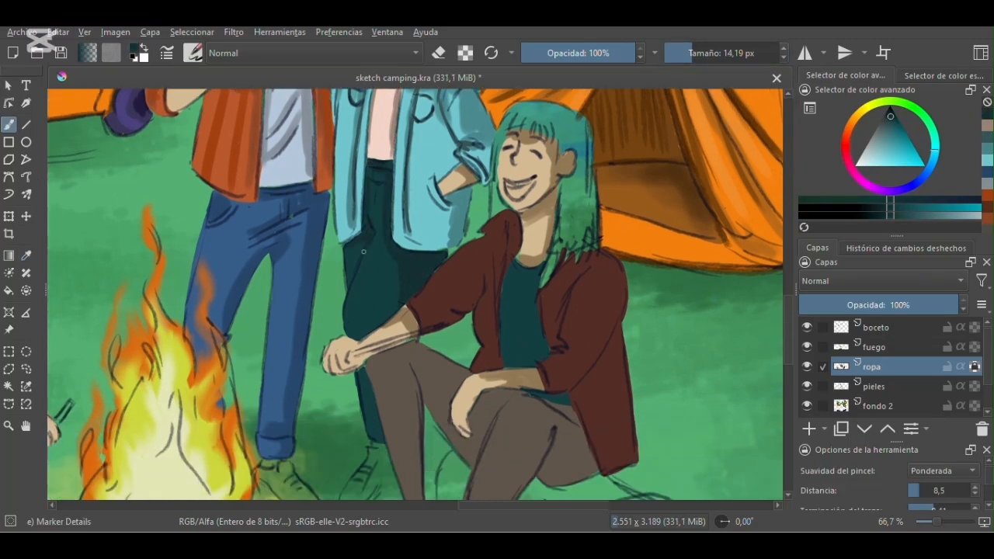
- Sample the maroon jacket of the seated person by the tent, darken the color and shade the tent-side shoulder and chest
{"action": "left_click_drag", "start_coordinate": [788, 306], "coordinate": [788, 301]}
{"action": "left_click_drag", "start_coordinate": [556, 506], "coordinate": [584, 505]}
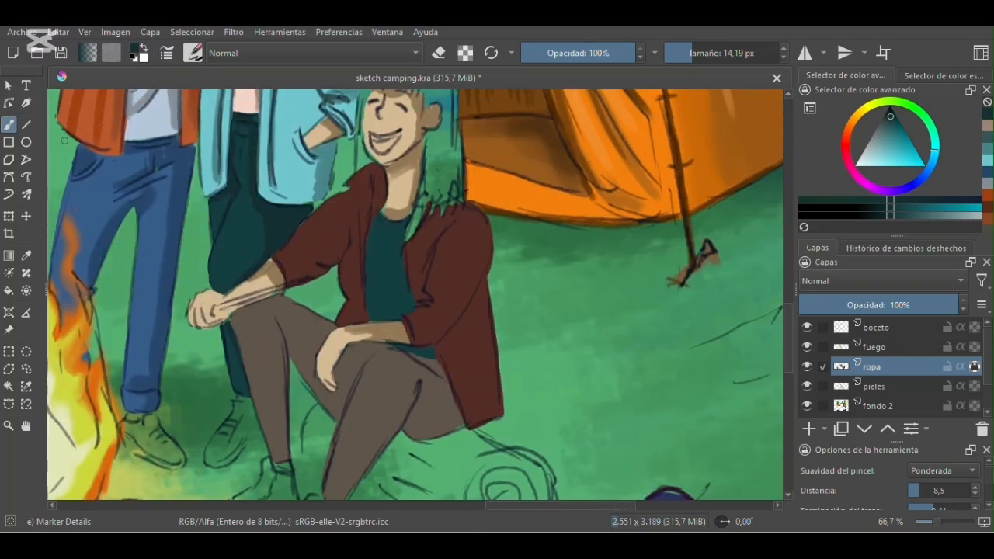
{"action": "left_click", "coordinate": [26, 256]}
{"action": "left_click", "coordinate": [466, 313]}
{"action": "left_click", "coordinate": [9, 124]}
{"action": "left_click", "coordinate": [891, 118]}
{"action": "left_click", "coordinate": [704, 54]}
{"action": "mouse_move", "coordinate": [486, 284]}
{"action": "left_mouse_down"}
{"action": "mouse_move", "coordinate": [473, 334]}
{"action": "mouse_move", "coordinate": [477, 422]}
{"action": "mouse_move", "coordinate": [471, 214]}
{"action": "left_mouse_up"}
{"action": "left_click_drag", "start_coordinate": [447, 212], "coordinate": [426, 252]}
- Shade the maroon jacket's tent-side sleeve, front edges and the other bent sleeve in the darker maroon
{"action": "left_click_drag", "start_coordinate": [472, 291], "coordinate": [422, 342]}
{"action": "left_click_drag", "start_coordinate": [430, 247], "coordinate": [424, 293]}
{"action": "left_click_drag", "start_coordinate": [376, 188], "coordinate": [347, 320]}
{"action": "left_click_drag", "start_coordinate": [297, 280], "coordinate": [348, 235]}
- Sample the seated person's brown trousers, darken the color and shade the hips and legs, setting the brush to 16.55 px
{"action": "left_click_drag", "start_coordinate": [788, 339], "coordinate": [788, 357]}
{"action": "left_click", "coordinate": [27, 256]}
{"action": "left_click", "coordinate": [432, 299]}
{"action": "left_click", "coordinate": [9, 124]}
{"action": "left_click", "coordinate": [886, 121]}
{"action": "mouse_move", "coordinate": [417, 316]}
{"action": "left_mouse_down"}
{"action": "mouse_move", "coordinate": [428, 281]}
{"action": "mouse_move", "coordinate": [451, 313]}
{"action": "left_mouse_up"}
{"action": "left_click", "coordinate": [693, 54]}
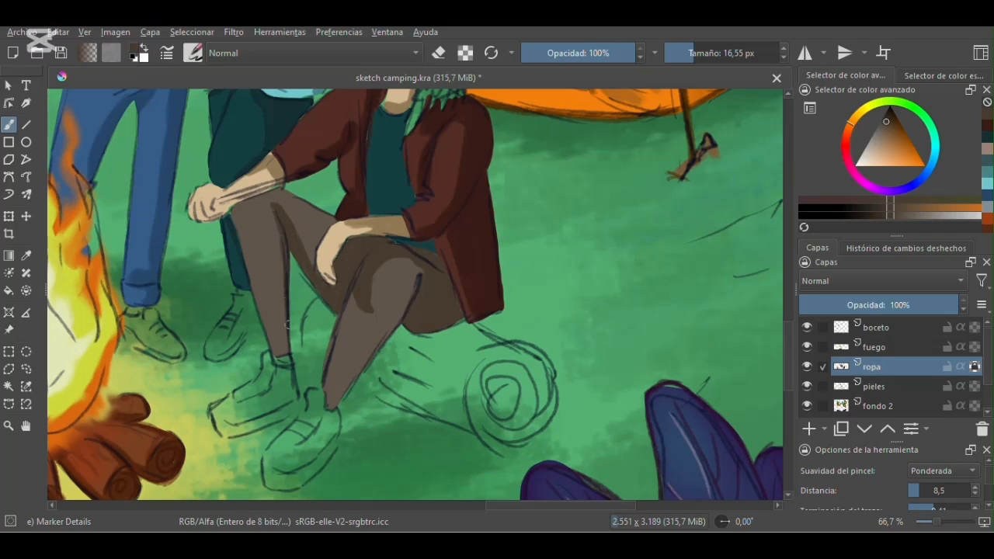
- Add a new paint layer above ropa and name it "cabello"
{"action": "key", "text": "ctrl+minus"}
{"action": "key", "text": "ctrl+minus"}
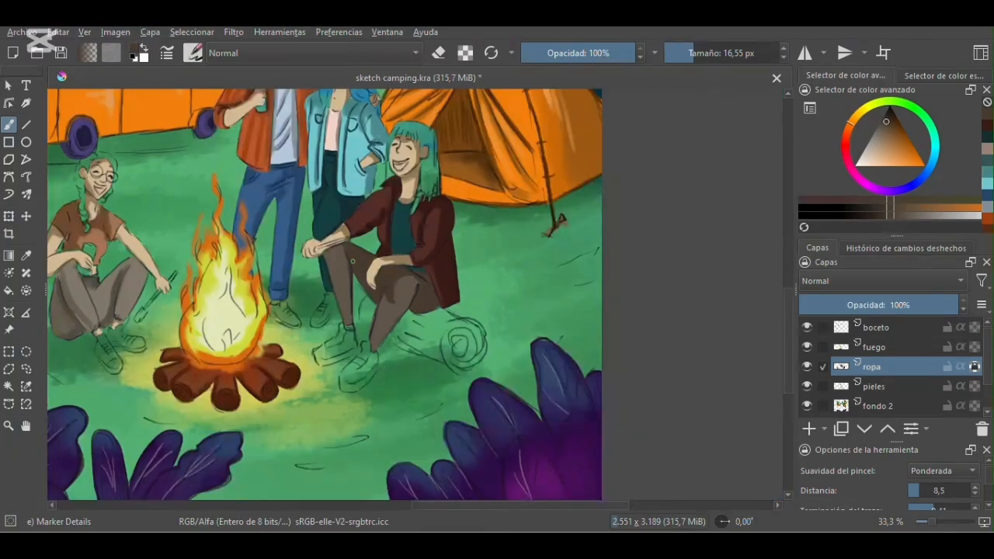
{"action": "left_click_drag", "start_coordinate": [788, 341], "coordinate": [788, 330]}
{"action": "left_click_drag", "start_coordinate": [495, 507], "coordinate": [457, 507]}
{"action": "left_click_drag", "start_coordinate": [790, 319], "coordinate": [789, 275]}
{"action": "left_click", "coordinate": [809, 429]}
{"action": "double_click", "coordinate": [880, 368]}
{"action": "type", "text": "cabello"}
{"action": "key", "text": "Return"}
- Pick an ochre brown and block in the hair of the seated woman with glasses around her ear with a 16.55 px brush
{"action": "key", "text": "plus"}
{"action": "key", "text": "plus"}
{"action": "left_click_drag", "start_coordinate": [489, 505], "coordinate": [415, 506]}
{"action": "left_click_drag", "start_coordinate": [788, 288], "coordinate": [788, 304]}
{"action": "left_click", "coordinate": [858, 114]}
{"action": "left_click", "coordinate": [896, 135]}
{"action": "left_click_drag", "start_coordinate": [372, 225], "coordinate": [378, 224]}
{"action": "left_click_drag", "start_coordinate": [356, 259], "coordinate": [347, 280]}
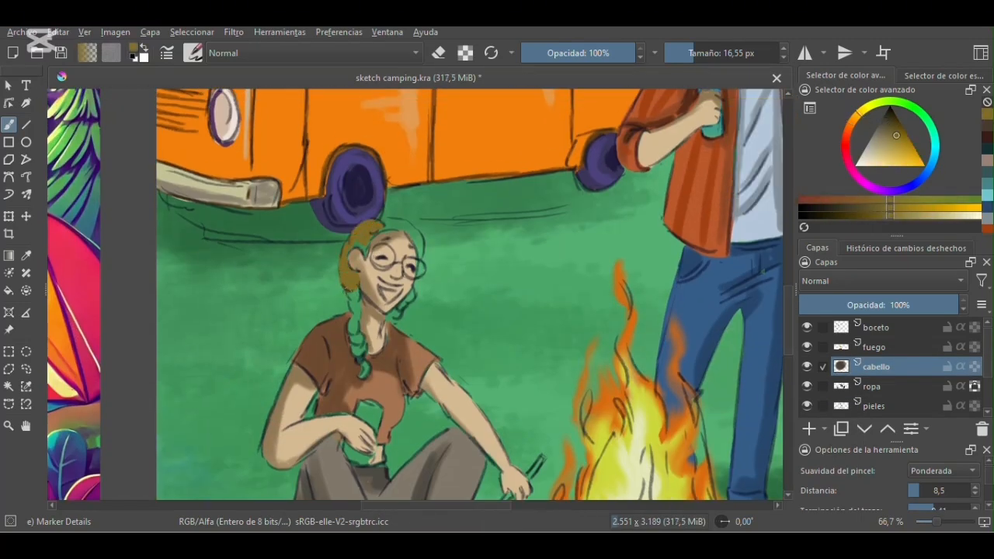
- Fill the glasses-wearing woman's braid with a 5.10 px brush and the rest of her hair with a 6.99 px brush
{"action": "left_click", "coordinate": [683, 53]}
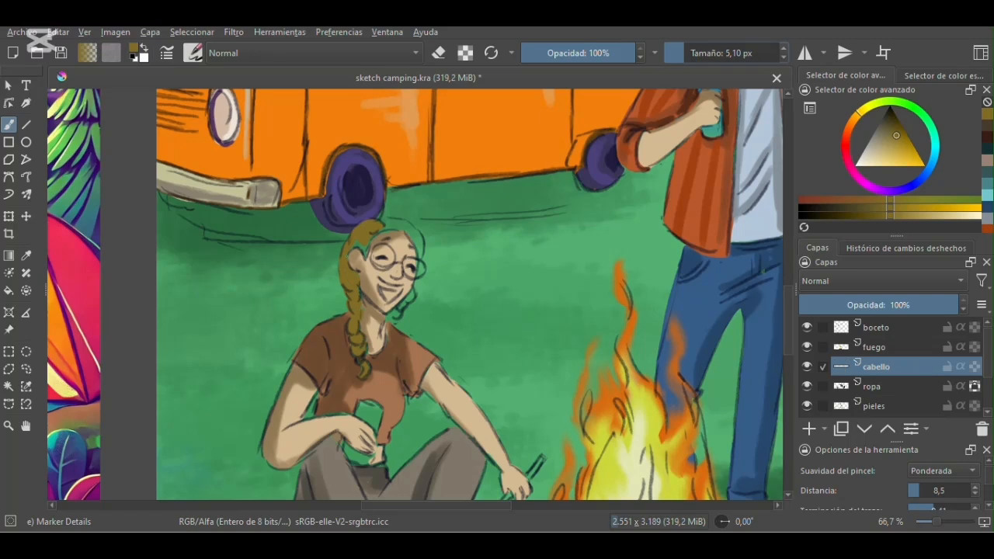
{"action": "key", "text": "plus"}
{"action": "key", "text": "plus"}
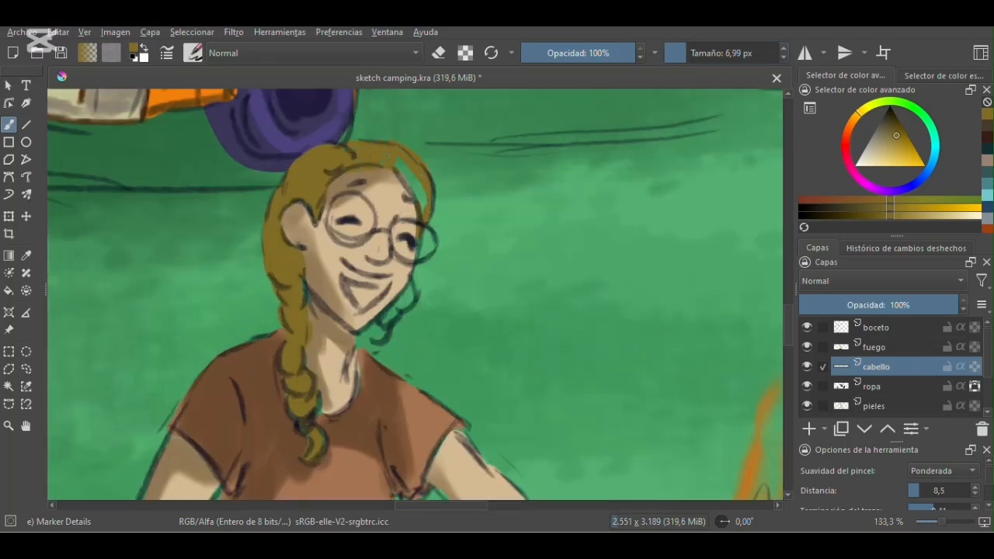
- Fill the standing man's hair in dark brown, refining its tufts and edges with a 5.68 px brush
{"action": "scroll", "coordinate": [414, 294], "scroll_direction": "down", "scroll_amount": 2}
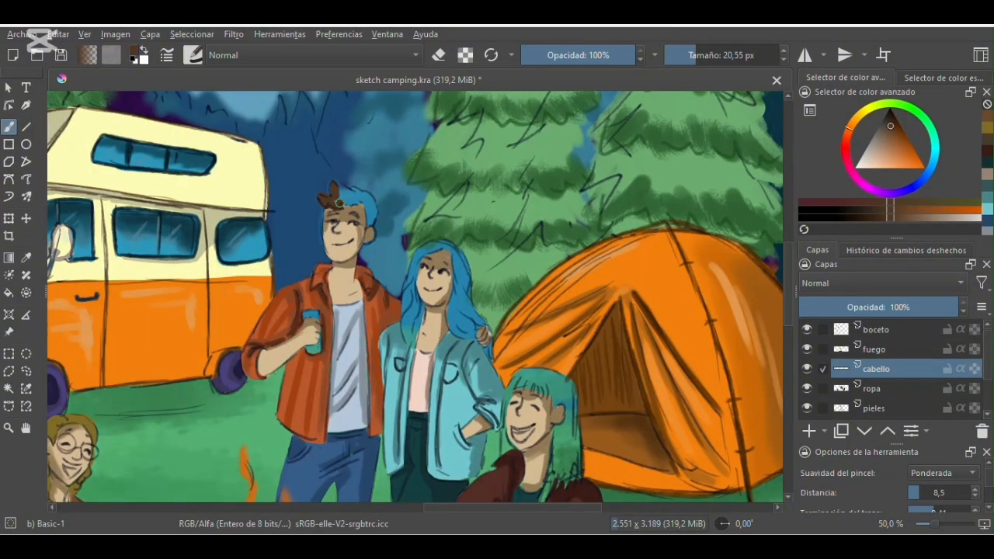
{"action": "key", "text": "plus"}
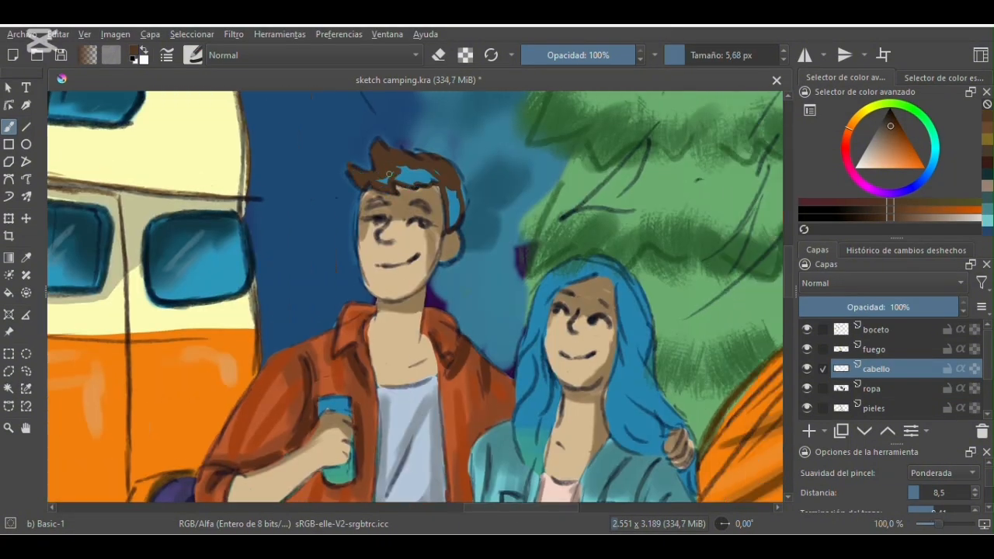
{"action": "left_click_drag", "start_coordinate": [448, 224], "coordinate": [309, 144]}
{"action": "left_click", "coordinate": [309, 144], "text": "ctrl"}
{"action": "left_click", "coordinate": [314, 121], "text": "ctrl"}
- Paint the standing woman's hair in reddish brown along the crown and down the side nearest the man
{"action": "mouse_move", "coordinate": [460, 192]}
{"action": "left_mouse_down"}
{"action": "mouse_move", "coordinate": [440, 178]}
{"action": "mouse_move", "coordinate": [406, 225]}
{"action": "left_mouse_up"}
{"action": "left_click_drag", "start_coordinate": [442, 179], "coordinate": [391, 241]}
{"action": "left_click_drag", "start_coordinate": [410, 219], "coordinate": [381, 373]}
{"action": "left_click_drag", "start_coordinate": [404, 284], "coordinate": [389, 381]}
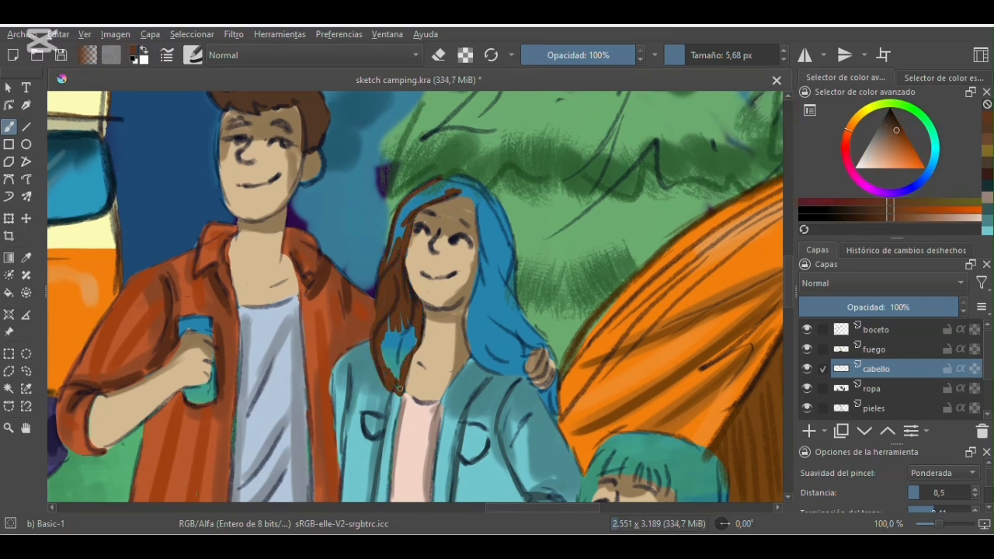
{"action": "left_click_drag", "start_coordinate": [408, 315], "coordinate": [396, 363]}
- Fill the tent side of the standing woman's hair in reddish brown, from the crown to the tips behind the hand
{"action": "mouse_move", "coordinate": [481, 237]}
{"action": "left_mouse_down"}
{"action": "mouse_move", "coordinate": [466, 316]}
{"action": "mouse_move", "coordinate": [521, 369]}
{"action": "mouse_move", "coordinate": [545, 338]}
{"action": "left_mouse_up"}
{"action": "left_click_drag", "start_coordinate": [493, 196], "coordinate": [539, 328]}
{"action": "left_click_drag", "start_coordinate": [443, 184], "coordinate": [480, 195]}
{"action": "left_click_drag", "start_coordinate": [485, 208], "coordinate": [511, 292]}
{"action": "mouse_move", "coordinate": [489, 265]}
{"action": "left_mouse_down"}
{"action": "mouse_move", "coordinate": [518, 366]}
{"action": "mouse_move", "coordinate": [509, 346]}
{"action": "mouse_move", "coordinate": [546, 341]}
{"action": "mouse_move", "coordinate": [558, 371]}
{"action": "left_mouse_up"}
{"action": "mouse_move", "coordinate": [553, 377]}
{"action": "left_mouse_down"}
{"action": "mouse_move", "coordinate": [560, 420]}
{"action": "mouse_move", "coordinate": [559, 408]}
{"action": "left_mouse_up"}
- Block in the hair of the seated person by the tent in navy blue, covering the crown, fringe and long sides
{"action": "left_click_drag", "start_coordinate": [543, 508], "coordinate": [573, 508]}
{"action": "left_click_drag", "start_coordinate": [790, 287], "coordinate": [789, 319]}
{"action": "left_click", "coordinate": [427, 178], "text": "ctrl"}
{"action": "mouse_move", "coordinate": [432, 177]}
{"action": "left_mouse_down"}
{"action": "mouse_move", "coordinate": [417, 222]}
{"action": "mouse_move", "coordinate": [387, 257]}
{"action": "mouse_move", "coordinate": [415, 336]}
{"action": "mouse_move", "coordinate": [402, 333]}
{"action": "mouse_move", "coordinate": [398, 241]}
{"action": "left_mouse_up"}
{"action": "left_click_drag", "start_coordinate": [419, 180], "coordinate": [513, 193]}
{"action": "left_click_drag", "start_coordinate": [488, 290], "coordinate": [460, 455]}
{"action": "left_click_drag", "start_coordinate": [790, 313], "coordinate": [789, 307]}
{"action": "left_click", "coordinate": [687, 55]}
{"action": "left_click", "coordinate": [692, 55]}
{"action": "left_click_drag", "start_coordinate": [497, 343], "coordinate": [509, 435]}
- Fill the tent-side lengths of the seated person's navy hair with an 8.48 px brush
{"action": "left_click", "coordinate": [687, 55]}
{"action": "left_click_drag", "start_coordinate": [790, 307], "coordinate": [789, 320]}
{"action": "mouse_move", "coordinate": [486, 334]}
{"action": "left_mouse_down"}
{"action": "mouse_move", "coordinate": [516, 365]}
{"action": "mouse_move", "coordinate": [517, 348]}
{"action": "left_mouse_up"}
{"action": "left_click_drag", "start_coordinate": [511, 255], "coordinate": [497, 171]}
- Fill the remaining gaps in the seated person's navy hair and clean up its edges around the face
{"action": "key", "text": "4"}
{"action": "key", "text": "4"}
{"action": "key", "text": "4"}
{"action": "left_click_drag", "start_coordinate": [790, 252], "coordinate": [789, 234]}
{"action": "left_click_drag", "start_coordinate": [419, 300], "coordinate": [359, 356]}
{"action": "left_click_drag", "start_coordinate": [398, 346], "coordinate": [380, 380]}
{"action": "left_click_drag", "start_coordinate": [444, 333], "coordinate": [383, 368]}
{"action": "mouse_move", "coordinate": [384, 388]}
{"action": "left_mouse_down"}
{"action": "mouse_move", "coordinate": [365, 359]}
{"action": "mouse_move", "coordinate": [458, 304]}
{"action": "left_mouse_up"}
{"action": "key", "text": "5"}
{"action": "key", "text": "e"}
{"action": "key", "text": "e"}
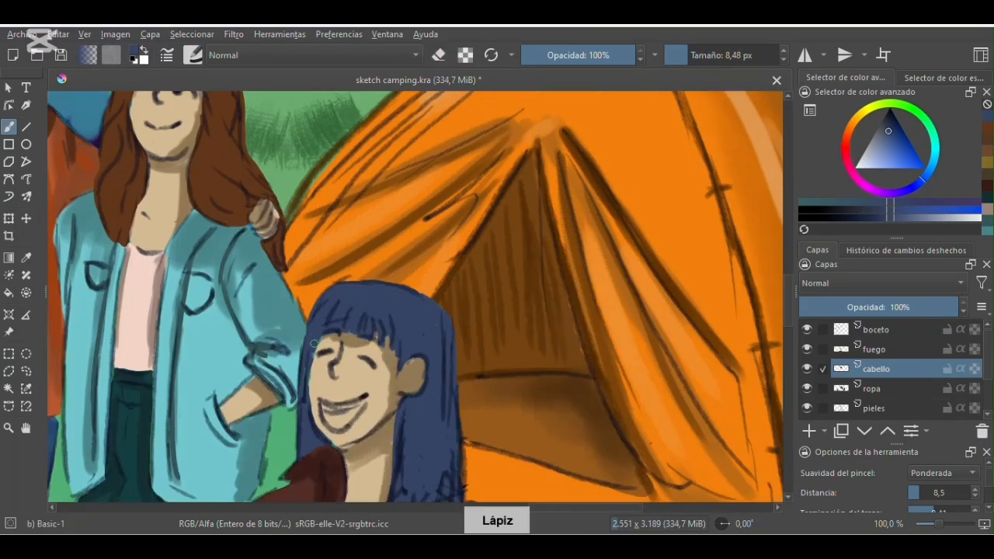
{"action": "left_click", "coordinate": [366, 351], "text": "ctrl"}
- Make cabello the active layer and lock its alpha
{"action": "left_click", "coordinate": [874, 409]}
{"action": "scroll", "coordinate": [388, 365], "scroll_direction": "down", "scroll_amount": 2}
{"action": "left_click", "coordinate": [877, 369]}
{"action": "left_click", "coordinate": [975, 369]}
- Switch to the Marker Details brush and shade the braid of the woman with glasses in a darker ochre
{"action": "scroll", "coordinate": [415, 418], "scroll_direction": "up", "scroll_amount": 3}
{"action": "mouse_move", "coordinate": [499, 510]}
{"action": "left_mouse_down"}
{"action": "mouse_move", "coordinate": [411, 510]}
{"action": "mouse_move", "coordinate": [439, 510]}
{"action": "left_mouse_up"}
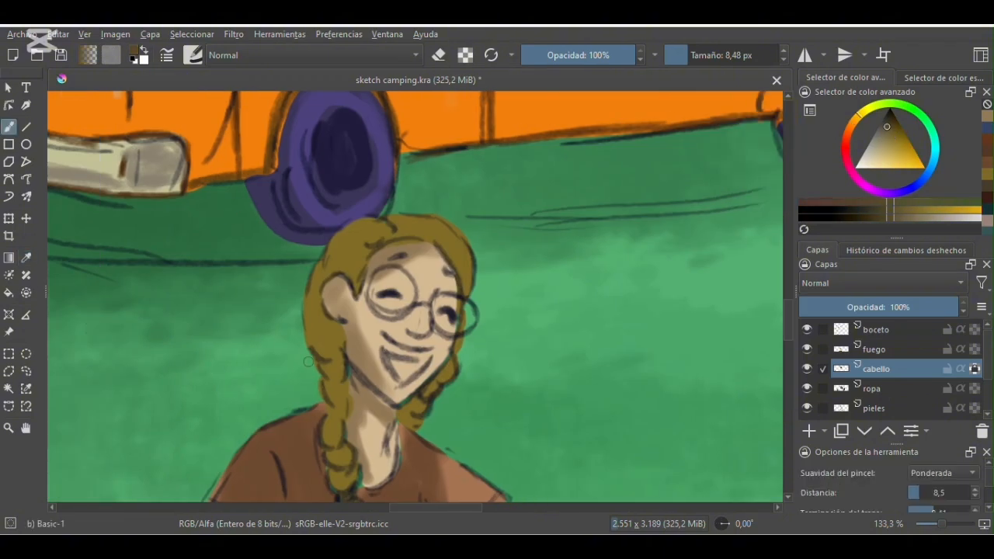
{"action": "key", "text": "slash"}
{"action": "left_click", "coordinate": [689, 55]}
{"action": "left_click_drag", "start_coordinate": [342, 369], "coordinate": [323, 408]}
- Adjust the brush size and shade the crown of the glasses-wearing woman's hair in the darker ochre
{"action": "left_click_drag", "start_coordinate": [788, 320], "coordinate": [788, 332]}
{"action": "key", "text": "minus"}
{"action": "key", "text": "minus"}
{"action": "key", "text": "minus"}
{"action": "left_click", "coordinate": [714, 55]}
{"action": "left_click", "coordinate": [705, 55]}
{"action": "mouse_move", "coordinate": [398, 226]}
{"action": "left_mouse_down"}
{"action": "mouse_move", "coordinate": [377, 272]}
{"action": "mouse_move", "coordinate": [433, 229]}
{"action": "left_mouse_up"}
- Pick a dark orange-brown and shade the standing man's hair above the ear, at the back and along the fringe
{"action": "key", "text": "plus"}
{"action": "key", "text": "plus"}
{"action": "left_click", "coordinate": [853, 124]}
{"action": "left_click", "coordinate": [894, 127]}
{"action": "left_click", "coordinate": [689, 55]}
{"action": "left_click_drag", "start_coordinate": [348, 260], "coordinate": [353, 271]}
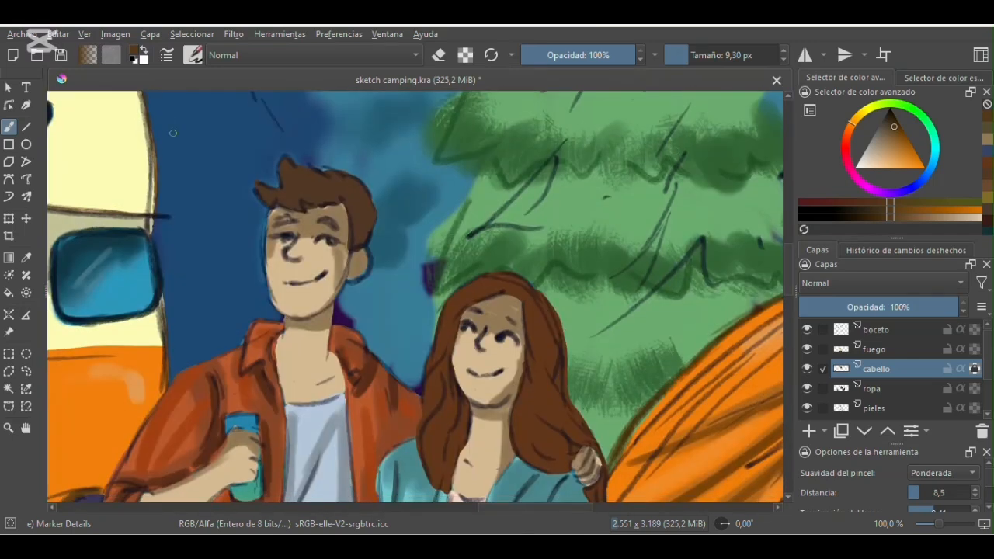
{"action": "left_click", "coordinate": [702, 55]}
{"action": "left_click", "coordinate": [321, 186], "text": "ctrl"}
{"action": "left_click_drag", "start_coordinate": [367, 193], "coordinate": [354, 242]}
{"action": "left_click_drag", "start_coordinate": [339, 184], "coordinate": [263, 194]}
- Darken the brown and shade the standing woman's long hair, using brush sizes of 22.02 px and 28.59 px
{"action": "left_click", "coordinate": [892, 123]}
{"action": "left_click", "coordinate": [696, 55]}
{"action": "left_click_drag", "start_coordinate": [526, 508], "coordinate": [528, 522]}
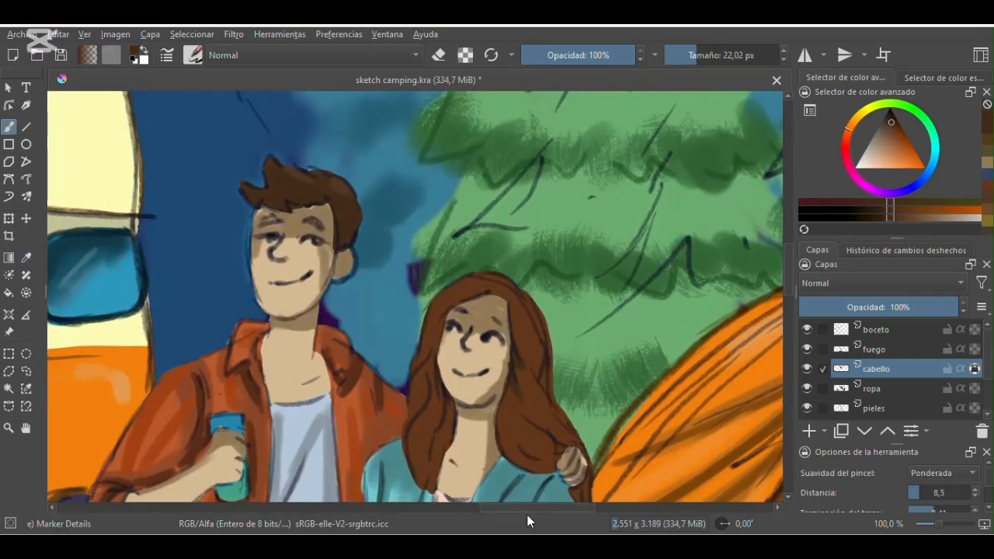
{"action": "key", "text": "minus"}
{"action": "key", "text": "minus"}
{"action": "left_click", "coordinate": [699, 55]}
{"action": "key", "text": "plus"}
{"action": "key", "text": "plus"}
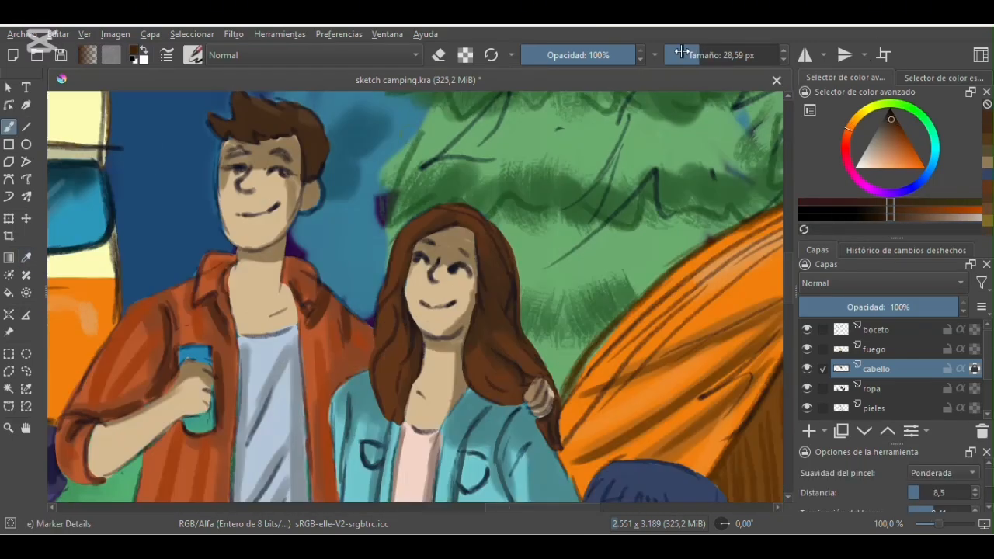
- Reduce the brush size and deepen the dark strands on both sides of the standing woman's hair
{"action": "left_click", "coordinate": [689, 55]}
{"action": "left_click_drag", "start_coordinate": [489, 231], "coordinate": [504, 260]}
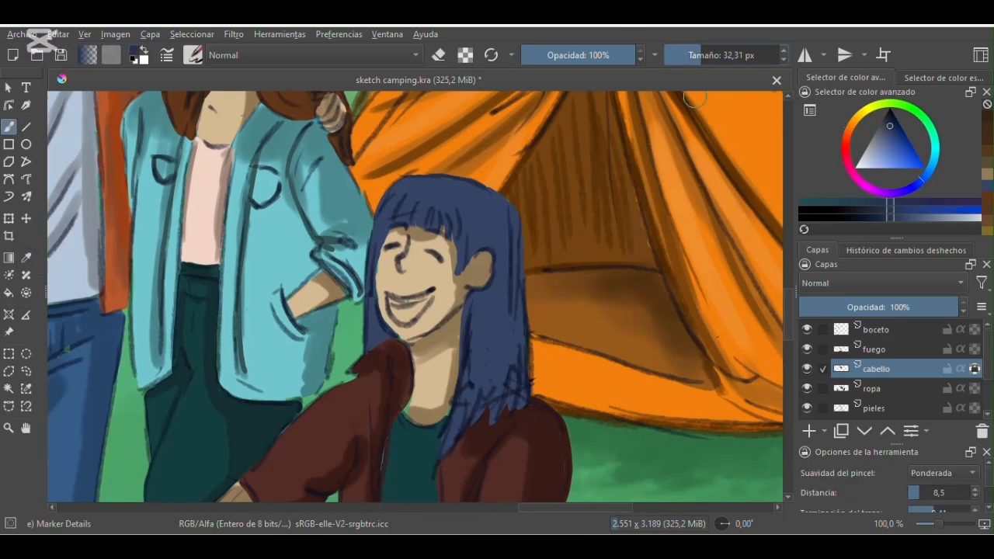
{"action": "left_click", "coordinate": [699, 55]}
{"action": "mouse_move", "coordinate": [505, 225]}
{"action": "left_mouse_down"}
{"action": "mouse_move", "coordinate": [437, 195]}
{"action": "mouse_move", "coordinate": [380, 342]}
{"action": "left_mouse_up"}
- Hide the boceto layer and shade the seated person's hair in darker navy with a 14.19 px brush
{"action": "left_click", "coordinate": [698, 55]}
{"action": "left_click", "coordinate": [692, 56]}
{"action": "left_click", "coordinate": [807, 330]}
{"action": "left_click_drag", "start_coordinate": [475, 384], "coordinate": [449, 452]}
{"action": "left_click_drag", "start_coordinate": [518, 283], "coordinate": [516, 366]}
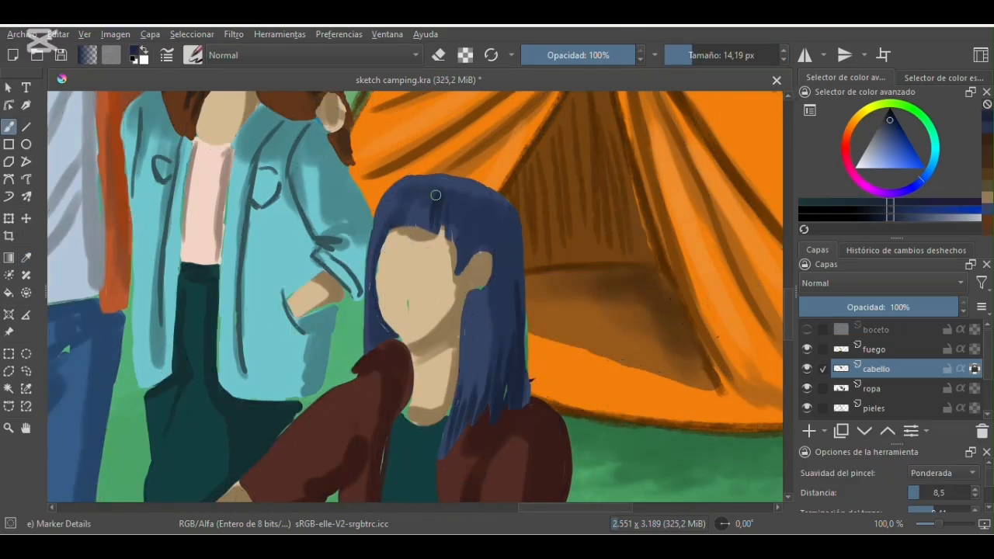
{"action": "left_click_drag", "start_coordinate": [389, 195], "coordinate": [372, 307]}
{"action": "left_click_drag", "start_coordinate": [457, 210], "coordinate": [466, 275]}
{"action": "left_click_drag", "start_coordinate": [503, 223], "coordinate": [505, 336]}
- Switch to the Pencil-4 Soft brush, pick a near-black navy and draw fine strands through the seated person's fringe
{"action": "left_click", "coordinate": [807, 330]}
{"action": "left_click", "coordinate": [192, 55]}
{"action": "left_click", "coordinate": [384, 199]}
{"action": "left_click", "coordinate": [890, 115]}
{"action": "left_click", "coordinate": [807, 330]}
{"action": "left_click_drag", "start_coordinate": [452, 188], "coordinate": [447, 240]}
{"action": "left_click_drag", "start_coordinate": [436, 182], "coordinate": [414, 225]}
{"action": "left_click_drag", "start_coordinate": [420, 180], "coordinate": [374, 242]}
- Draw near-black navy strands down the long side sections and outer edges of the seated person's hair
{"action": "left_click_drag", "start_coordinate": [492, 384], "coordinate": [448, 464]}
{"action": "left_click_drag", "start_coordinate": [461, 318], "coordinate": [439, 466]}
{"action": "left_click_drag", "start_coordinate": [483, 333], "coordinate": [480, 386]}
{"action": "left_click_drag", "start_coordinate": [521, 216], "coordinate": [531, 401]}
{"action": "left_click_drag", "start_coordinate": [374, 222], "coordinate": [363, 334]}
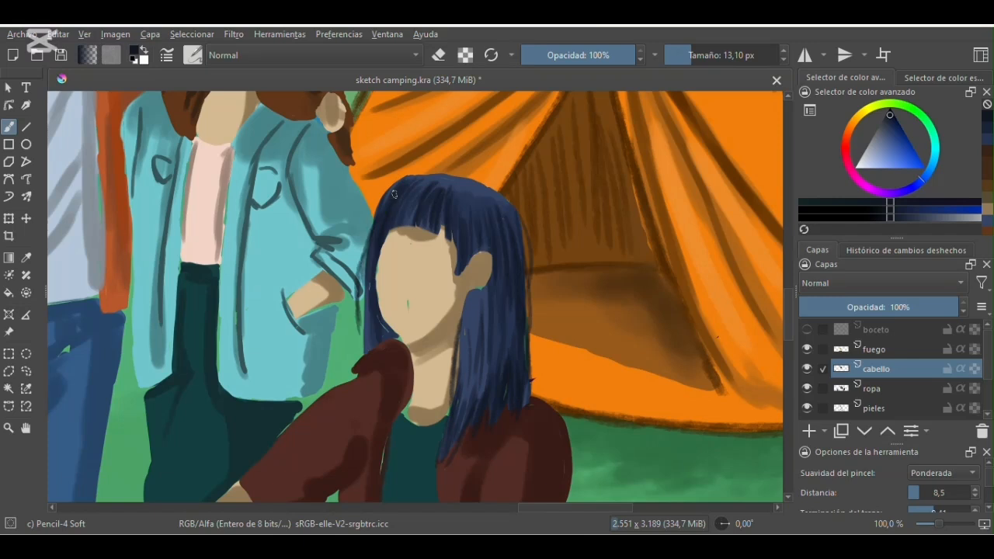
- Pick a lighter grayish blue and add a highlight strand to the seated person's hair below the ear
{"action": "left_click", "coordinate": [881, 149]}
{"action": "left_click_drag", "start_coordinate": [480, 313], "coordinate": [478, 384]}
{"action": "left_click_drag", "start_coordinate": [564, 509], "coordinate": [535, 509]}
{"action": "left_click_drag", "start_coordinate": [788, 314], "coordinate": [788, 284]}
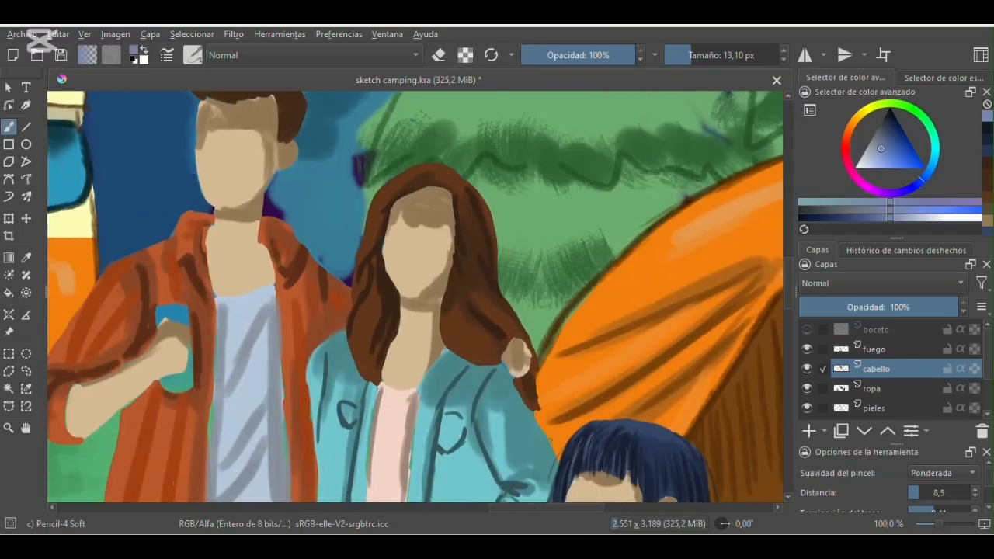
- Pick a near-black brown and draw fine dark strands through the standing woman's long hair with a 13.10 px brush
{"action": "left_click", "coordinate": [26, 258]}
{"action": "left_click", "coordinate": [476, 301]}
{"action": "left_click", "coordinate": [8, 127]}
{"action": "left_click", "coordinate": [807, 330]}
{"action": "left_click", "coordinate": [807, 331]}
{"action": "left_click", "coordinate": [890, 112]}
{"action": "left_click_drag", "start_coordinate": [384, 259], "coordinate": [362, 344]}
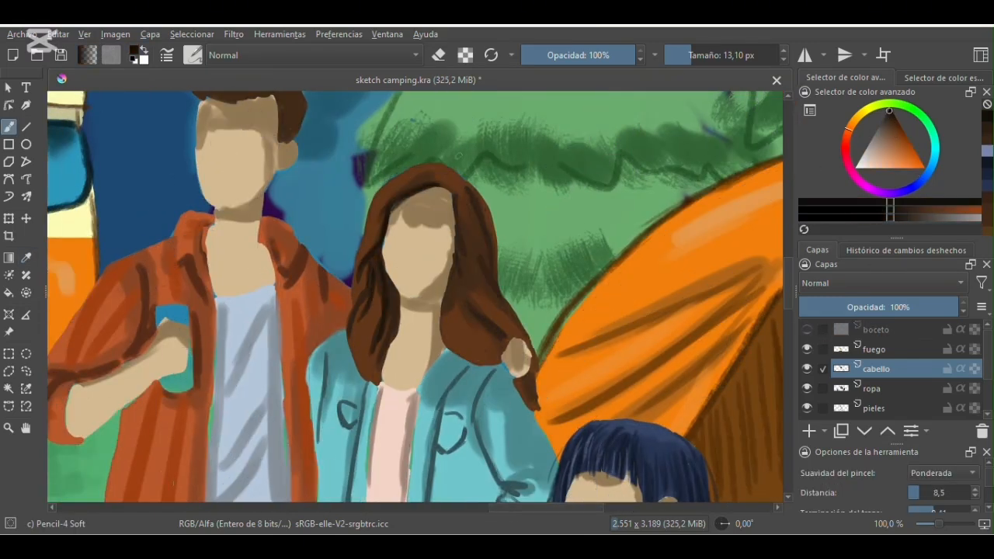
{"action": "left_click_drag", "start_coordinate": [454, 194], "coordinate": [466, 256]}
{"action": "left_click_drag", "start_coordinate": [457, 268], "coordinate": [486, 342]}
{"action": "left_click_drag", "start_coordinate": [381, 190], "coordinate": [367, 223]}
{"action": "mouse_move", "coordinate": [353, 327]}
{"action": "left_mouse_down"}
{"action": "mouse_move", "coordinate": [380, 388]}
{"action": "mouse_move", "coordinate": [378, 381]}
{"action": "left_mouse_up"}
{"action": "left_click_drag", "start_coordinate": [519, 367], "coordinate": [537, 410]}
- Add lighter brown strands along both sides of the standing woman's hair with a 9.30 px brush
{"action": "left_click_drag", "start_coordinate": [891, 152], "coordinate": [899, 150]}
{"action": "left_click", "coordinate": [688, 55]}
{"action": "left_click_drag", "start_coordinate": [467, 261], "coordinate": [491, 314]}
{"action": "left_click_drag", "start_coordinate": [376, 292], "coordinate": [369, 343]}
{"action": "left_click", "coordinate": [807, 330]}
{"action": "left_click", "coordinate": [807, 330]}
- Sample the standing man's hair color, pick a lighter brown and draw strands at the back and front of his hair
{"action": "left_click_drag", "start_coordinate": [546, 508], "coordinate": [525, 509]}
{"action": "left_click_drag", "start_coordinate": [788, 300], "coordinate": [789, 286]}
{"action": "left_click", "coordinate": [26, 258]}
{"action": "left_click", "coordinate": [374, 193]}
{"action": "left_click", "coordinate": [8, 126]}
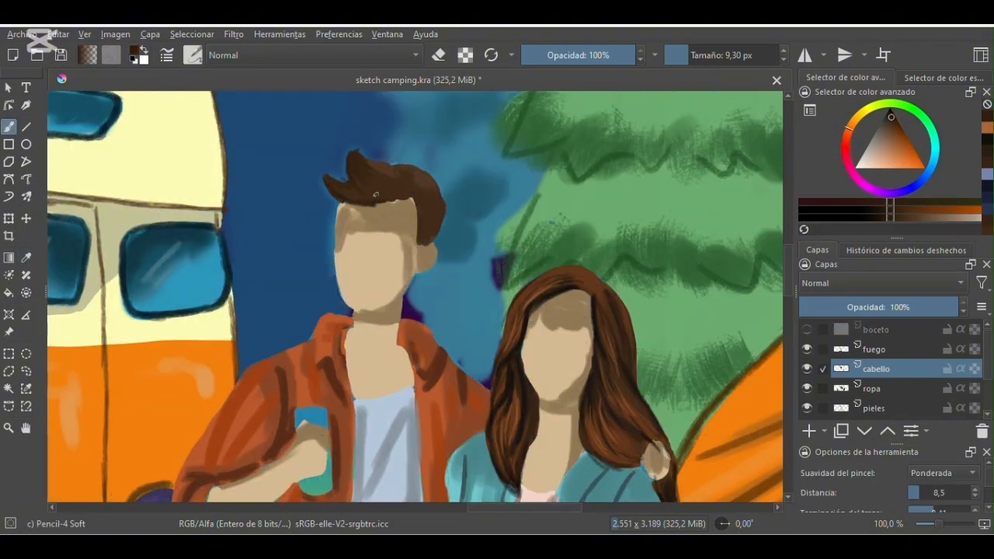
{"action": "left_click", "coordinate": [895, 134]}
{"action": "mouse_move", "coordinate": [407, 200]}
{"action": "left_mouse_down"}
{"action": "mouse_move", "coordinate": [432, 250]}
{"action": "mouse_move", "coordinate": [432, 226]}
{"action": "left_mouse_up"}
{"action": "left_click_drag", "start_coordinate": [360, 172], "coordinate": [373, 190]}
- Pick a very dark brown and draw strands in the braided hair of the woman seated beside the campfire
{"action": "left_click_drag", "start_coordinate": [788, 270], "coordinate": [788, 326]}
{"action": "left_click_drag", "start_coordinate": [525, 508], "coordinate": [443, 508]}
{"action": "left_click", "coordinate": [896, 129]}
{"action": "left_click", "coordinate": [891, 117]}
{"action": "left_click_drag", "start_coordinate": [278, 254], "coordinate": [303, 289]}
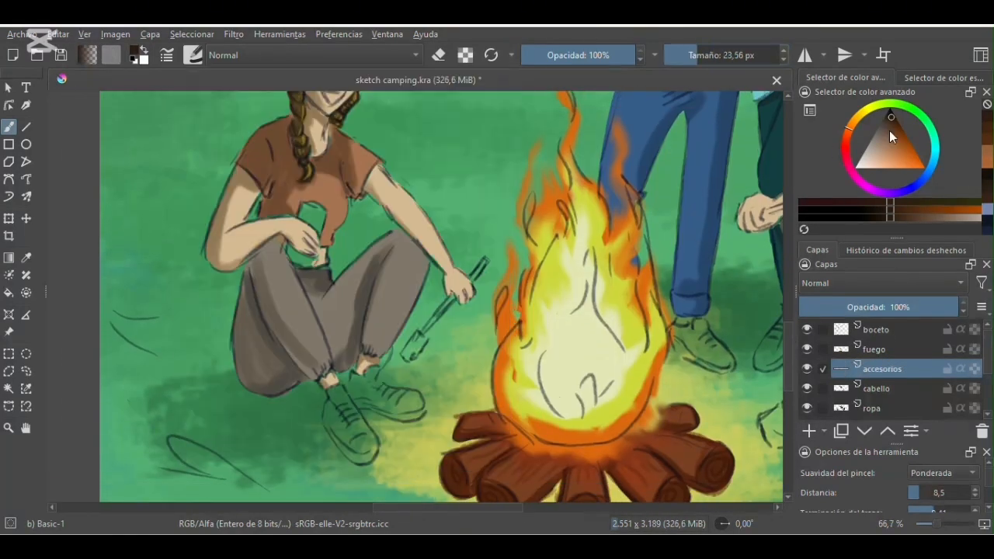
- On the accesorios layer, paint the braided woman's shoes dark brown and the standing person's sneakers pale bluish gray
{"action": "left_click_drag", "start_coordinate": [330, 408], "coordinate": [360, 450]}
{"action": "mouse_move", "coordinate": [376, 371]}
{"action": "left_mouse_down"}
{"action": "mouse_move", "coordinate": [364, 400]}
{"action": "mouse_move", "coordinate": [362, 383]}
{"action": "mouse_move", "coordinate": [400, 404]}
{"action": "left_mouse_up"}
{"action": "left_click_drag", "start_coordinate": [448, 508], "coordinate": [512, 508]}
{"action": "left_click", "coordinate": [935, 149]}
{"action": "left_click", "coordinate": [864, 159]}
{"action": "mouse_move", "coordinate": [384, 326]}
{"action": "left_mouse_down"}
{"action": "mouse_move", "coordinate": [361, 345]}
{"action": "mouse_move", "coordinate": [416, 365]}
{"action": "left_mouse_up"}
{"action": "mouse_move", "coordinate": [480, 311]}
{"action": "left_mouse_down"}
{"action": "mouse_move", "coordinate": [458, 354]}
{"action": "mouse_move", "coordinate": [530, 385]}
{"action": "mouse_move", "coordinate": [450, 425]}
{"action": "left_mouse_up"}
{"action": "scroll", "coordinate": [453, 350], "scroll_direction": "up", "scroll_amount": 2}
{"action": "scroll", "coordinate": [453, 349], "scroll_direction": "down", "scroll_amount": 2}
- Paint the boots of the seated person in brown trousers slate gray
{"action": "left_click", "coordinate": [880, 130]}
{"action": "left_click_drag", "start_coordinate": [458, 446], "coordinate": [524, 408]}
{"action": "left_click_drag", "start_coordinate": [474, 427], "coordinate": [522, 405]}
{"action": "left_click_drag", "start_coordinate": [545, 404], "coordinate": [557, 430]}
{"action": "left_click_drag", "start_coordinate": [788, 355], "coordinate": [788, 369]}
{"action": "mouse_move", "coordinate": [576, 345]}
{"action": "left_mouse_down"}
{"action": "mouse_move", "coordinate": [518, 417]}
{"action": "mouse_move", "coordinate": [516, 403]}
{"action": "left_mouse_up"}
- Switch to the Marker Details brush, lock the accesorios layer's transparency and add darker shading to the slate gray boots
{"action": "left_click_drag", "start_coordinate": [470, 509], "coordinate": [439, 511]}
{"action": "left_click", "coordinate": [193, 55]}
{"action": "left_click", "coordinate": [342, 233]}
{"action": "left_click", "coordinate": [889, 121]}
{"action": "left_click", "coordinate": [975, 369]}
{"action": "mouse_move", "coordinate": [681, 301]}
{"action": "left_mouse_down"}
{"action": "mouse_move", "coordinate": [673, 327]}
{"action": "mouse_move", "coordinate": [620, 362]}
{"action": "left_mouse_up"}
{"action": "left_click_drag", "start_coordinate": [671, 413], "coordinate": [715, 364]}
- Sample the pale sneaker color and shade the standing person's sneakers with darker grayish teal
{"action": "left_click", "coordinate": [27, 257]}
{"action": "left_click", "coordinate": [622, 252]}
{"action": "left_click", "coordinate": [10, 127]}
{"action": "left_click", "coordinate": [881, 136]}
{"action": "left_click_drag", "start_coordinate": [638, 229], "coordinate": [620, 272]}
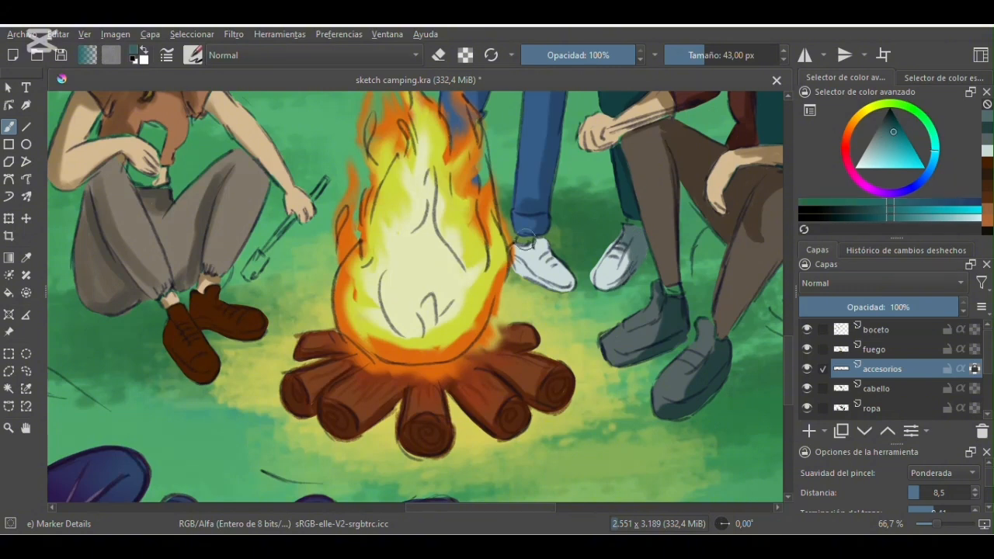
{"action": "left_click_drag", "start_coordinate": [525, 247], "coordinate": [569, 283]}
- Pick a near-black brown and shade the braided woman's dark brown shoes
{"action": "left_click", "coordinate": [427, 400]}
{"action": "left_click", "coordinate": [890, 121]}
{"action": "left_click", "coordinate": [891, 118]}
{"action": "left_click_drag", "start_coordinate": [199, 295], "coordinate": [213, 303]}
- Paint near-white toe caps and soles on the braided woman's shoes, and shade them warm gray with a 20.55 px brush
{"action": "left_click", "coordinate": [860, 163]}
{"action": "mouse_move", "coordinate": [219, 365]}
{"action": "left_mouse_down"}
{"action": "mouse_move", "coordinate": [212, 379]}
{"action": "mouse_move", "coordinate": [194, 376]}
{"action": "left_mouse_up"}
{"action": "left_click_drag", "start_coordinate": [263, 315], "coordinate": [242, 336]}
{"action": "left_click", "coordinate": [696, 55]}
{"action": "left_click", "coordinate": [869, 149]}
{"action": "left_click_drag", "start_coordinate": [165, 343], "coordinate": [191, 374]}
{"action": "left_click_drag", "start_coordinate": [230, 336], "coordinate": [202, 324]}
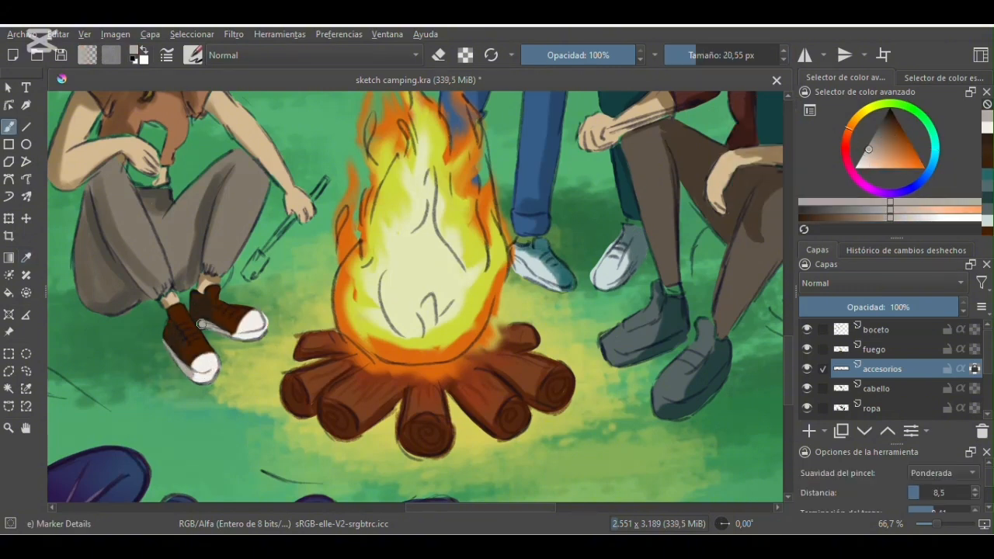
- Sample the sneaker color, pick a mid gray and add shading to the sneaker farther from the campfire
{"action": "left_click_drag", "start_coordinate": [481, 508], "coordinate": [502, 508]}
{"action": "left_click", "coordinate": [27, 258]}
{"action": "left_click", "coordinate": [522, 260]}
{"action": "left_click", "coordinate": [10, 126]}
{"action": "left_click", "coordinate": [873, 141]}
{"action": "left_click_drag", "start_coordinate": [537, 233], "coordinate": [528, 272]}
{"action": "left_click", "coordinate": [880, 129]}
- Sample the slate boot color and deepen the boots' shadows and details with dark teal-gray, using an 8.48 px brush
{"action": "left_click", "coordinate": [27, 258]}
{"action": "left_click", "coordinate": [555, 330]}
{"action": "left_click", "coordinate": [9, 127]}
{"action": "left_click", "coordinate": [880, 124]}
{"action": "left_click_drag", "start_coordinate": [583, 336], "coordinate": [519, 364]}
{"action": "left_click_drag", "start_coordinate": [623, 368], "coordinate": [567, 411]}
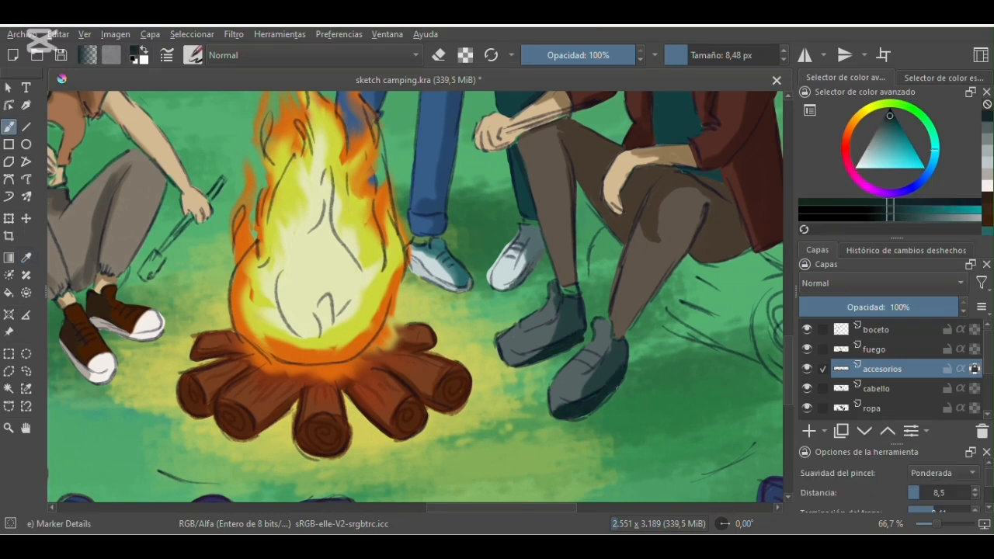
{"action": "left_click", "coordinate": [27, 258]}
{"action": "left_click", "coordinate": [560, 398]}
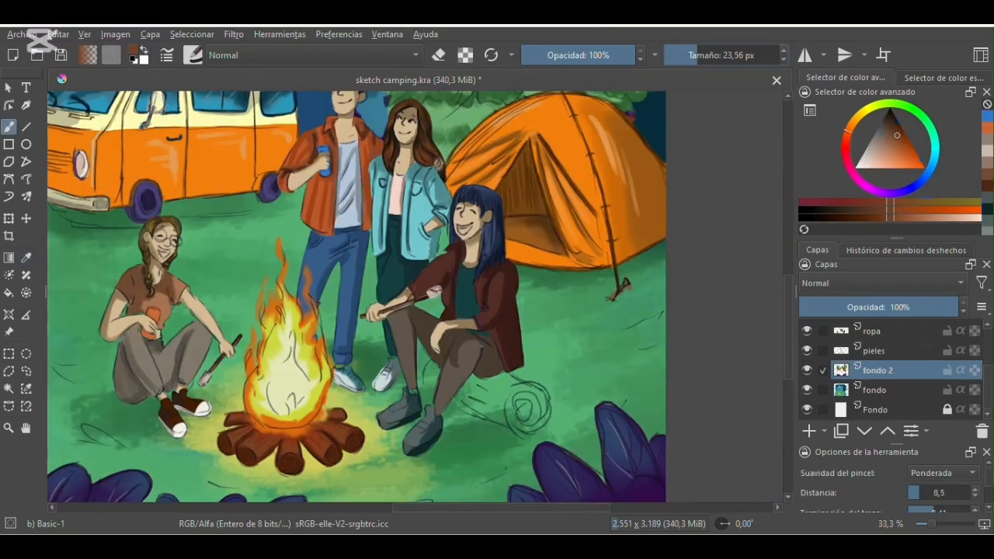
{"action": "left_click_drag", "start_coordinate": [435, 362], "coordinate": [426, 395]}
{"action": "mouse_move", "coordinate": [451, 404]}
{"action": "left_mouse_down"}
{"action": "mouse_move", "coordinate": [533, 435]}
{"action": "mouse_move", "coordinate": [550, 390]}
{"action": "left_mouse_up"}
{"action": "mouse_move", "coordinate": [491, 380]}
{"action": "left_mouse_down"}
{"action": "mouse_move", "coordinate": [458, 404]}
{"action": "mouse_move", "coordinate": [543, 392]}
{"action": "left_mouse_up"}
{"action": "mouse_move", "coordinate": [544, 393]}
{"action": "left_mouse_down"}
{"action": "mouse_move", "coordinate": [507, 417]}
{"action": "mouse_move", "coordinate": [542, 407]}
{"action": "mouse_move", "coordinate": [553, 423]}
{"action": "mouse_move", "coordinate": [537, 385]}
{"action": "mouse_move", "coordinate": [475, 376]}
{"action": "left_mouse_up"}
- Sample the brown of the front campfire log, pick a related brown and color the roasting stick
{"action": "left_click", "coordinate": [27, 258]}
{"action": "left_click", "coordinate": [334, 437]}
{"action": "left_click", "coordinate": [10, 127]}
{"action": "left_click", "coordinate": [893, 128]}
{"action": "mouse_move", "coordinate": [517, 387]}
{"action": "left_mouse_down"}
{"action": "mouse_move", "coordinate": [499, 410]}
{"action": "mouse_move", "coordinate": [558, 416]}
{"action": "mouse_move", "coordinate": [556, 425]}
{"action": "mouse_move", "coordinate": [548, 402]}
{"action": "left_mouse_up"}
- With the Pencil-4 Soft brush in dark reddish brown, draw the braided woman's upper-body outlines on the lineart layer, undoing stray strokes
{"action": "key", "text": "slash"}
{"action": "left_click", "coordinate": [896, 125]}
{"action": "key", "text": "slash"}
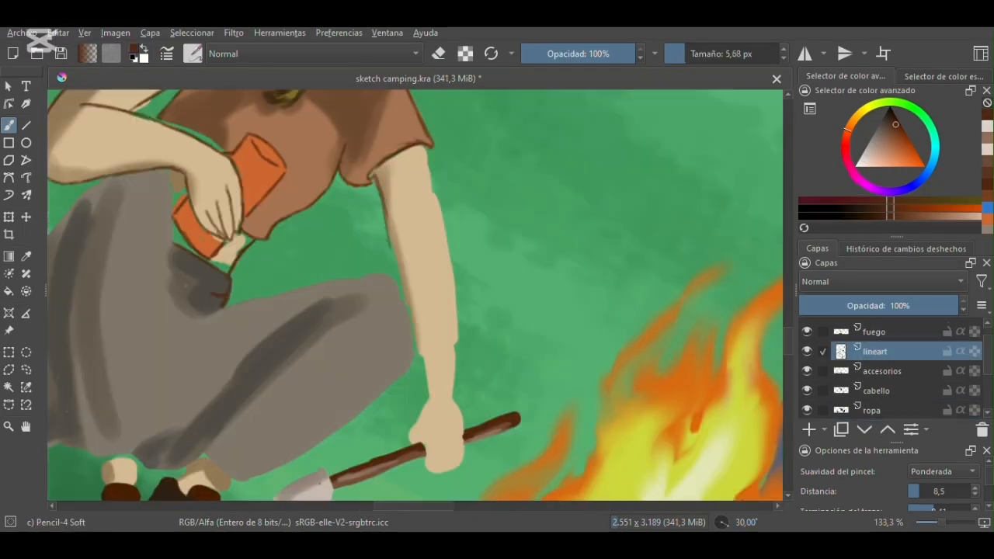
{"action": "left_click_drag", "start_coordinate": [385, 212], "coordinate": [404, 290]}
{"action": "left_click_drag", "start_coordinate": [426, 148], "coordinate": [433, 199]}
{"action": "mouse_move", "coordinate": [433, 186]}
{"action": "left_mouse_down"}
{"action": "mouse_move", "coordinate": [457, 340]}
{"action": "mouse_move", "coordinate": [453, 401]}
{"action": "left_mouse_up"}
{"action": "key", "text": "ctrl+z"}
{"action": "scroll", "coordinate": [433, 233], "scroll_direction": "down", "scroll_amount": 1}
{"action": "left_click_drag", "start_coordinate": [413, 163], "coordinate": [403, 174]}
{"action": "scroll", "coordinate": [432, 150], "scroll_direction": "down", "scroll_amount": 2}
{"action": "mouse_move", "coordinate": [428, 230]}
{"action": "left_mouse_down"}
{"action": "mouse_move", "coordinate": [410, 266]}
{"action": "mouse_move", "coordinate": [440, 304]}
{"action": "mouse_move", "coordinate": [464, 282]}
{"action": "mouse_move", "coordinate": [658, 475]}
{"action": "left_mouse_up"}
{"action": "key", "text": "ctrl+z"}
- Rotate the canvas and outline the outer edge of the braided woman's gray trousers in dark brown
{"action": "key", "text": "4"}
{"action": "key", "text": "4"}
{"action": "scroll", "coordinate": [415, 295], "scroll_direction": "down", "scroll_amount": 2}
{"action": "left_click_drag", "start_coordinate": [288, 173], "coordinate": [265, 243]}
{"action": "left_click_drag", "start_coordinate": [259, 380], "coordinate": [270, 420]}
{"action": "key", "text": "4"}
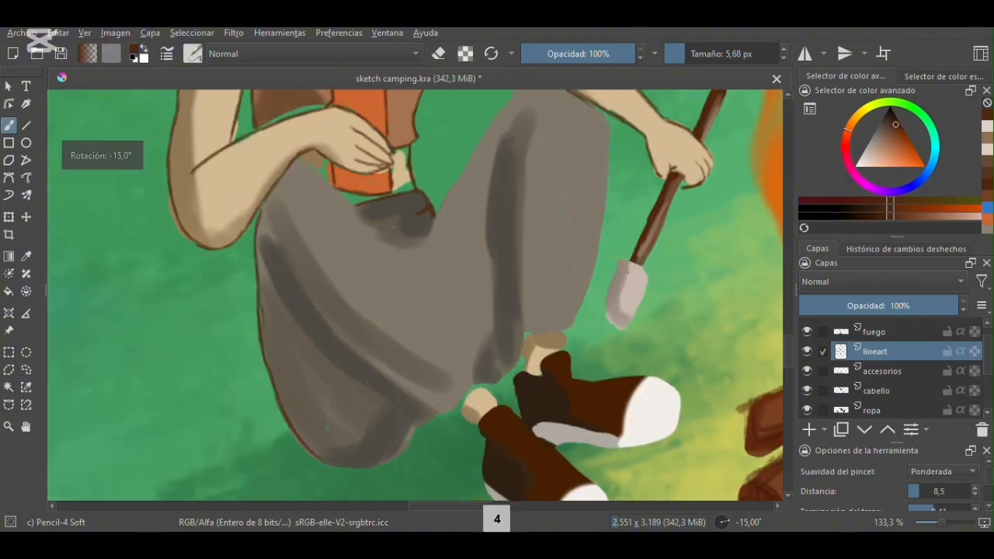
{"action": "key", "text": "4"}
- Undo the last two strokes, redraw the lower contour of the gray trousers and rotate the canvas back
{"action": "scroll", "coordinate": [350, 358], "scroll_direction": "down", "scroll_amount": 2}
{"action": "key", "text": "ctrl+z"}
{"action": "key", "text": "ctrl+z"}
{"action": "mouse_move", "coordinate": [366, 375]}
{"action": "left_mouse_down"}
{"action": "mouse_move", "coordinate": [434, 363]}
{"action": "mouse_move", "coordinate": [448, 349]}
{"action": "mouse_move", "coordinate": [412, 366]}
{"action": "mouse_move", "coordinate": [450, 319]}
{"action": "left_mouse_up"}
{"action": "key", "text": "slash"}
{"action": "key", "text": "slash"}
{"action": "key", "text": "6"}
{"action": "key", "text": "6"}
- Draw the inner leg and fold lines of the braided woman's gray trousers in dark brown
{"action": "left_click_drag", "start_coordinate": [790, 374], "coordinate": [791, 367]}
{"action": "left_click_drag", "start_coordinate": [349, 221], "coordinate": [410, 387]}
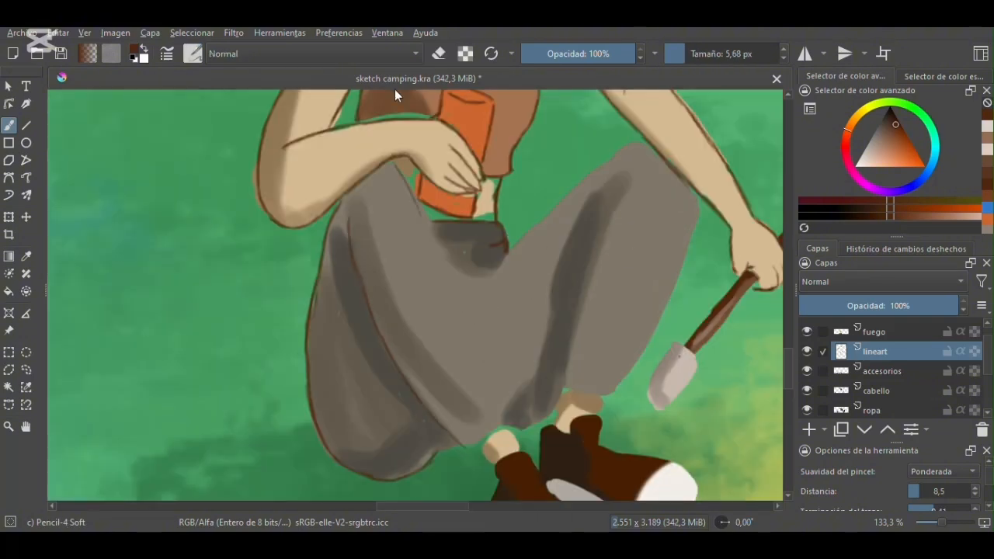
{"action": "left_click_drag", "start_coordinate": [423, 506], "coordinate": [448, 507]}
{"action": "left_click_drag", "start_coordinate": [197, 167], "coordinate": [229, 223]}
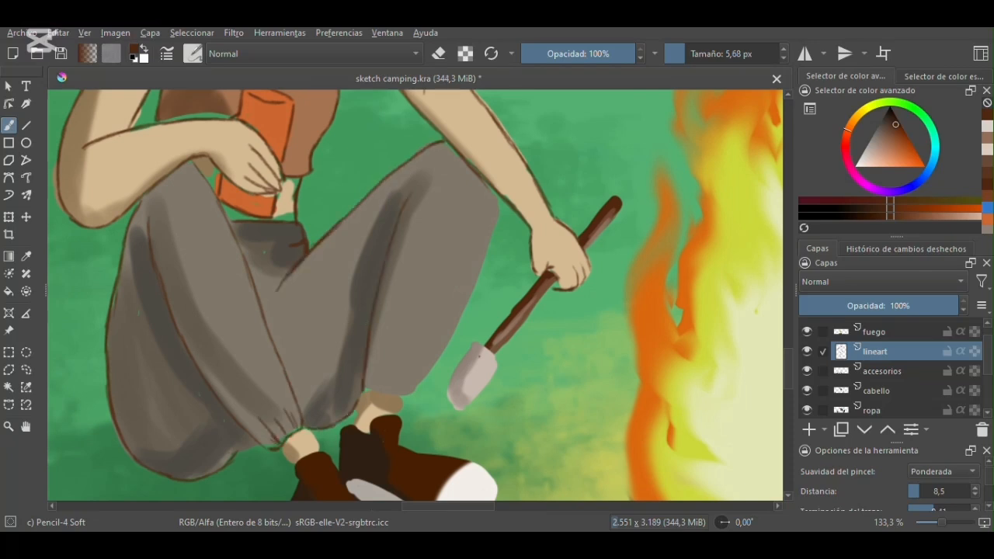
- Outline the braided woman's shoes in near-black brown and dot grayish brown eyelets on them
{"action": "left_click_drag", "start_coordinate": [788, 369], "coordinate": [788, 385]}
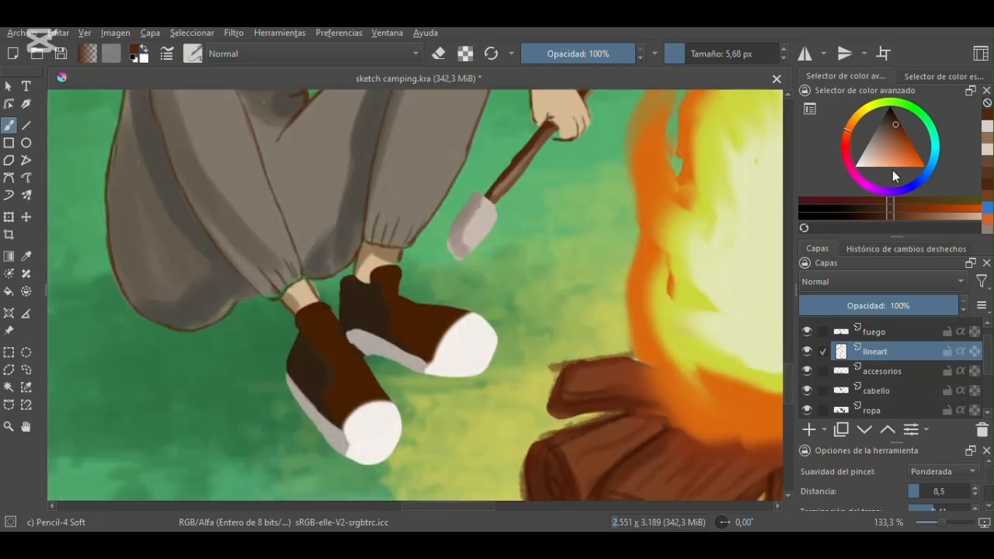
{"action": "left_click", "coordinate": [891, 115]}
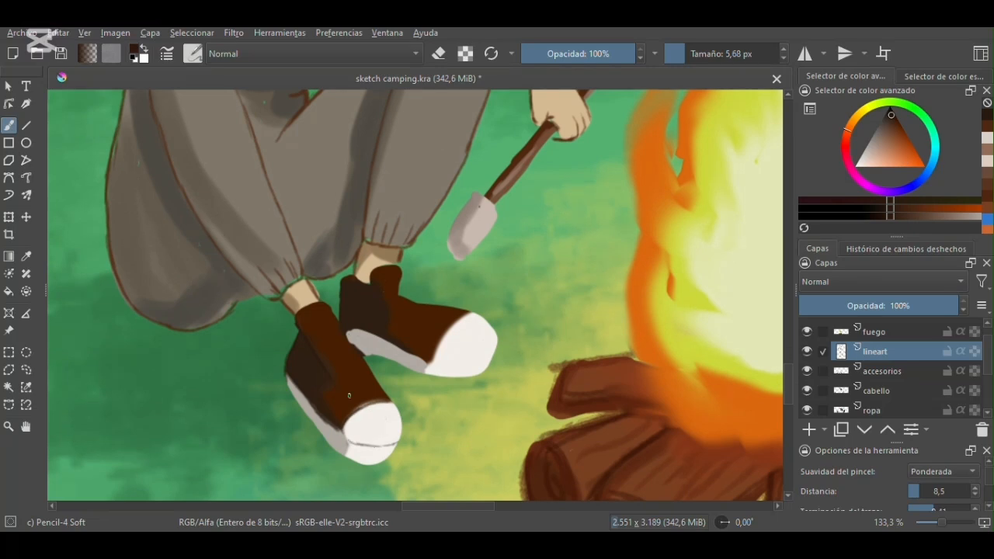
{"action": "left_click", "coordinate": [877, 145]}
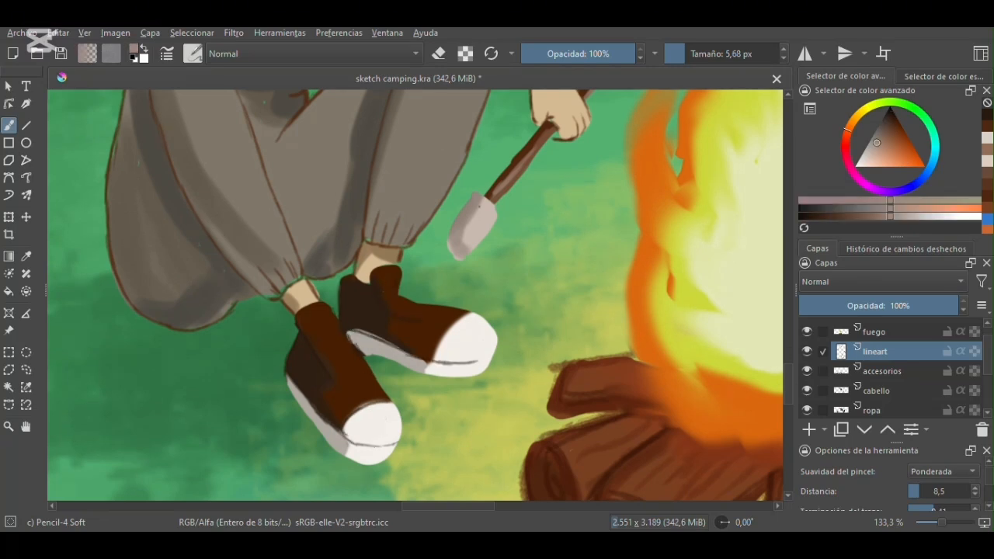
{"action": "left_click", "coordinate": [306, 354]}
{"action": "left_click", "coordinate": [317, 367]}
{"action": "left_click", "coordinate": [327, 384]}
{"action": "left_click", "coordinate": [425, 327]}
{"action": "left_click", "coordinate": [407, 326]}
- Pick a near-white color and draw laces across both of the braided woman's shoes
{"action": "left_click", "coordinate": [862, 161]}
{"action": "left_click_drag", "start_coordinate": [306, 354], "coordinate": [350, 345]}
{"action": "left_click_drag", "start_coordinate": [407, 326], "coordinate": [436, 301]}
{"action": "left_click_drag", "start_coordinate": [426, 326], "coordinate": [446, 315]}
- Sample the braided woman's shirt brown and fill the shirt's lower edge on the ropa layer with the 6.31 px Marker Details brush
{"action": "mouse_move", "coordinate": [448, 506]}
{"action": "left_mouse_down"}
{"action": "mouse_move", "coordinate": [524, 518]}
{"action": "mouse_move", "coordinate": [449, 507]}
{"action": "left_mouse_up"}
{"action": "key", "text": "minus"}
{"action": "key", "text": "minus"}
{"action": "key", "text": "minus"}
{"action": "key", "text": "minus"}
{"action": "left_click_drag", "start_coordinate": [788, 319], "coordinate": [788, 300]}
{"action": "key", "text": "plus"}
{"action": "key", "text": "plus"}
{"action": "left_click_drag", "start_coordinate": [464, 506], "coordinate": [431, 506]}
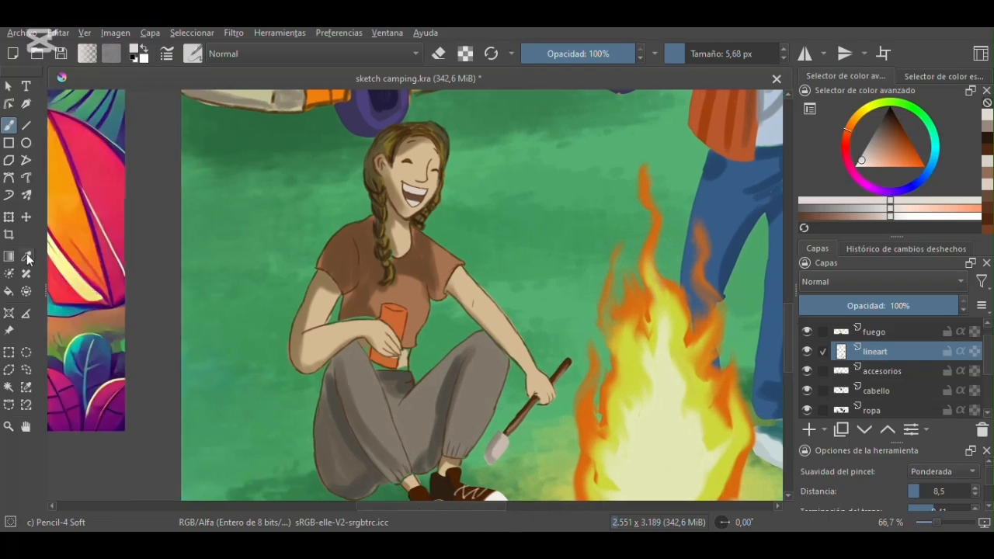
{"action": "left_click", "coordinate": [27, 257]}
{"action": "left_click", "coordinate": [351, 301]}
{"action": "left_click", "coordinate": [192, 54]}
{"action": "key", "text": "plus"}
{"action": "key", "text": "plus"}
{"action": "left_click_drag", "start_coordinate": [987, 361], "coordinate": [989, 372]}
{"action": "left_click", "coordinate": [873, 380]}
{"action": "left_click_drag", "start_coordinate": [268, 344], "coordinate": [319, 339]}
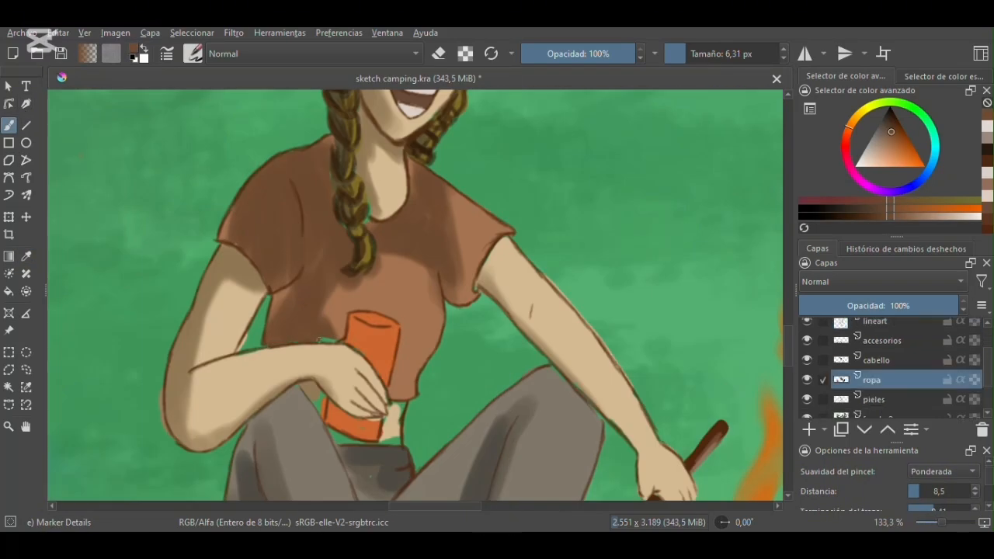
- Erase the skin color spilling past the braided woman's bent arm on the pieles layer with a 10.17 px eraser
{"action": "key", "text": "e"}
{"action": "left_click", "coordinate": [874, 400]}
{"action": "left_click_drag", "start_coordinate": [247, 334], "coordinate": [238, 349]}
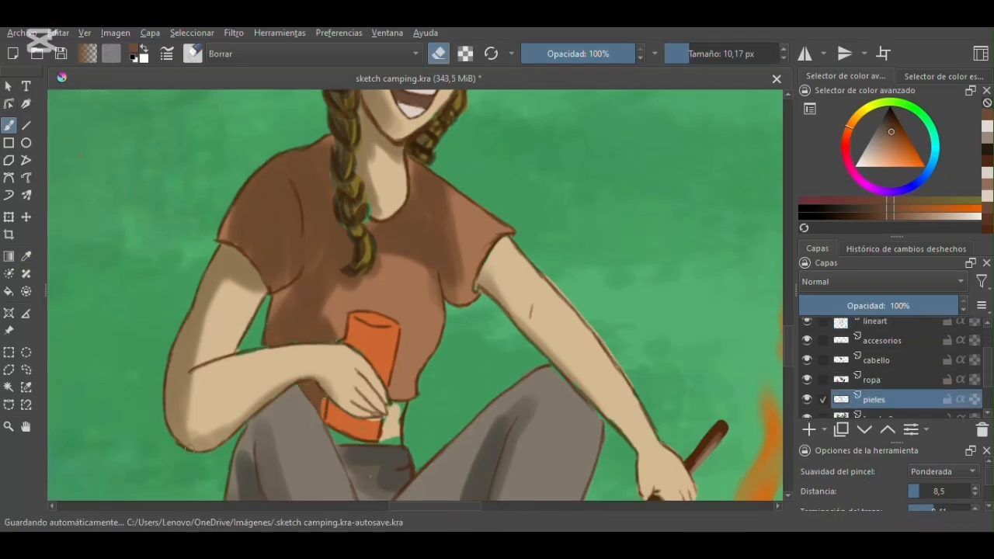
- Sample the braided woman's light skin tone and fill the bare waist beside her orange can, cleaning up around it on the ropa layer
{"action": "key", "text": "e"}
{"action": "left_click", "coordinate": [26, 257]}
{"action": "left_click", "coordinate": [247, 272]}
{"action": "left_click", "coordinate": [9, 125]}
{"action": "key", "text": "Page_Up"}
{"action": "left_click", "coordinate": [393, 427], "text": "ctrl"}
{"action": "mouse_move", "coordinate": [393, 404]}
{"action": "left_mouse_down"}
{"action": "mouse_move", "coordinate": [401, 422]}
{"action": "mouse_move", "coordinate": [382, 441]}
{"action": "left_mouse_up"}
{"action": "key", "text": "slash"}
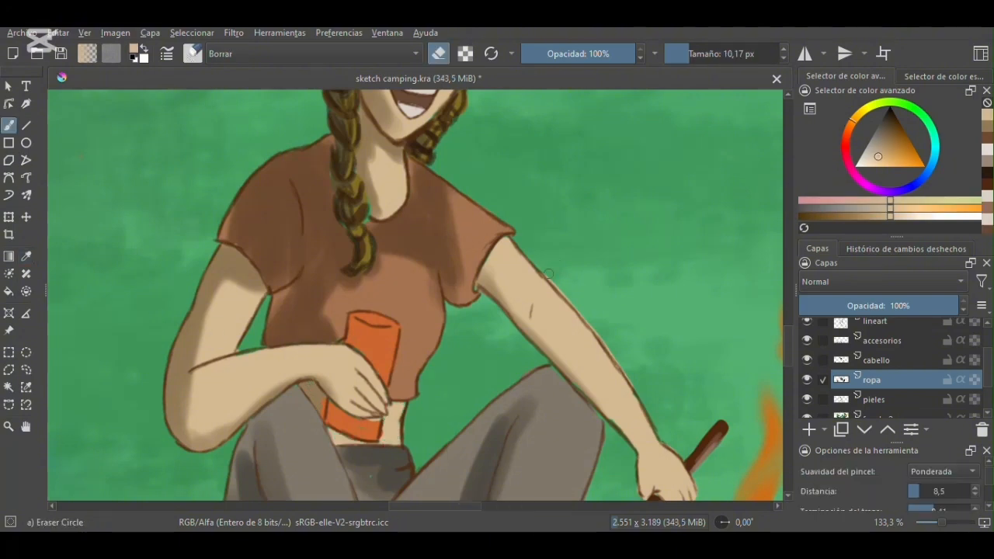
- Erase the skin spill along the braided woman's outstretched arm on the pieles layer and sample her shirt brown for the ropa layer
{"action": "key", "text": "Page_Down"}
{"action": "left_click_drag", "start_coordinate": [628, 382], "coordinate": [553, 281]}
{"action": "key", "text": "slash"}
{"action": "left_click", "coordinate": [27, 256]}
{"action": "left_click", "coordinate": [326, 230]}
{"action": "key", "text": "Page_Up"}
{"action": "left_click", "coordinate": [8, 125]}
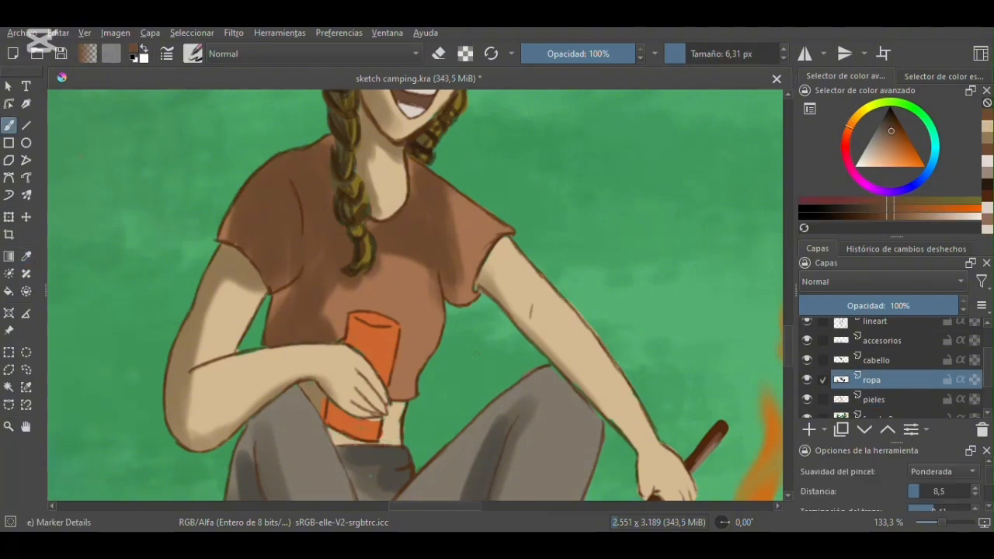
- Rotate the view and trace the braided woman's round glasses from the boceto sketch in grayish brown on the lineart layer
{"action": "left_click_drag", "start_coordinate": [466, 233], "coordinate": [466, 411]}
{"action": "key", "text": "4"}
{"action": "key", "text": "4"}
{"action": "key", "text": "4"}
{"action": "left_click", "coordinate": [876, 367]}
{"action": "left_click", "coordinate": [807, 329]}
{"action": "mouse_move", "coordinate": [362, 231]}
{"action": "left_mouse_down"}
{"action": "mouse_move", "coordinate": [373, 222]}
{"action": "mouse_move", "coordinate": [324, 258]}
{"action": "left_mouse_up"}
{"action": "left_click_drag", "start_coordinate": [378, 202], "coordinate": [417, 222]}
{"action": "left_click", "coordinate": [806, 328]}
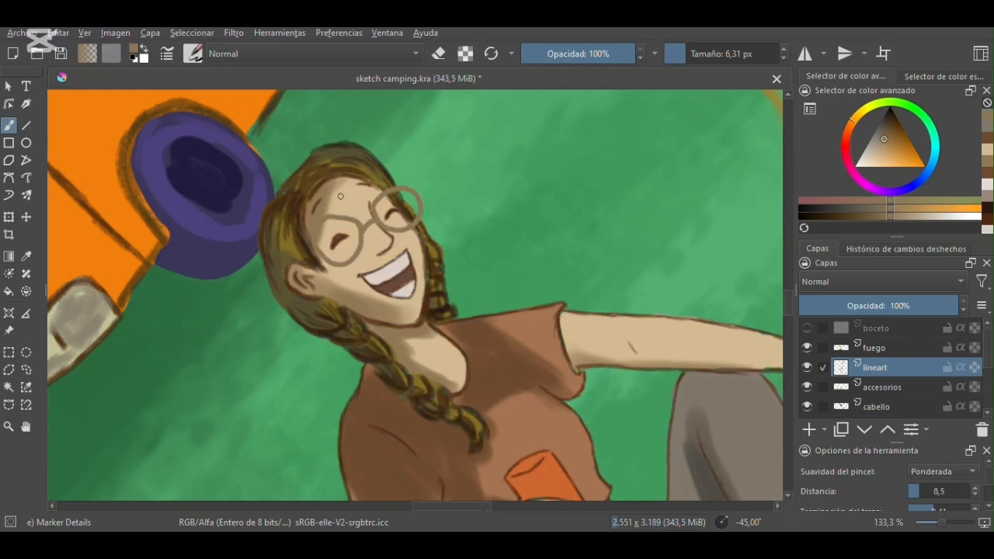
- Recolor the braided woman's glasses dark red on the lineart layer, using the boceto sketch as a guide
{"action": "left_click", "coordinate": [807, 329]}
{"action": "left_click", "coordinate": [897, 132]}
{"action": "left_click", "coordinate": [847, 138]}
{"action": "left_click_drag", "start_coordinate": [358, 182], "coordinate": [412, 228]}
{"action": "left_click_drag", "start_coordinate": [380, 194], "coordinate": [415, 225]}
{"action": "left_click", "coordinate": [807, 329]}
{"action": "left_click_drag", "start_coordinate": [335, 238], "coordinate": [347, 236]}
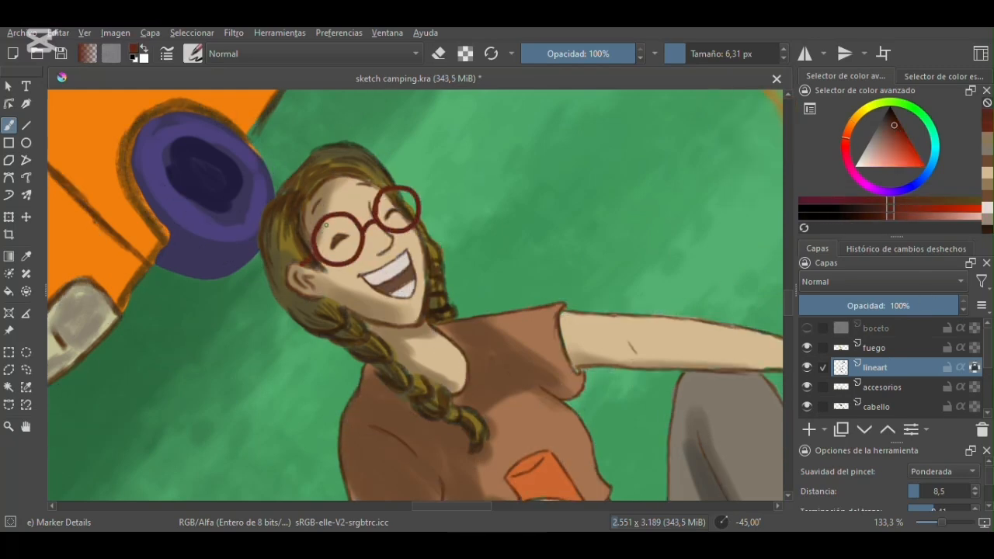
{"action": "left_click", "coordinate": [870, 154]}
{"action": "key", "text": "bracketleft"}
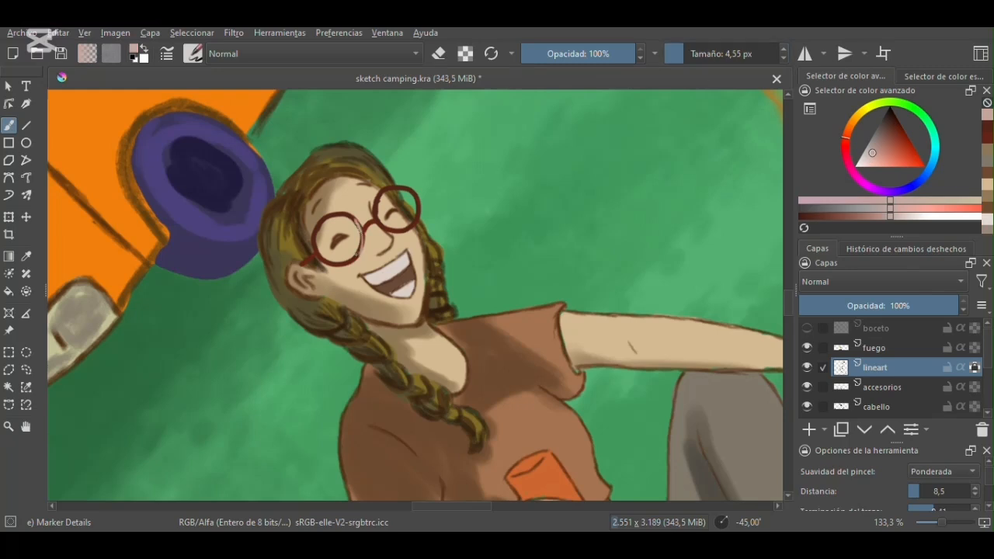
{"action": "key", "text": "ctrl+z"}
{"action": "left_click", "coordinate": [935, 152]}
{"action": "mouse_move", "coordinate": [395, 209]}
{"action": "left_mouse_down"}
{"action": "mouse_move", "coordinate": [402, 215]}
{"action": "mouse_move", "coordinate": [339, 255]}
{"action": "left_mouse_up"}
{"action": "key", "text": "ctrl+z"}
- Unlock the lineart layer's transparency and paint pale yellow reflections on both lenses of the braided woman's glasses at 11.09 px
{"action": "left_click", "coordinate": [692, 54]}
{"action": "left_click", "coordinate": [862, 111]}
{"action": "left_click", "coordinate": [896, 158]}
{"action": "left_click", "coordinate": [975, 367]}
{"action": "key", "text": "ctrl+z"}
{"action": "left_click", "coordinate": [697, 54]}
{"action": "left_click", "coordinate": [690, 54]}
{"action": "left_click_drag", "start_coordinate": [408, 204], "coordinate": [403, 222]}
{"action": "left_click", "coordinate": [878, 161]}
{"action": "left_click", "coordinate": [681, 54]}
{"action": "key", "text": "ctrl+z"}
{"action": "left_click", "coordinate": [690, 53]}
{"action": "key", "text": "ctrl+z"}
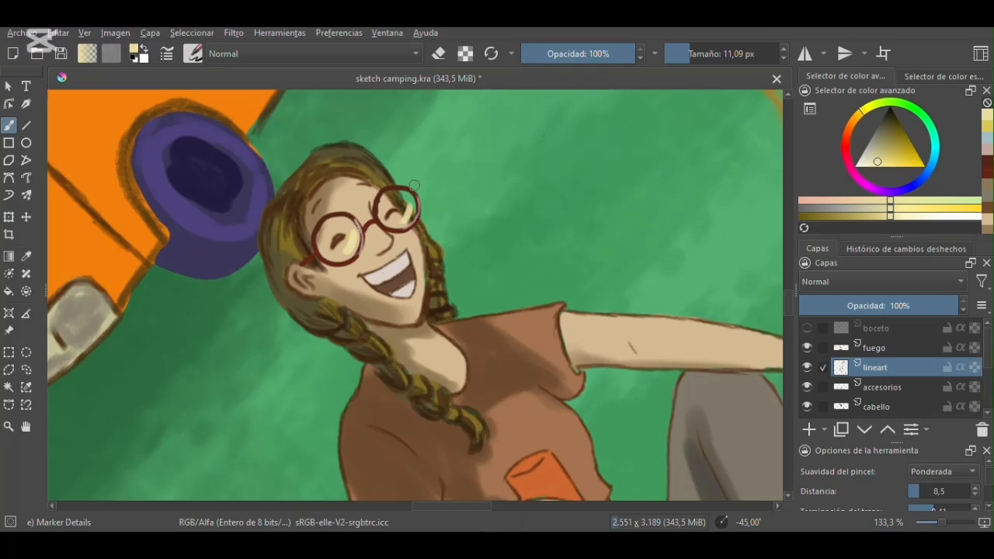
- Outline the standing man's face in dark brown on the lineart layer with the Pencil-4 Soft brush at 6.31 px
{"action": "key", "text": "minus"}
{"action": "key", "text": "minus"}
{"action": "key", "text": "6"}
{"action": "key", "text": "6"}
{"action": "key", "text": "minus"}
{"action": "key", "text": "ctrl+shift+a"}
{"action": "key", "text": "minus"}
{"action": "key", "text": "5"}
{"action": "left_click_drag", "start_coordinate": [445, 507], "coordinate": [484, 507]}
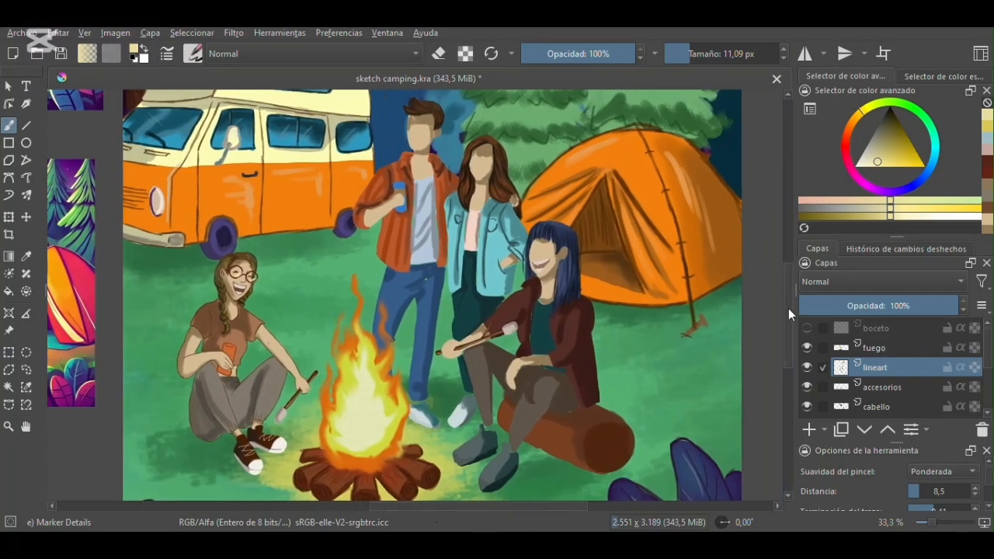
{"action": "left_click_drag", "start_coordinate": [788, 314], "coordinate": [789, 310]}
{"action": "key", "text": "plus"}
{"action": "key", "text": "plus"}
{"action": "key", "text": "plus"}
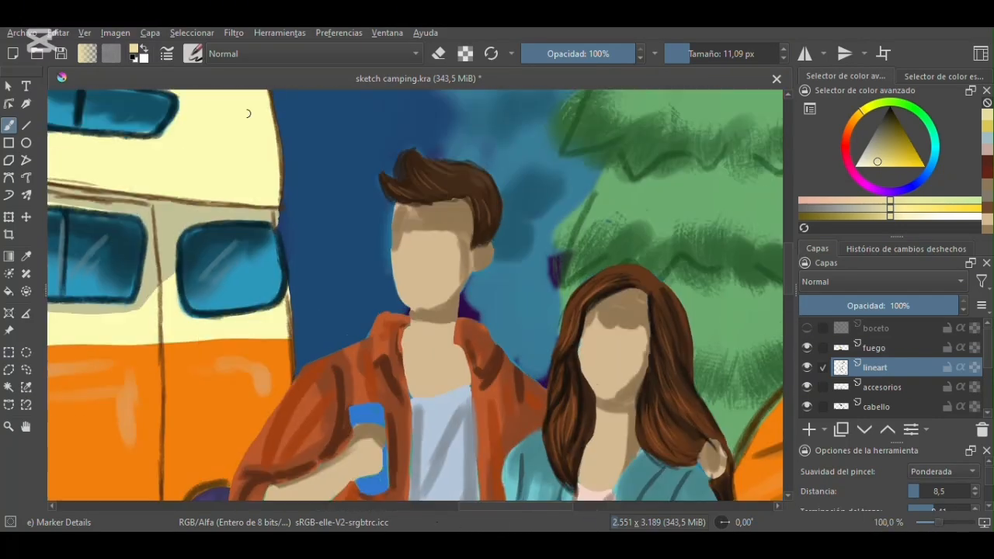
{"action": "left_click", "coordinate": [193, 54]}
{"action": "left_click", "coordinate": [872, 148]}
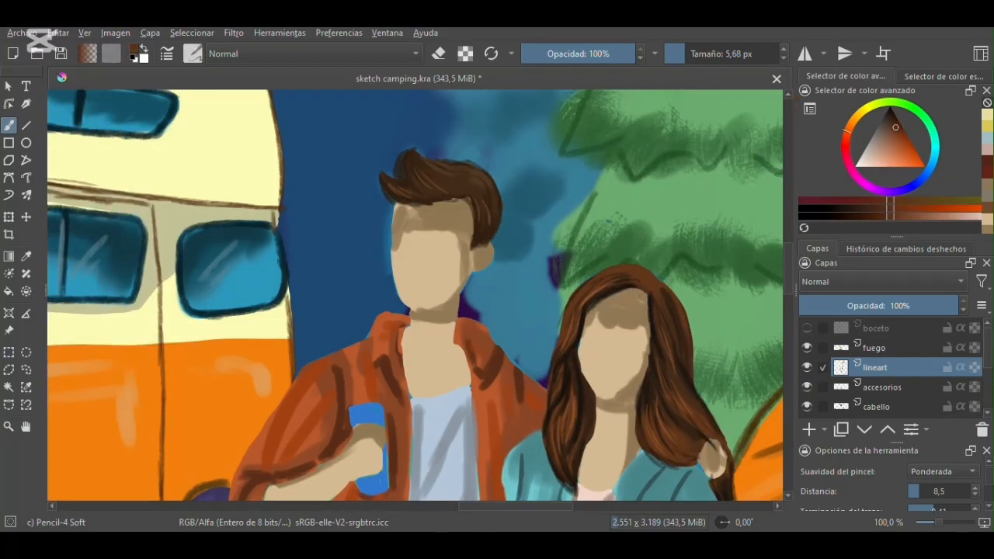
{"action": "left_click", "coordinate": [683, 54]}
{"action": "left_click_drag", "start_coordinate": [394, 206], "coordinate": [400, 293]}
{"action": "left_click", "coordinate": [686, 53]}
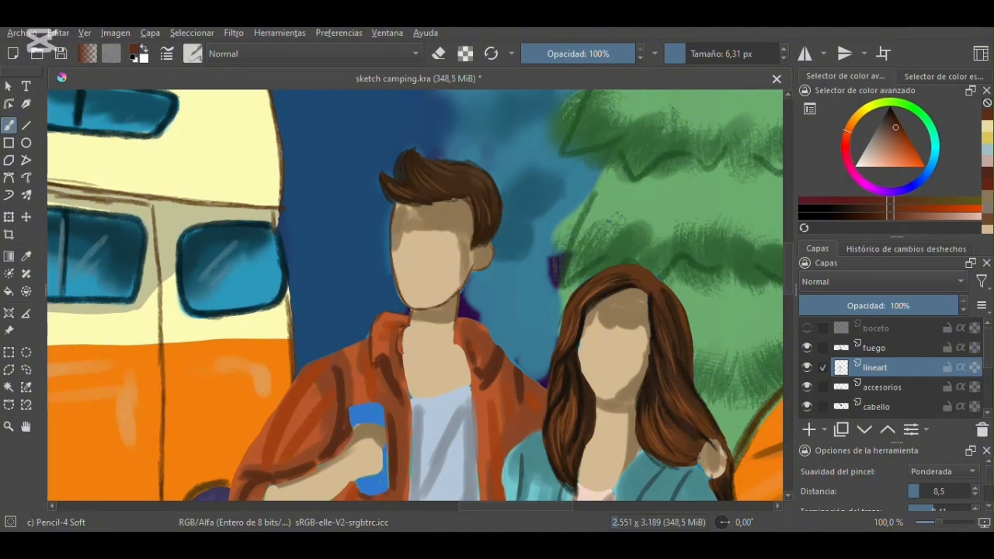
{"action": "scroll", "coordinate": [288, 299], "scroll_direction": "down", "scroll_amount": 2}
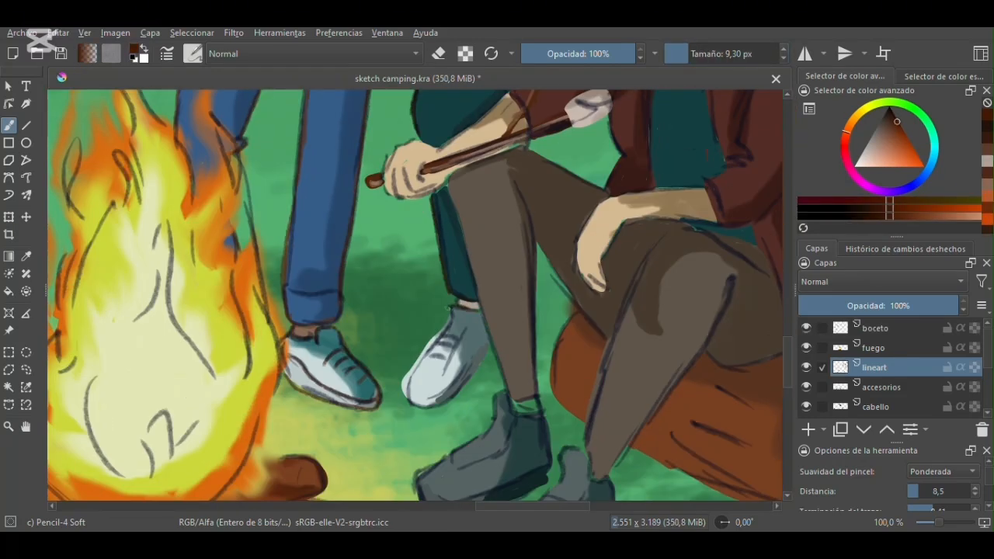
- Outline the standing woman's turquoise jacket at 9.30 px and draw her facial features from the boceto sketch on the lineart layer
{"action": "left_click", "coordinate": [806, 329]}
{"action": "left_click_drag", "start_coordinate": [449, 319], "coordinate": [416, 358]}
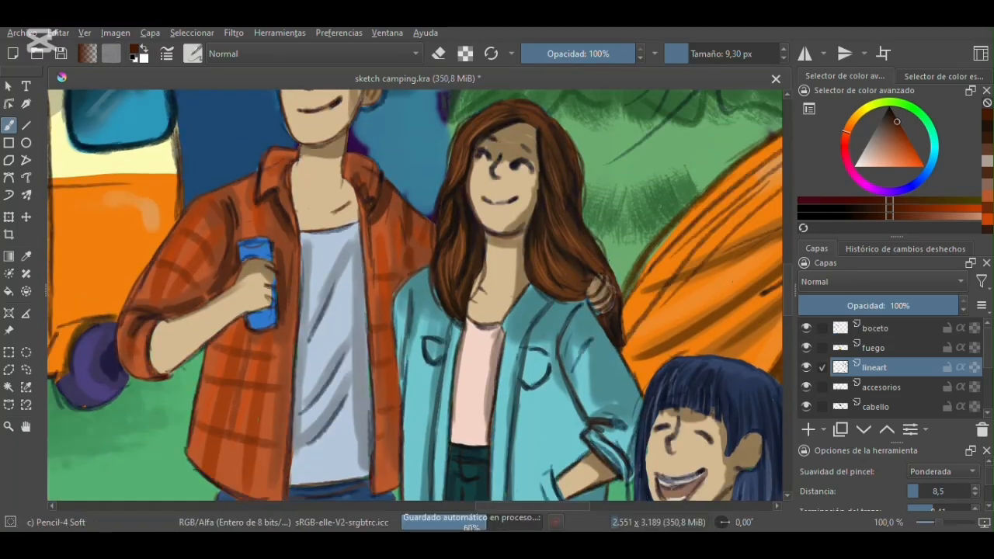
{"action": "left_click", "coordinate": [806, 329]}
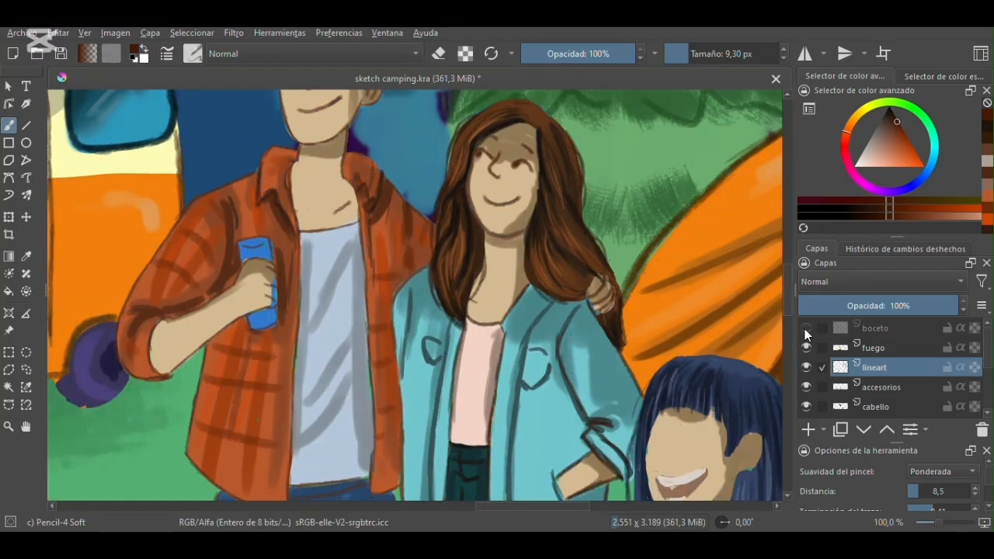
- Outline the blue-haired woman's face and ear on the lineart layer with the 9.30 px pencil, checking against the boceto sketch
{"action": "left_click_drag", "start_coordinate": [788, 311], "coordinate": [792, 341]}
{"action": "left_click_drag", "start_coordinate": [787, 326], "coordinate": [788, 311]}
{"action": "mouse_move", "coordinate": [393, 243]}
{"action": "left_mouse_down"}
{"action": "mouse_move", "coordinate": [386, 266]}
{"action": "mouse_move", "coordinate": [422, 353]}
{"action": "mouse_move", "coordinate": [465, 320]}
{"action": "left_mouse_up"}
{"action": "mouse_move", "coordinate": [470, 278]}
{"action": "left_mouse_down"}
{"action": "mouse_move", "coordinate": [494, 264]}
{"action": "mouse_move", "coordinate": [476, 299]}
{"action": "left_mouse_up"}
{"action": "left_click_drag", "start_coordinate": [480, 272], "coordinate": [488, 286]}
{"action": "left_click", "coordinate": [806, 328]}
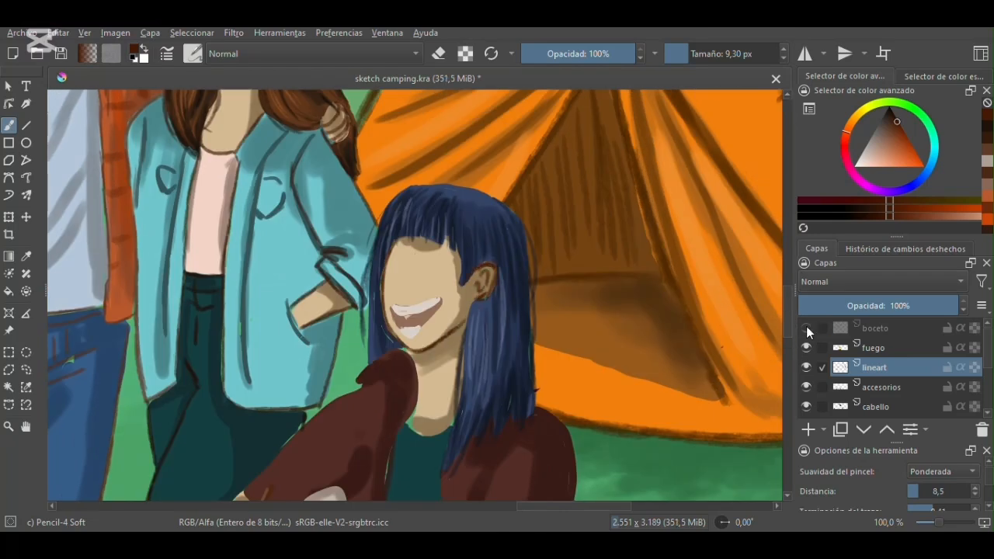
{"action": "left_click", "coordinate": [807, 328]}
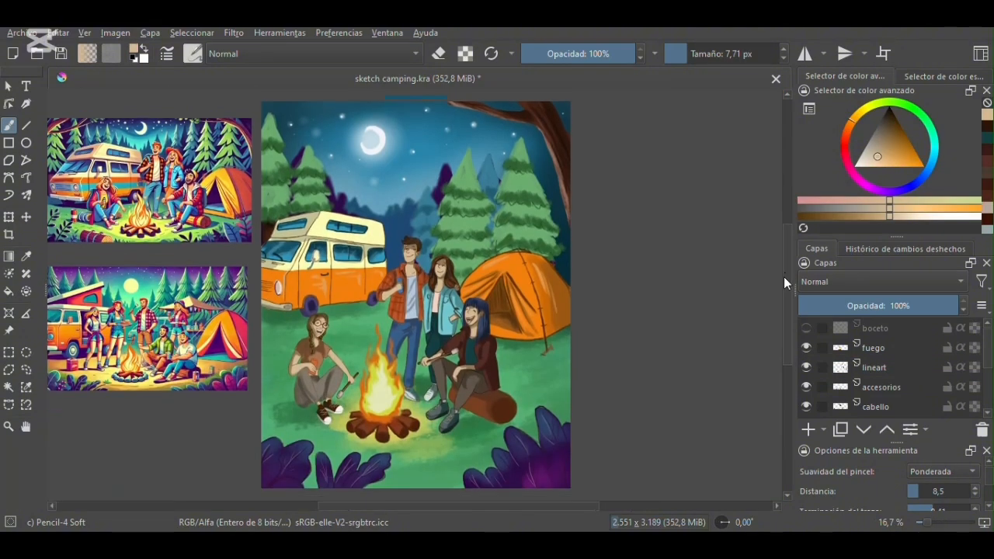
- Outline the log under the blue-haired woman with a near-black pencil line on the lineart layer
{"action": "key", "text": "m"}
{"action": "key", "text": "m"}
{"action": "scroll", "coordinate": [414, 295], "scroll_direction": "up", "scroll_amount": 4}
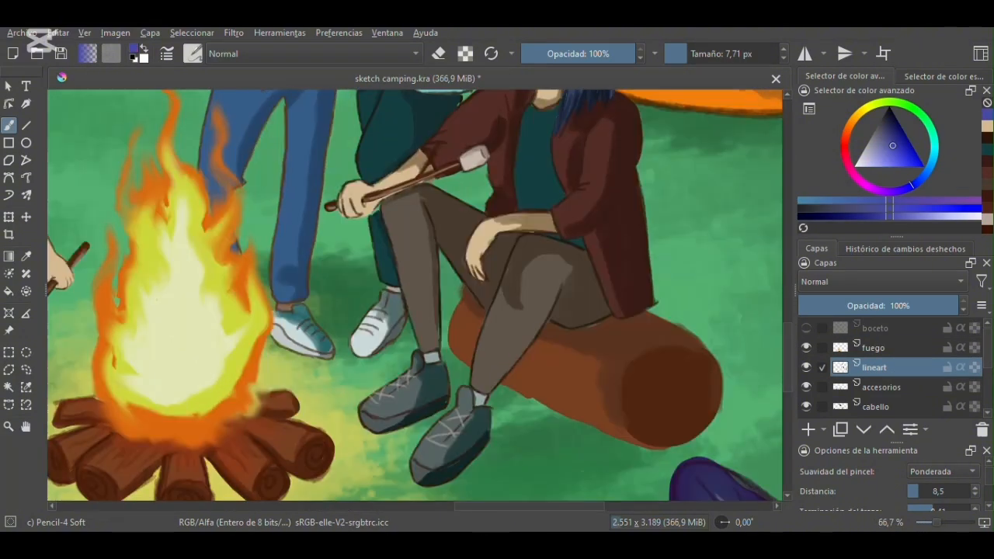
{"action": "left_click", "coordinate": [889, 119]}
{"action": "mouse_move", "coordinate": [394, 302]}
{"action": "left_mouse_down"}
{"action": "mouse_move", "coordinate": [383, 350]}
{"action": "mouse_move", "coordinate": [395, 360]}
{"action": "left_mouse_up"}
{"action": "left_click_drag", "start_coordinate": [439, 386], "coordinate": [587, 449]}
{"action": "left_click_drag", "start_coordinate": [582, 309], "coordinate": [646, 355]}
- Draw the growth rings on the log's cut end and dark bark lines along its side, enlarging the pencil to 12.07 px
{"action": "left_click", "coordinate": [887, 113]}
{"action": "left_click", "coordinate": [696, 53]}
{"action": "left_click", "coordinate": [692, 54]}
{"action": "mouse_move", "coordinate": [572, 365]}
{"action": "left_mouse_down"}
{"action": "mouse_move", "coordinate": [612, 422]}
{"action": "mouse_move", "coordinate": [598, 390]}
{"action": "left_mouse_up"}
{"action": "left_click", "coordinate": [690, 54]}
{"action": "left_click_drag", "start_coordinate": [475, 374], "coordinate": [538, 410]}
{"action": "left_click_drag", "start_coordinate": [540, 332], "coordinate": [560, 342]}
{"action": "left_click", "coordinate": [893, 124]}
{"action": "left_click_drag", "start_coordinate": [494, 343], "coordinate": [529, 359]}
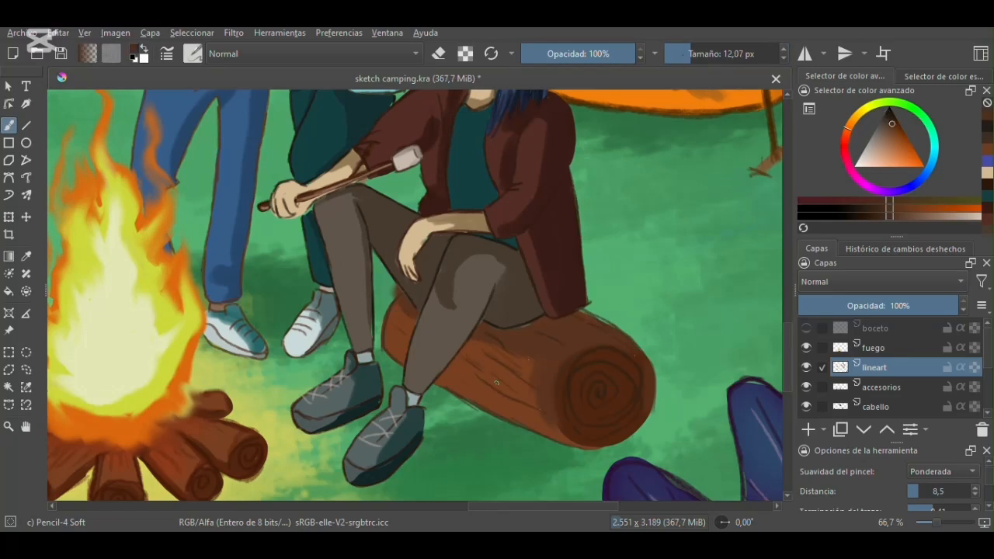
- Choose the Airbrush Soft brush at 382.84 px and add a paint layer named luz above fuego
{"action": "scroll", "coordinate": [412, 330], "scroll_direction": "down", "scroll_amount": 4}
{"action": "mouse_move", "coordinate": [788, 268]}
{"action": "left_mouse_down"}
{"action": "mouse_move", "coordinate": [781, 243]}
{"action": "mouse_move", "coordinate": [784, 251]}
{"action": "left_mouse_up"}
{"action": "left_click_drag", "start_coordinate": [495, 507], "coordinate": [460, 509]}
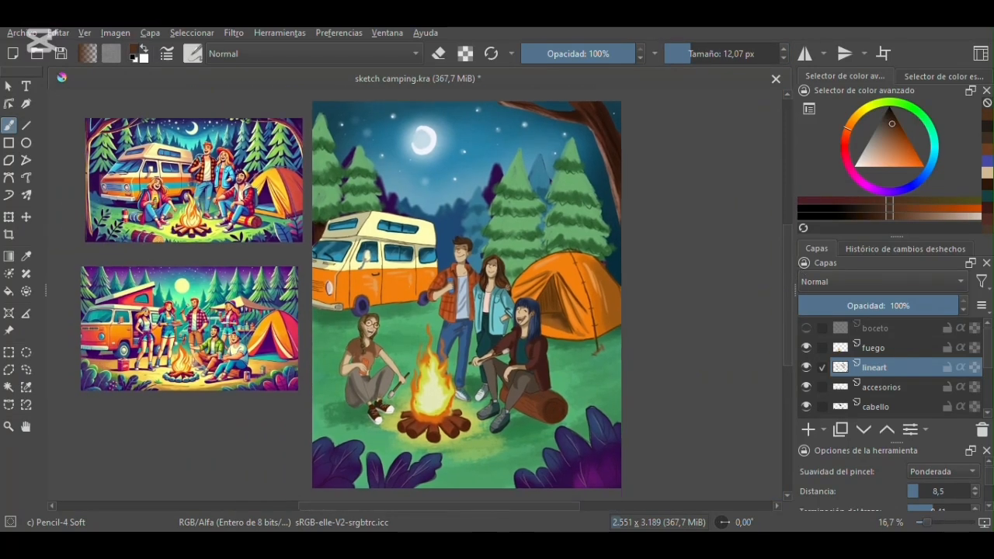
{"action": "left_click", "coordinate": [192, 53]}
{"action": "left_click", "coordinate": [357, 113]}
{"action": "left_click", "coordinate": [747, 53]}
{"action": "left_click", "coordinate": [808, 429]}
{"action": "left_click_drag", "start_coordinate": [890, 367], "coordinate": [893, 341]}
{"action": "double_click", "coordinate": [897, 350]}
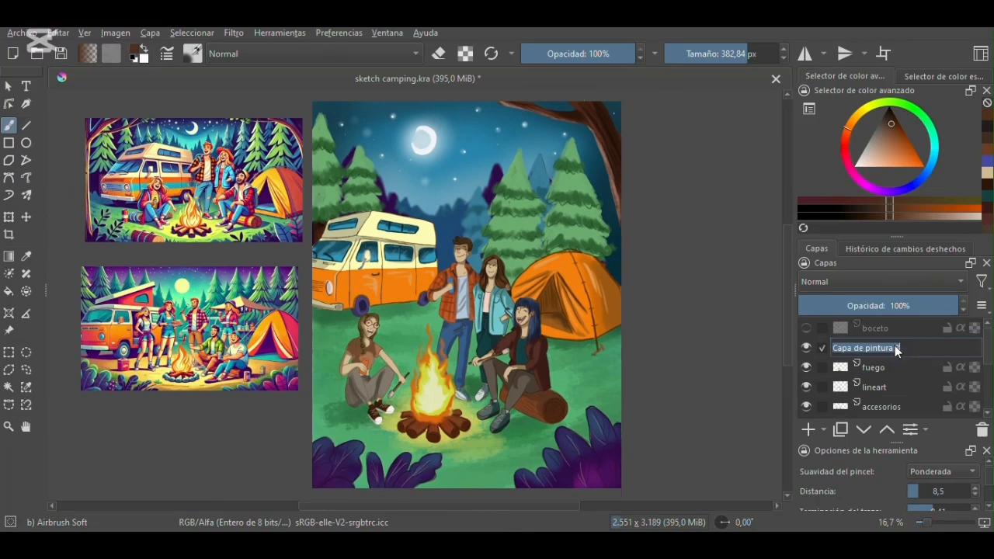
{"action": "type", "text": "luz"}
{"action": "key", "text": "Return"}
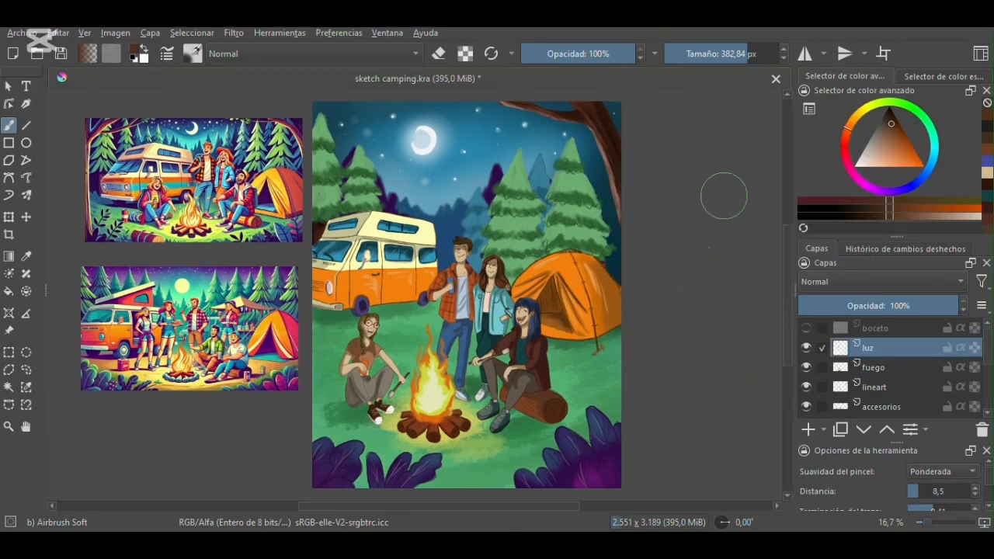
- Airbrush dark blue at 504.70 px over the scene around the moon and campfire, and set the luz layer's opacity to 21%
{"action": "left_click", "coordinate": [755, 56]}
{"action": "mouse_move", "coordinate": [314, 153]}
{"action": "left_mouse_down"}
{"action": "mouse_move", "coordinate": [362, 216]}
{"action": "mouse_move", "coordinate": [324, 328]}
{"action": "mouse_move", "coordinate": [493, 352]}
{"action": "mouse_move", "coordinate": [628, 389]}
{"action": "mouse_move", "coordinate": [497, 209]}
{"action": "mouse_move", "coordinate": [617, 295]}
{"action": "mouse_move", "coordinate": [615, 304]}
{"action": "left_mouse_up"}
{"action": "mouse_move", "coordinate": [506, 84]}
{"action": "left_mouse_down"}
{"action": "mouse_move", "coordinate": [569, 152]}
{"action": "mouse_move", "coordinate": [390, 215]}
{"action": "mouse_move", "coordinate": [491, 271]}
{"action": "mouse_move", "coordinate": [603, 362]}
{"action": "mouse_move", "coordinate": [488, 468]}
{"action": "mouse_move", "coordinate": [333, 166]}
{"action": "mouse_move", "coordinate": [544, 221]}
{"action": "mouse_move", "coordinate": [626, 171]}
{"action": "left_mouse_up"}
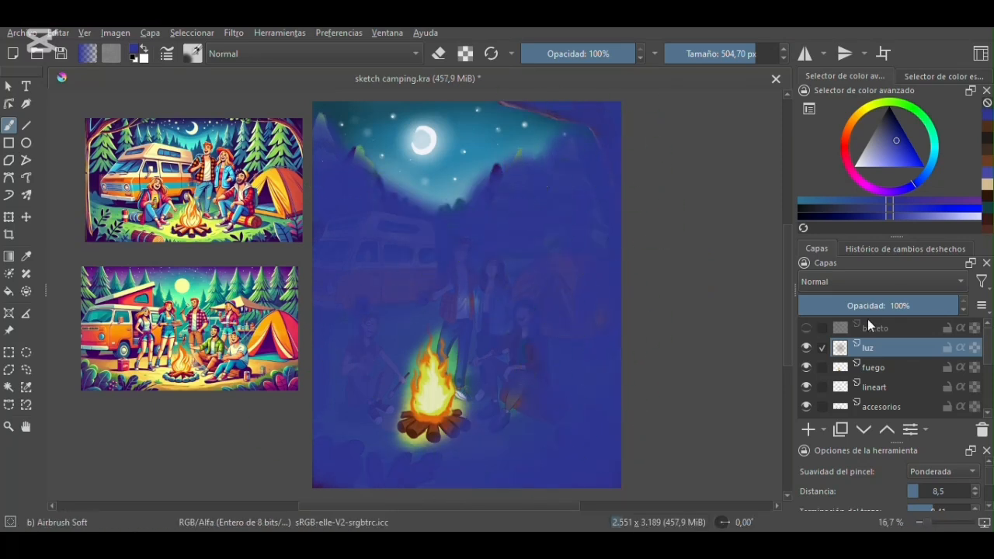
{"action": "left_click_drag", "start_coordinate": [890, 306], "coordinate": [833, 305]}
- Erase the blue shading from the sky, the characters and the campfire's surroundings with the Eraser Soft brush at 137.34 px
{"action": "left_click", "coordinate": [193, 52]}
{"action": "left_click", "coordinate": [300, 111]}
{"action": "left_click", "coordinate": [723, 54]}
{"action": "mouse_move", "coordinate": [321, 125]}
{"action": "left_mouse_down"}
{"action": "mouse_move", "coordinate": [408, 206]}
{"action": "mouse_move", "coordinate": [515, 171]}
{"action": "mouse_move", "coordinate": [560, 173]}
{"action": "mouse_move", "coordinate": [536, 109]}
{"action": "left_mouse_up"}
{"action": "mouse_move", "coordinate": [538, 284]}
{"action": "left_mouse_down"}
{"action": "mouse_move", "coordinate": [544, 312]}
{"action": "mouse_move", "coordinate": [588, 329]}
{"action": "mouse_move", "coordinate": [492, 357]}
{"action": "mouse_move", "coordinate": [504, 376]}
{"action": "left_mouse_up"}
{"action": "mouse_move", "coordinate": [490, 272]}
{"action": "left_mouse_down"}
{"action": "mouse_move", "coordinate": [497, 328]}
{"action": "mouse_move", "coordinate": [485, 345]}
{"action": "left_mouse_up"}
{"action": "mouse_move", "coordinate": [461, 266]}
{"action": "left_mouse_down"}
{"action": "mouse_move", "coordinate": [461, 258]}
{"action": "mouse_move", "coordinate": [450, 299]}
{"action": "left_mouse_up"}
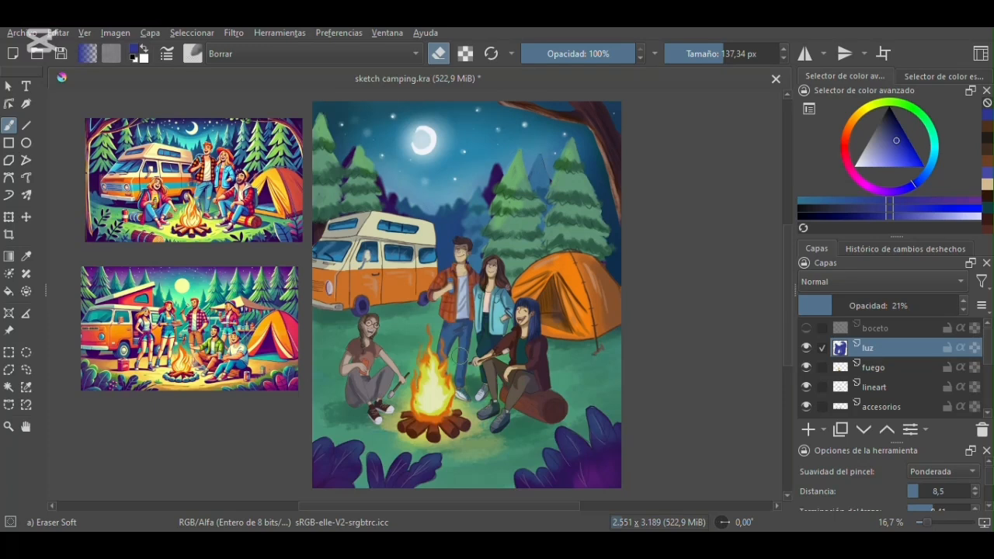
{"action": "mouse_move", "coordinate": [369, 341]}
{"action": "left_mouse_down"}
{"action": "mouse_move", "coordinate": [384, 412]}
{"action": "mouse_move", "coordinate": [403, 433]}
{"action": "mouse_move", "coordinate": [462, 417]}
{"action": "left_mouse_up"}
- Set the luz layer's opacity to 22% and erase more blue around the van, campfire, log and trees at 235.85 px
{"action": "left_click", "coordinate": [735, 54]}
{"action": "left_click_drag", "start_coordinate": [832, 307], "coordinate": [834, 309]}
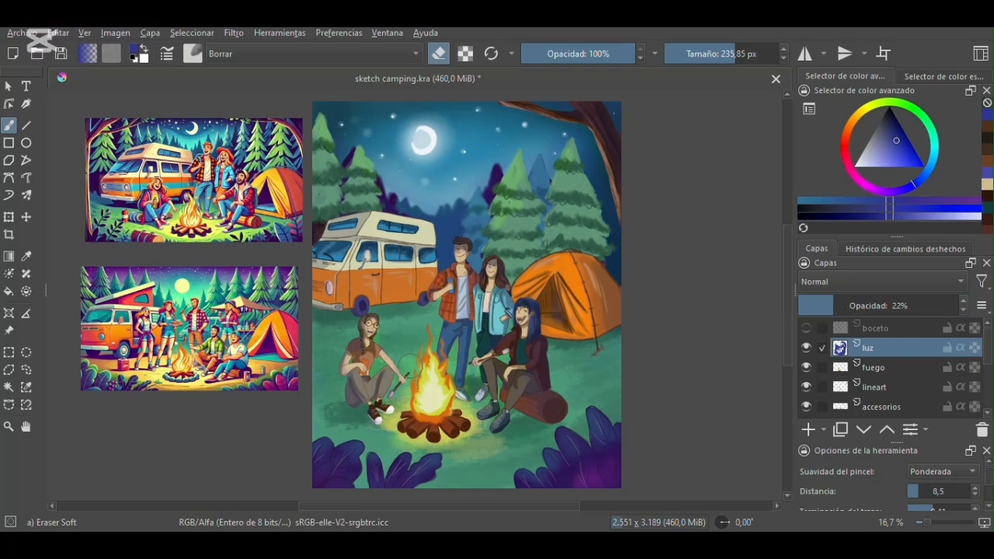
{"action": "mouse_move", "coordinate": [402, 216]}
{"action": "left_mouse_down"}
{"action": "mouse_move", "coordinate": [427, 222]}
{"action": "mouse_move", "coordinate": [398, 226]}
{"action": "mouse_move", "coordinate": [390, 278]}
{"action": "mouse_move", "coordinate": [405, 294]}
{"action": "mouse_move", "coordinate": [438, 252]}
{"action": "mouse_move", "coordinate": [380, 252]}
{"action": "left_mouse_up"}
{"action": "mouse_move", "coordinate": [393, 323]}
{"action": "left_mouse_down"}
{"action": "mouse_move", "coordinate": [415, 332]}
{"action": "mouse_move", "coordinate": [480, 448]}
{"action": "mouse_move", "coordinate": [474, 466]}
{"action": "left_mouse_up"}
{"action": "left_click_drag", "start_coordinate": [512, 399], "coordinate": [528, 408]}
{"action": "left_click_drag", "start_coordinate": [395, 404], "coordinate": [395, 423]}
{"action": "left_click_drag", "start_coordinate": [552, 363], "coordinate": [558, 389]}
{"action": "mouse_move", "coordinate": [505, 225]}
{"action": "left_mouse_down"}
{"action": "mouse_move", "coordinate": [547, 231]}
{"action": "mouse_move", "coordinate": [576, 221]}
{"action": "left_mouse_up"}
{"action": "left_click_drag", "start_coordinate": [365, 198], "coordinate": [320, 199]}
- Paint dark green ground shadows and touch up the campfire's yellow-green glow on the fondo layer with the 96.46 px Dry Bristles brush
{"action": "left_click_drag", "start_coordinate": [788, 283], "coordinate": [787, 288]}
{"action": "left_click", "coordinate": [719, 54]}
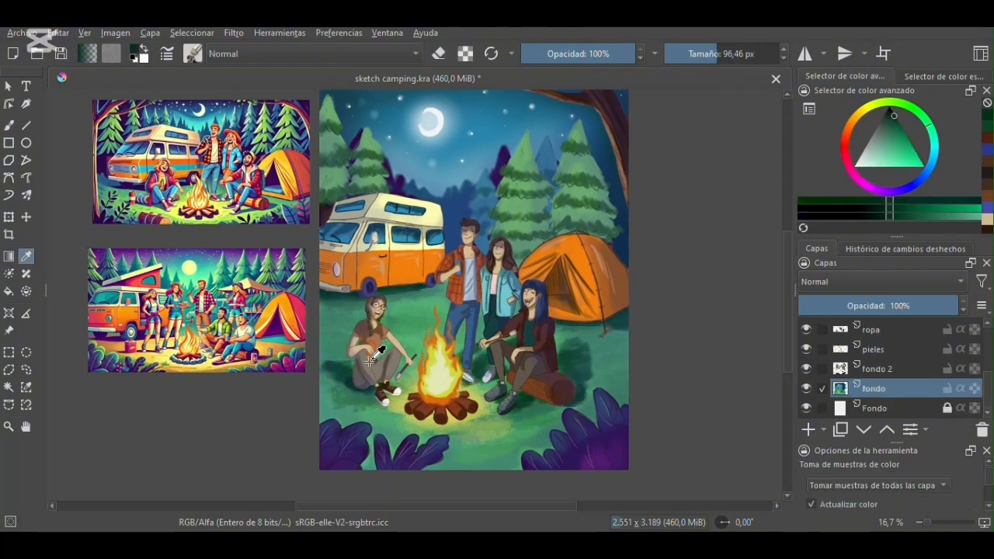
{"action": "key", "text": "F6"}
{"action": "left_click", "coordinate": [315, 357]}
{"action": "left_click", "coordinate": [466, 417]}
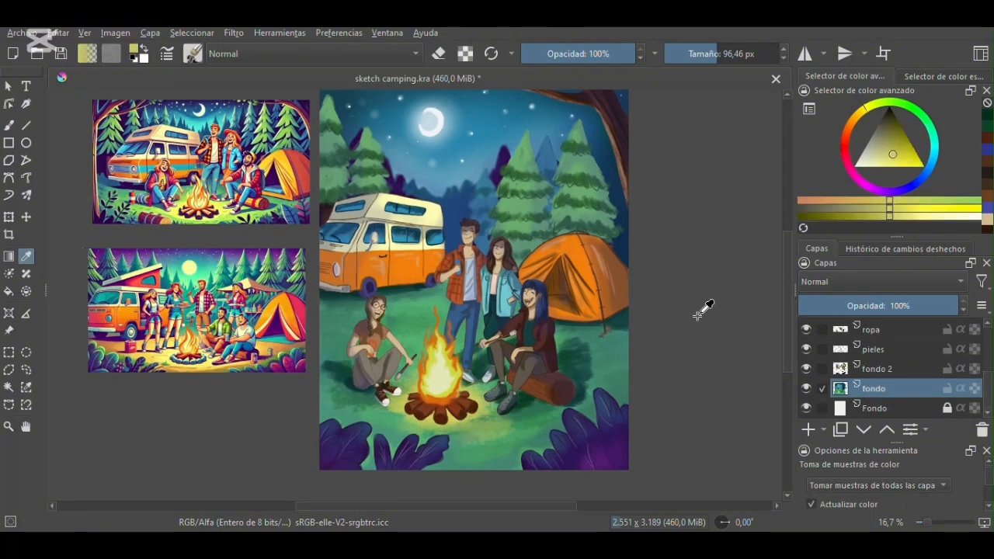
{"action": "left_click", "coordinate": [8, 125]}
{"action": "left_click_drag", "start_coordinate": [418, 418], "coordinate": [422, 419]}
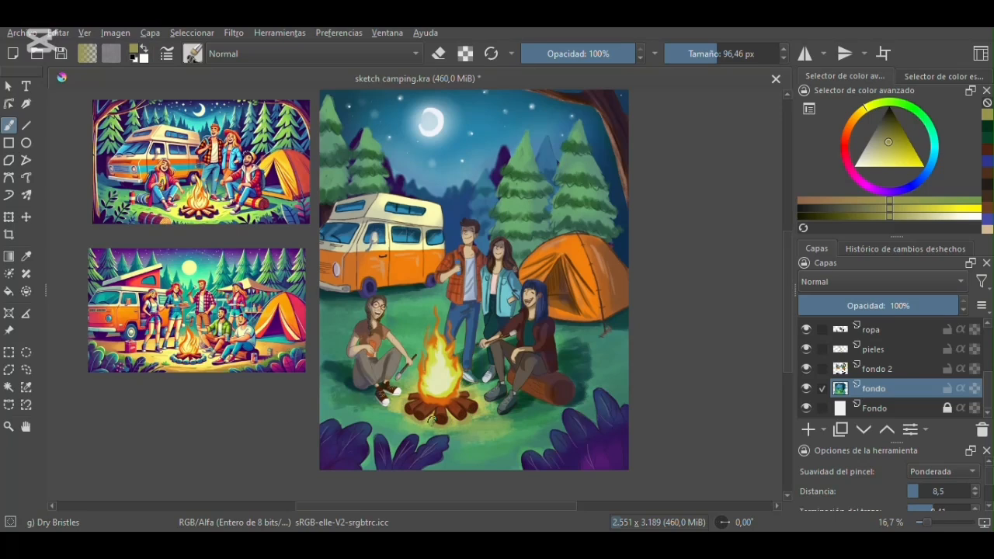
- Choose the Pencil-4 Soft brush with a dark olive color and add a paint layer named firma above luz
{"action": "left_click_drag", "start_coordinate": [787, 280], "coordinate": [783, 281]}
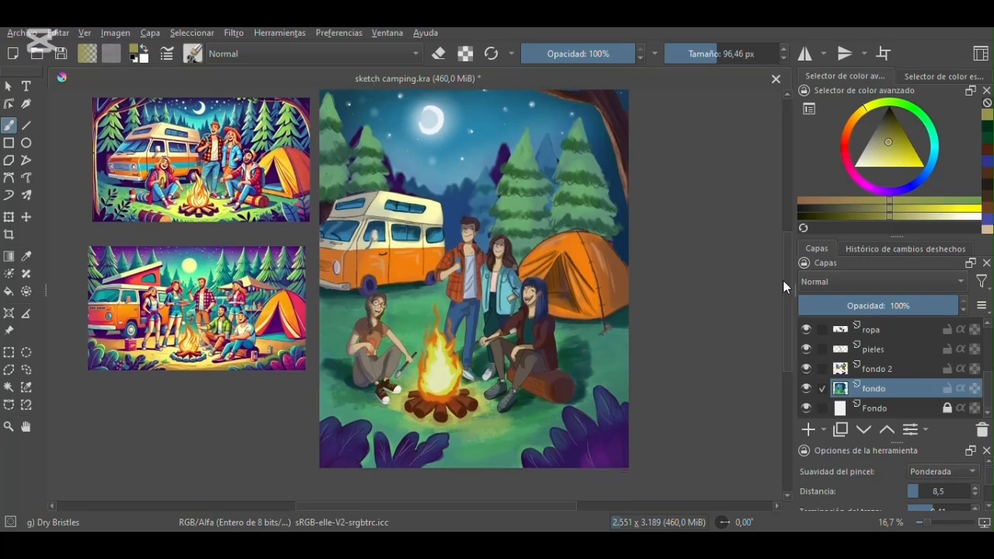
{"action": "left_click", "coordinate": [194, 54]}
{"action": "left_click", "coordinate": [334, 171]}
{"action": "left_click", "coordinate": [892, 116]}
{"action": "scroll", "coordinate": [935, 378], "scroll_direction": "up", "scroll_amount": 3}
{"action": "key", "text": "Insert"}
{"action": "double_click", "coordinate": [889, 350]}
{"action": "type", "text": "firma"}
{"action": "key", "text": "Return"}
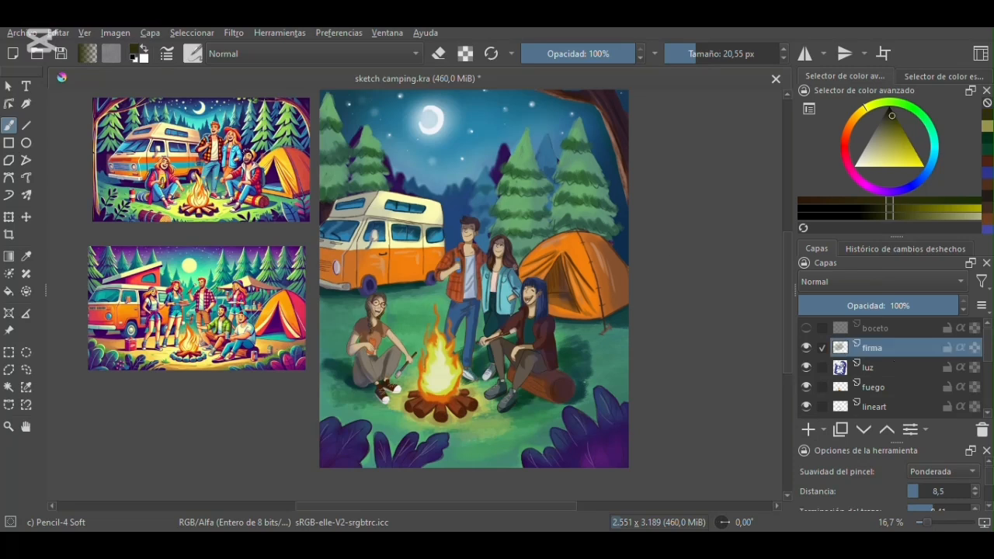
- Write the artist's signature in dark green on the grass between the braided woman and the standing man at 20.55 px
{"action": "scroll", "coordinate": [415, 326], "scroll_direction": "up", "scroll_amount": 3}
{"action": "left_click", "coordinate": [415, 333], "text": "ctrl"}
{"action": "mouse_move", "coordinate": [367, 340]}
{"action": "left_mouse_down"}
{"action": "mouse_move", "coordinate": [380, 360]}
{"action": "mouse_move", "coordinate": [414, 352]}
{"action": "mouse_move", "coordinate": [422, 324]}
{"action": "mouse_move", "coordinate": [428, 337]}
{"action": "mouse_move", "coordinate": [474, 317]}
{"action": "left_mouse_up"}
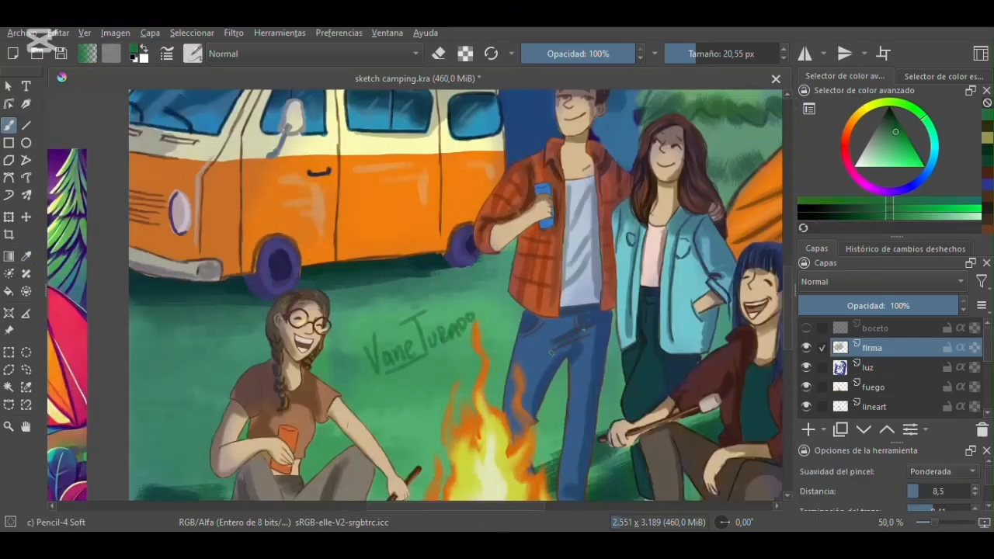
- Select the signature with a freehand outline, move it slightly up and left with the Transform tool, and clear the selection
{"action": "left_click", "coordinate": [25, 370]}
{"action": "left_click_drag", "start_coordinate": [360, 327], "coordinate": [359, 324]}
{"action": "left_click", "coordinate": [9, 217]}
{"action": "left_click_drag", "start_coordinate": [431, 310], "coordinate": [427, 300]}
{"action": "left_click", "coordinate": [9, 125]}
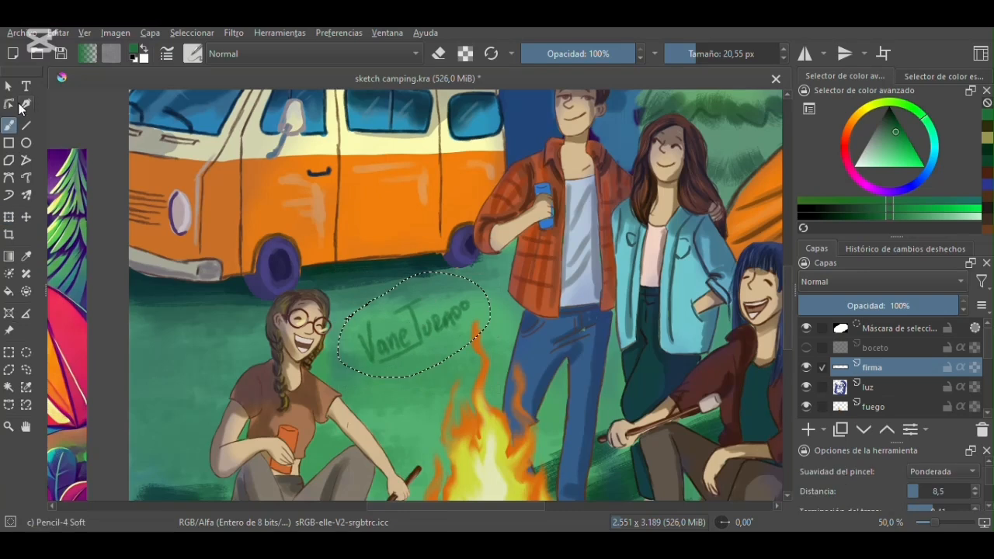
{"action": "key", "text": "ctrl+shift+a"}
- Rename the luz layer as sombras
{"action": "scroll", "coordinate": [392, 289], "scroll_direction": "down", "scroll_amount": 3}
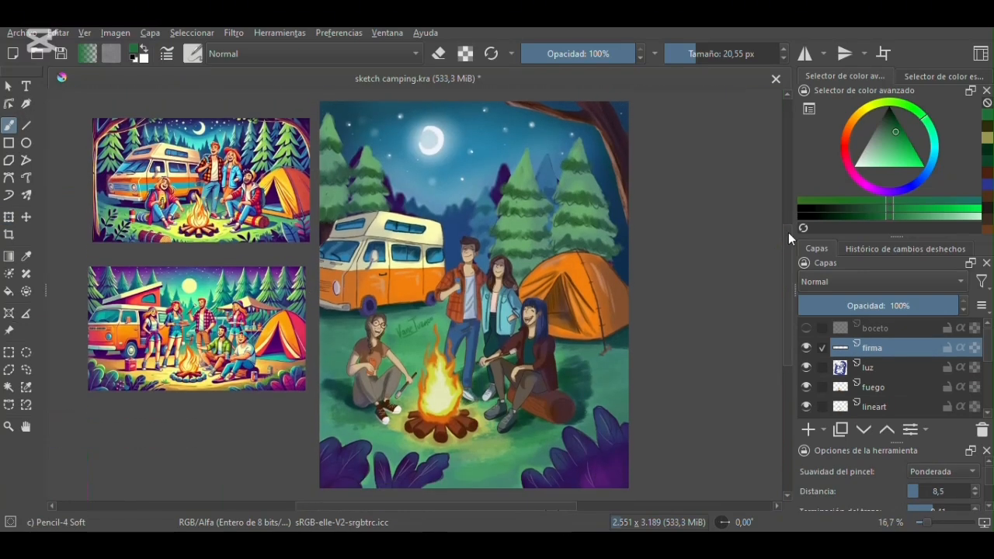
{"action": "left_click_drag", "start_coordinate": [699, 236], "coordinate": [682, 235]}
{"action": "mouse_move", "coordinate": [487, 507]}
{"action": "left_mouse_down"}
{"action": "mouse_move", "coordinate": [469, 506]}
{"action": "mouse_move", "coordinate": [481, 507]}
{"action": "left_mouse_up"}
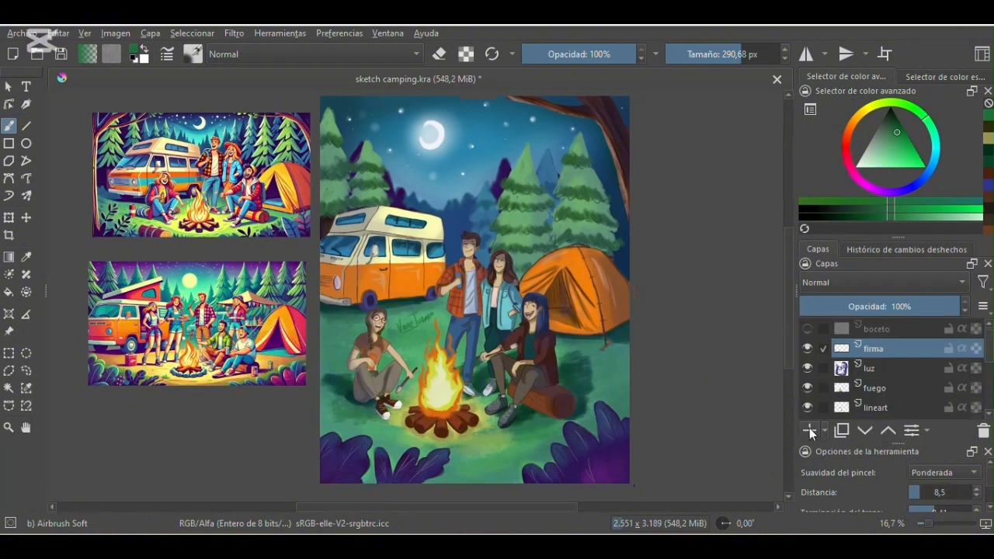
{"action": "double_click", "coordinate": [894, 368]}
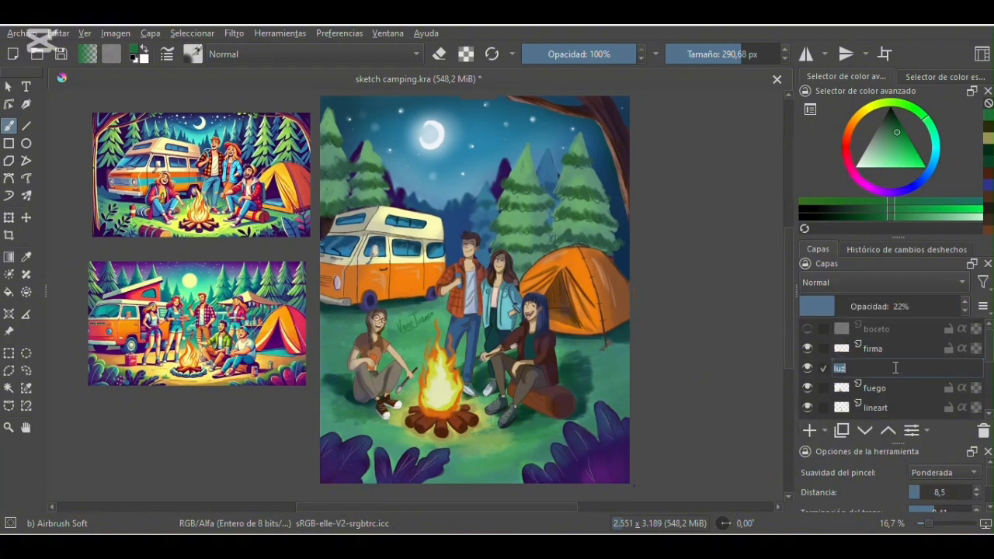
{"action": "type", "text": "sombras"}
{"action": "key", "text": "Return"}
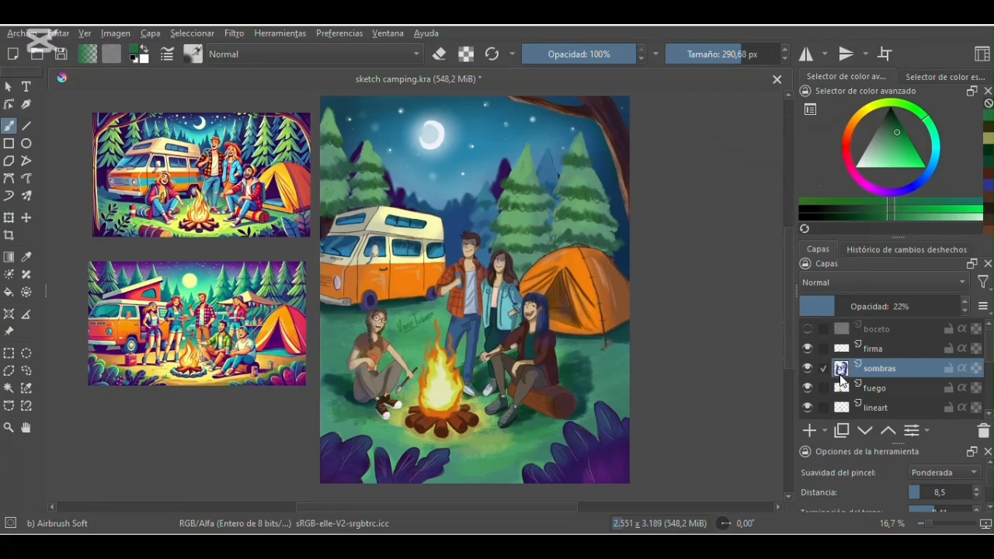
- Add a paint layer above sombras and name it luz de fogata
{"action": "left_click", "coordinate": [809, 430]}
{"action": "double_click", "coordinate": [867, 368]}
{"action": "type", "text": "luz de fogata"}
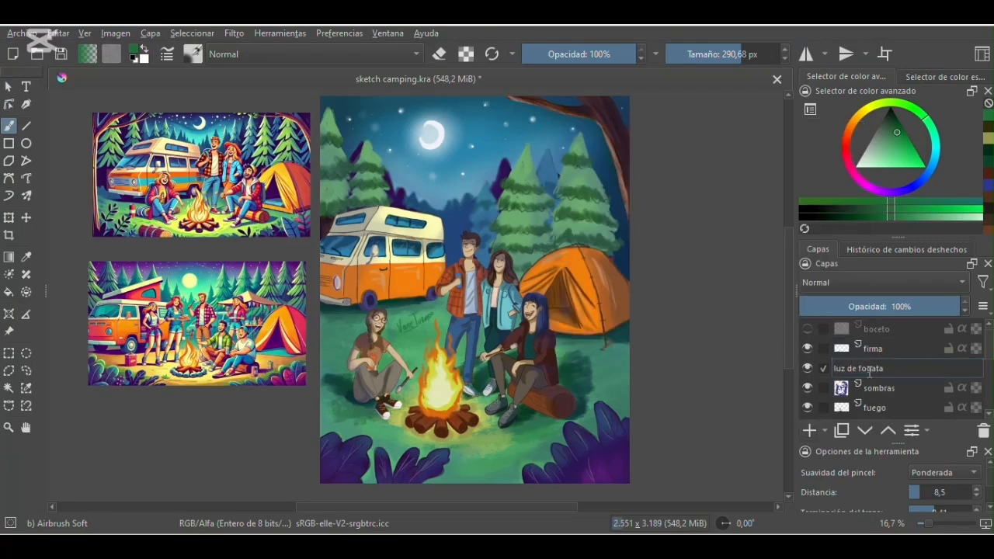
{"action": "key", "text": "Return"}
- Sample a yellow-green from the campfire flames and ready the Airbrush Soft brush at 170.17 px
{"action": "left_click", "coordinate": [26, 256]}
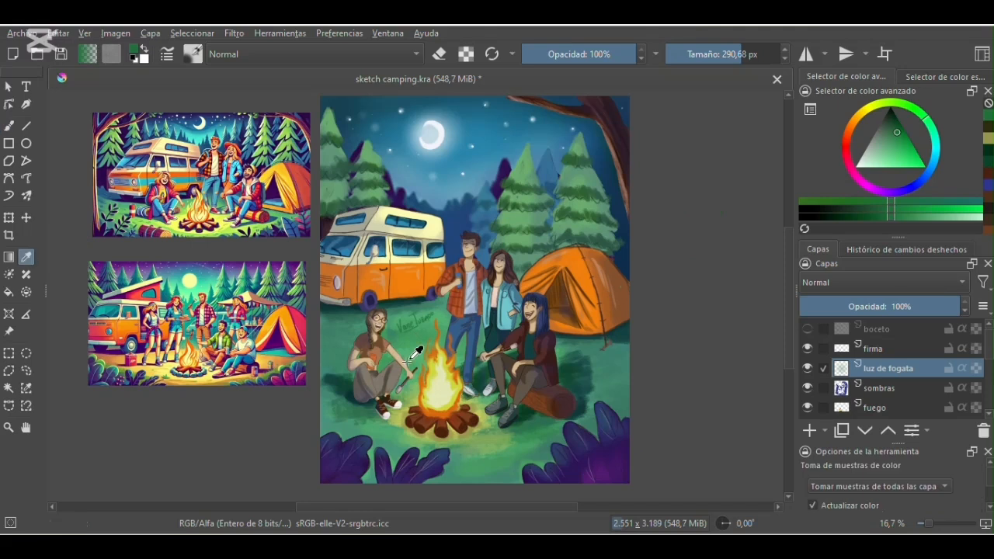
{"action": "left_click", "coordinate": [434, 366]}
{"action": "left_click", "coordinate": [9, 126]}
{"action": "left_click_drag", "start_coordinate": [739, 54], "coordinate": [730, 53]}
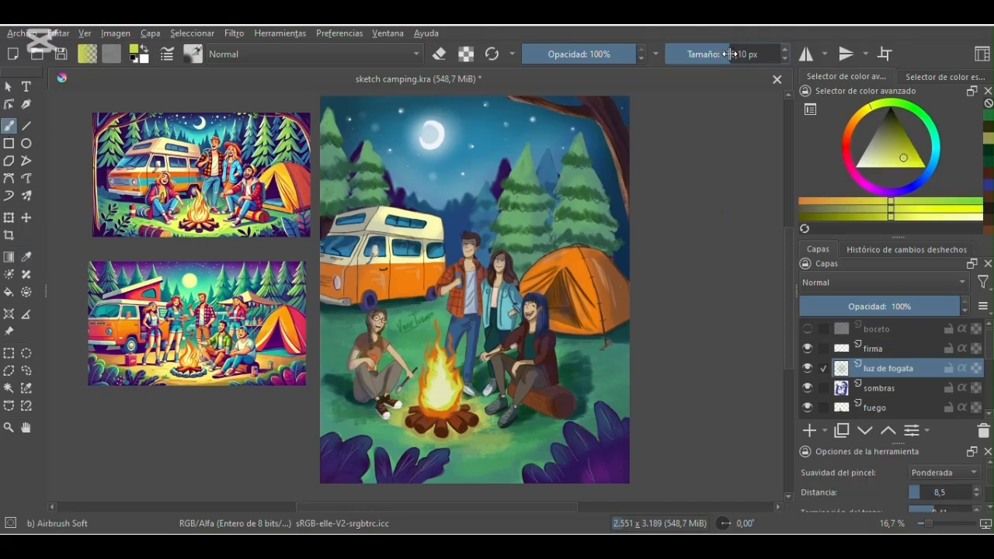
- Paint firelight on the braided woman's face, arm, can and trousers, reducing the brush from 109.02 to 38.48 px
{"action": "key", "text": "plus"}
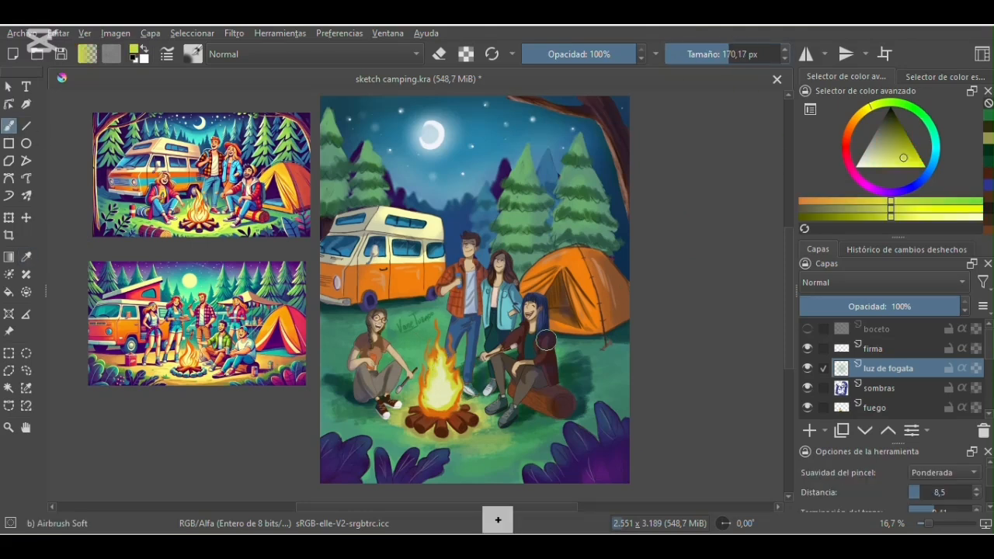
{"action": "left_click", "coordinate": [228, 435]}
{"action": "key", "text": "plus"}
{"action": "key", "text": "plus"}
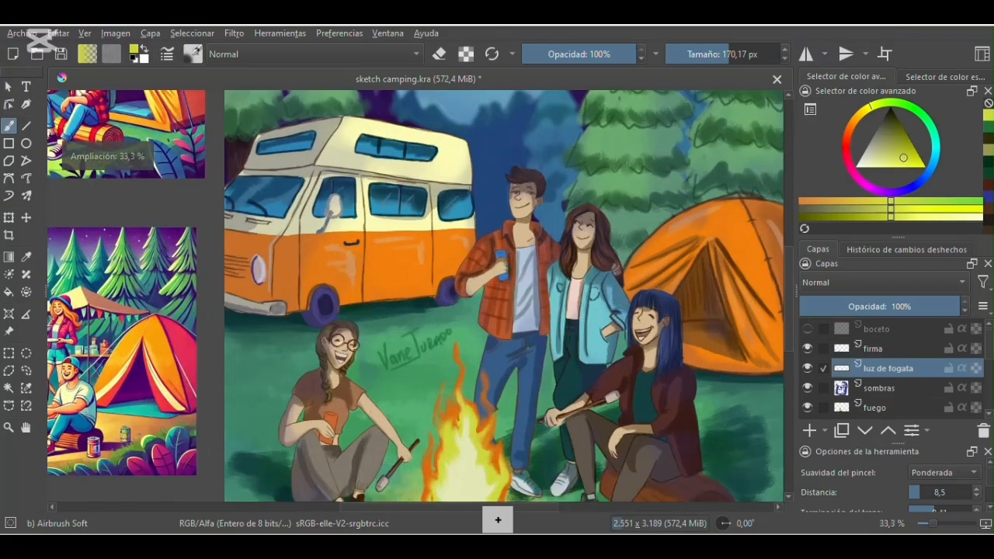
{"action": "left_click_drag", "start_coordinate": [788, 247], "coordinate": [789, 276]}
{"action": "left_click", "coordinate": [720, 55]}
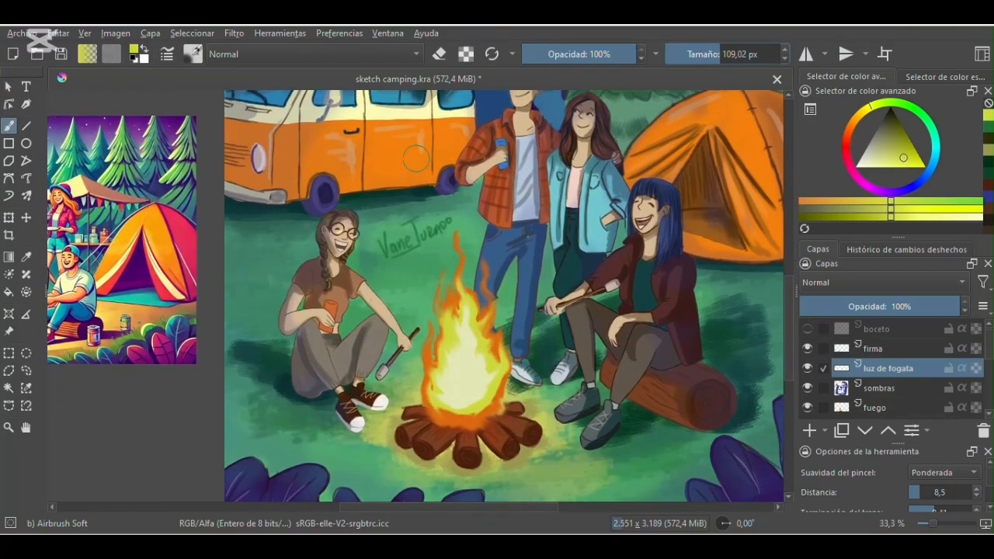
{"action": "left_click_drag", "start_coordinate": [351, 226], "coordinate": [340, 242]}
{"action": "left_click", "coordinate": [704, 56]}
{"action": "left_click_drag", "start_coordinate": [369, 288], "coordinate": [379, 303]}
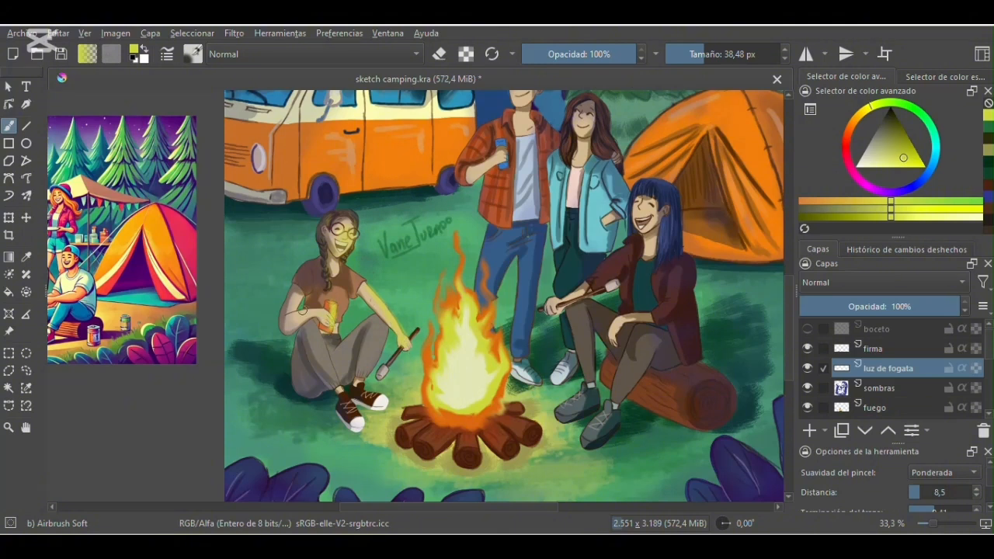
{"action": "mouse_move", "coordinate": [320, 330]}
{"action": "left_mouse_down"}
{"action": "mouse_move", "coordinate": [333, 380]}
{"action": "mouse_move", "coordinate": [382, 334]}
{"action": "mouse_move", "coordinate": [363, 380]}
{"action": "left_mouse_up"}
- Paint yellow firelight on the standing man's jeans and plaid shirt, enlarging the brush to 77.73 px
{"action": "mouse_move", "coordinate": [486, 246]}
{"action": "left_mouse_down"}
{"action": "mouse_move", "coordinate": [480, 295]}
{"action": "mouse_move", "coordinate": [495, 257]}
{"action": "left_mouse_up"}
{"action": "left_click_drag", "start_coordinate": [709, 47], "coordinate": [730, 48]}
{"action": "left_click_drag", "start_coordinate": [482, 287], "coordinate": [500, 244]}
{"action": "mouse_move", "coordinate": [522, 292]}
{"action": "left_mouse_down"}
{"action": "mouse_move", "coordinate": [515, 350]}
{"action": "mouse_move", "coordinate": [529, 253]}
{"action": "left_mouse_up"}
{"action": "mouse_move", "coordinate": [501, 203]}
{"action": "left_mouse_down"}
{"action": "mouse_move", "coordinate": [496, 187]}
{"action": "mouse_move", "coordinate": [497, 212]}
{"action": "mouse_move", "coordinate": [500, 154]}
{"action": "mouse_move", "coordinate": [475, 165]}
{"action": "left_mouse_up"}
- Add firelight to the standing woman and the blue-haired woman's face and legs, and lower the layer's opacity to 51%
{"action": "scroll", "coordinate": [786, 279], "scroll_direction": "up", "scroll_amount": 2}
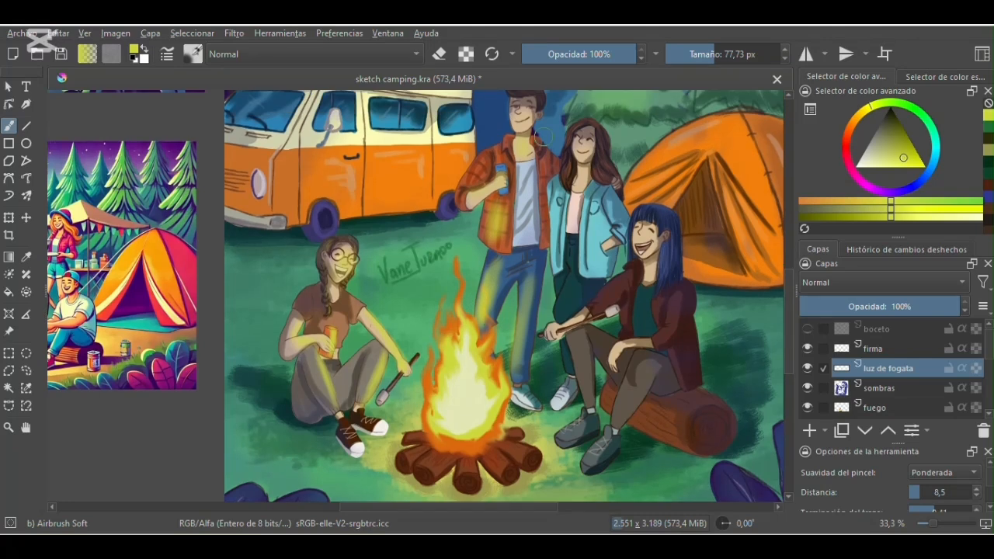
{"action": "mouse_move", "coordinate": [575, 175]}
{"action": "left_mouse_down"}
{"action": "mouse_move", "coordinate": [571, 233]}
{"action": "mouse_move", "coordinate": [555, 243]}
{"action": "mouse_move", "coordinate": [565, 381]}
{"action": "mouse_move", "coordinate": [602, 343]}
{"action": "mouse_move", "coordinate": [581, 335]}
{"action": "mouse_move", "coordinate": [633, 382]}
{"action": "mouse_move", "coordinate": [643, 378]}
{"action": "left_mouse_up"}
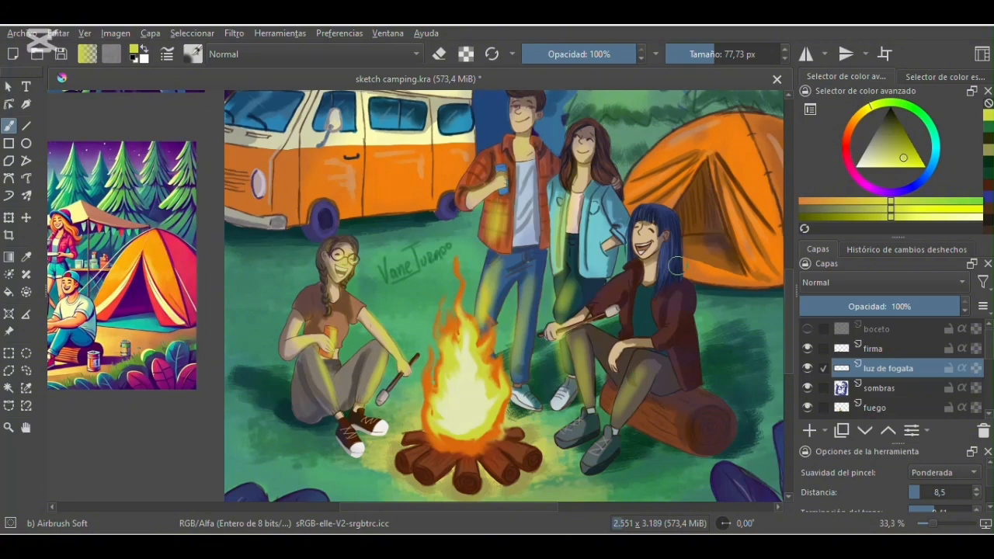
{"action": "key", "text": "ctrl+z"}
{"action": "left_click_drag", "start_coordinate": [647, 237], "coordinate": [652, 288]}
{"action": "left_click_drag", "start_coordinate": [929, 305], "coordinate": [882, 304]}
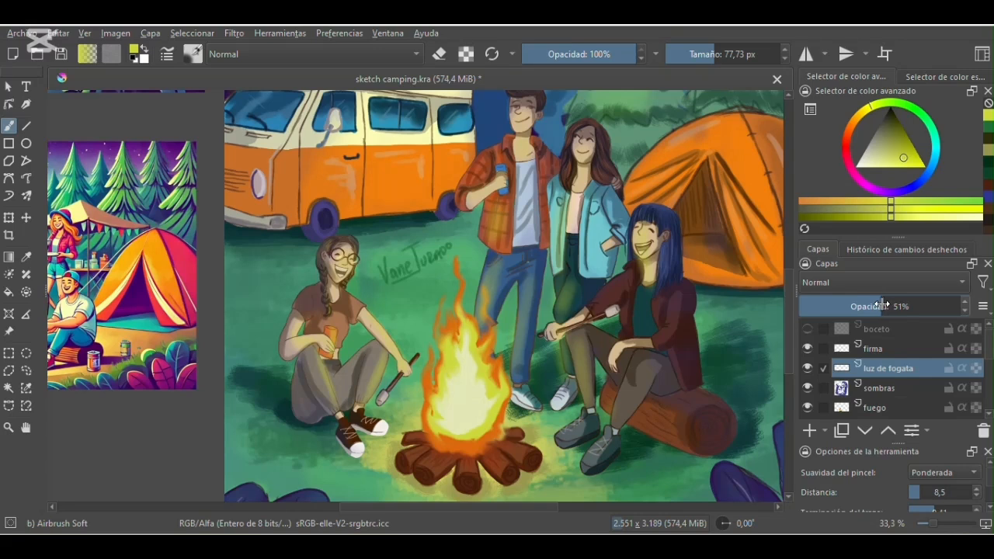
- Extend the firelight over the figures' clothing, the blue-haired woman's arm and boots, the campfire logs and the log seat
{"action": "left_click_drag", "start_coordinate": [314, 354], "coordinate": [316, 369]}
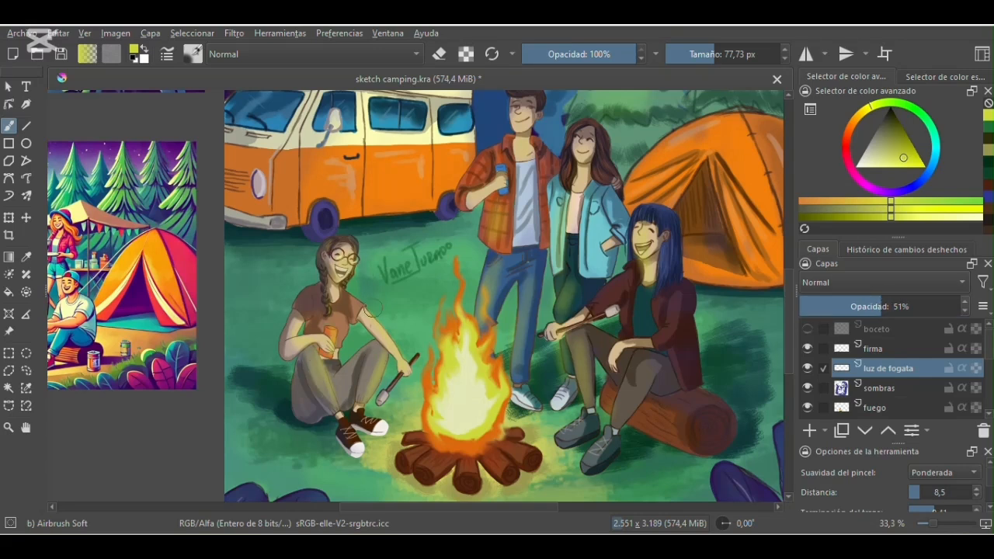
{"action": "mouse_move", "coordinate": [511, 265]}
{"action": "left_mouse_down"}
{"action": "mouse_move", "coordinate": [503, 301]}
{"action": "mouse_move", "coordinate": [505, 273]}
{"action": "left_mouse_up"}
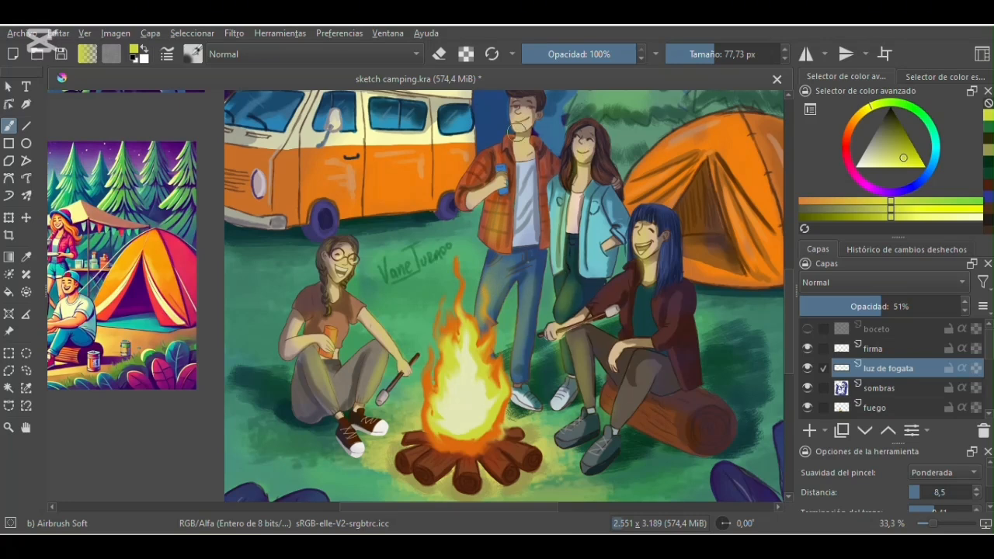
{"action": "mouse_move", "coordinate": [608, 292]}
{"action": "left_mouse_down"}
{"action": "mouse_move", "coordinate": [621, 284]}
{"action": "mouse_move", "coordinate": [563, 324]}
{"action": "left_mouse_up"}
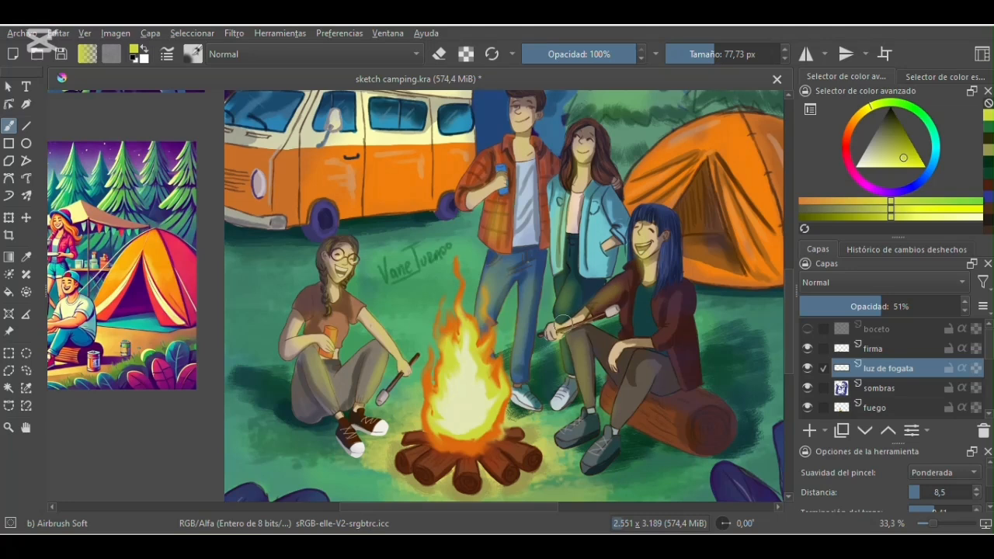
{"action": "mouse_move", "coordinate": [587, 375]}
{"action": "left_mouse_down"}
{"action": "mouse_move", "coordinate": [627, 392]}
{"action": "mouse_move", "coordinate": [589, 468]}
{"action": "left_mouse_up"}
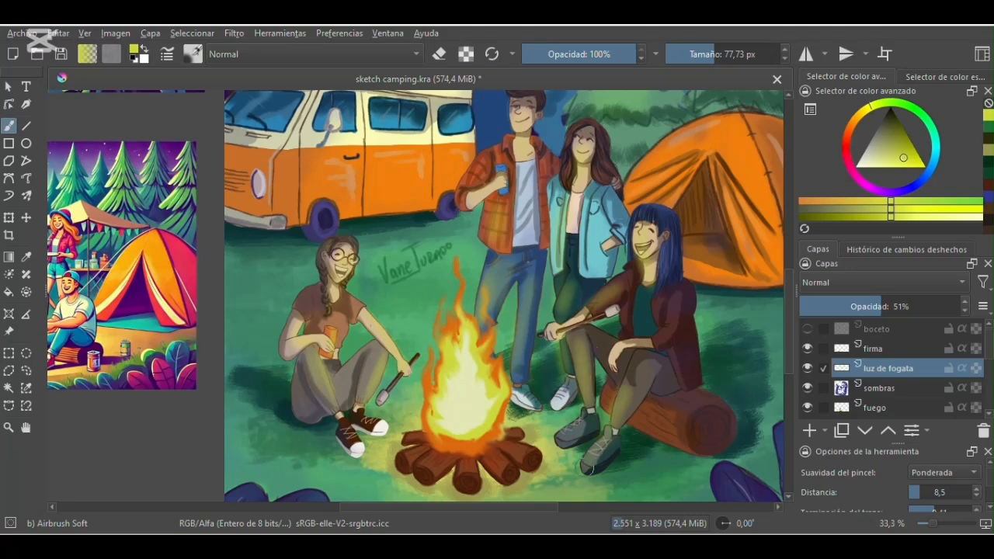
{"action": "mouse_move", "coordinate": [502, 442]}
{"action": "left_mouse_down"}
{"action": "mouse_move", "coordinate": [466, 466]}
{"action": "mouse_move", "coordinate": [417, 440]}
{"action": "left_mouse_up"}
{"action": "mouse_move", "coordinate": [643, 420]}
{"action": "left_mouse_down"}
{"action": "mouse_move", "coordinate": [660, 423]}
{"action": "mouse_move", "coordinate": [651, 411]}
{"action": "mouse_move", "coordinate": [683, 437]}
{"action": "left_mouse_up"}
{"action": "scroll", "coordinate": [785, 358], "scroll_direction": "down", "scroll_amount": 2}
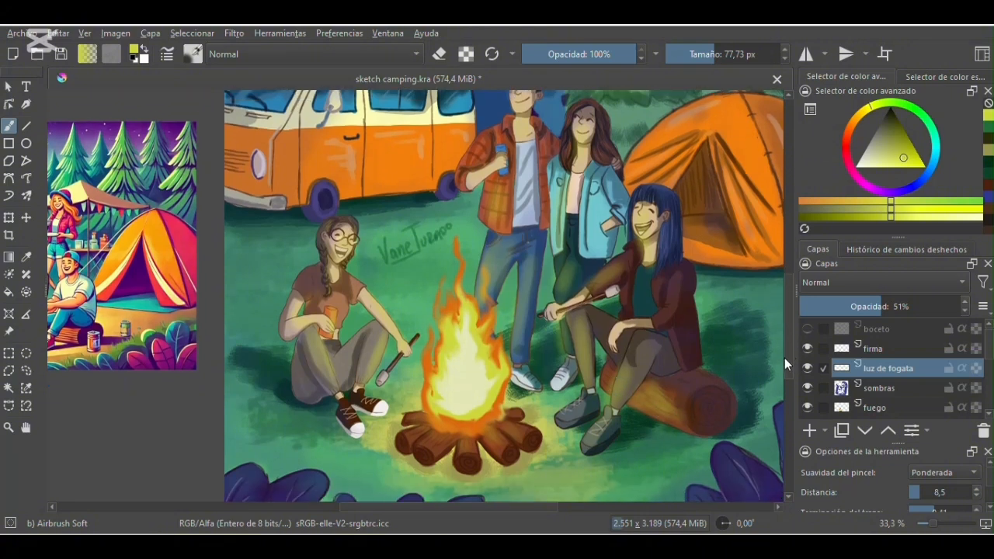
- Set the luz de fogata layer's opacity to 48% and enlarge the brush to 316.56 px
{"action": "left_click_drag", "start_coordinate": [879, 306], "coordinate": [860, 306]}
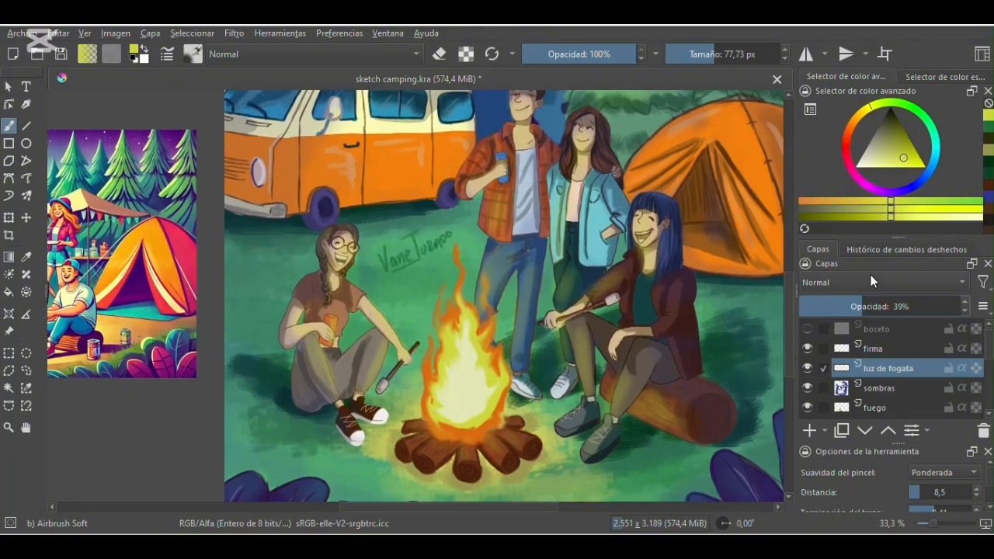
{"action": "key", "text": "minus"}
{"action": "key", "text": "minus"}
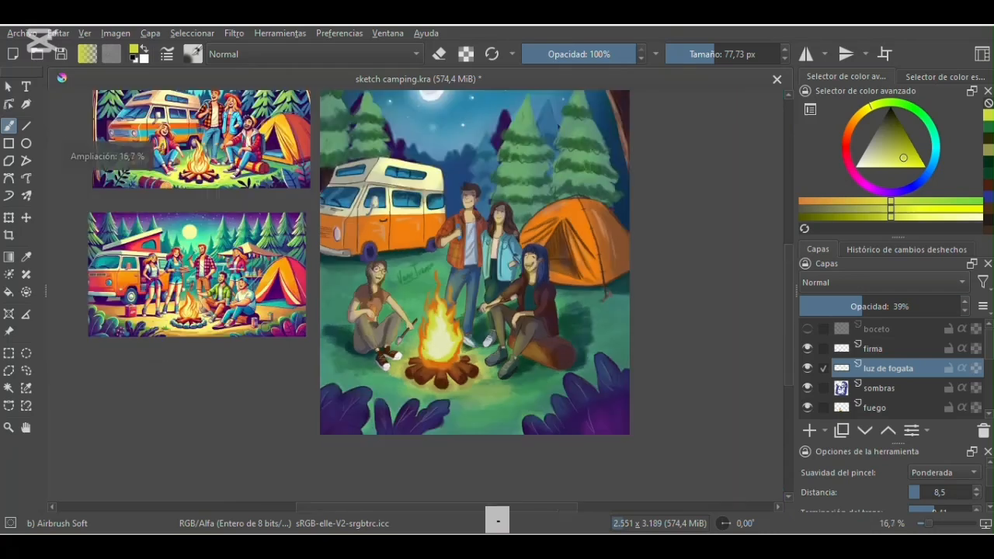
{"action": "scroll", "coordinate": [788, 307], "scroll_direction": "up", "scroll_amount": 2}
{"action": "mouse_move", "coordinate": [857, 306]}
{"action": "left_mouse_down"}
{"action": "mouse_move", "coordinate": [888, 316]}
{"action": "mouse_move", "coordinate": [830, 312]}
{"action": "mouse_move", "coordinate": [917, 321]}
{"action": "mouse_move", "coordinate": [860, 324]}
{"action": "left_mouse_up"}
{"action": "left_click_drag", "start_coordinate": [713, 53], "coordinate": [744, 53]}
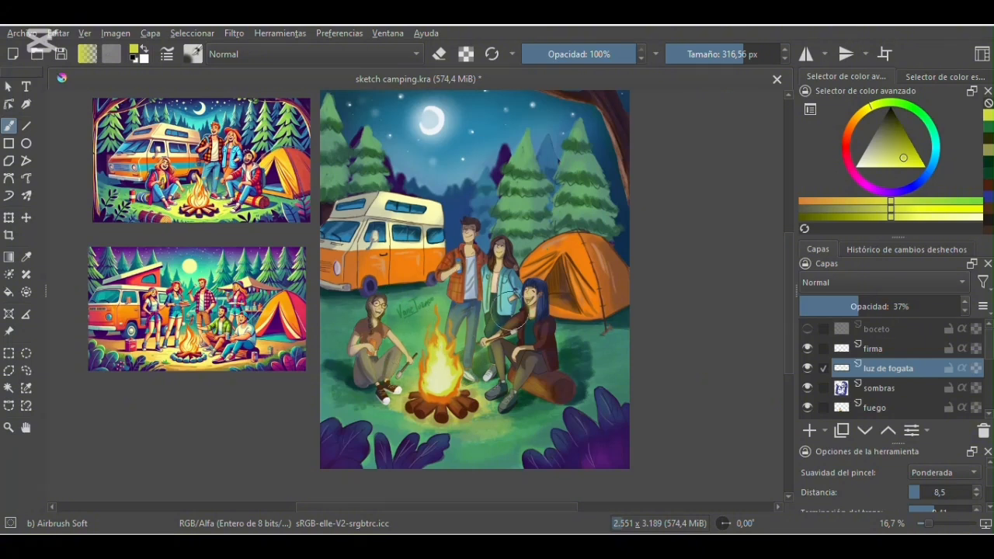
{"action": "left_click", "coordinate": [866, 306]}
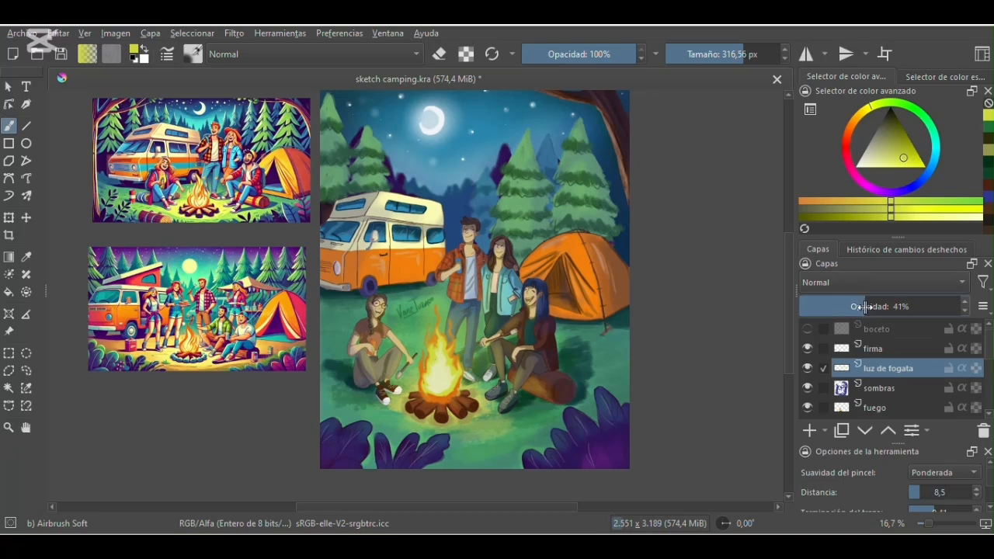
{"action": "mouse_move", "coordinate": [871, 306]}
{"action": "left_mouse_down"}
{"action": "mouse_move", "coordinate": [892, 306]}
{"action": "mouse_move", "coordinate": [879, 307]}
{"action": "left_mouse_up"}
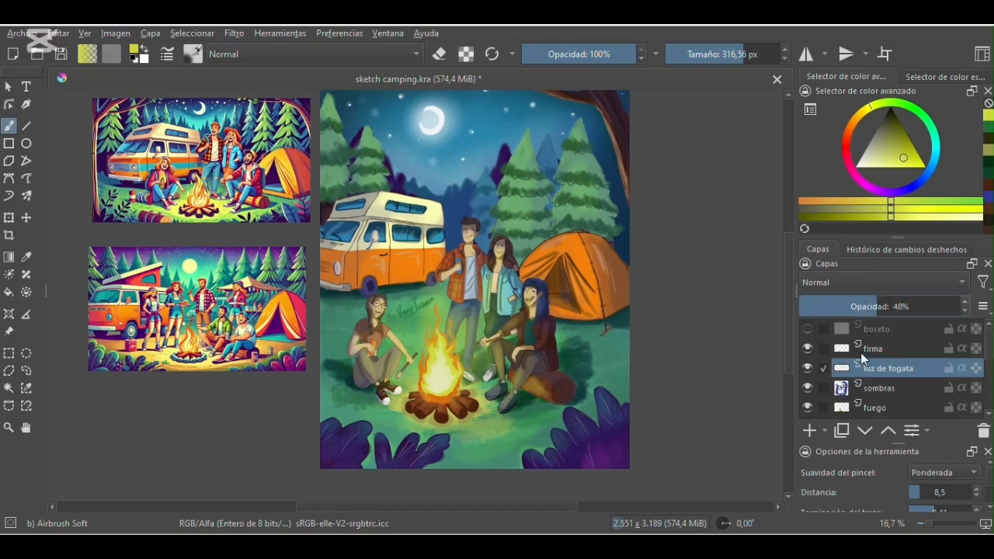